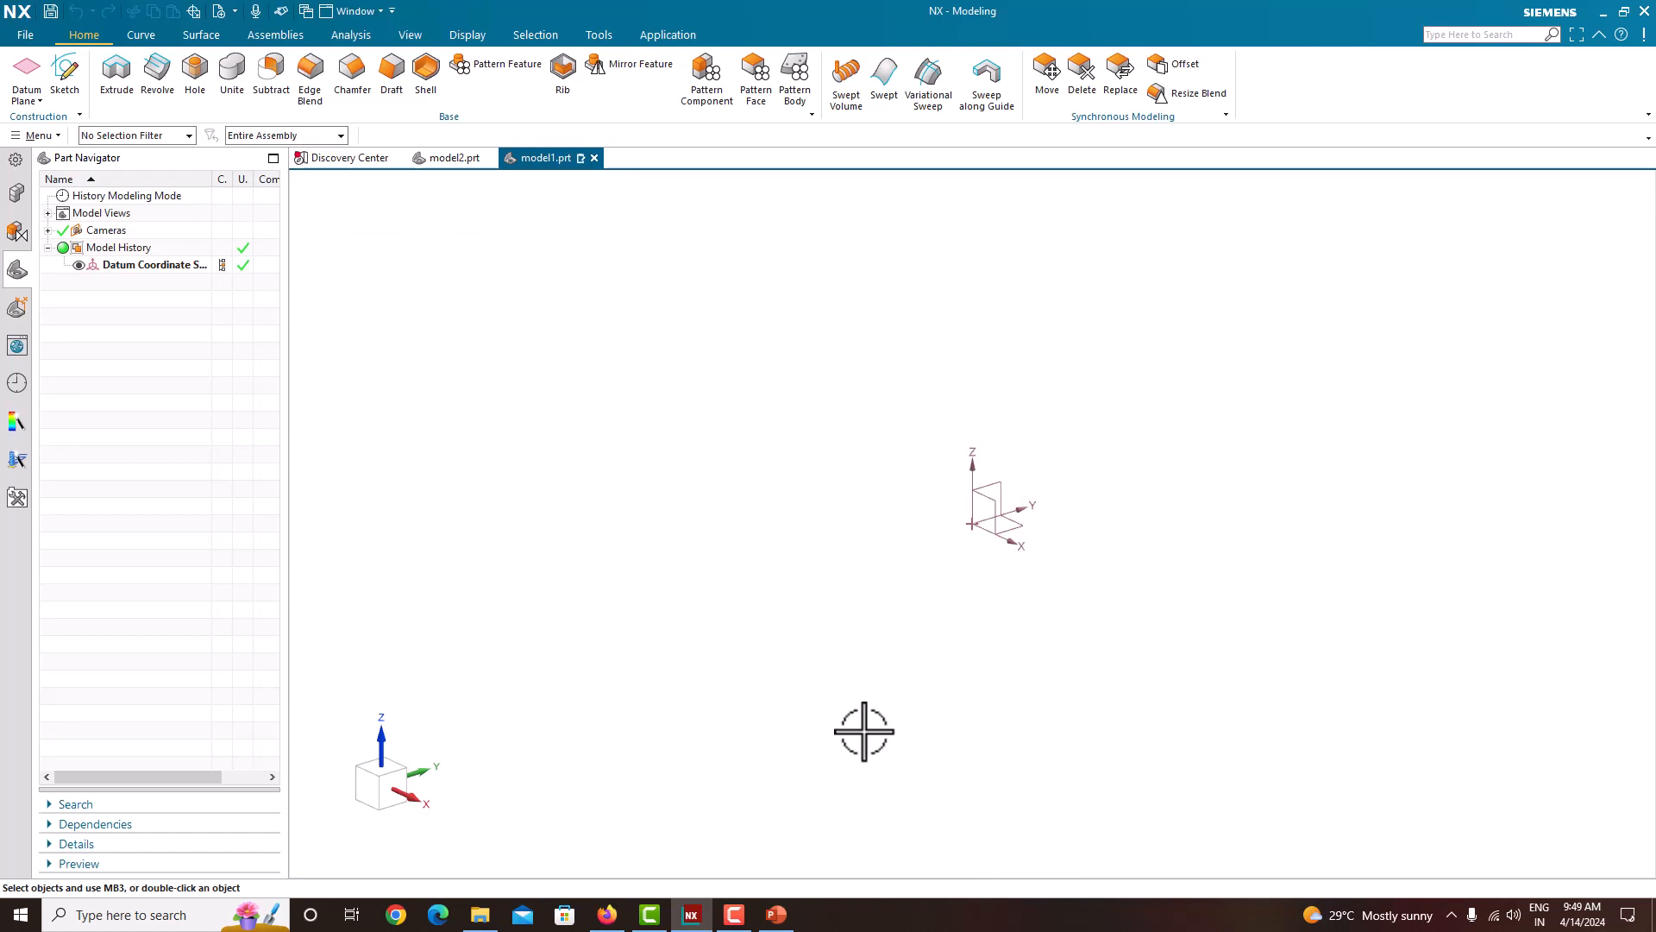
Step: Open the reference drawing Untitled.png and arrange it side by side with the NX modeling window
left_click(483, 914)
double_click(183, 150)
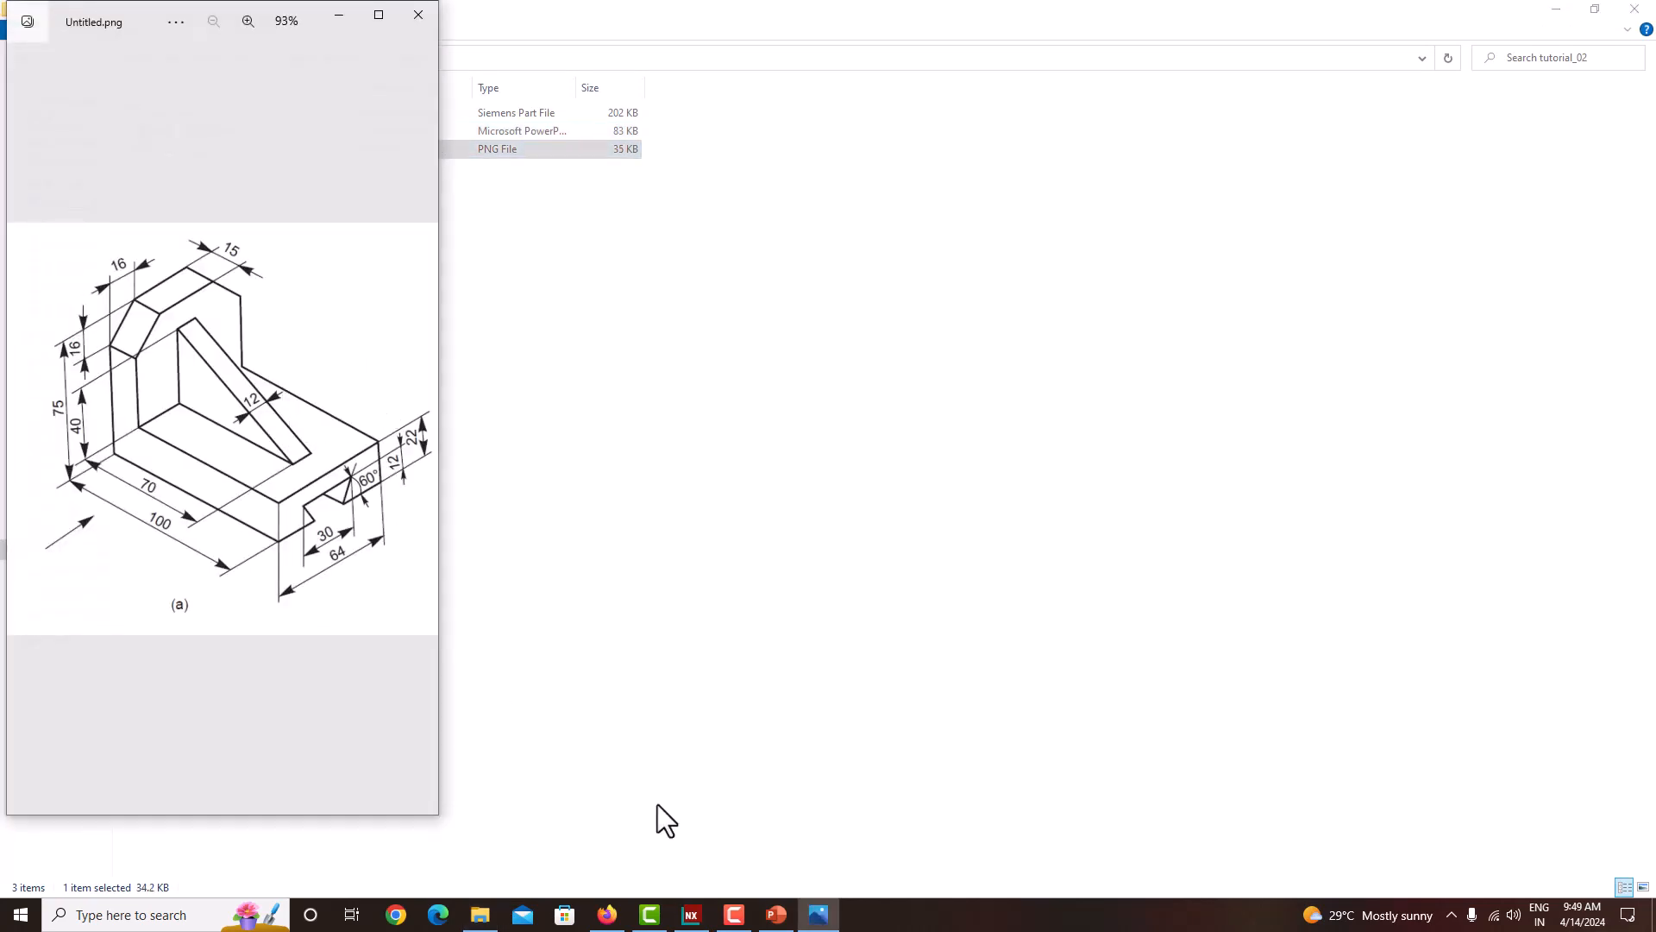
left_click(690, 914)
key("super+Right")
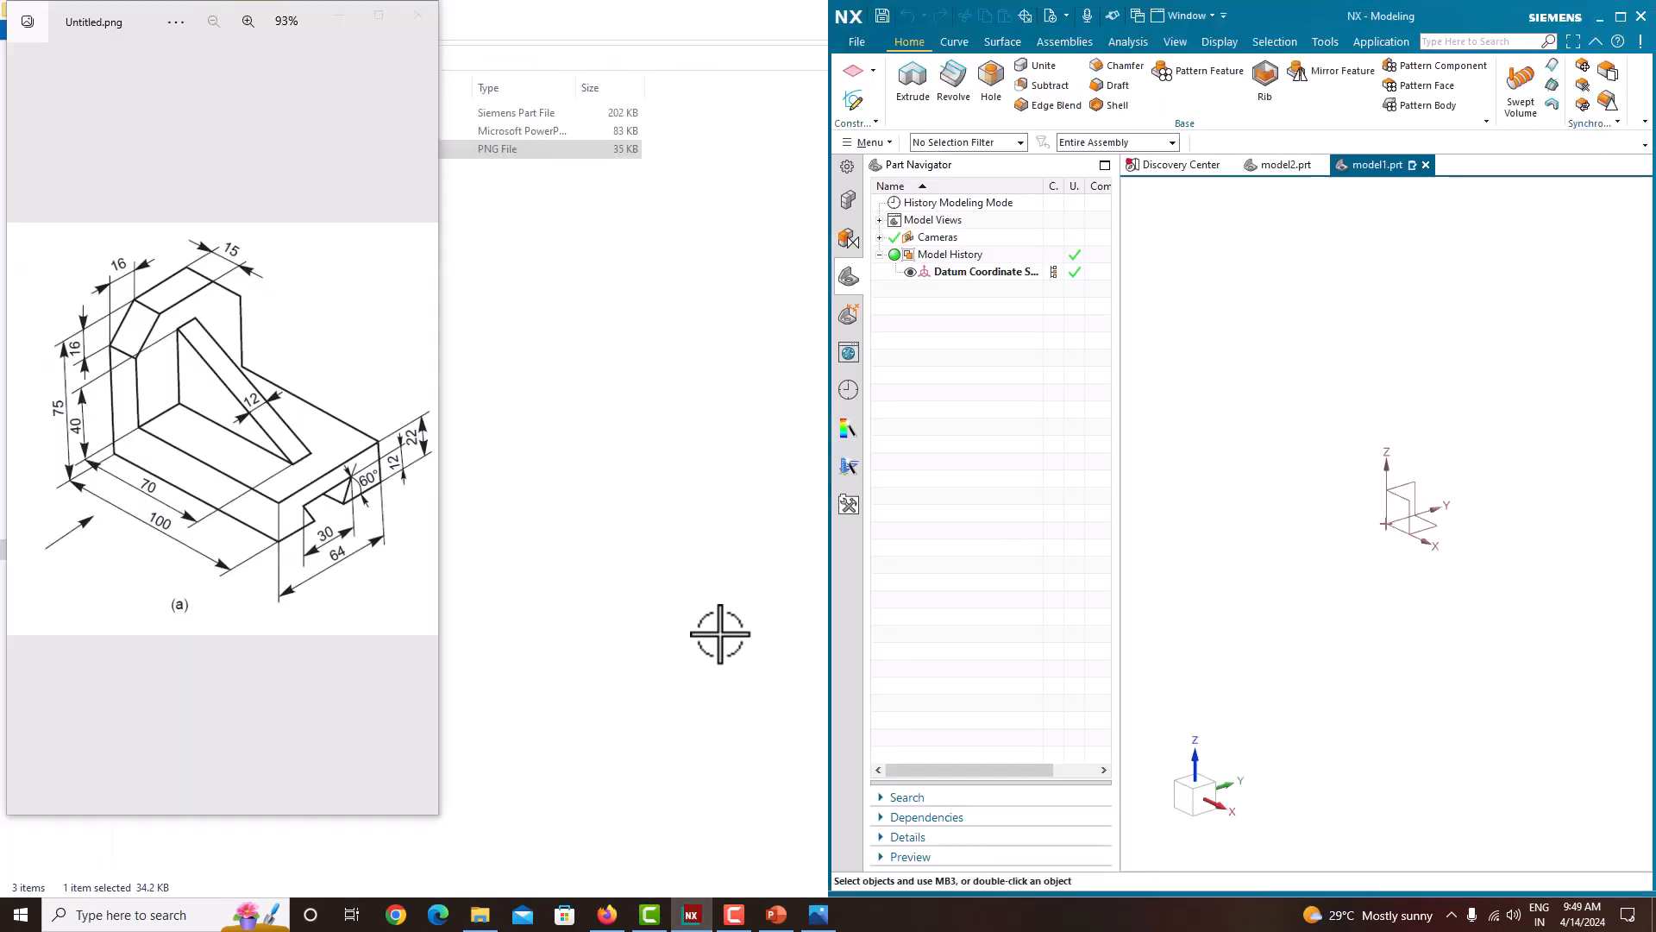
left_click(240, 181)
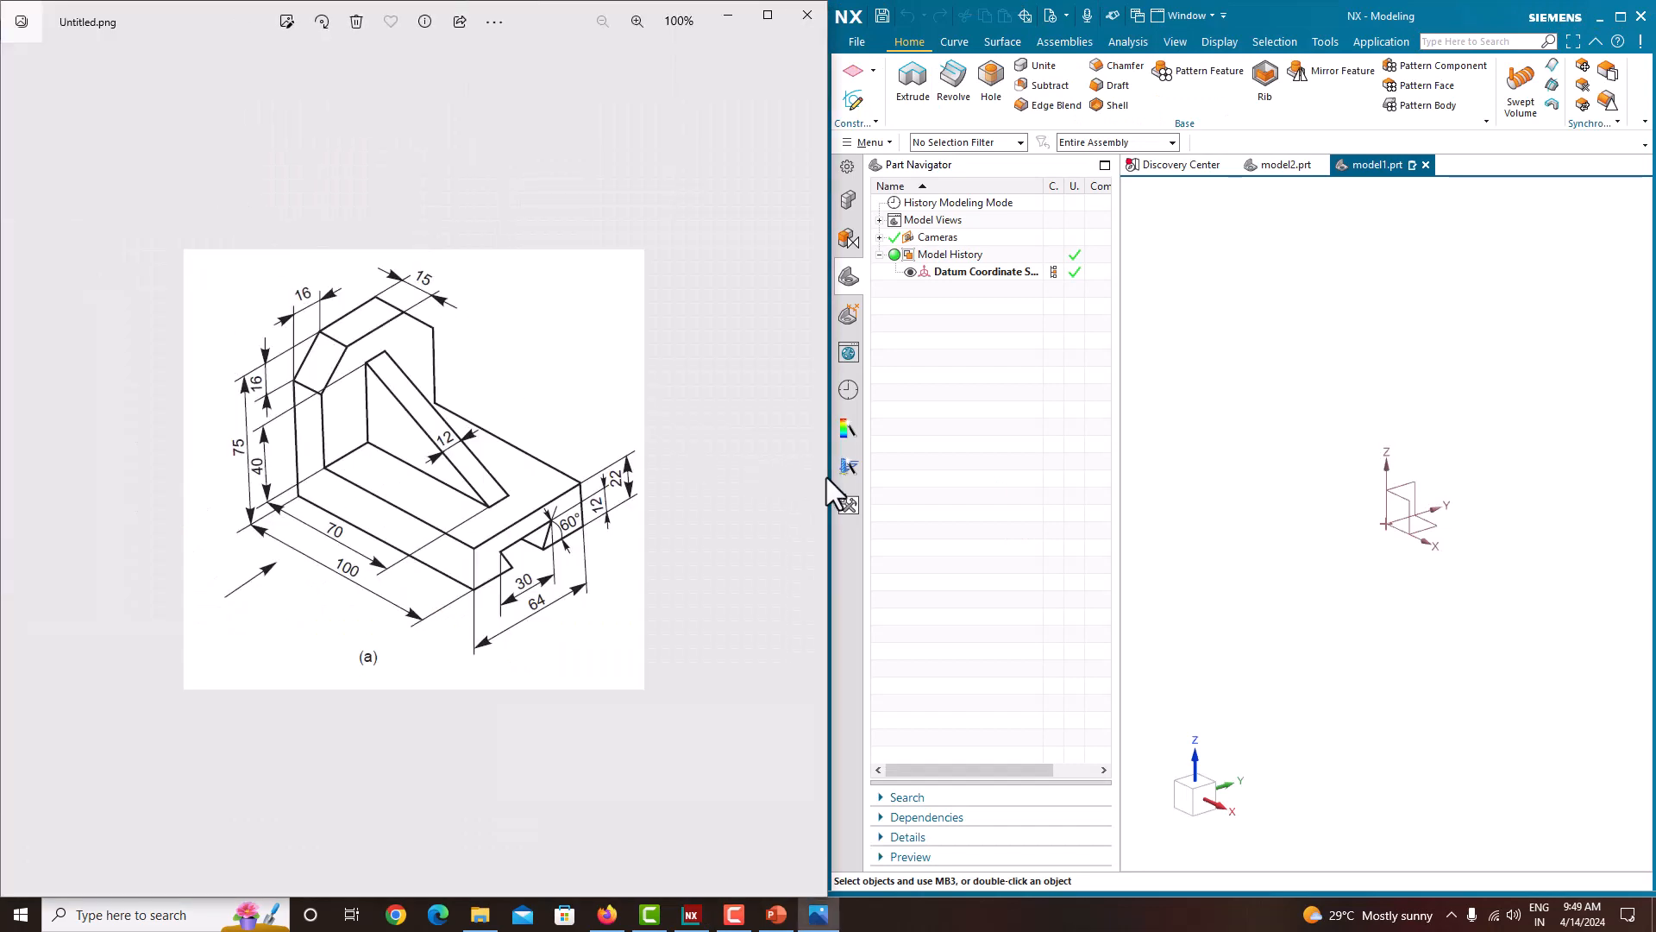
left_click_drag(830, 479, 378, 435)
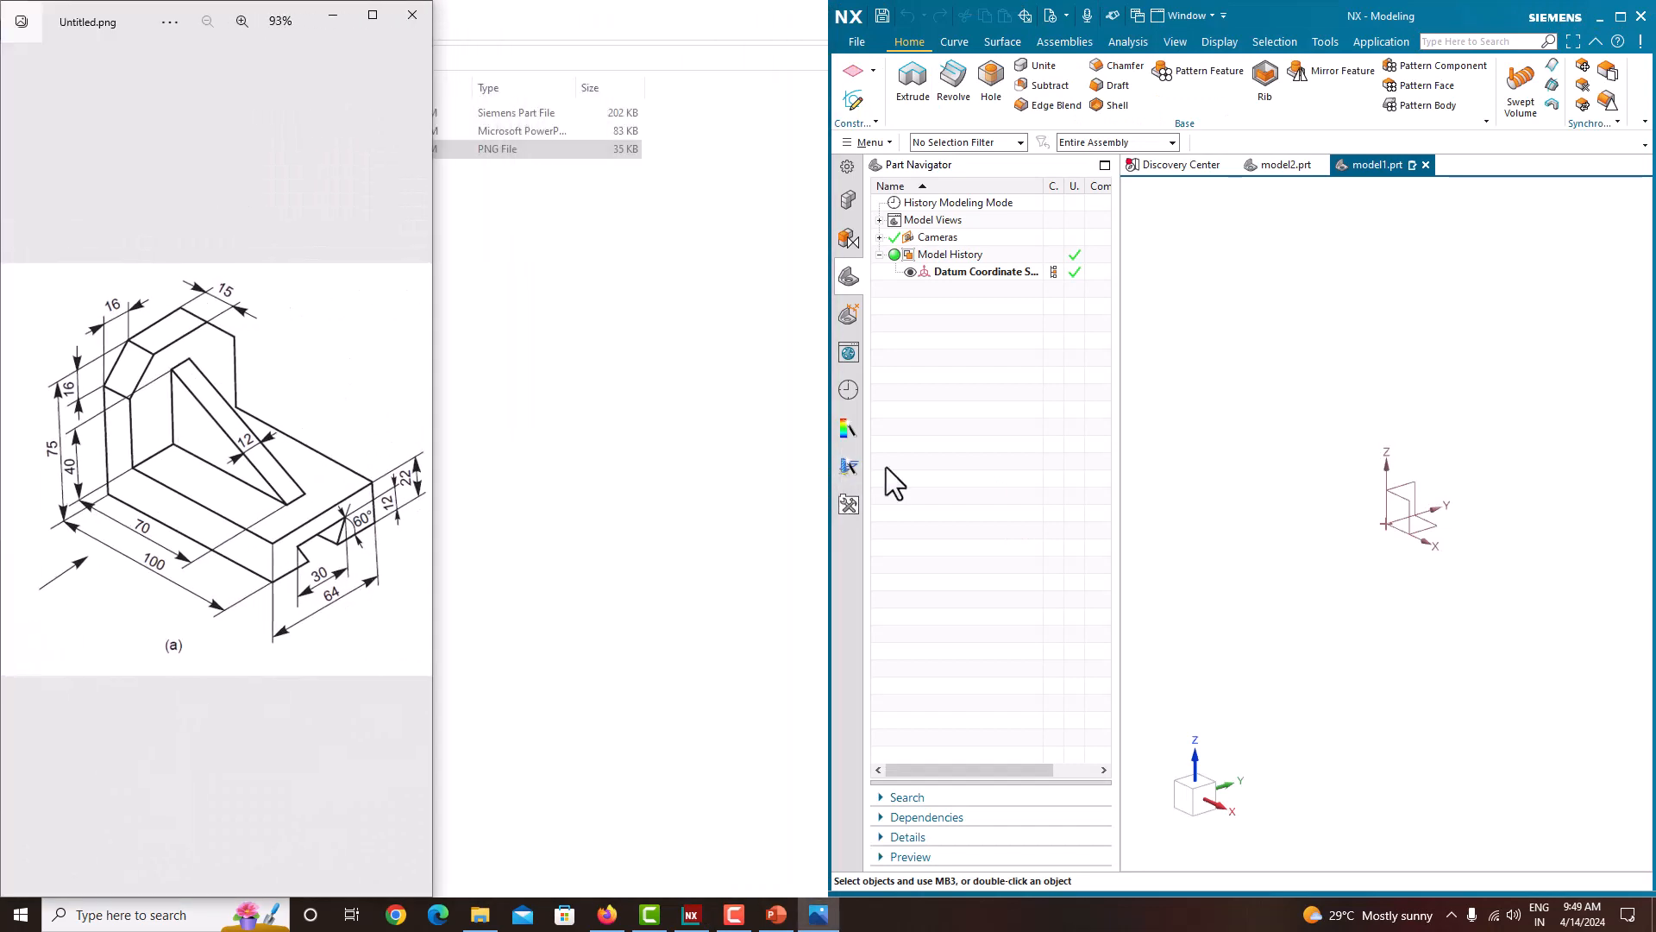
left_click_drag(824, 471, 433, 465)
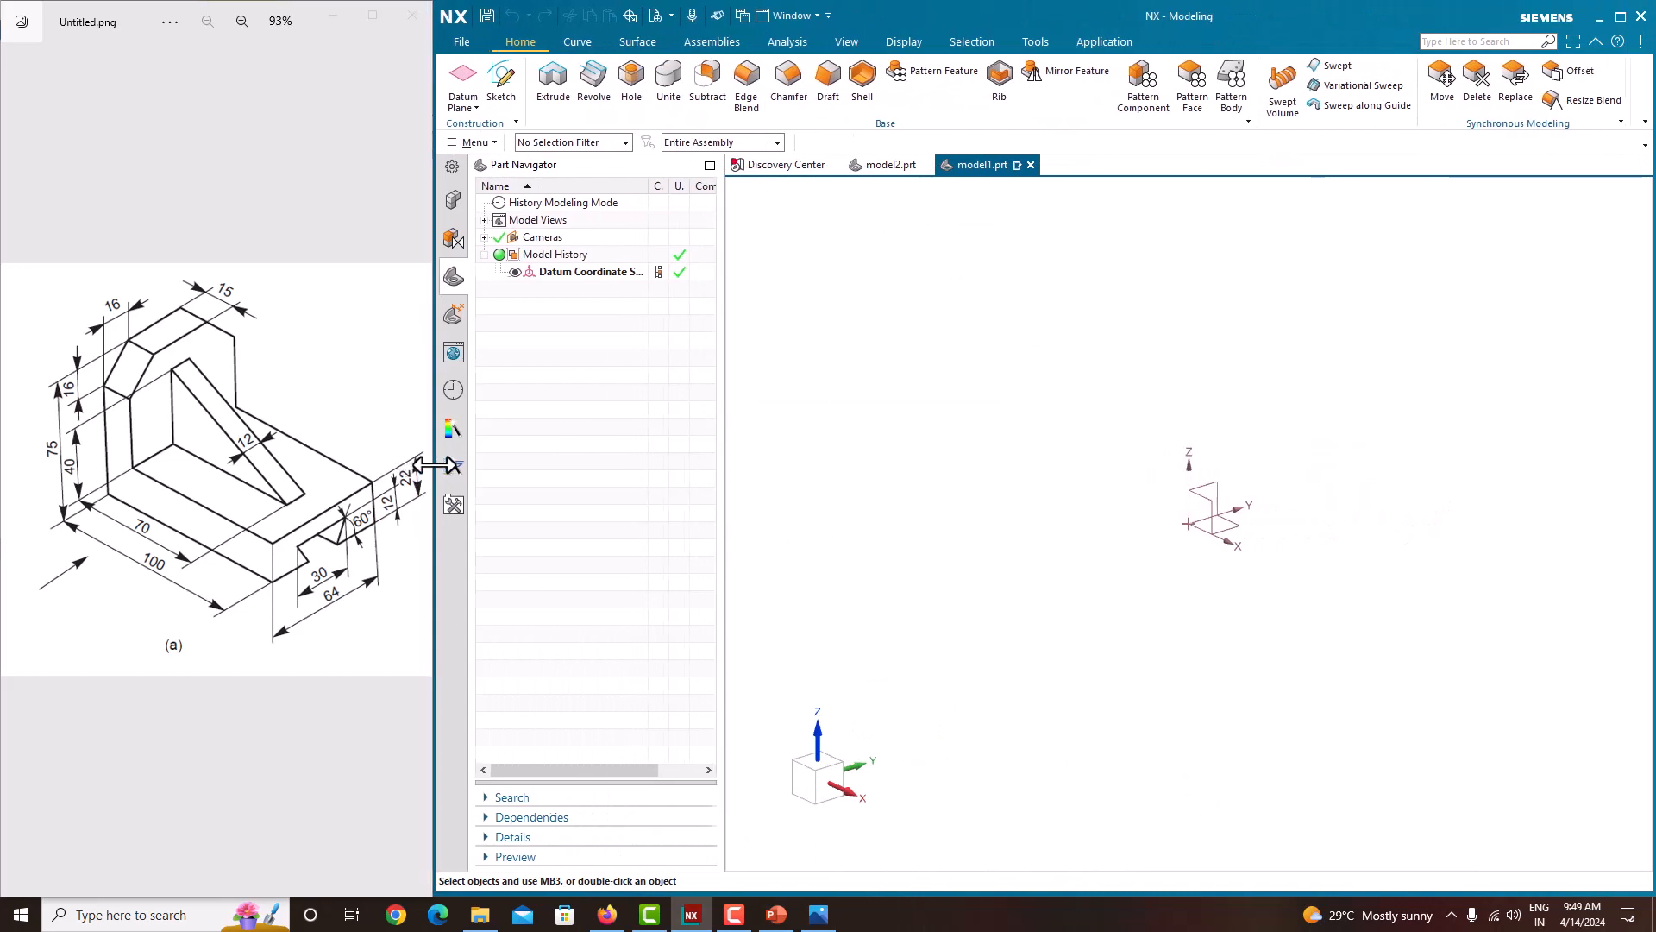
left_click(1026, 544)
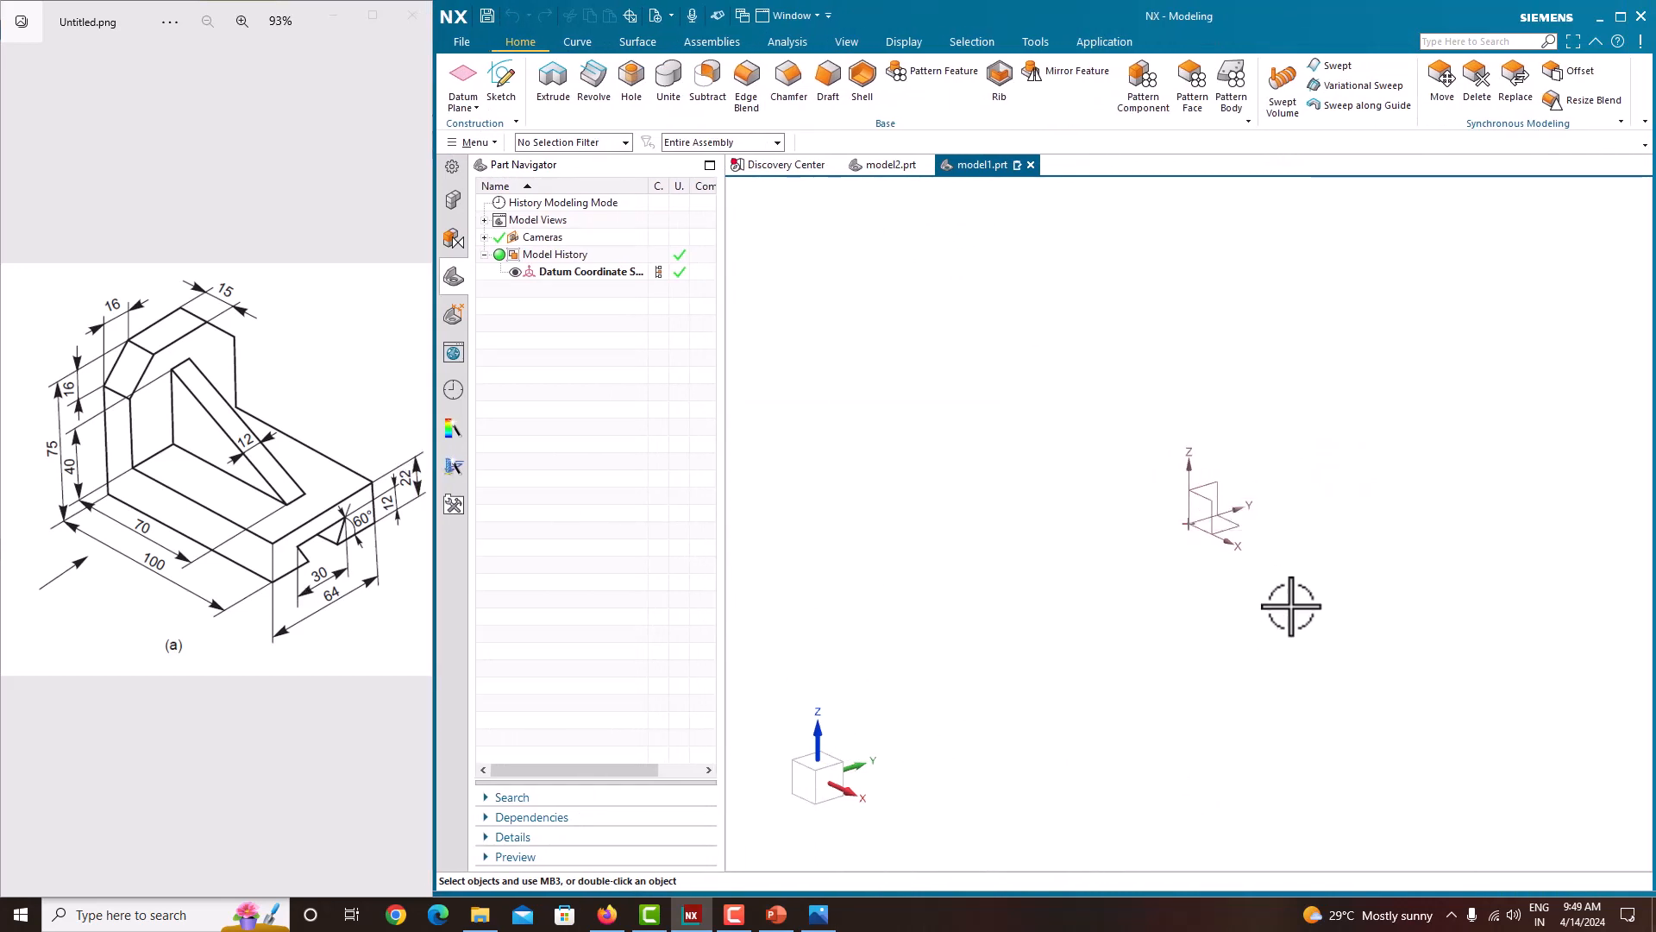
Step: Start a new sketch on the Front datum plane
left_click(505, 90)
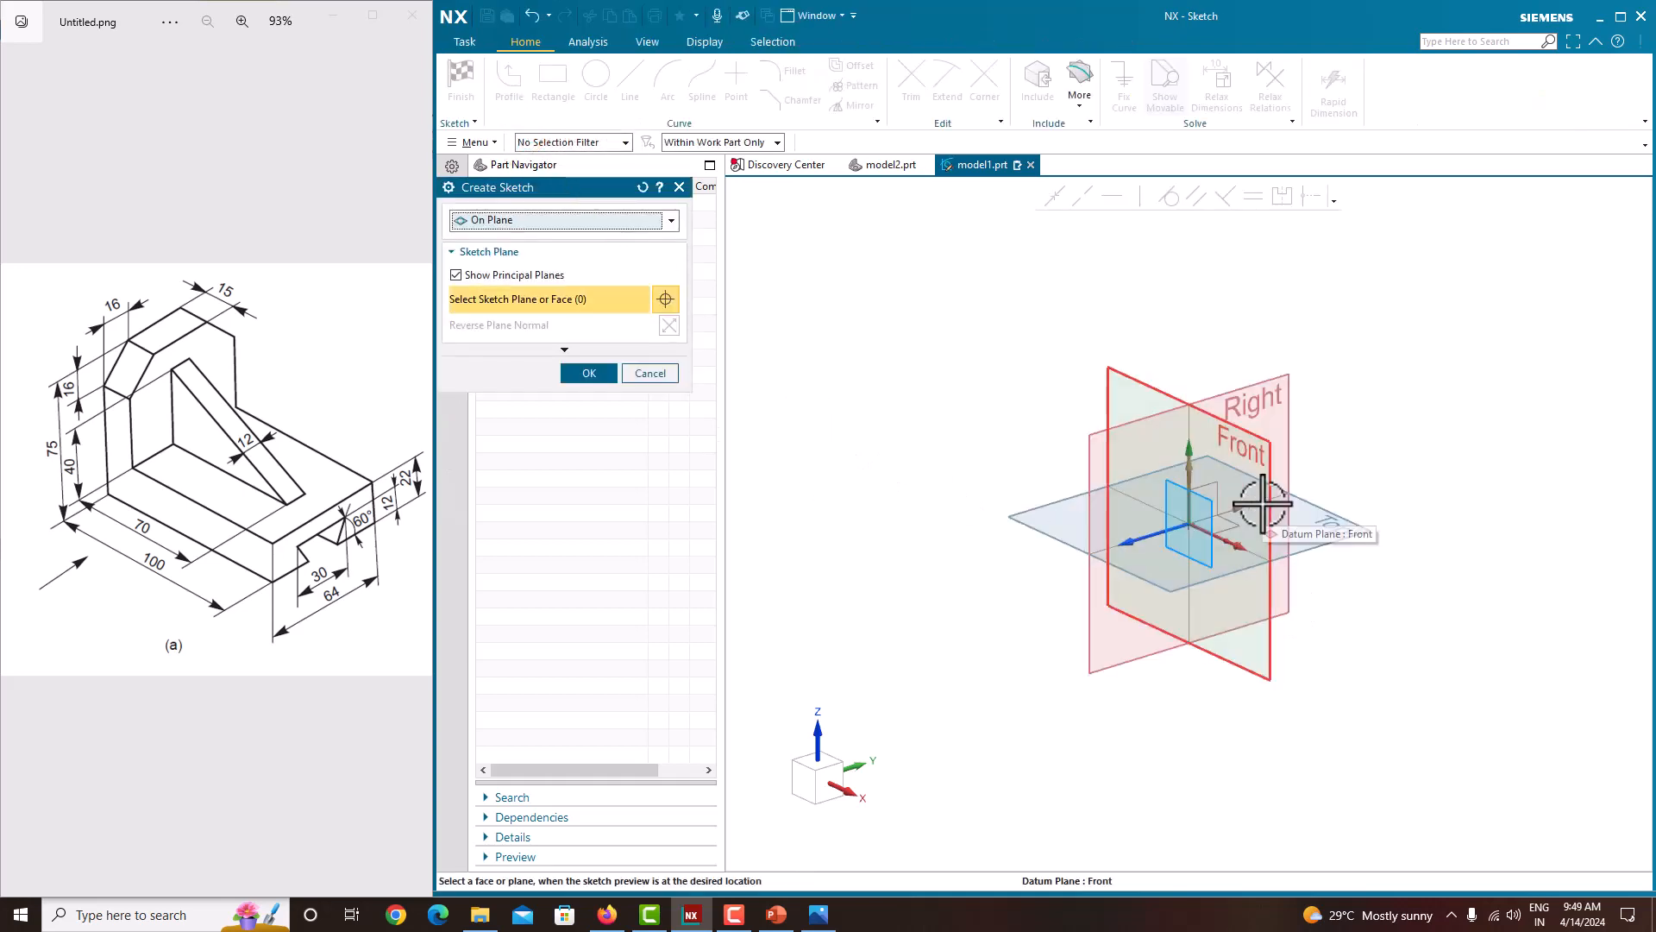
left_click(1262, 500)
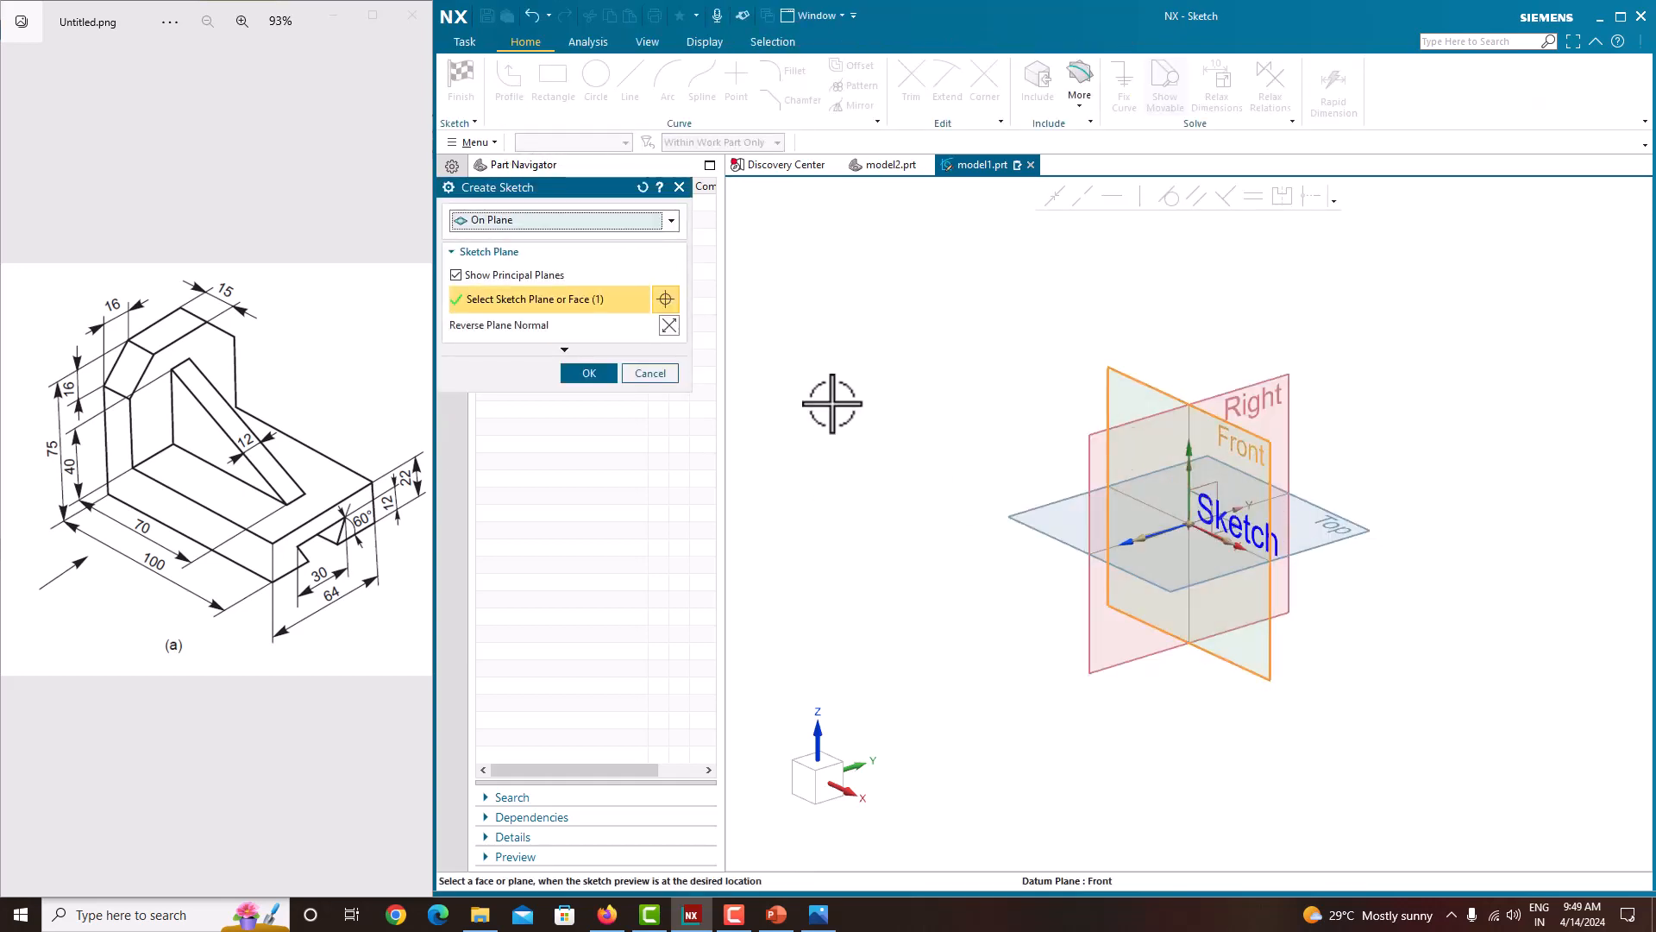
left_click(594, 368)
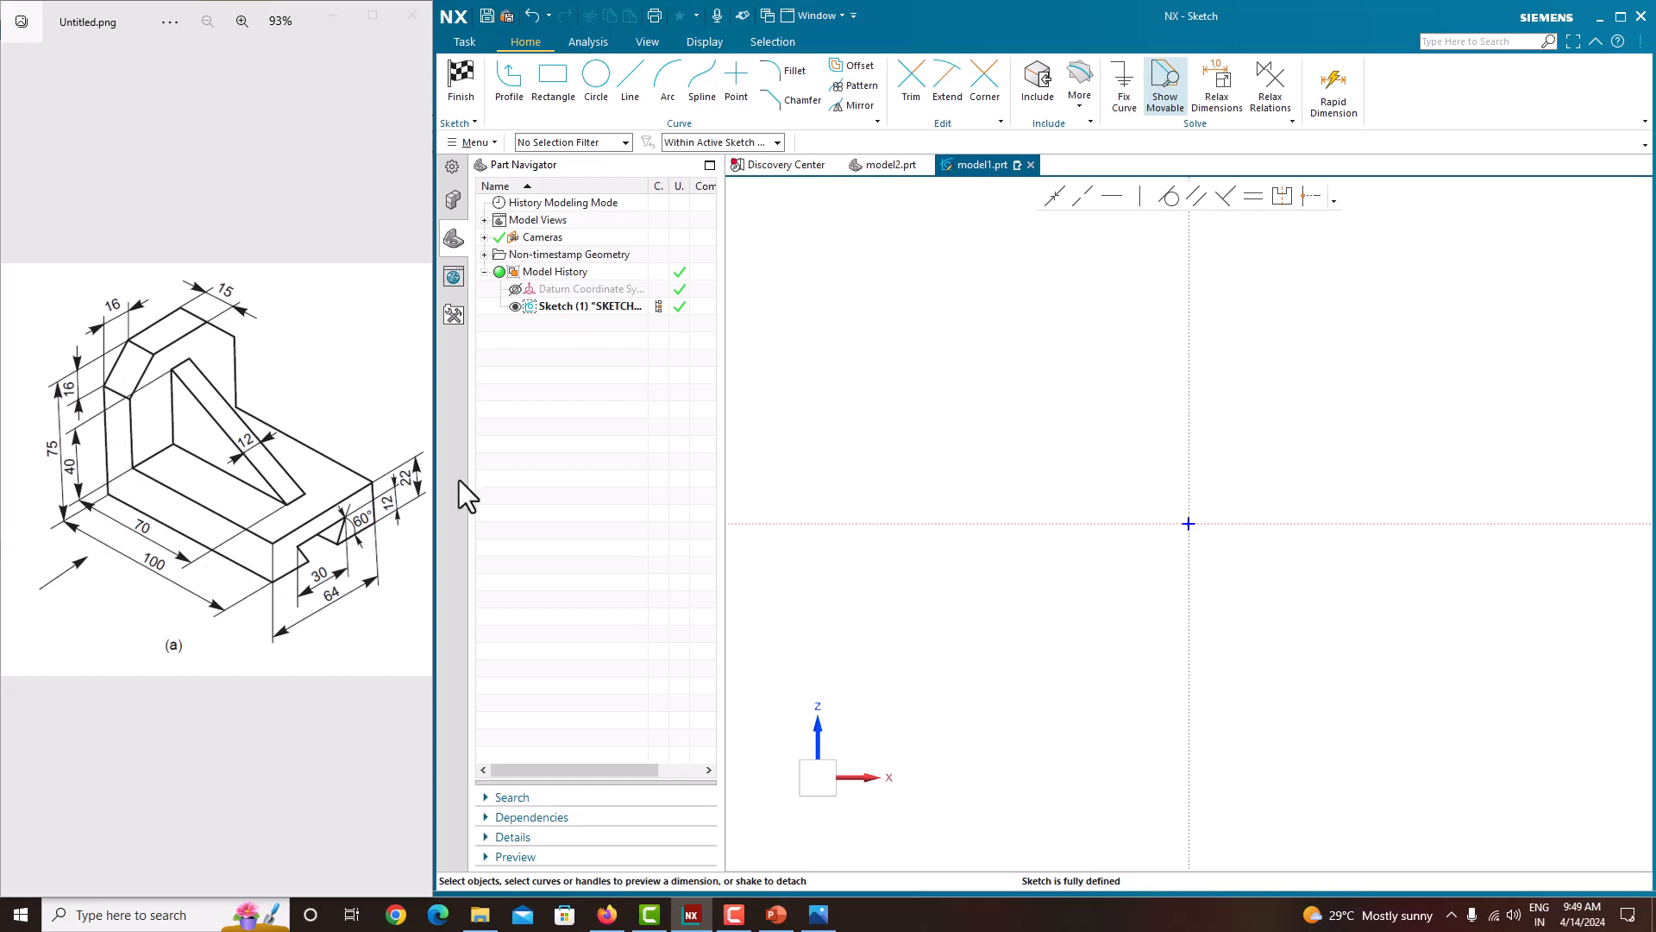
Step: Draw a closed L-shaped profile with the Profile tool from the sketch origin, about 150 mm wide and 150 mm tall
left_click(561, 105)
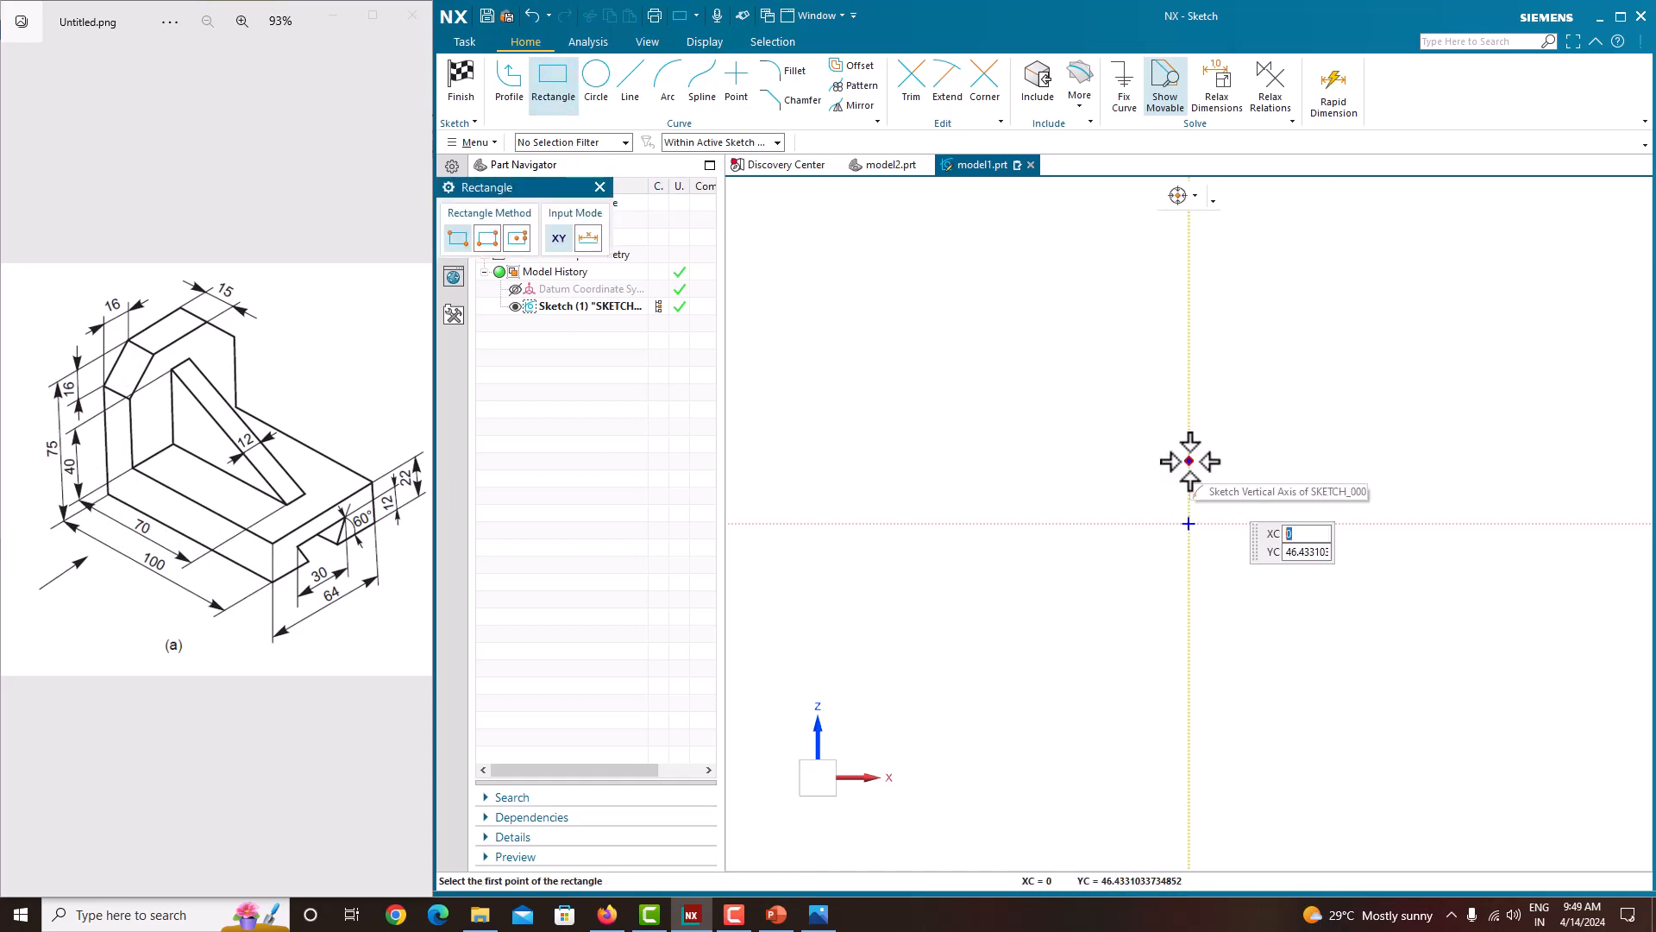
left_click(509, 82)
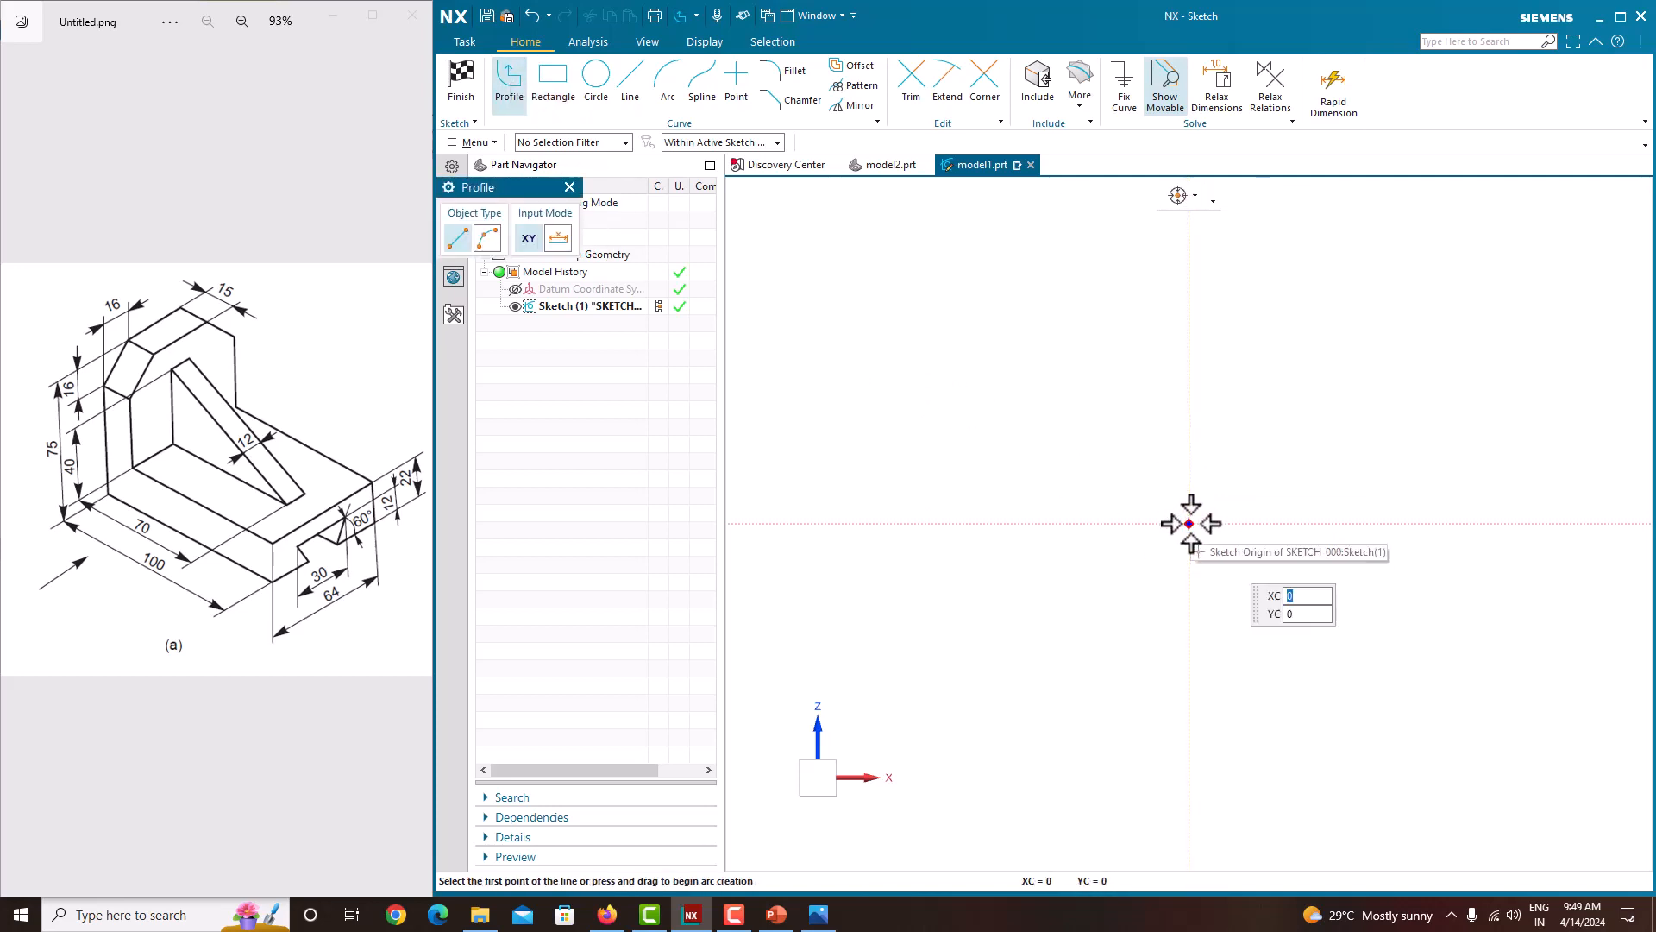
left_click(1190, 523)
left_click(1392, 524)
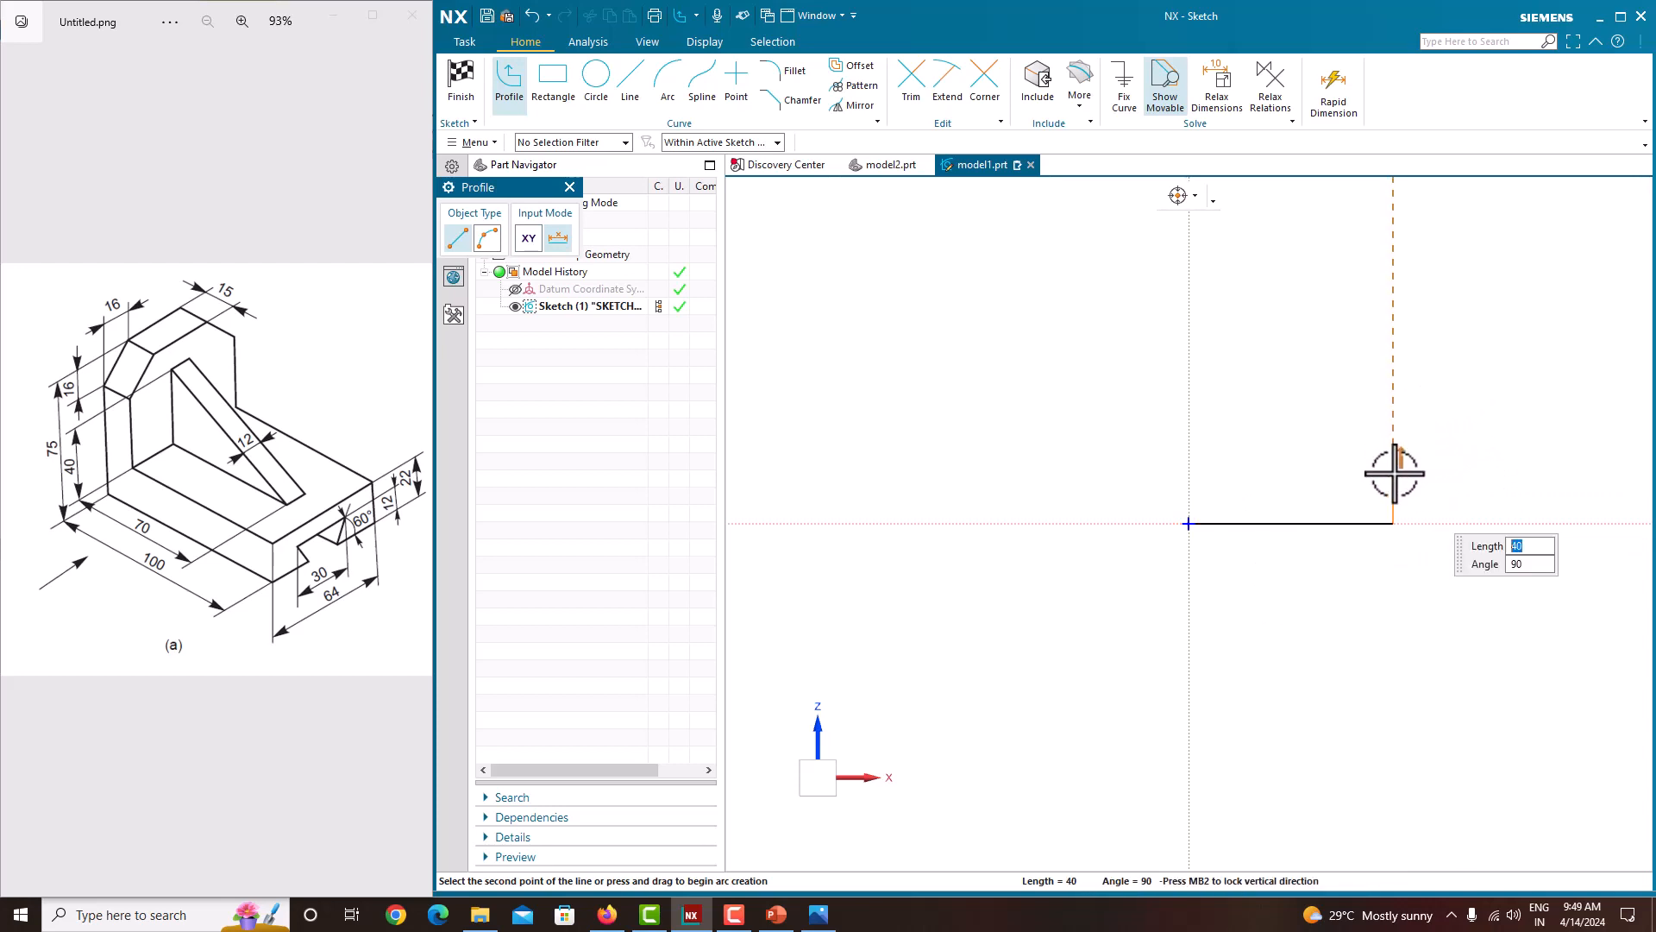
left_click(1393, 456)
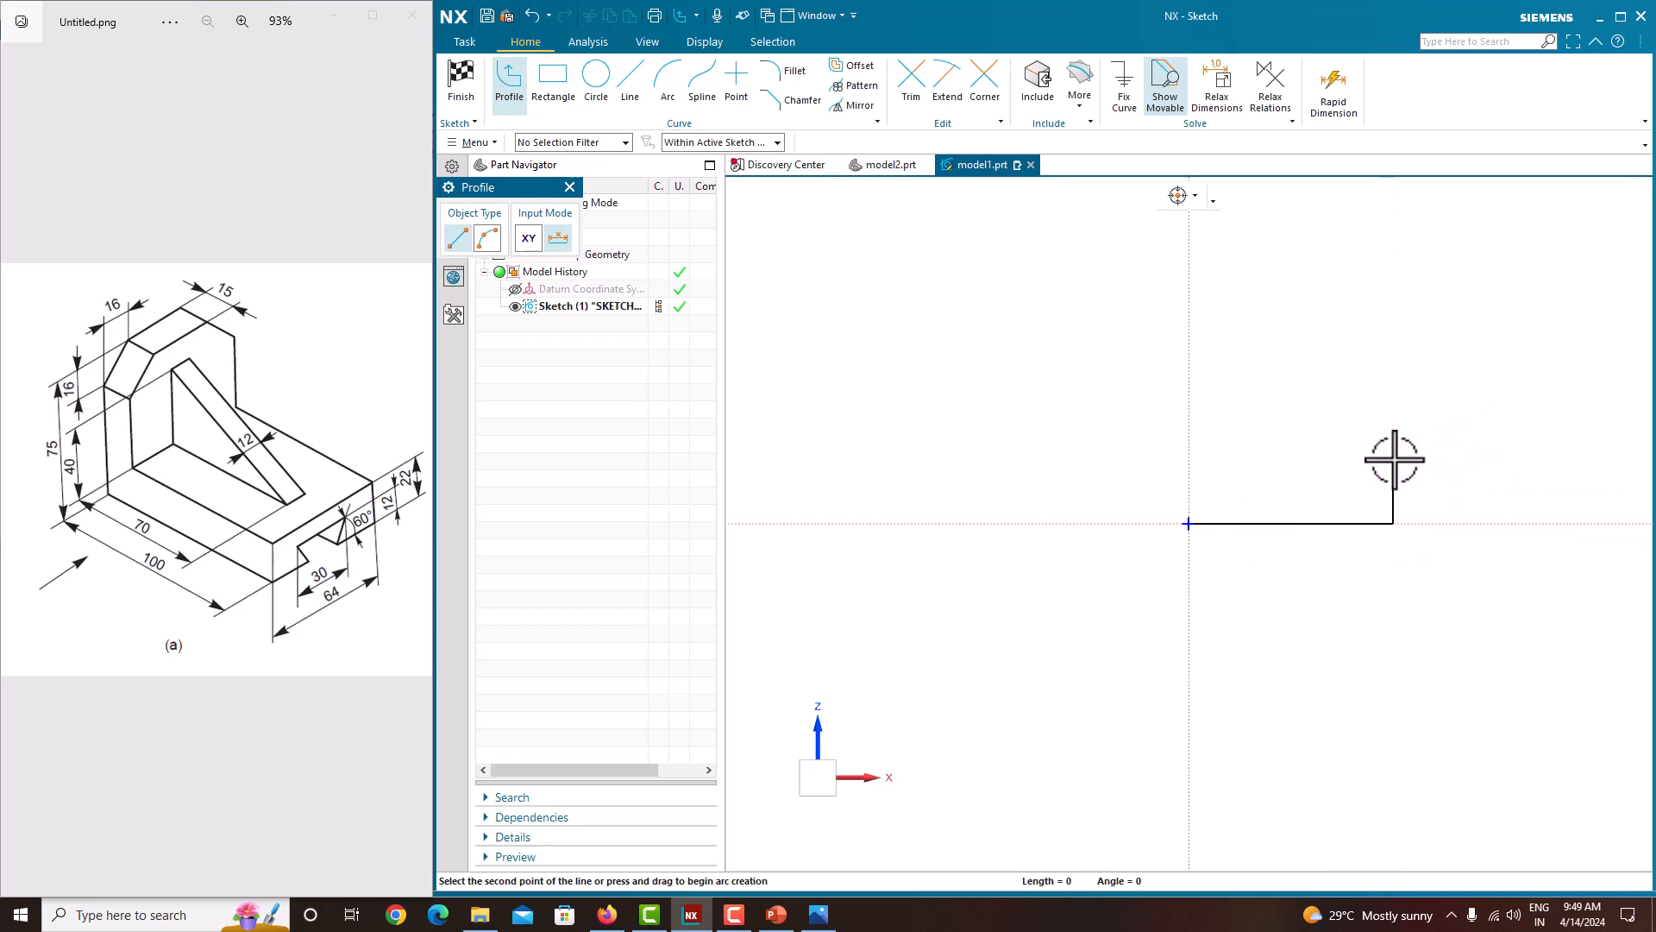
left_click(1229, 457)
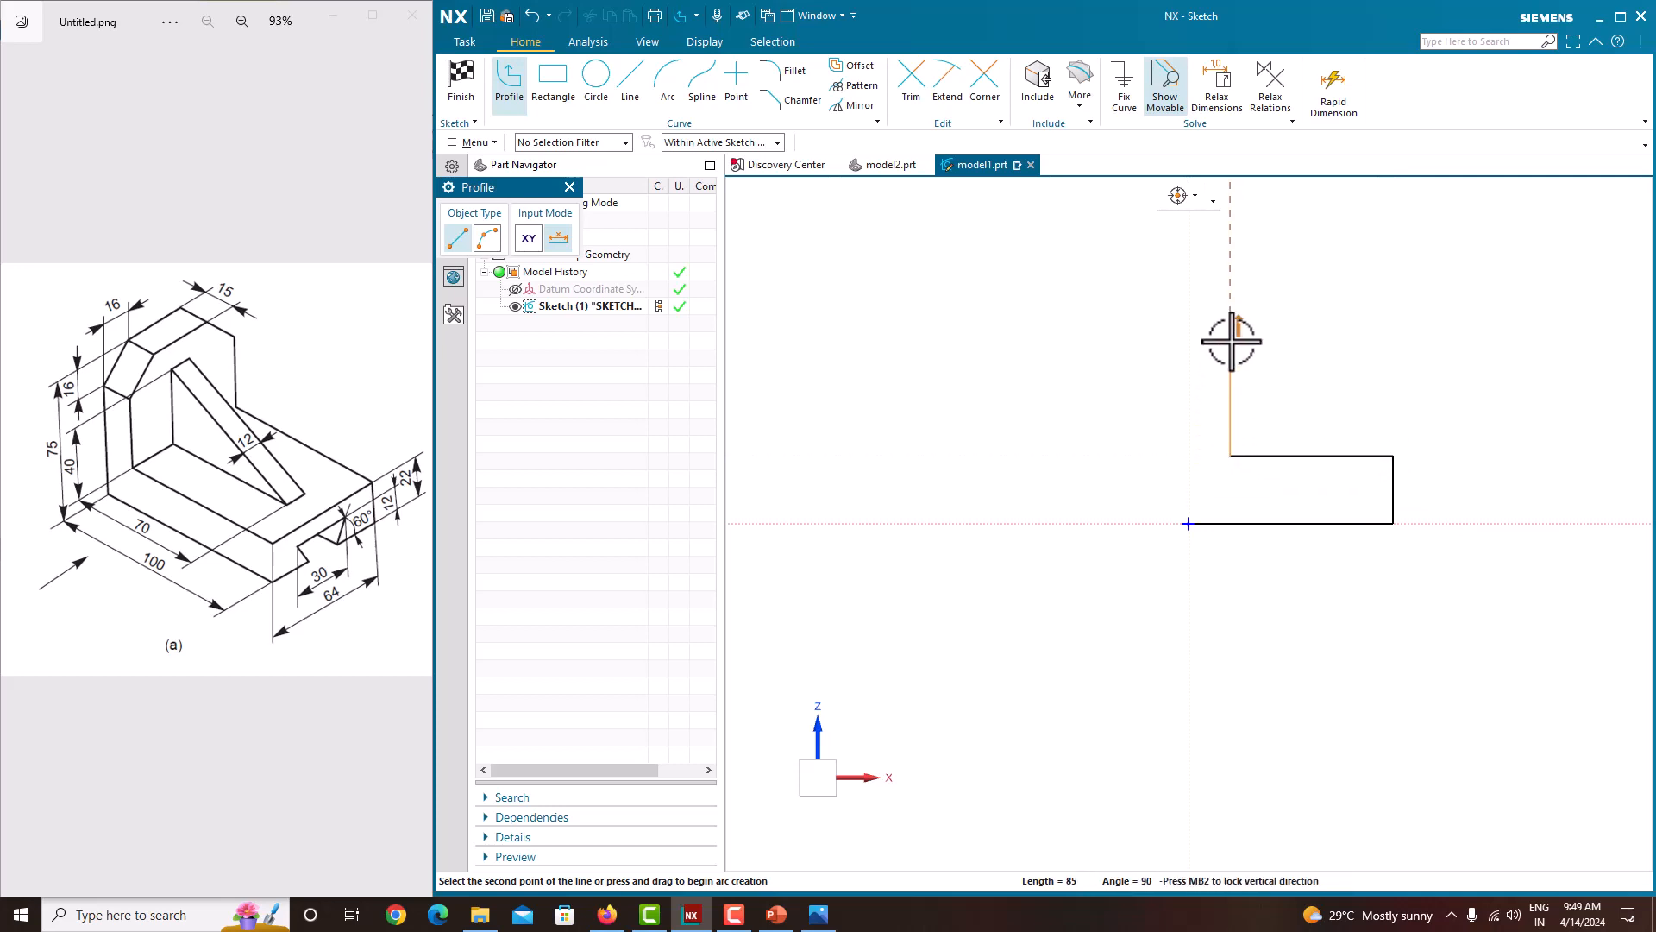
left_click(1230, 320)
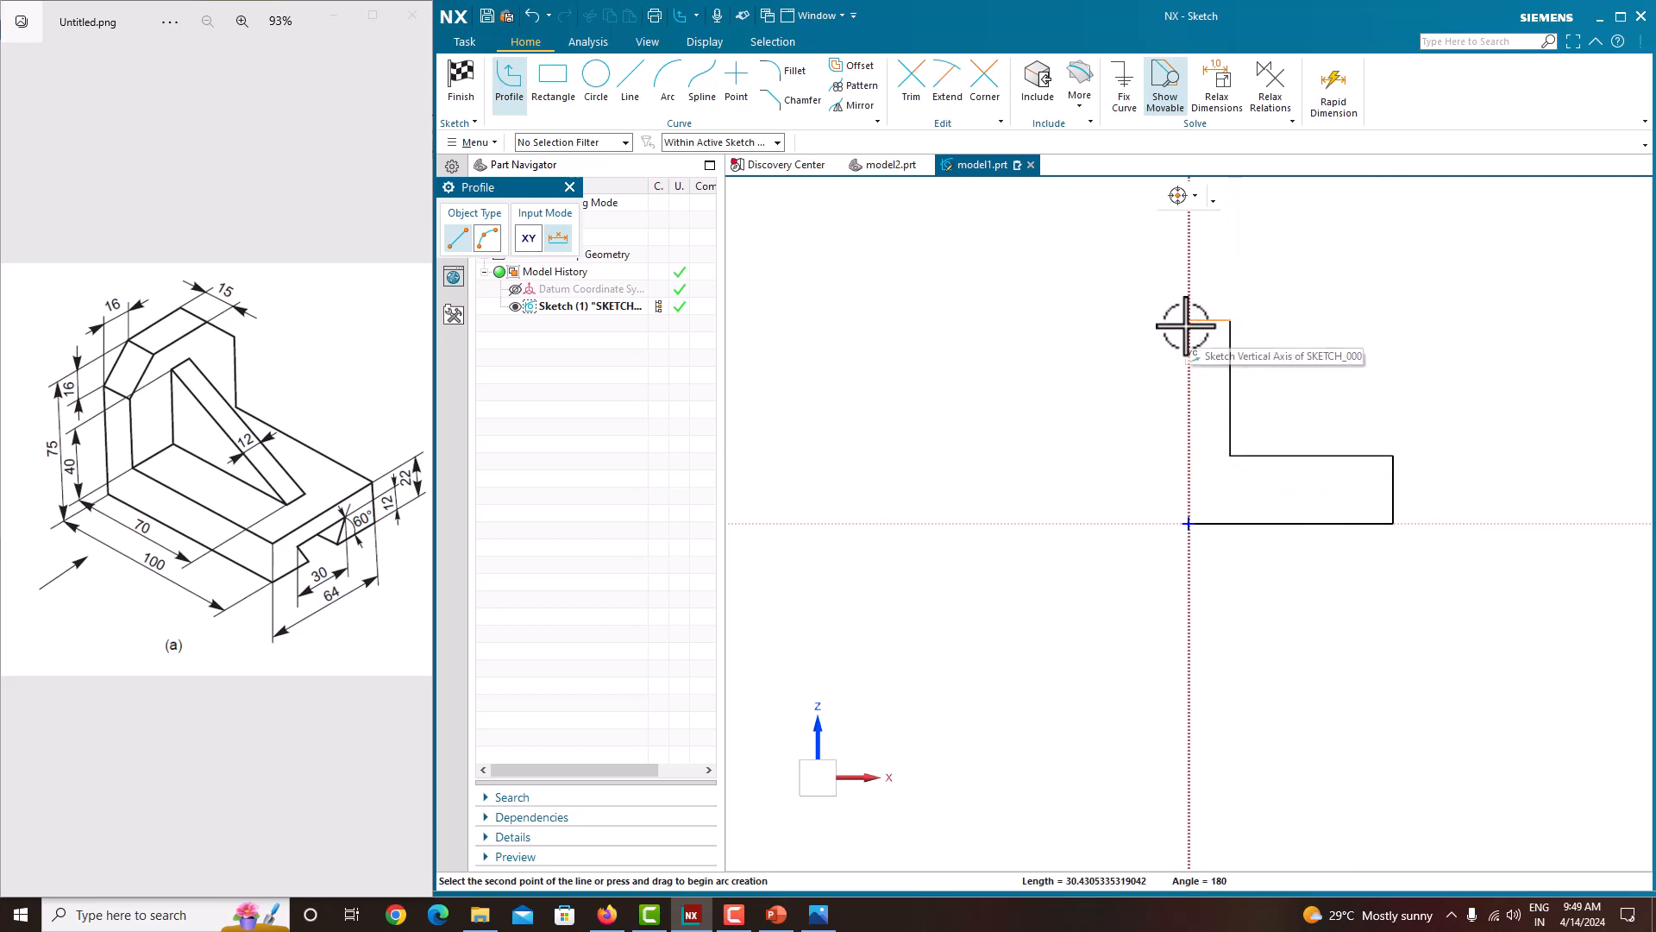
left_click(1189, 320)
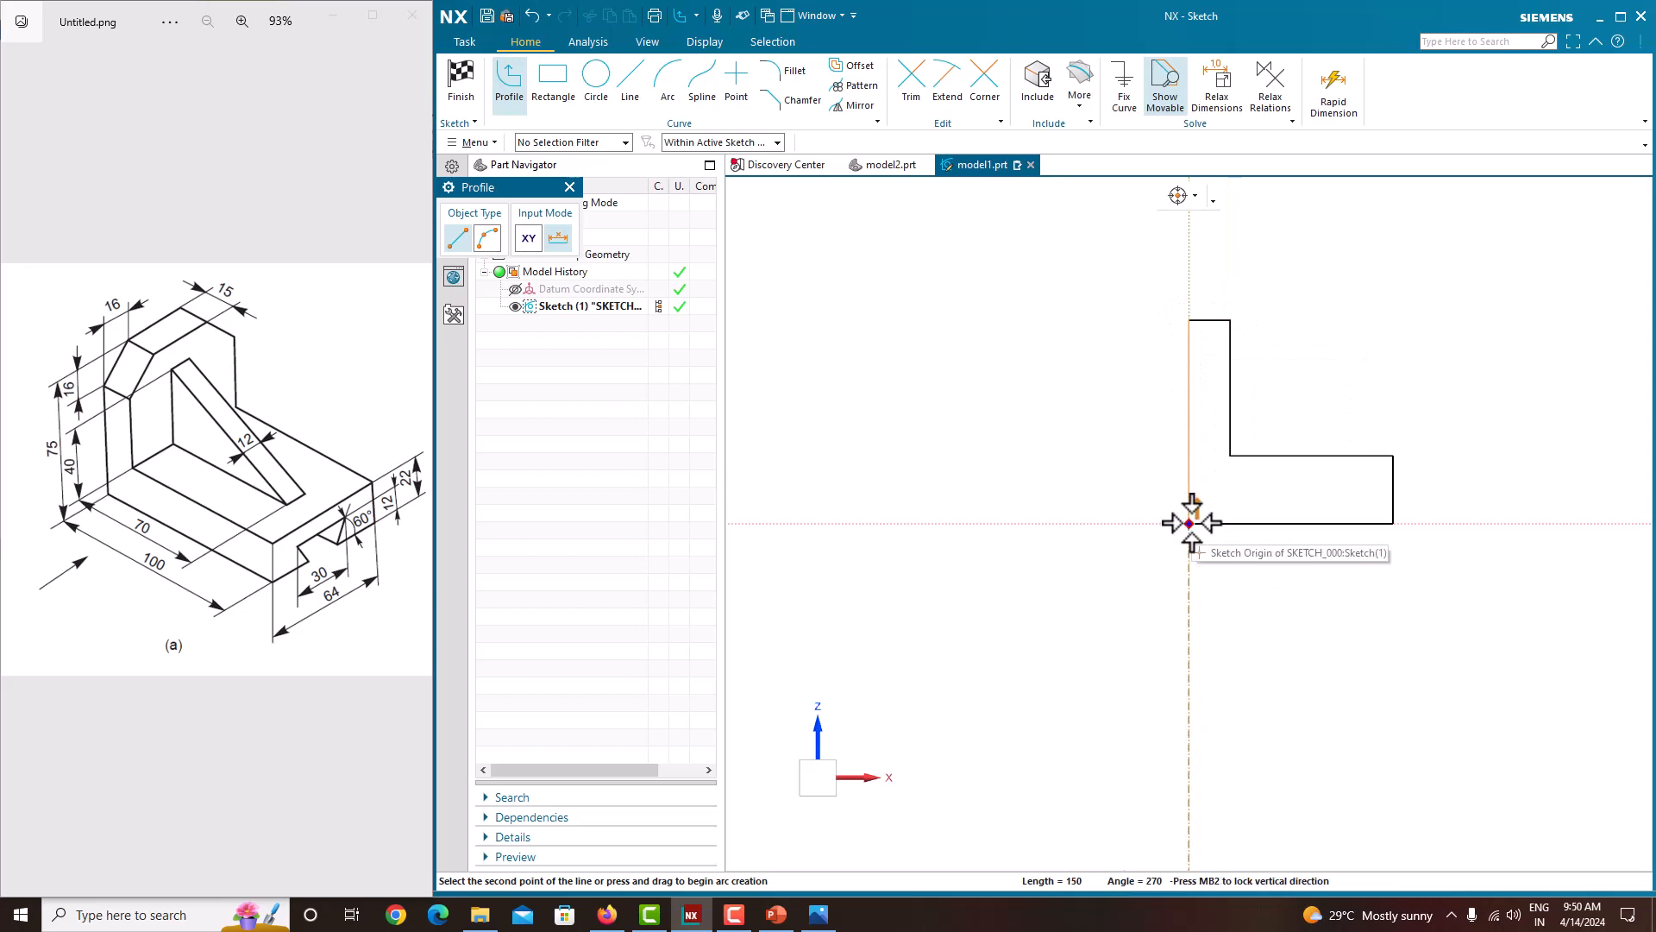
scroll(1191, 523, "up", 2)
scroll(1191, 523, "up", 3)
left_click(1189, 524)
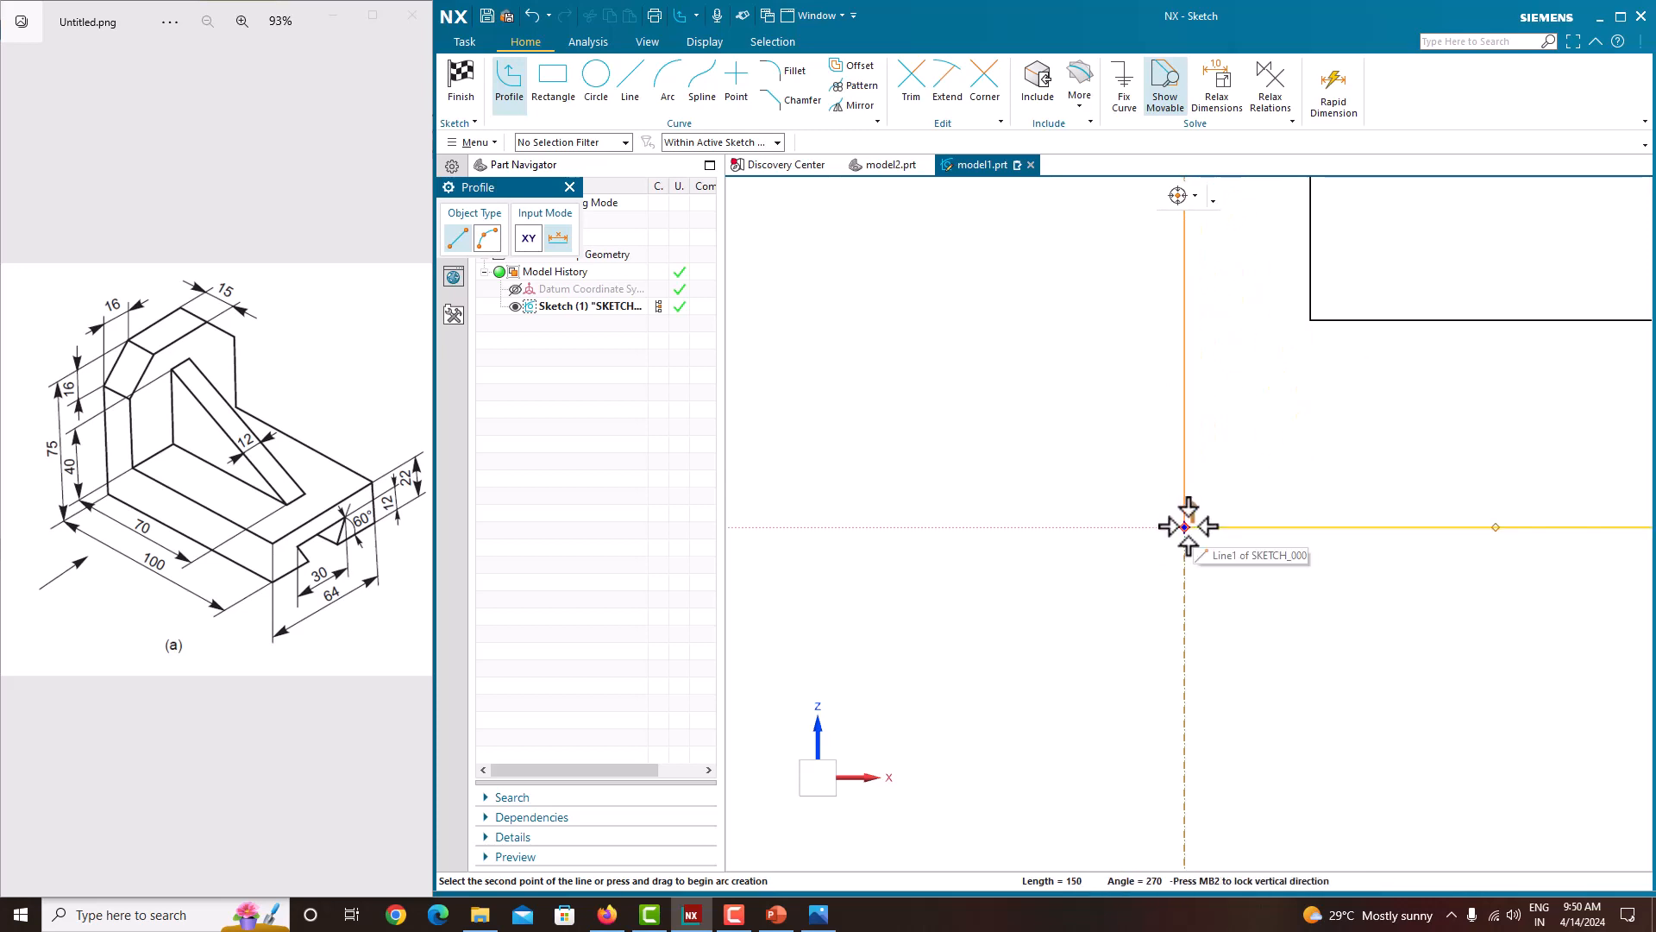
right_click(1234, 440)
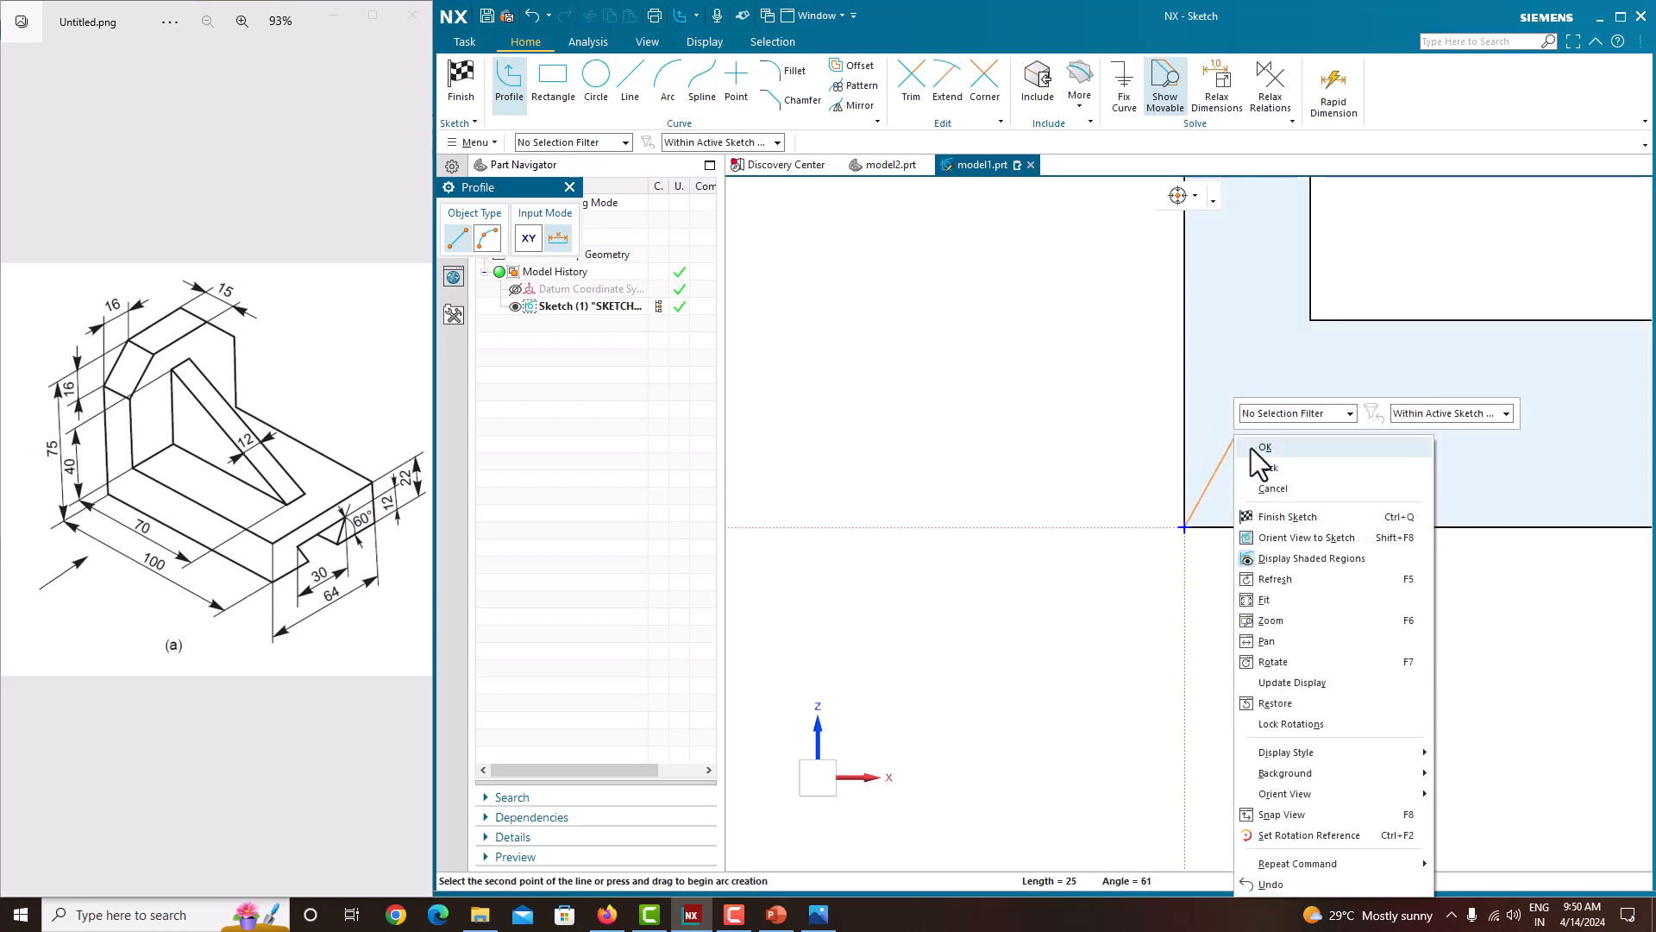
left_click(1251, 449)
scroll(1038, 562, "down", 3)
scroll(1070, 534, "up", 2)
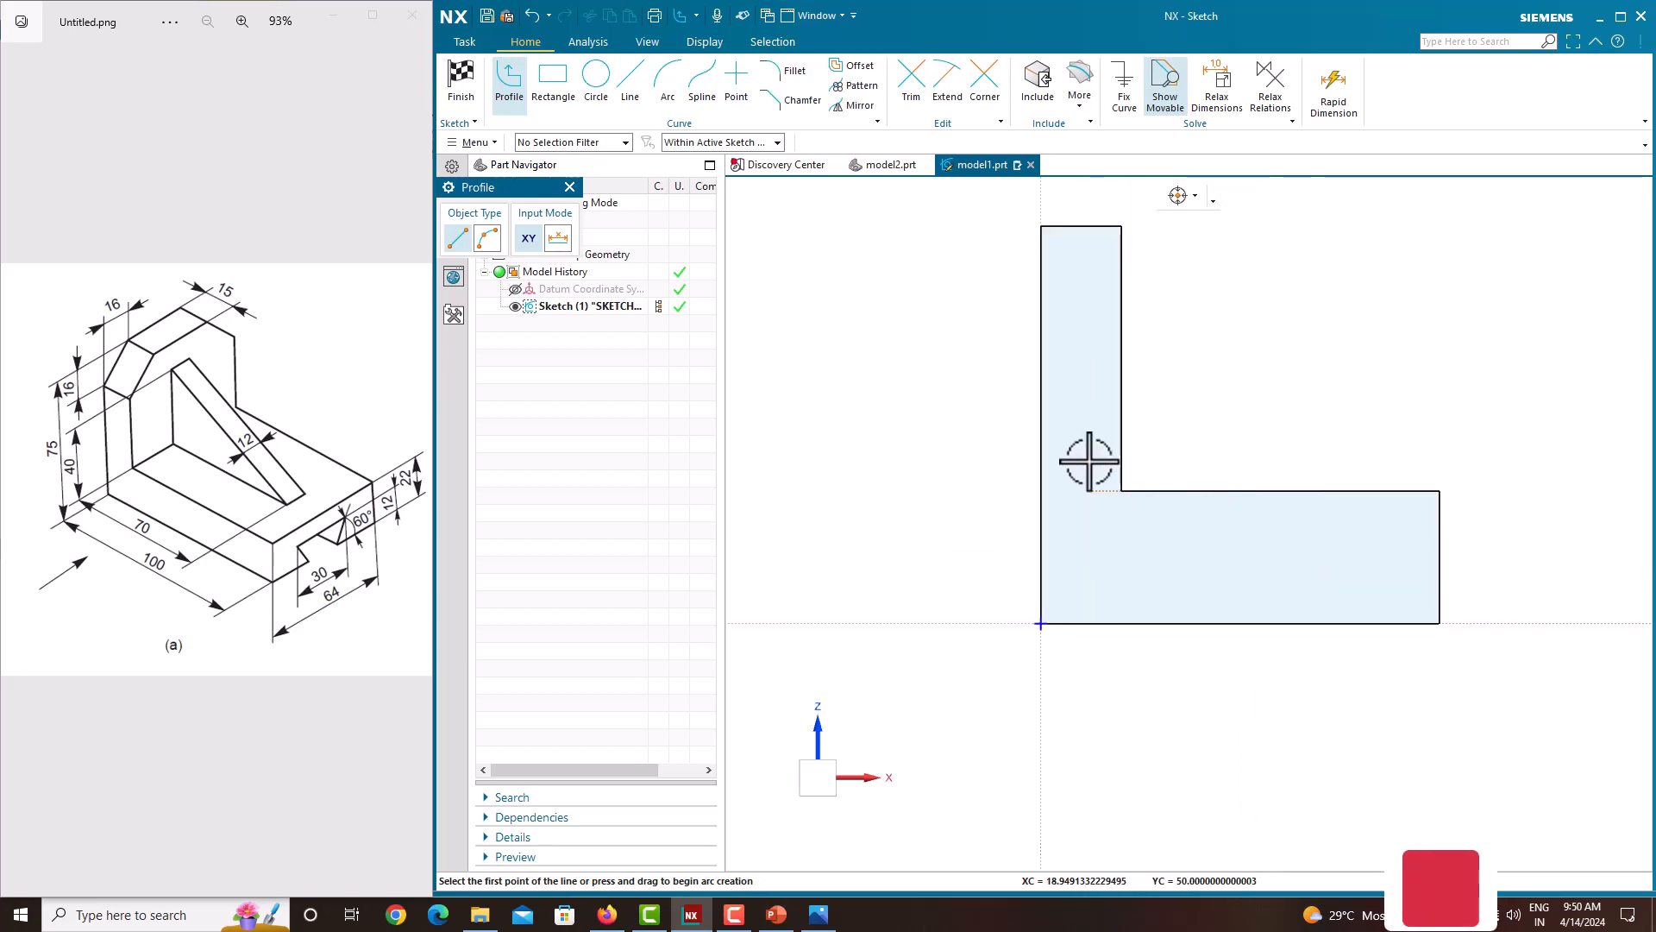
key("Escape")
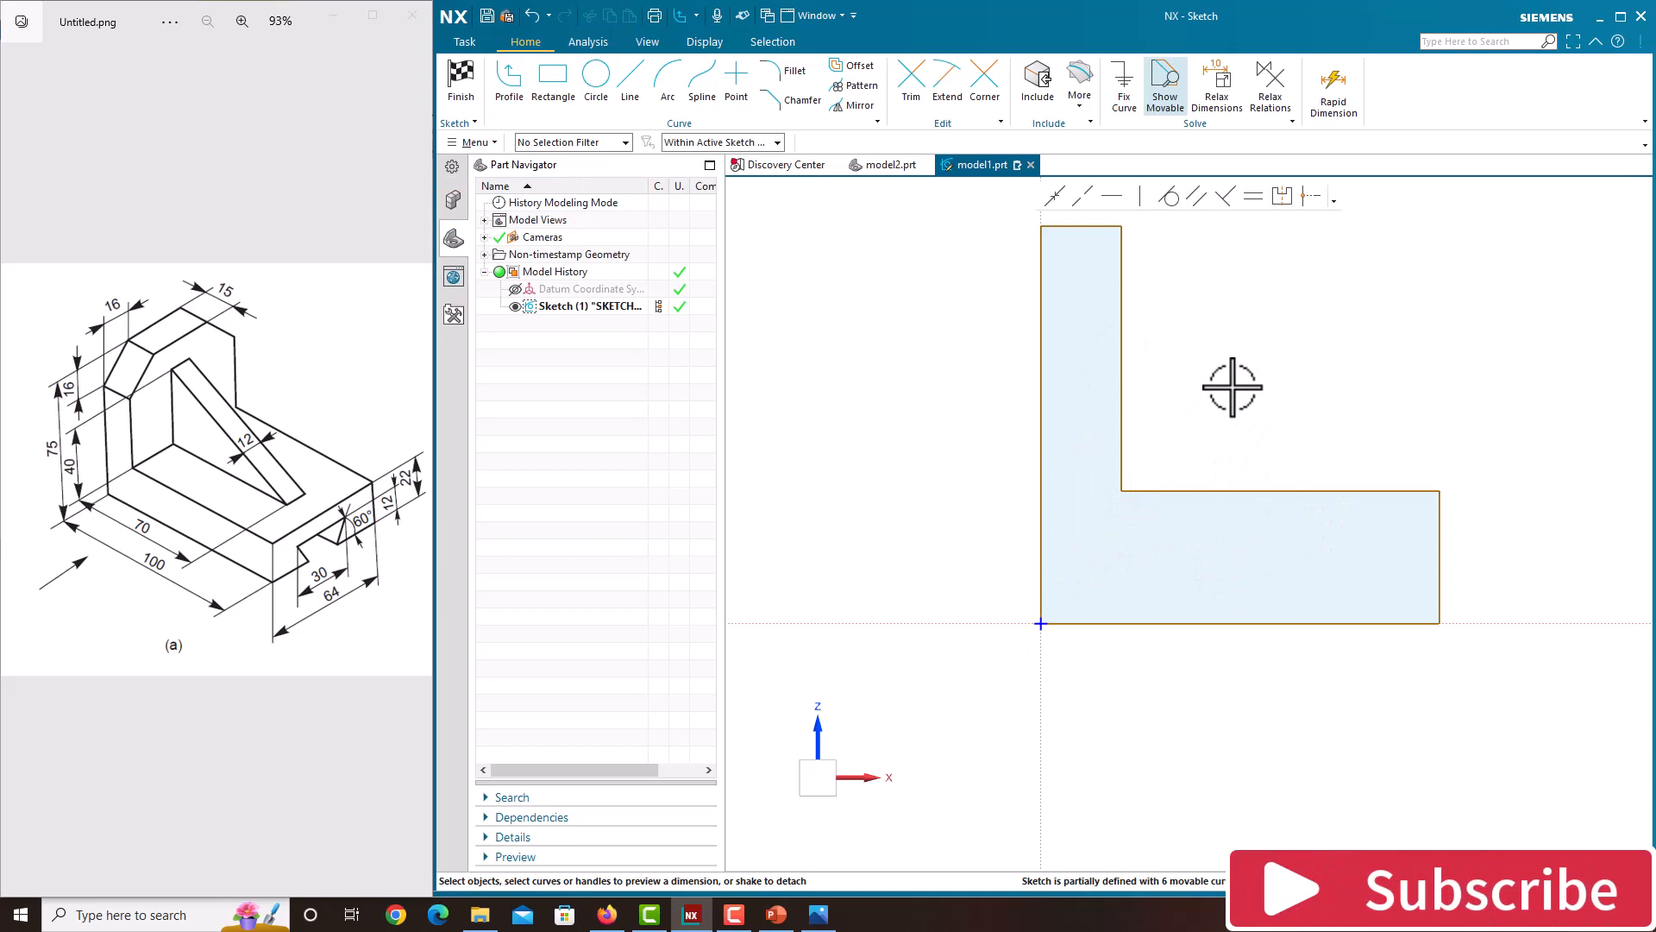
Step: Dimension the height of the profile's right end as 22 mm
scroll(1232, 387, "down", 2)
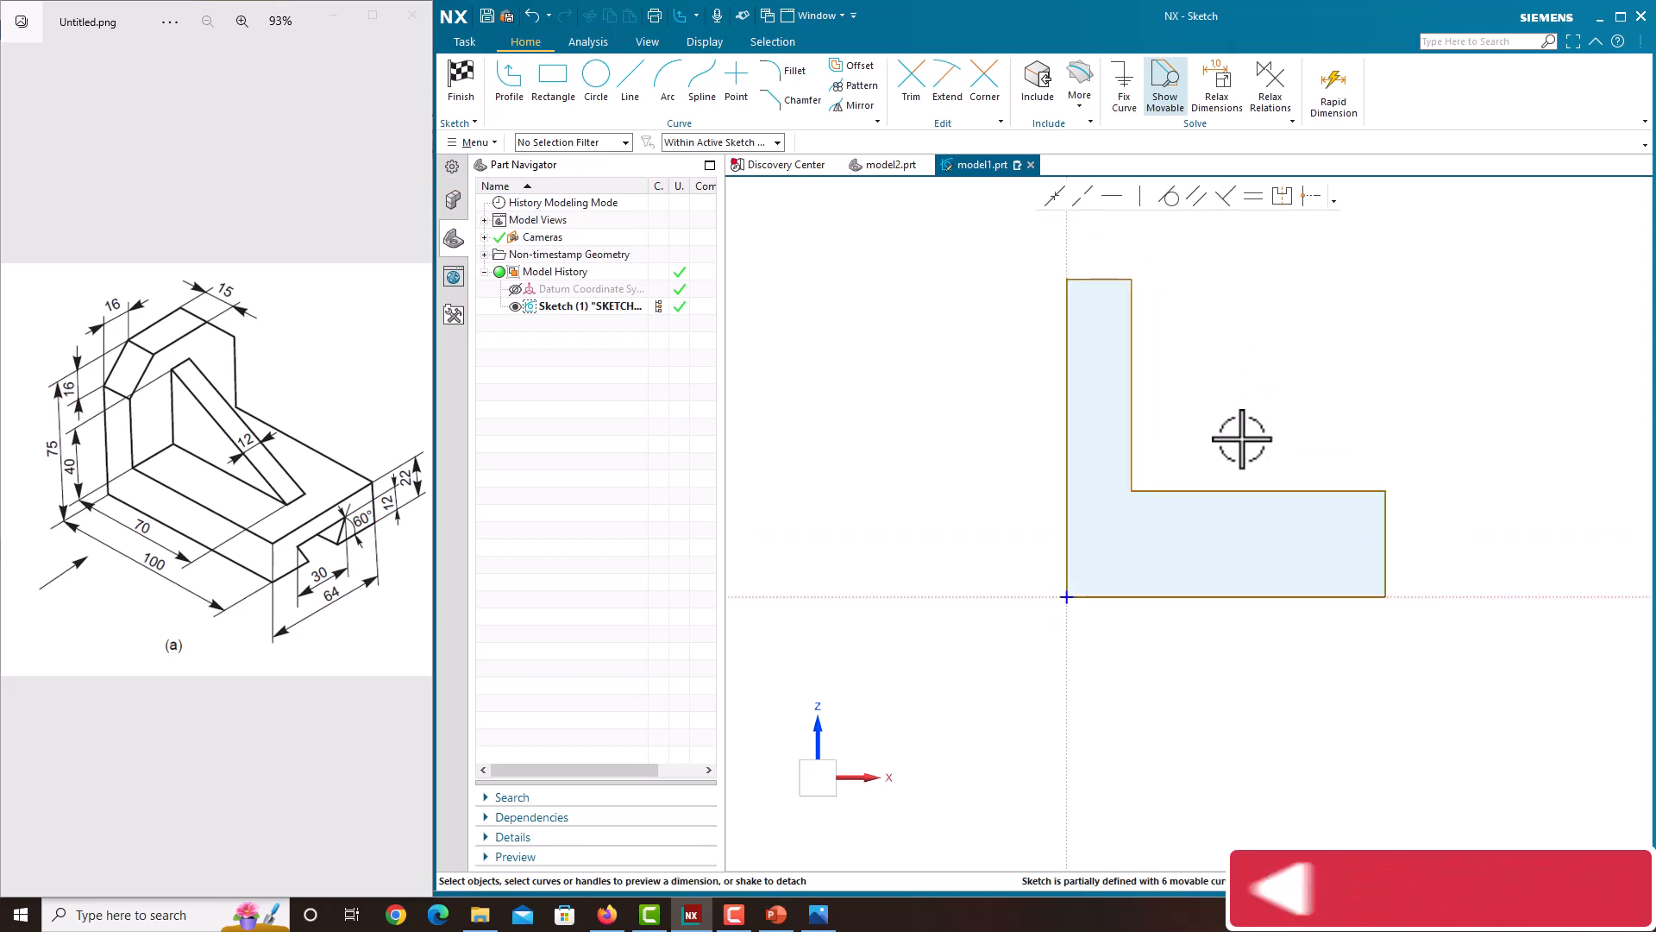
left_click(1386, 549)
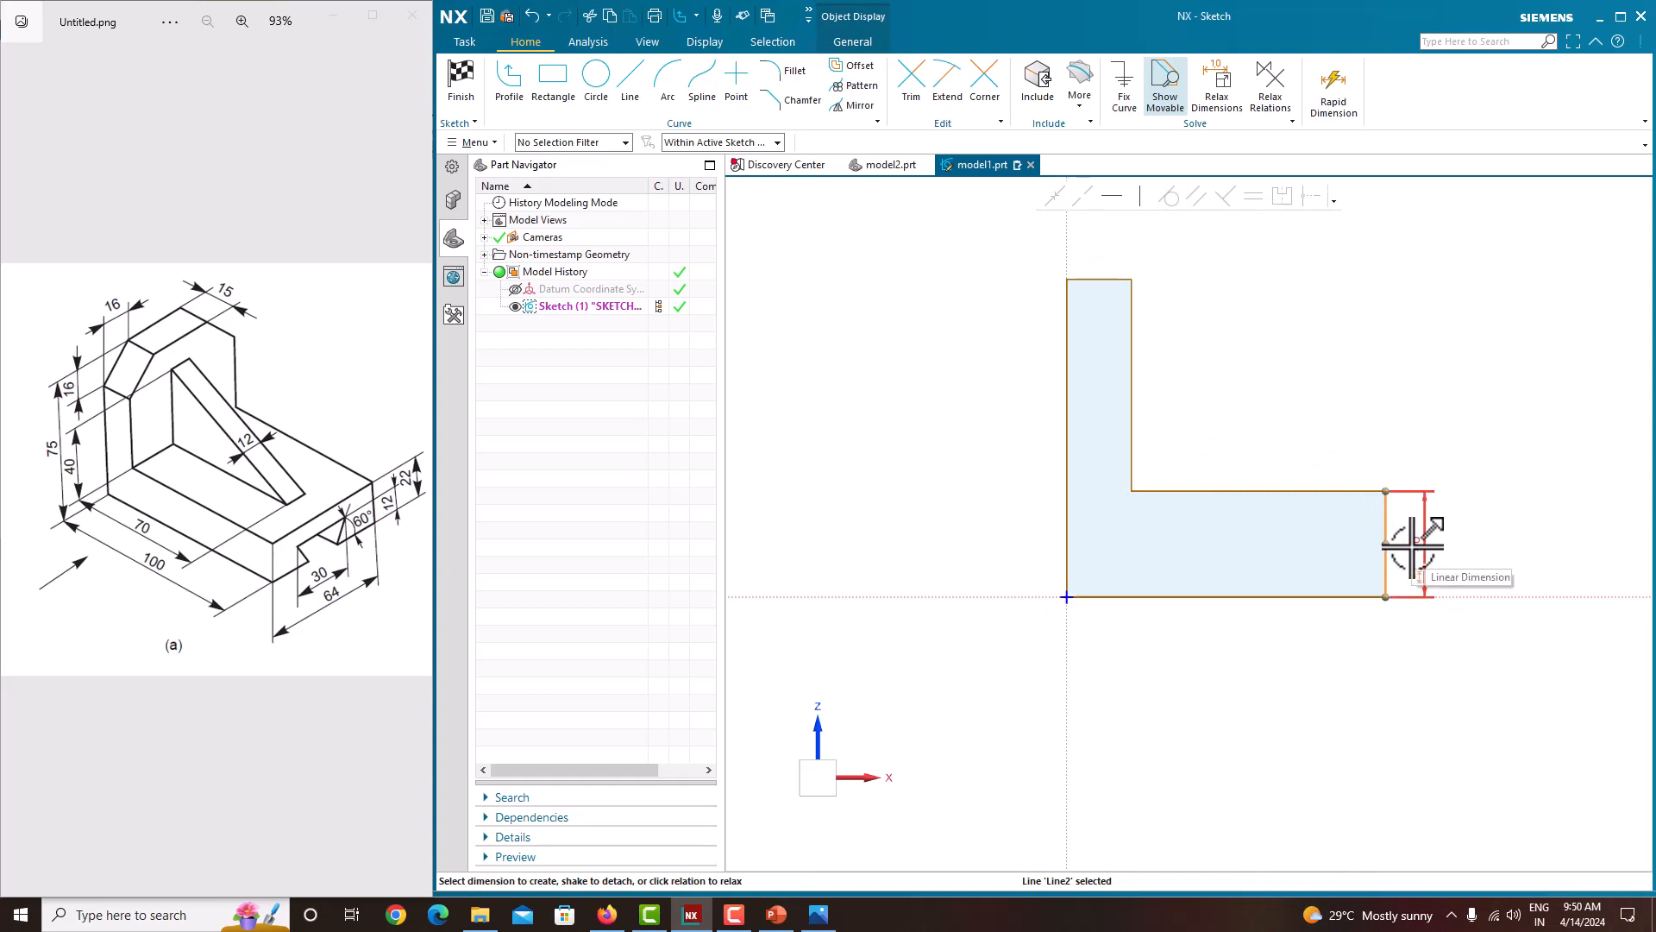
left_click(1412, 546)
type("2")
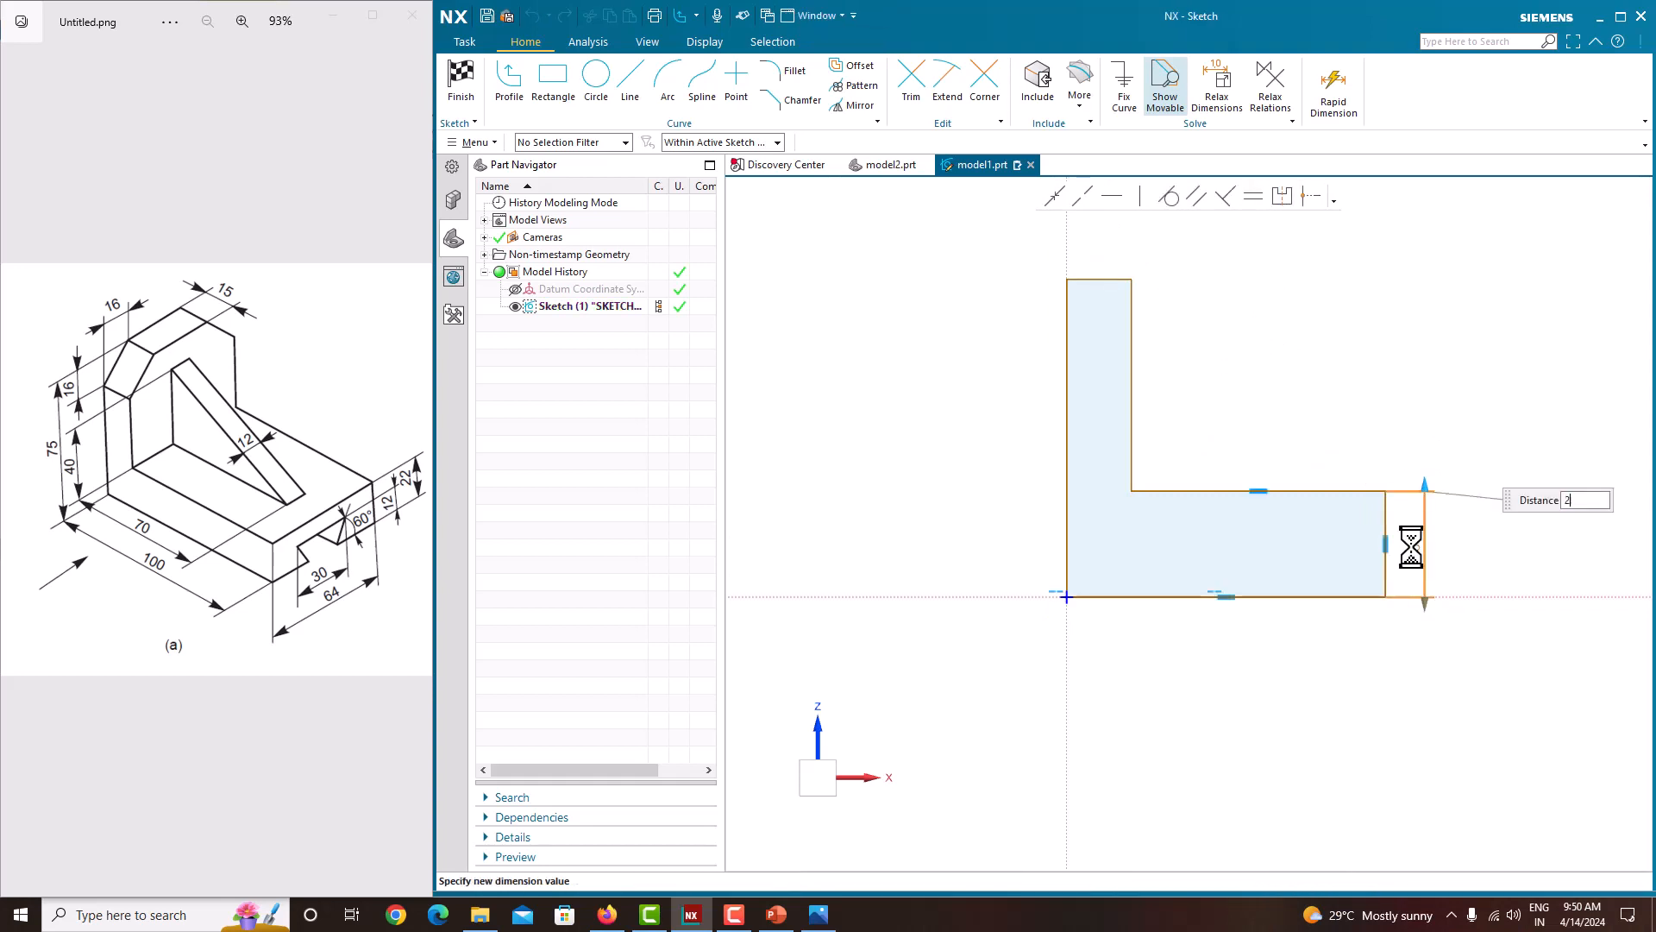
type("2")
key("Return")
left_click(1130, 477)
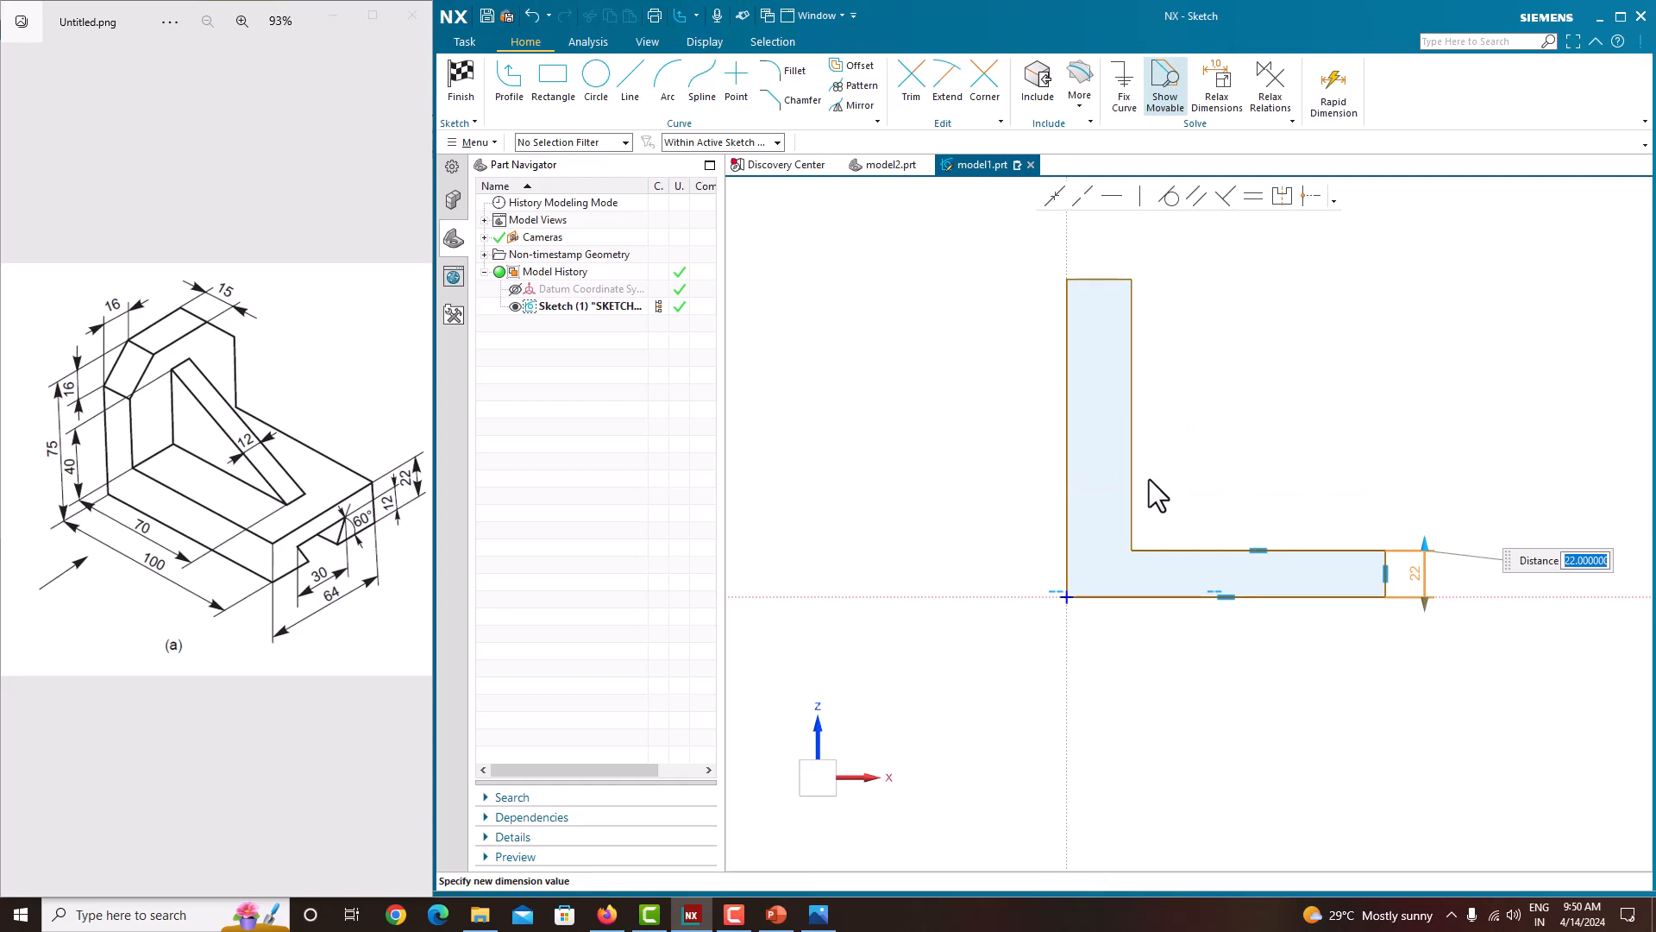
left_click(1394, 447)
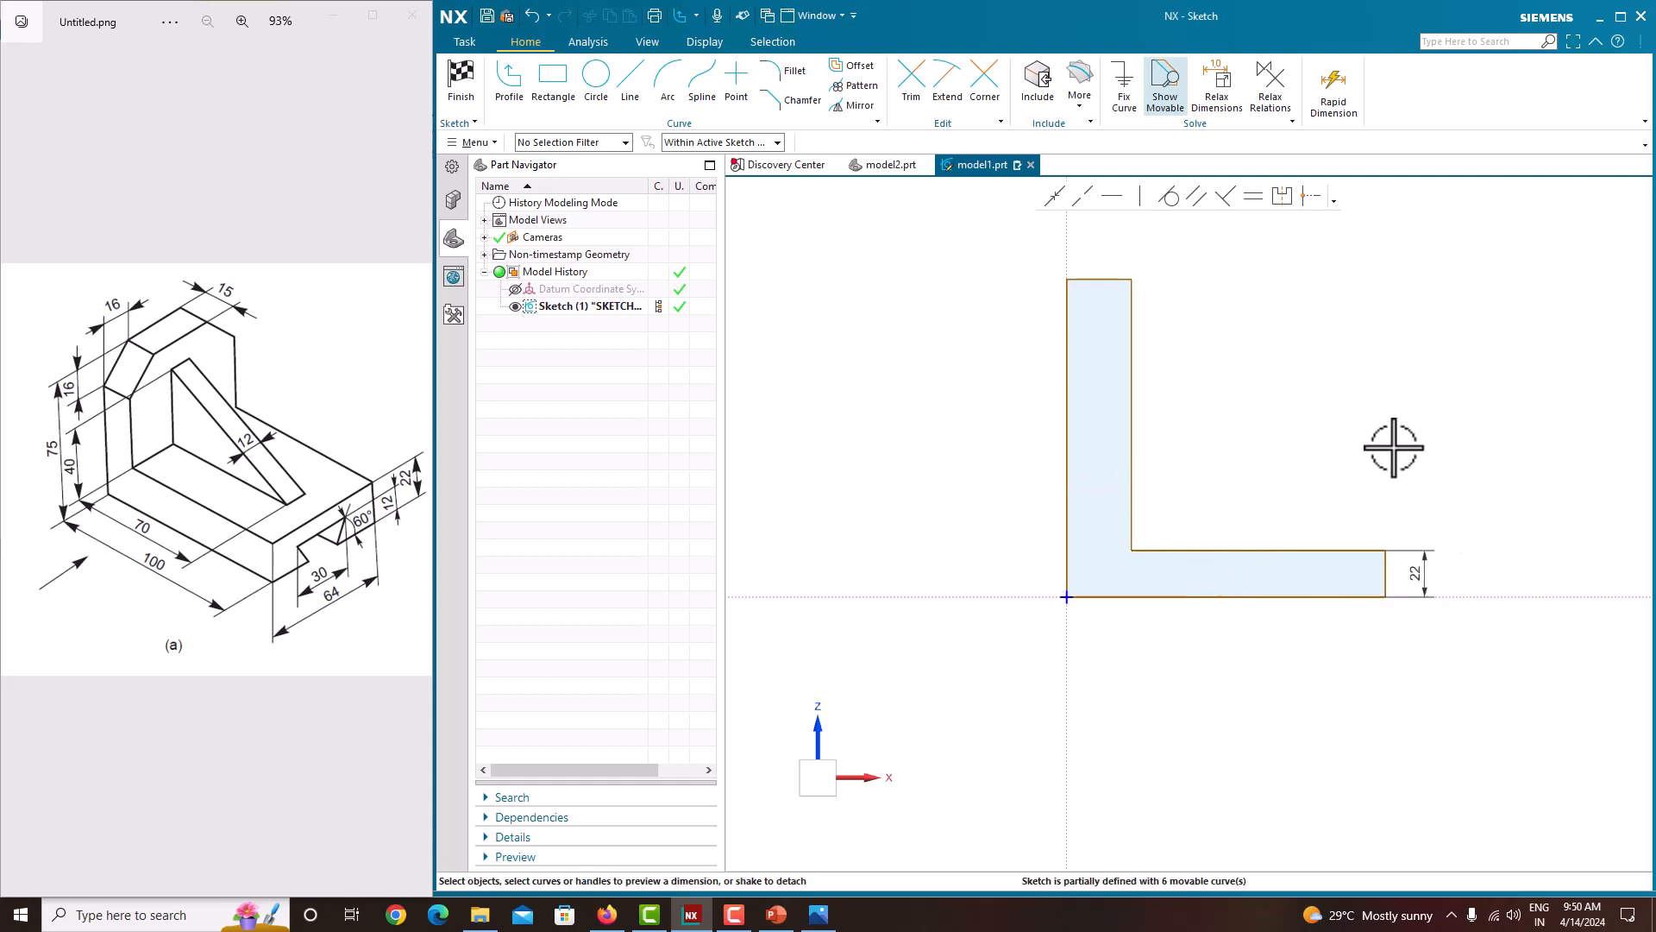
Step: Dimension the profile's bottom edge length as 100 mm
left_click(1278, 597)
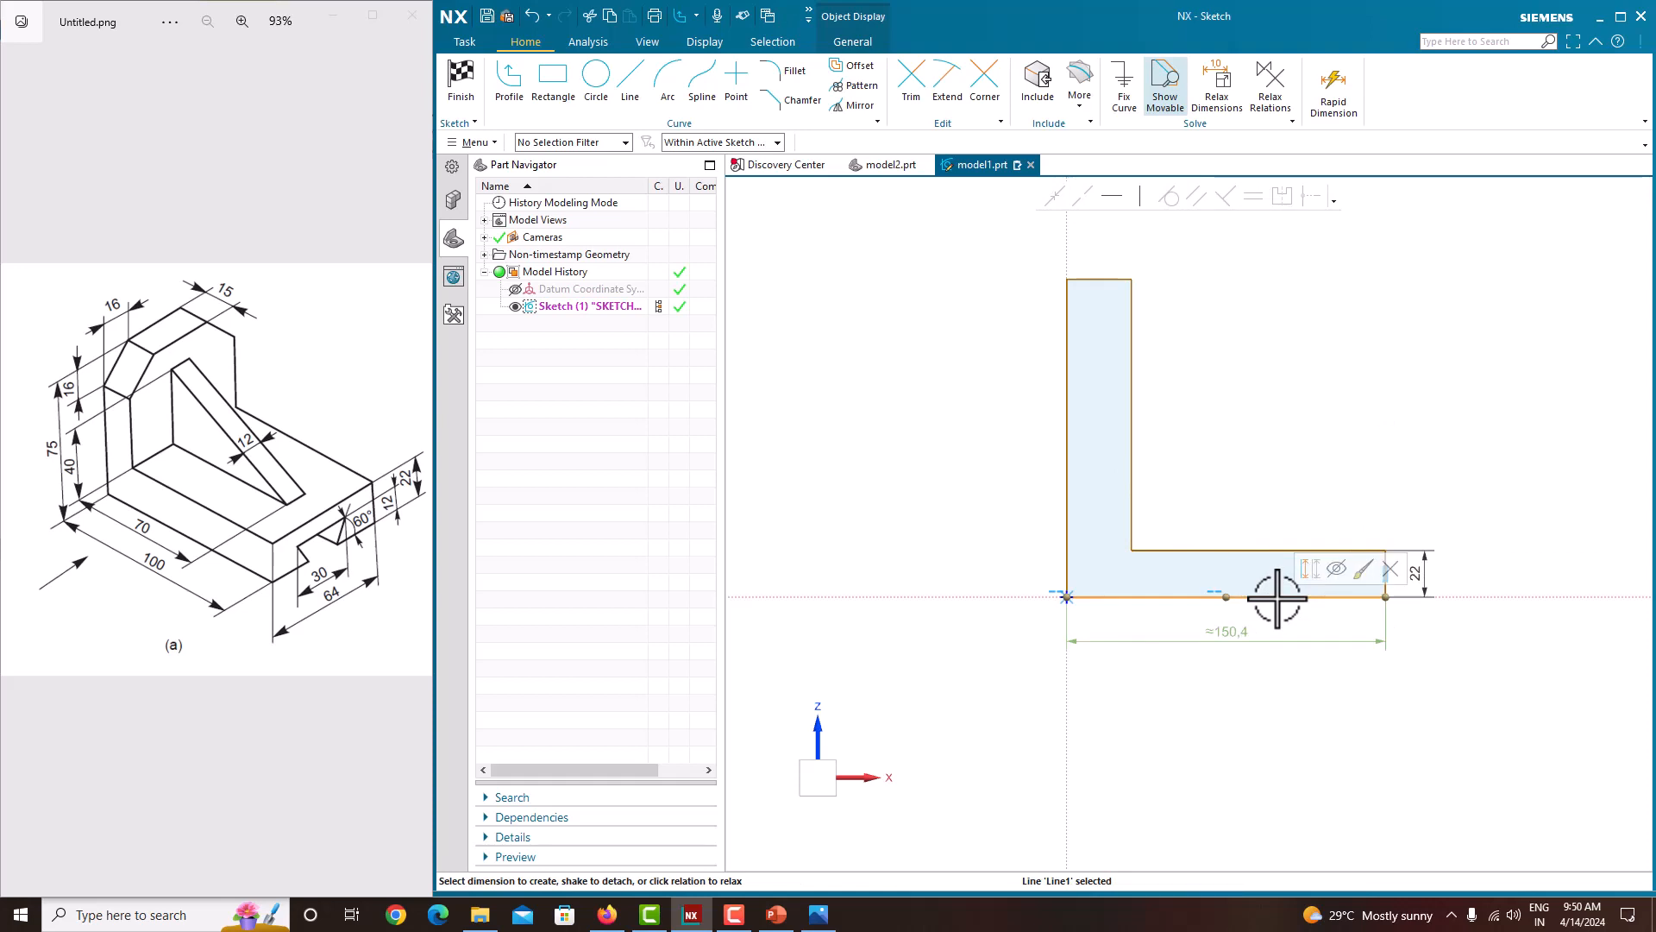
left_click(1231, 631)
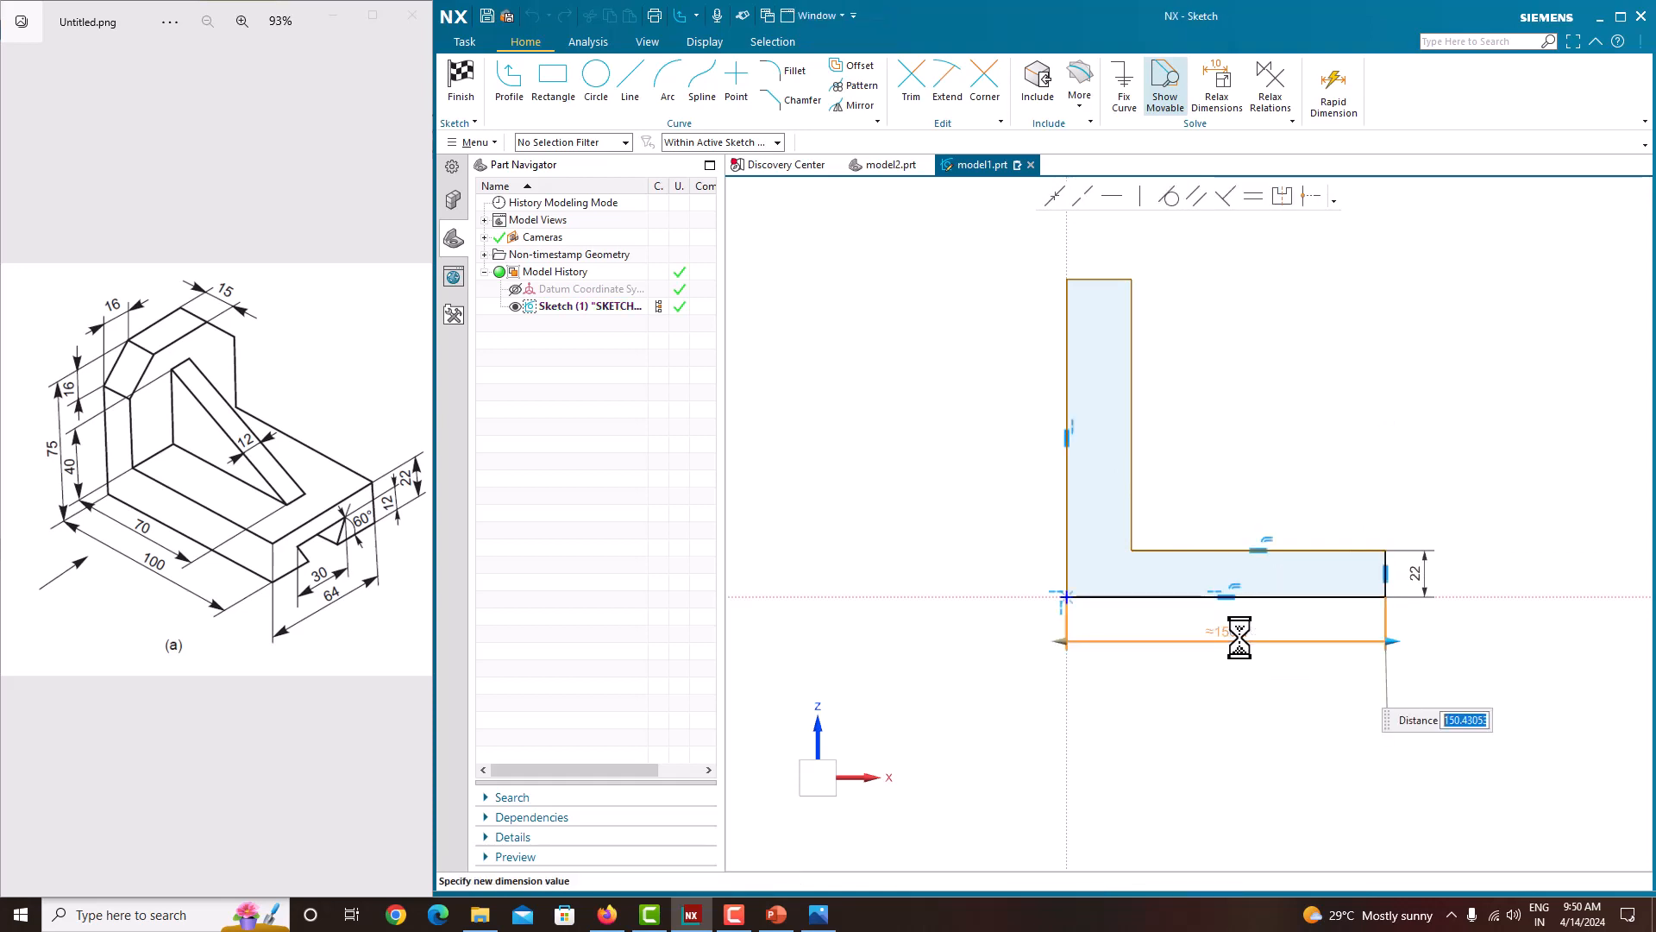
key("Return")
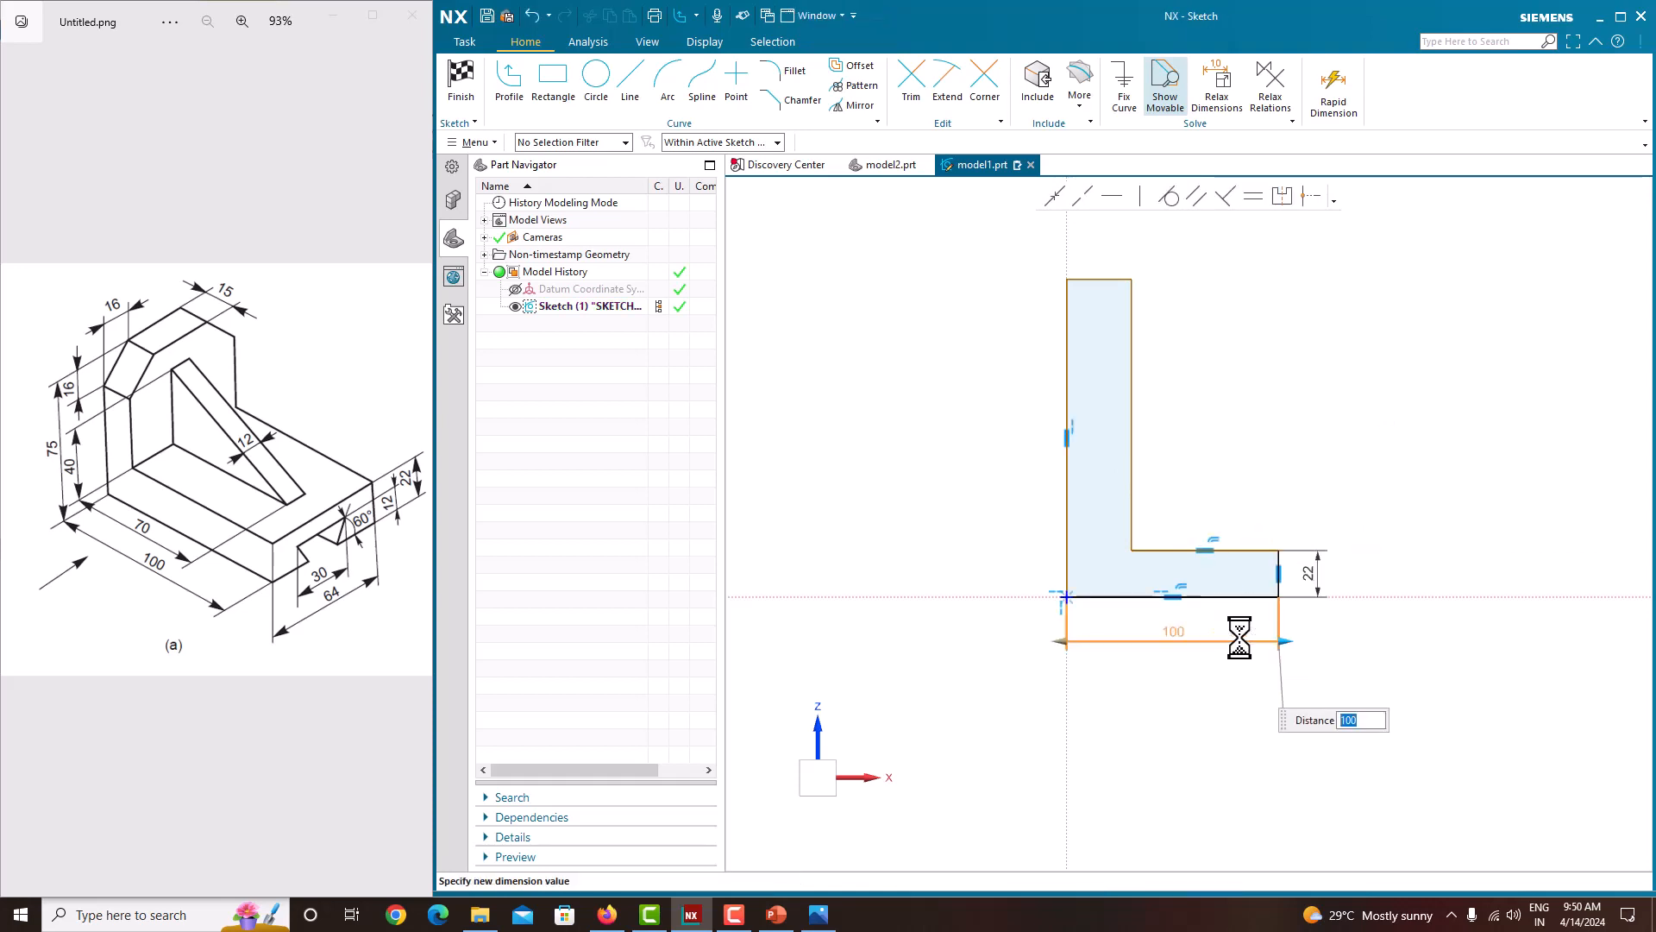
left_click(1224, 417)
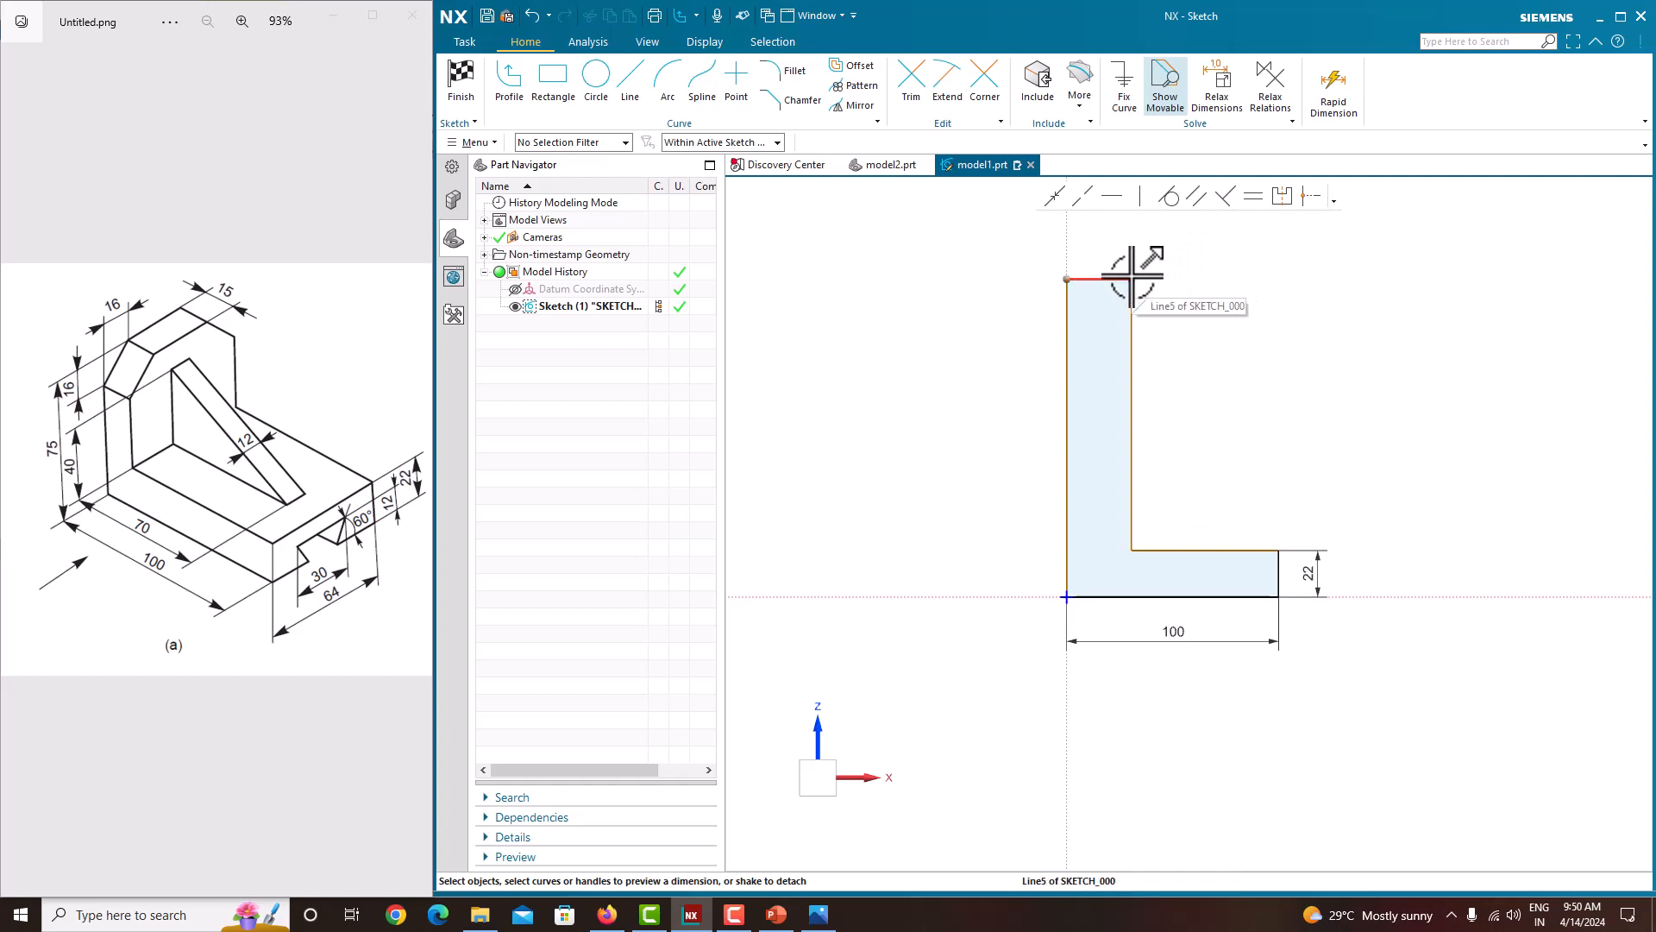
Step: Dimension the profile's overall height as 75 mm and move that dimension beside the left edge
left_click(1390, 594)
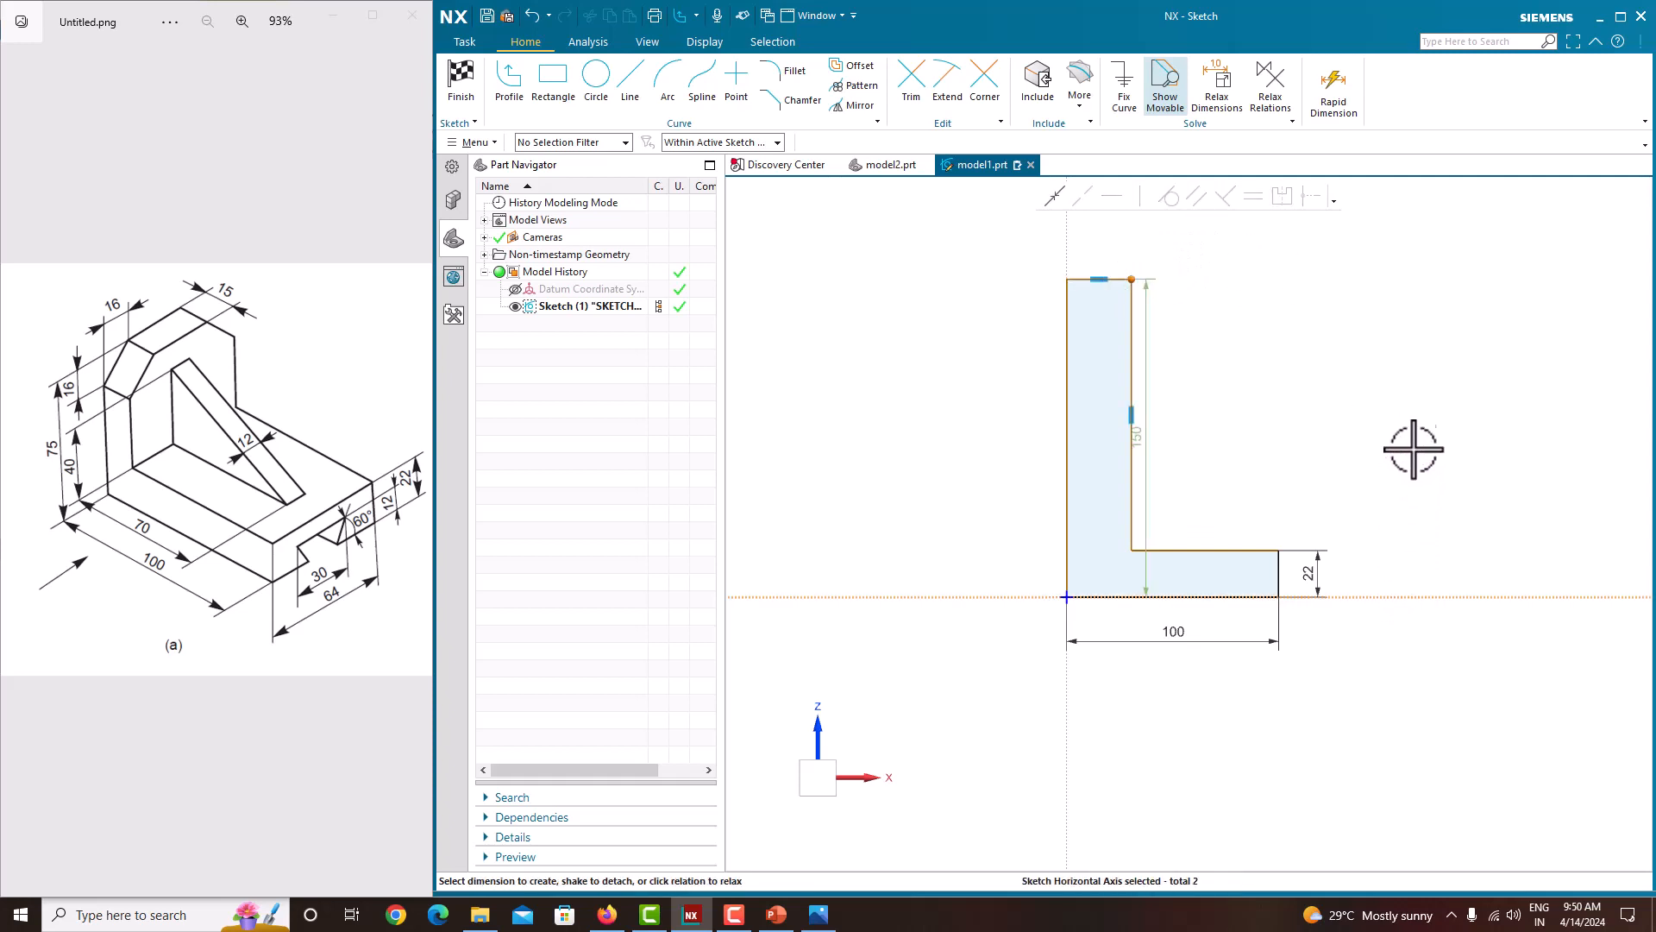
left_click(1141, 438)
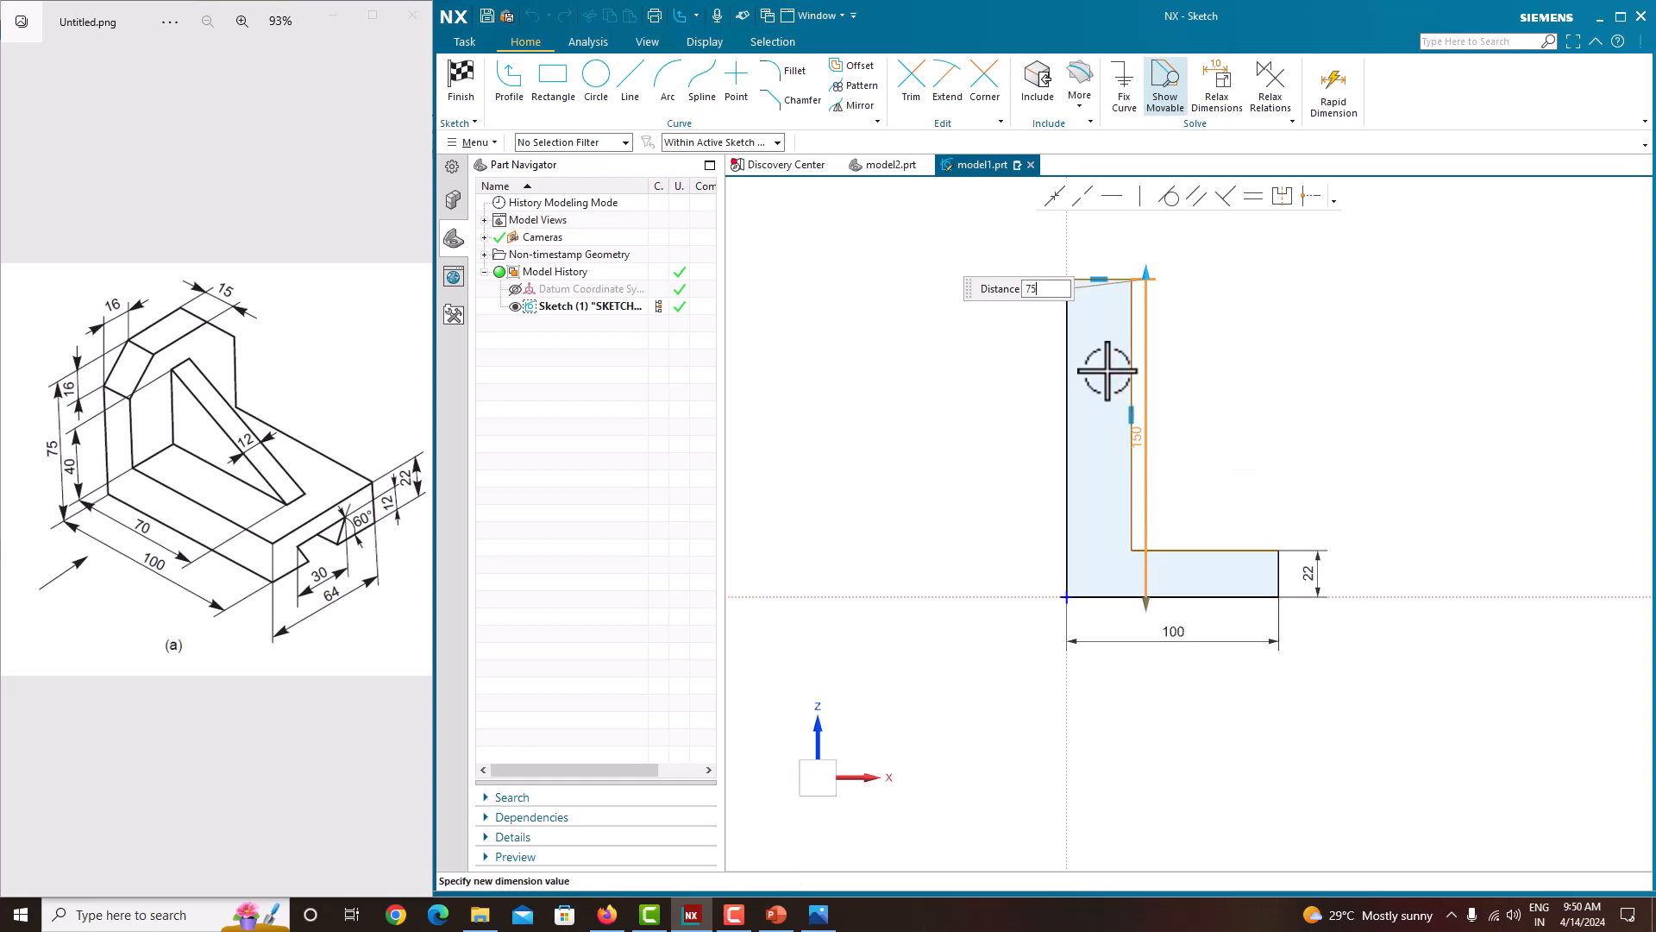
type("75")
key("Return")
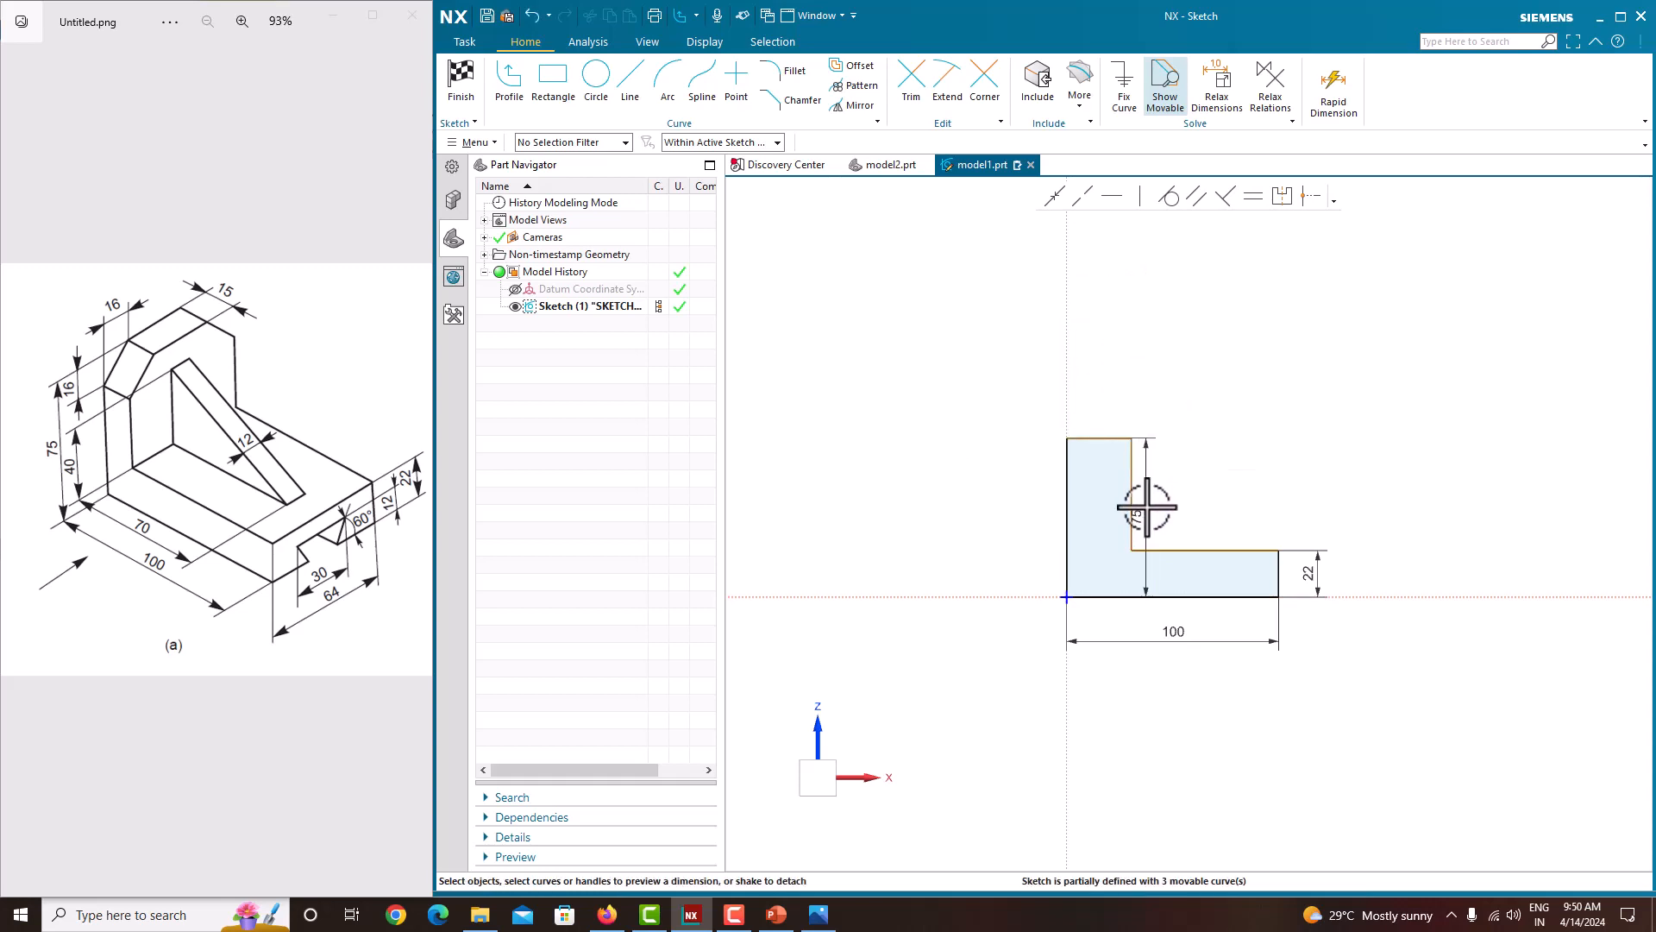
left_click_drag(1146, 509, 1013, 507)
Step: Dimension the width of the profile's top edge as 15 mm
scroll(1113, 474, "up", 1)
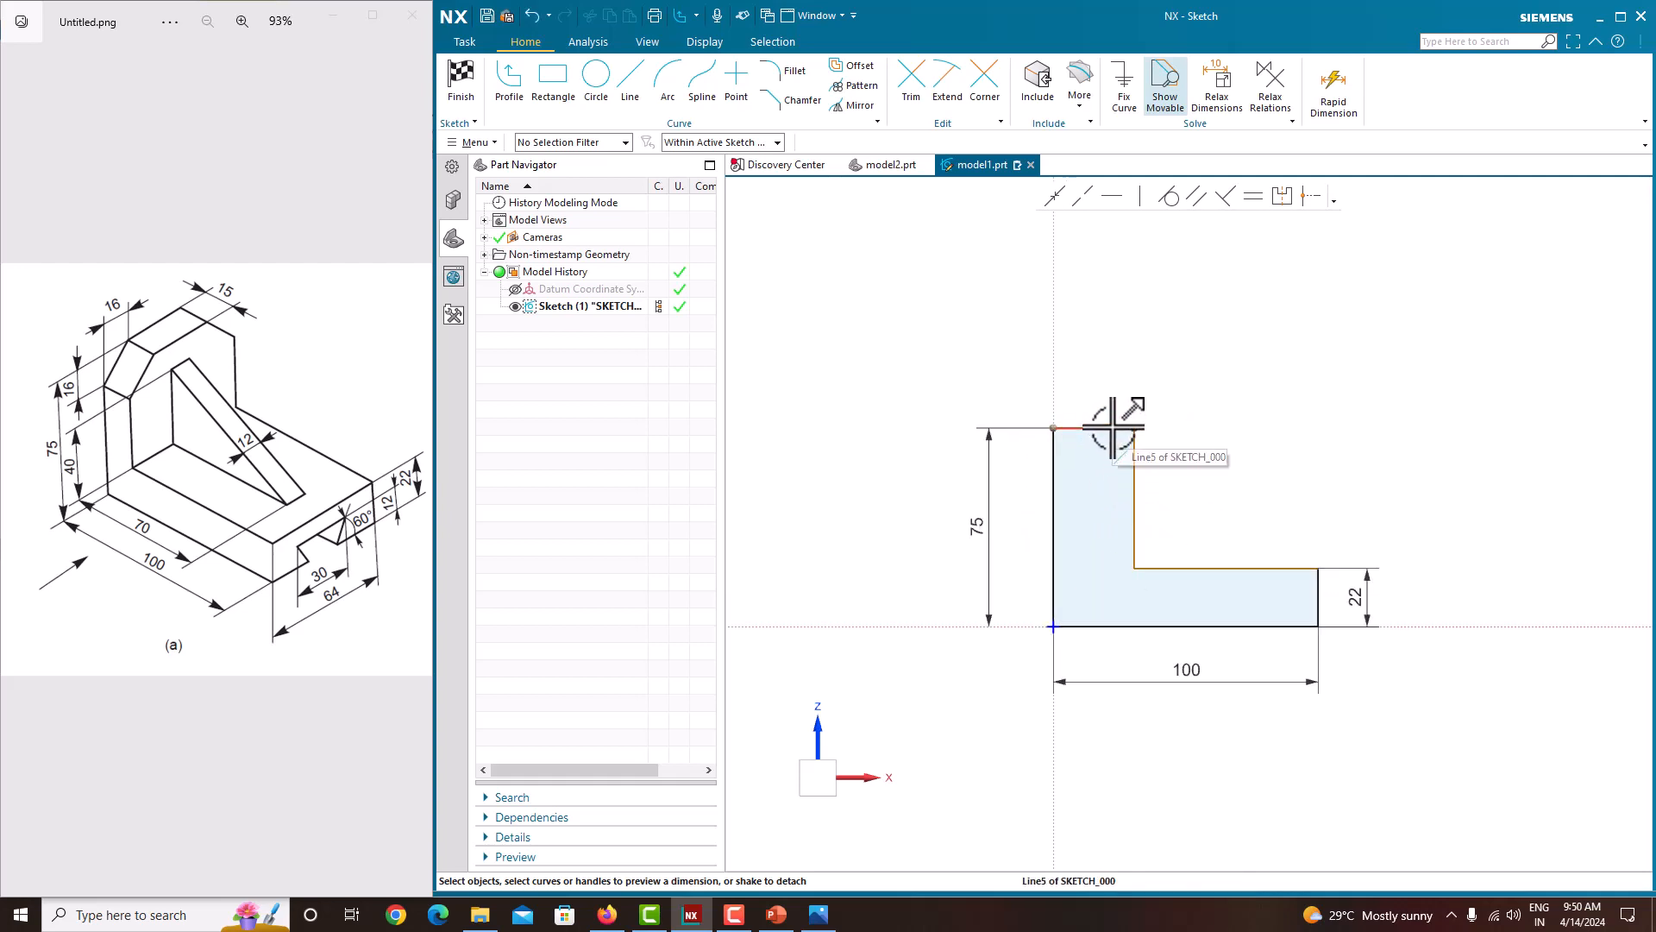
left_click(1113, 427)
left_click(1102, 397)
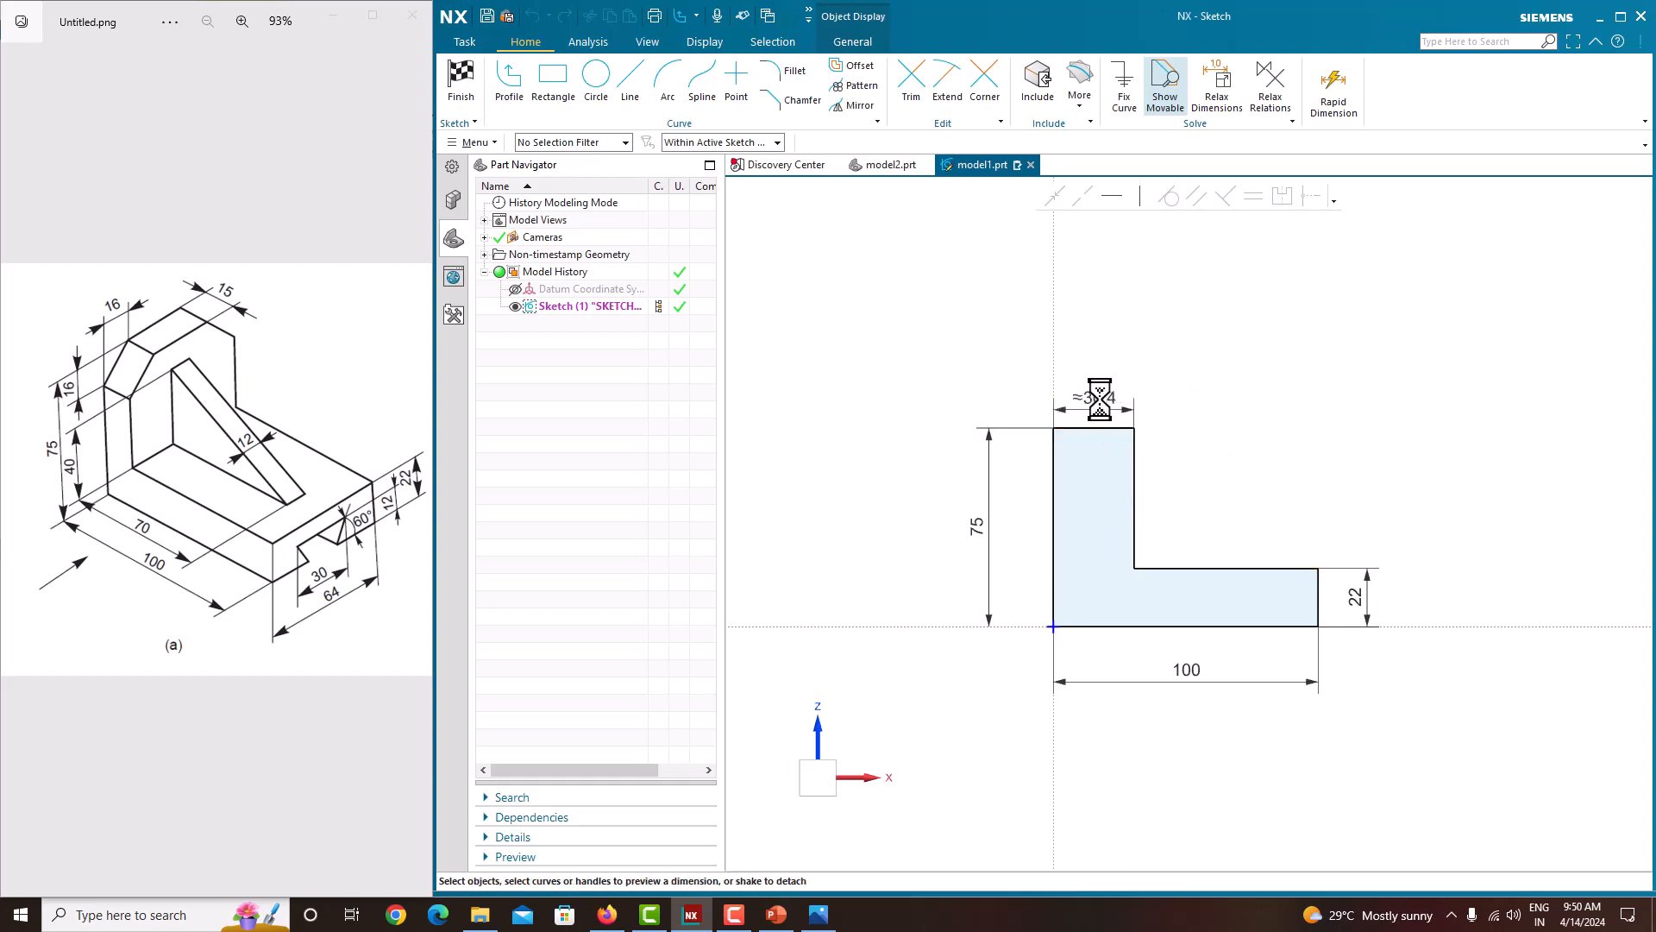
key("Return")
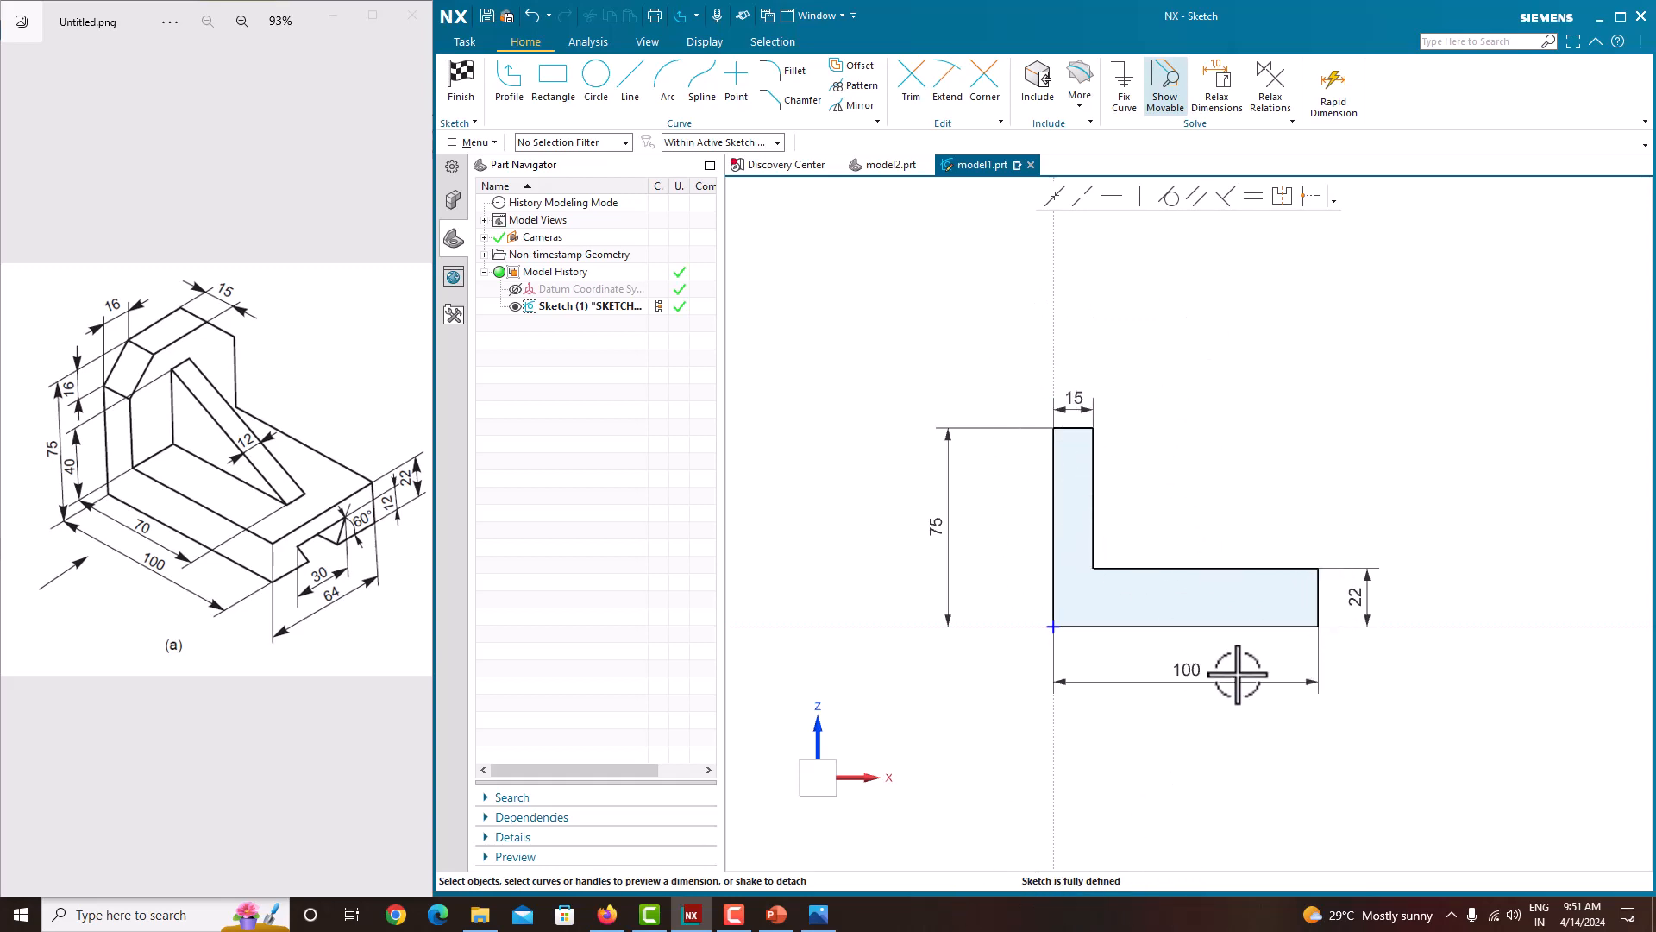
Step: Finish the sketch and extrude the L-profile with a symmetric value of 64 mm
right_click(1186, 376)
left_click(1205, 384)
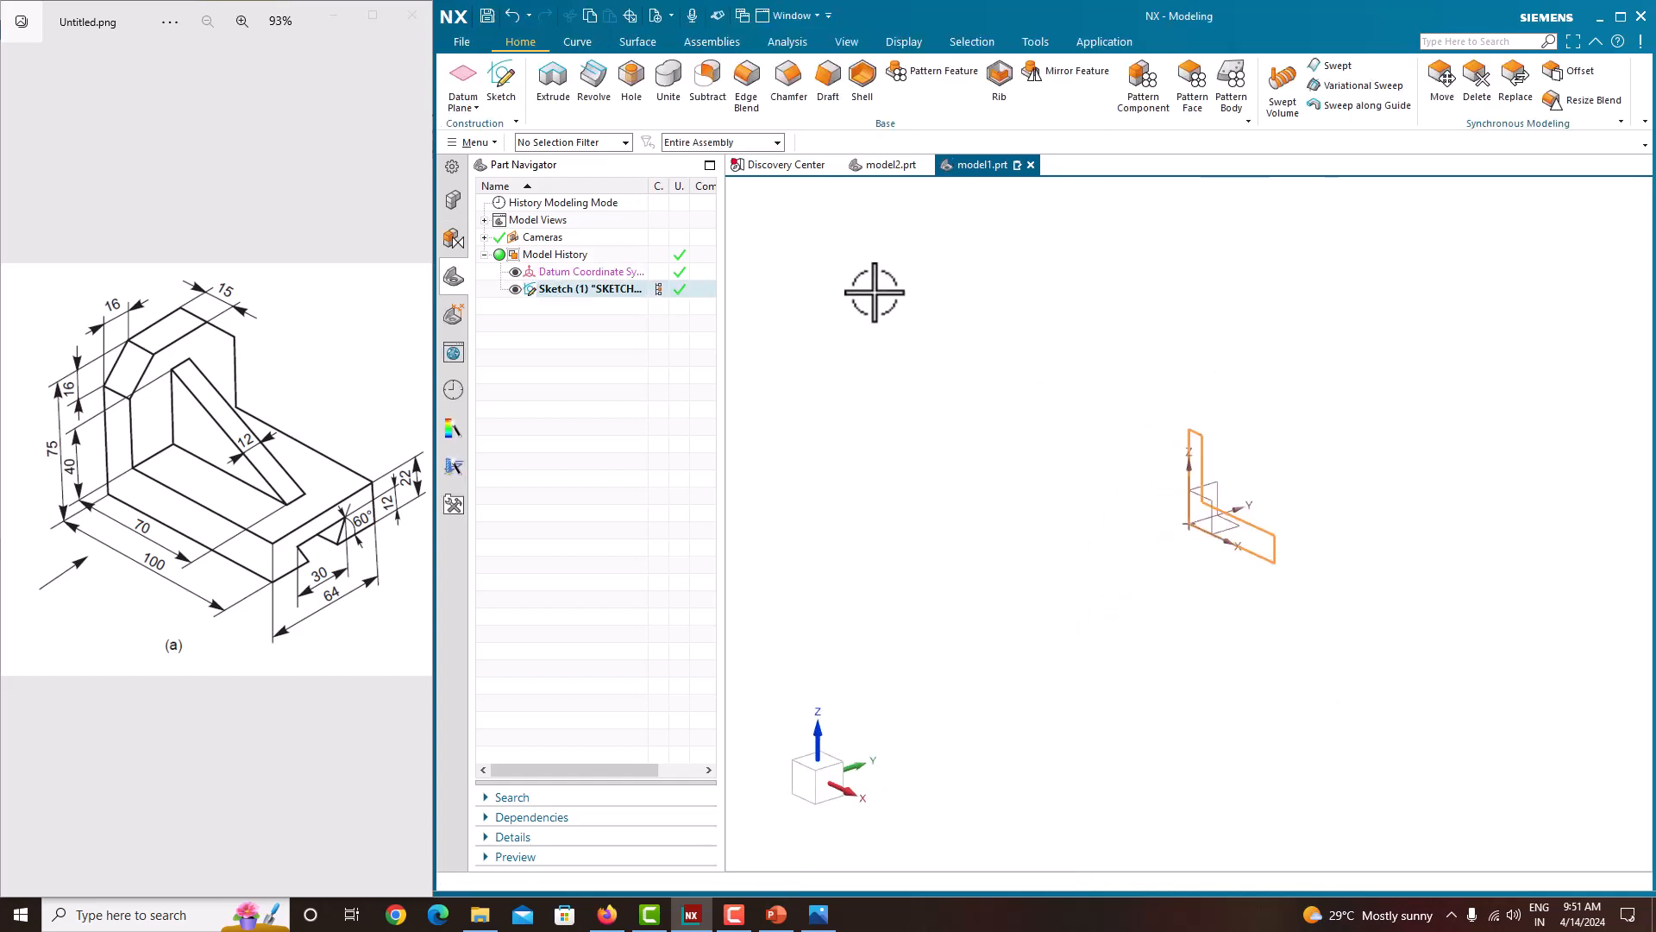
left_click(554, 90)
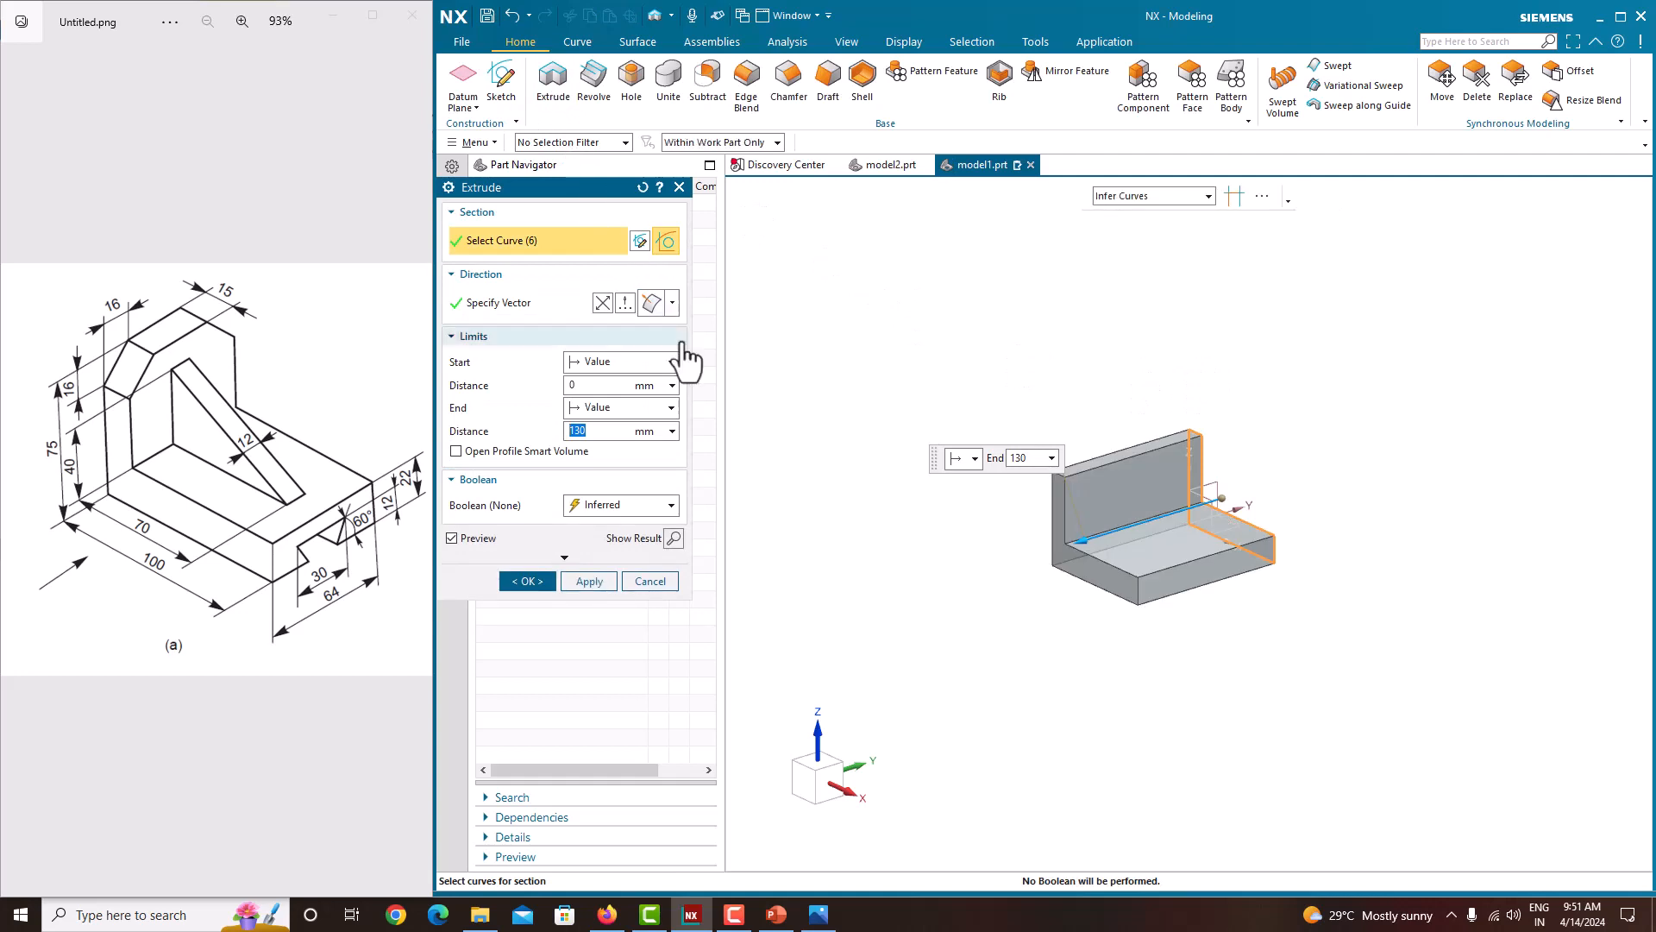
left_click(607, 408)
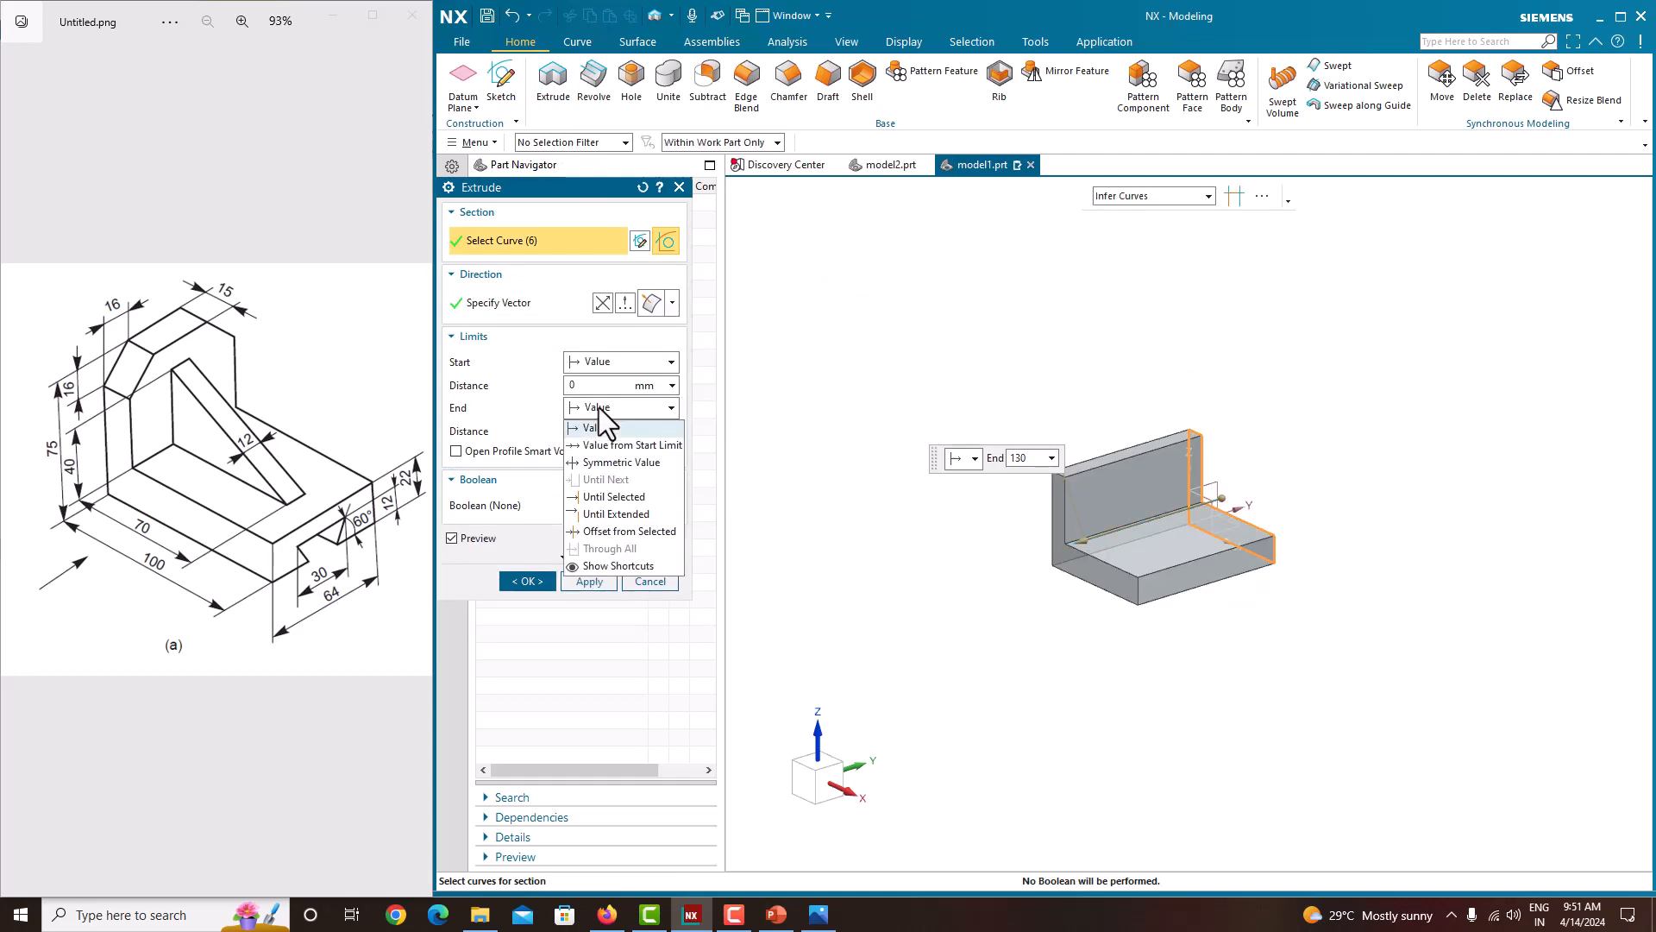
left_click(604, 462)
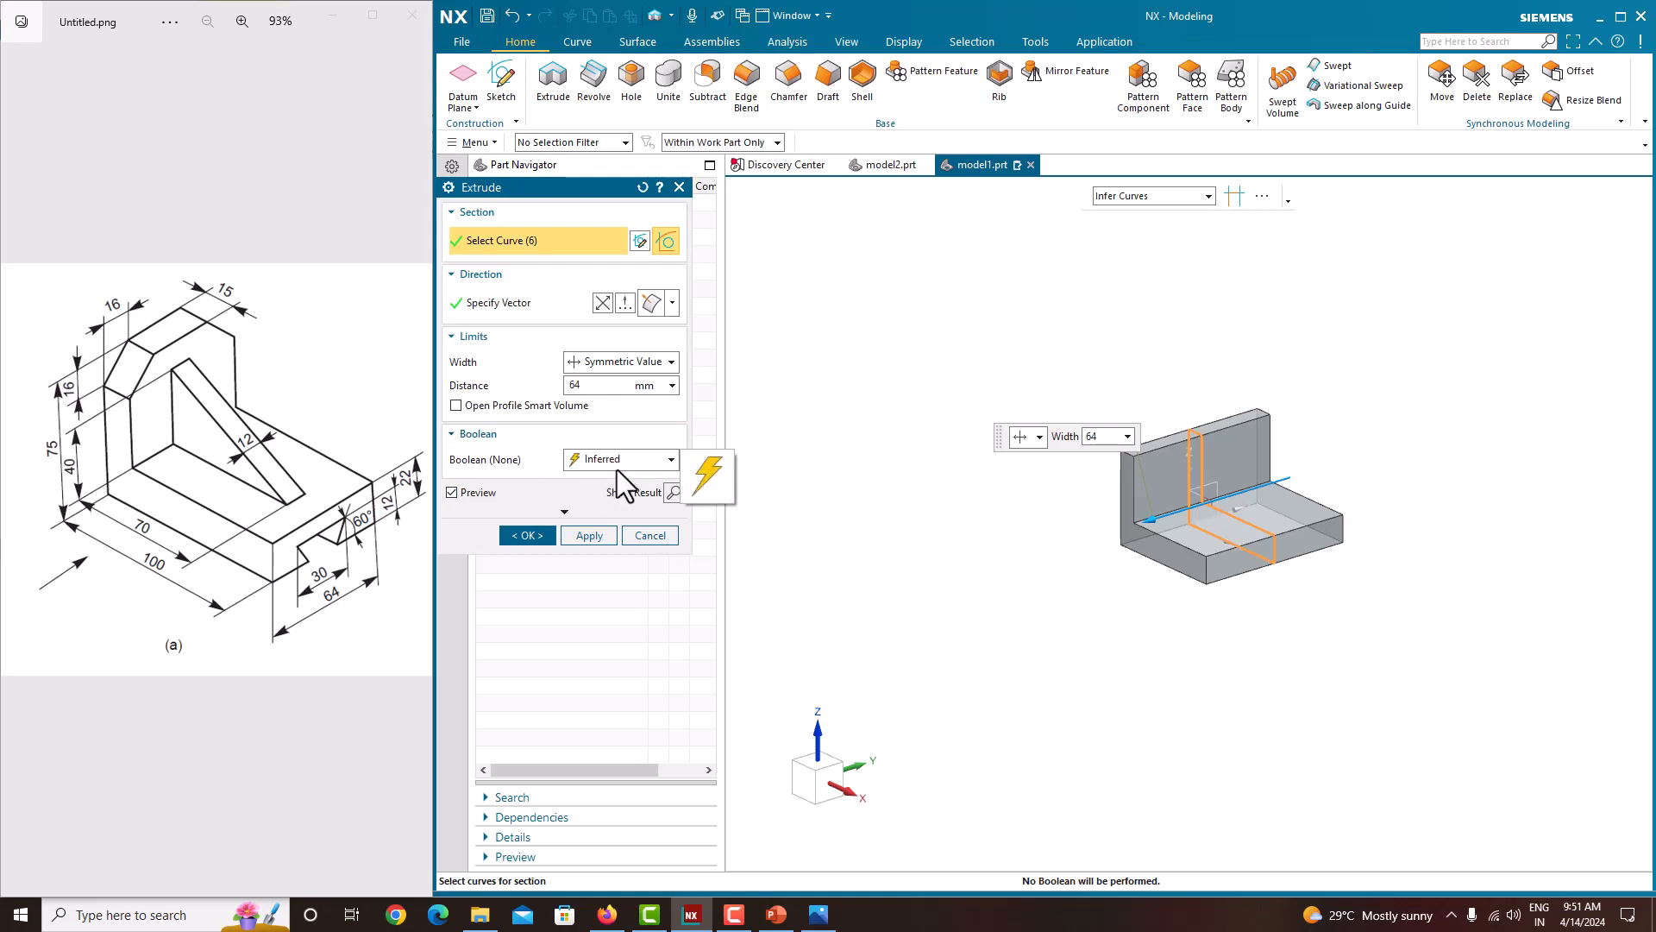
left_click(537, 533)
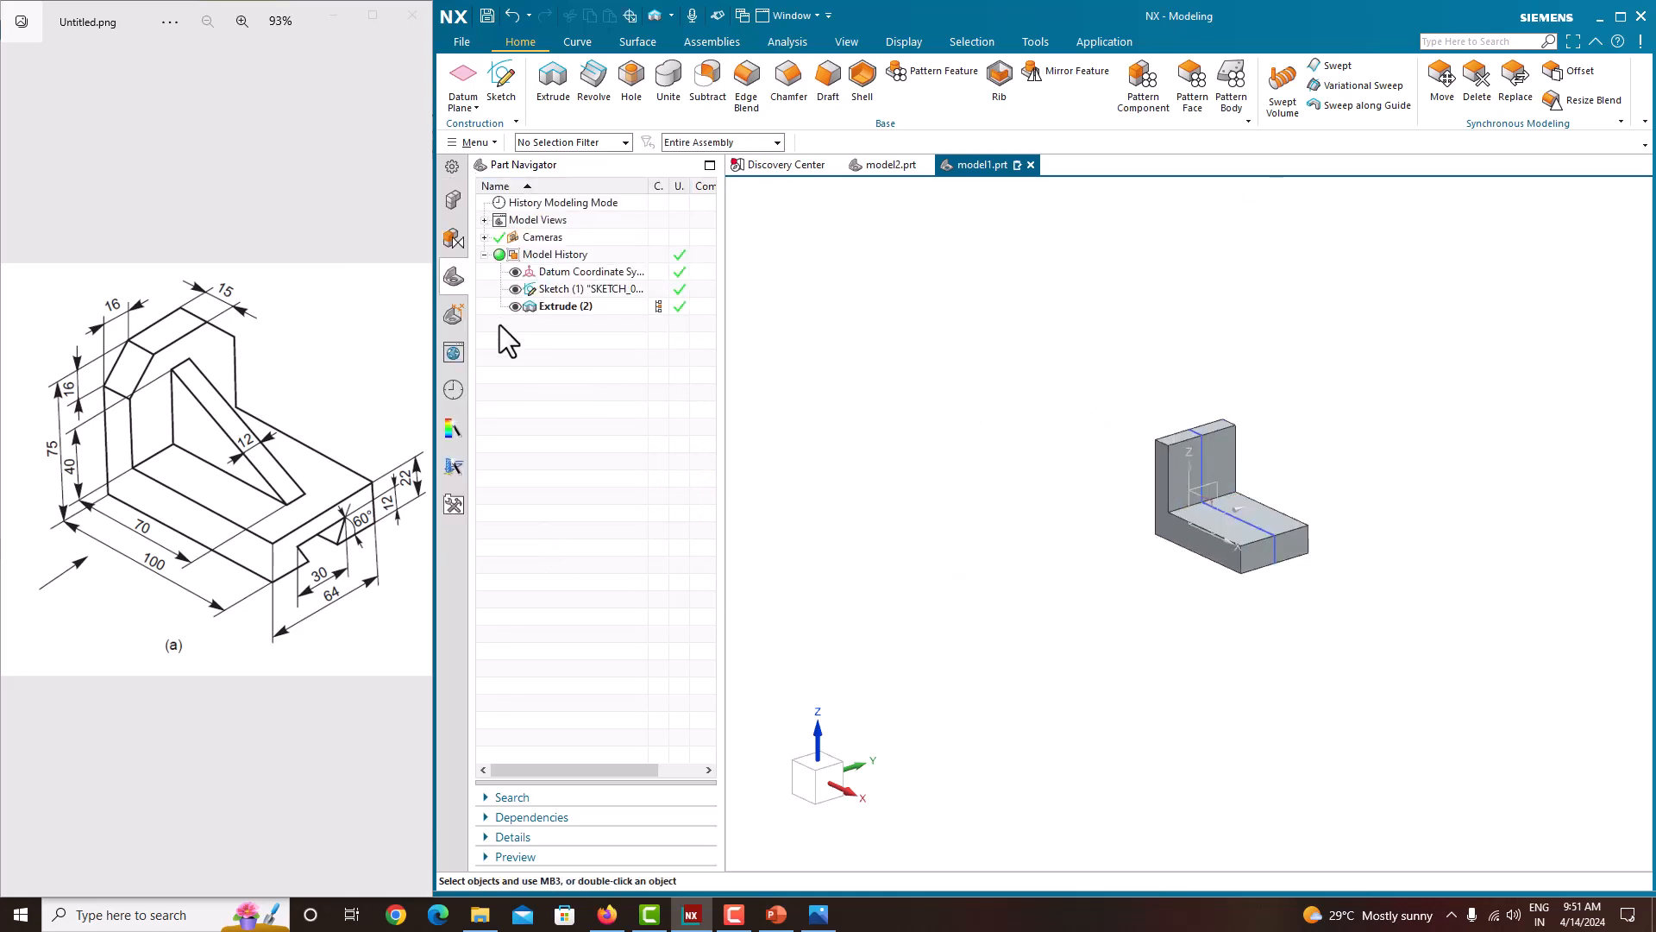
Step: Hide the first sketch and create a new sketch on the Front datum plane
left_click(515, 289)
scroll(1113, 474, "up", 4)
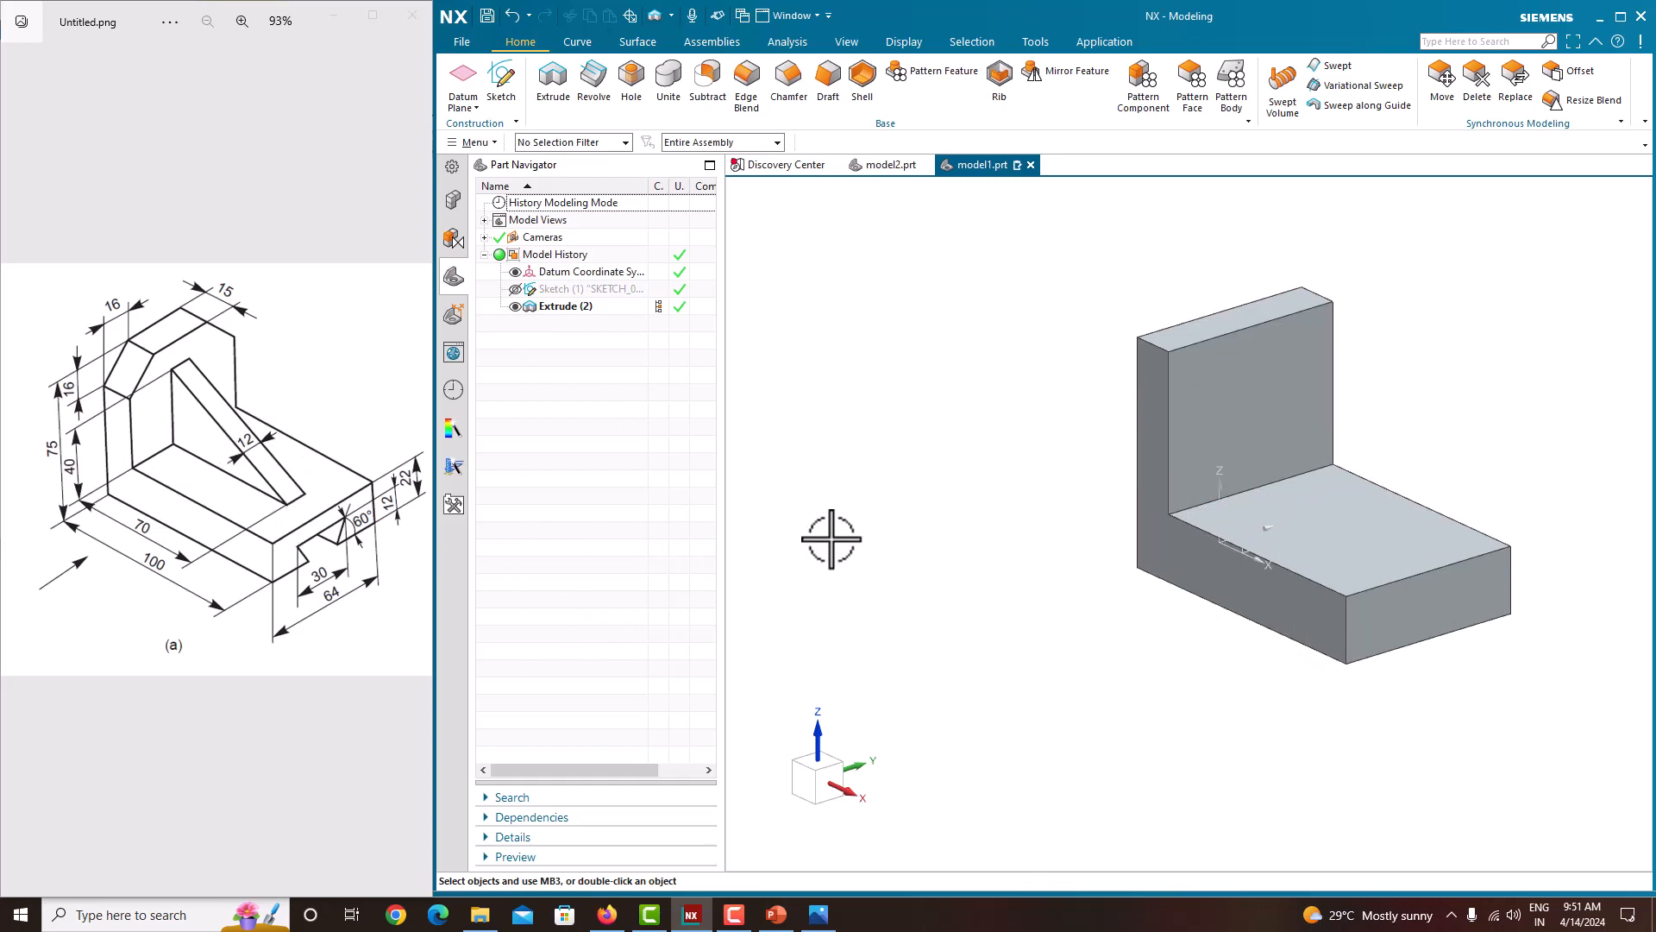
left_click(506, 91)
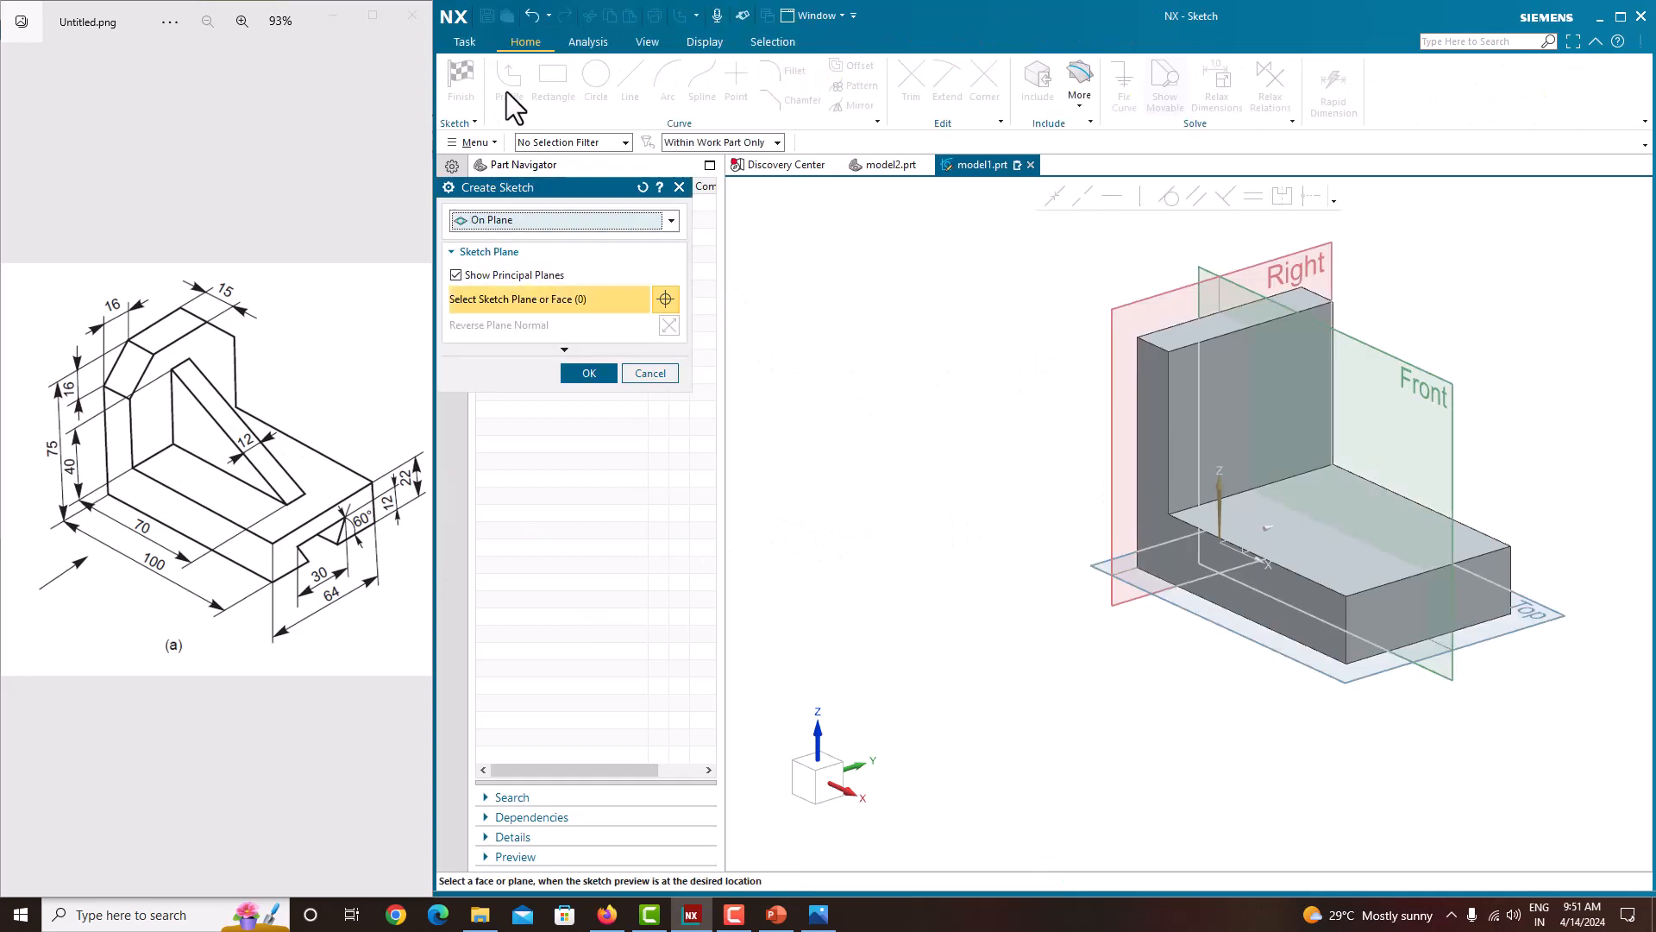
left_click(1440, 380)
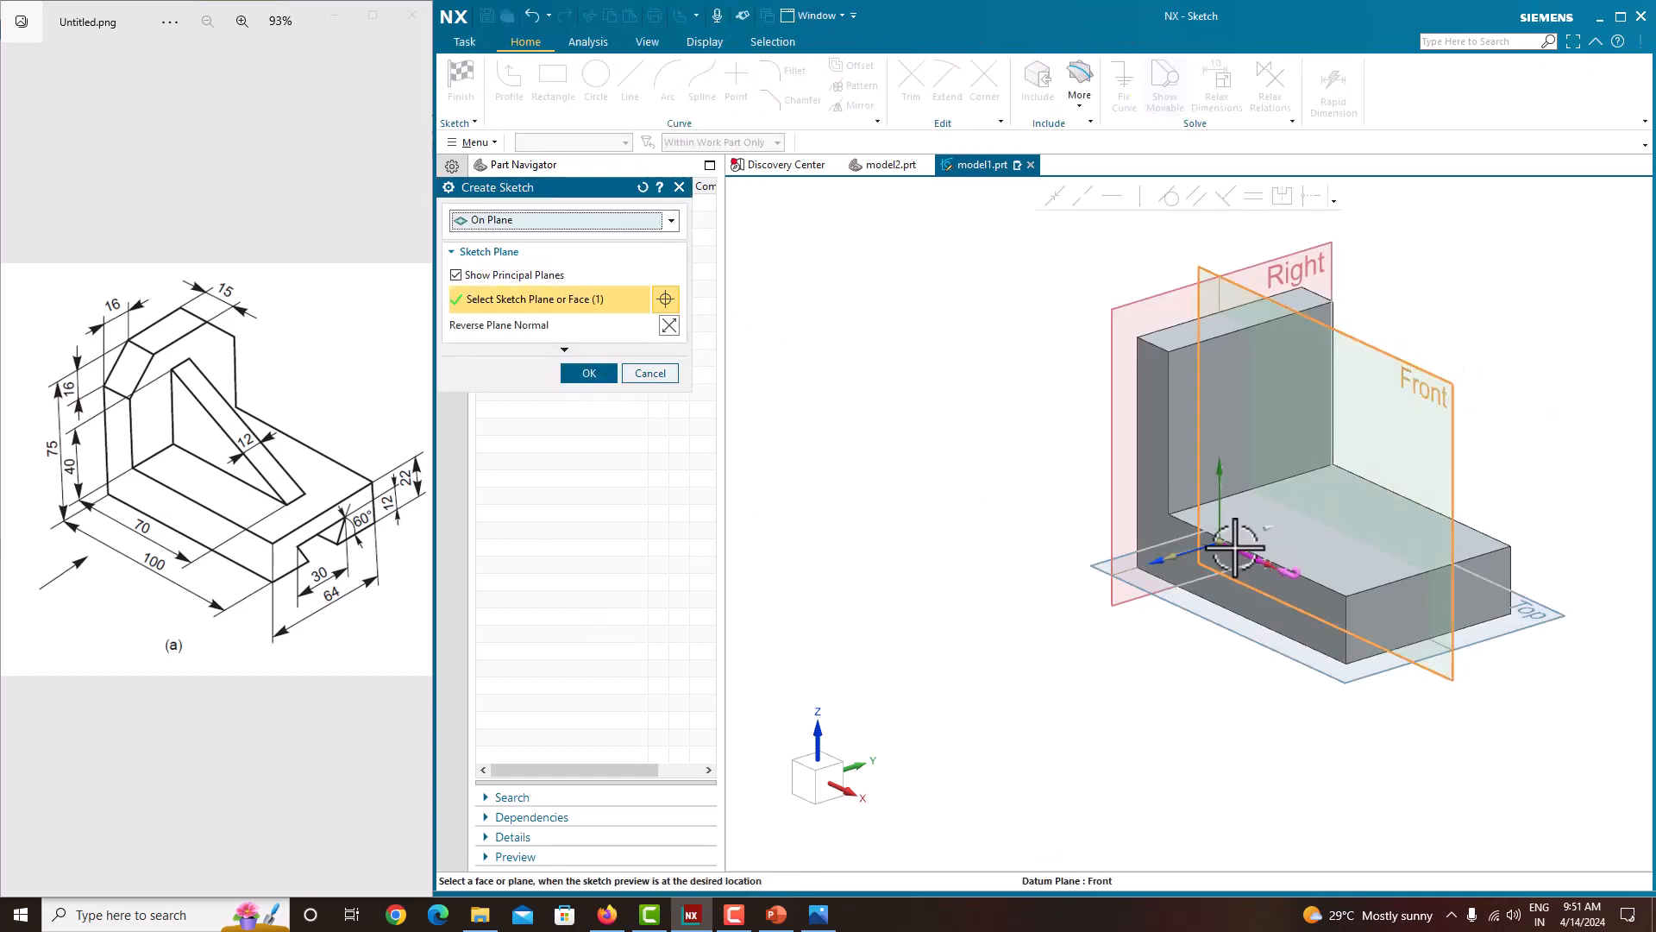
mouse_move(1219, 544)
left_mouse_down()
mouse_move(1172, 515)
mouse_move(1157, 567)
mouse_move(1154, 547)
mouse_move(1139, 554)
mouse_move(1160, 559)
left_mouse_up()
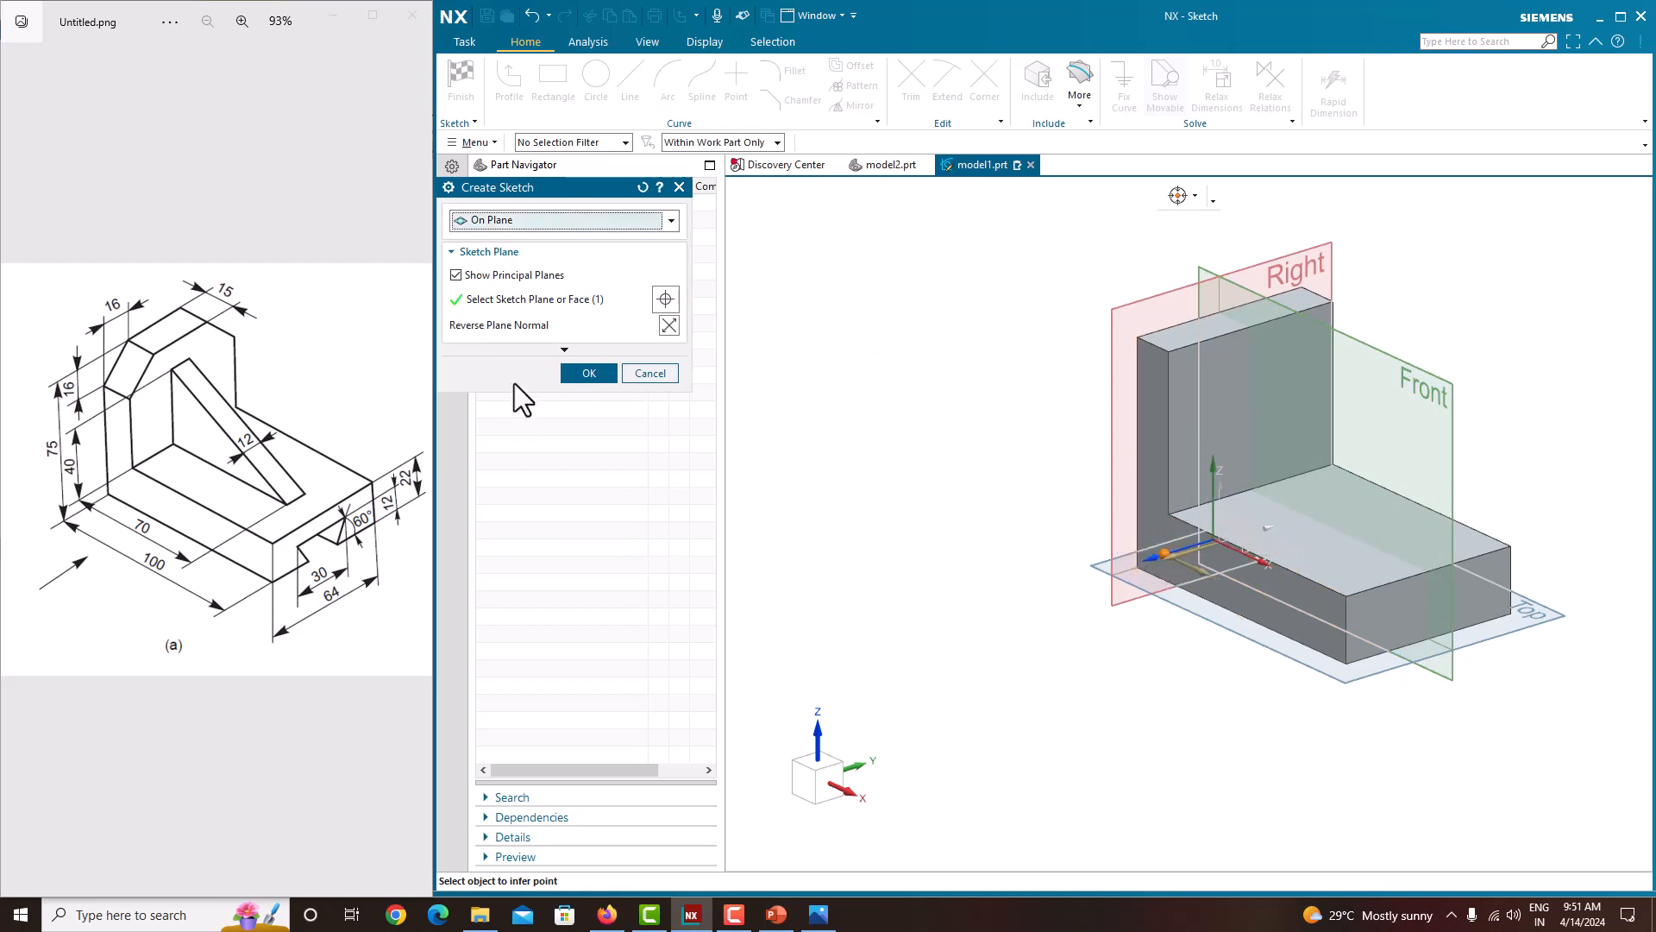
left_click(569, 372)
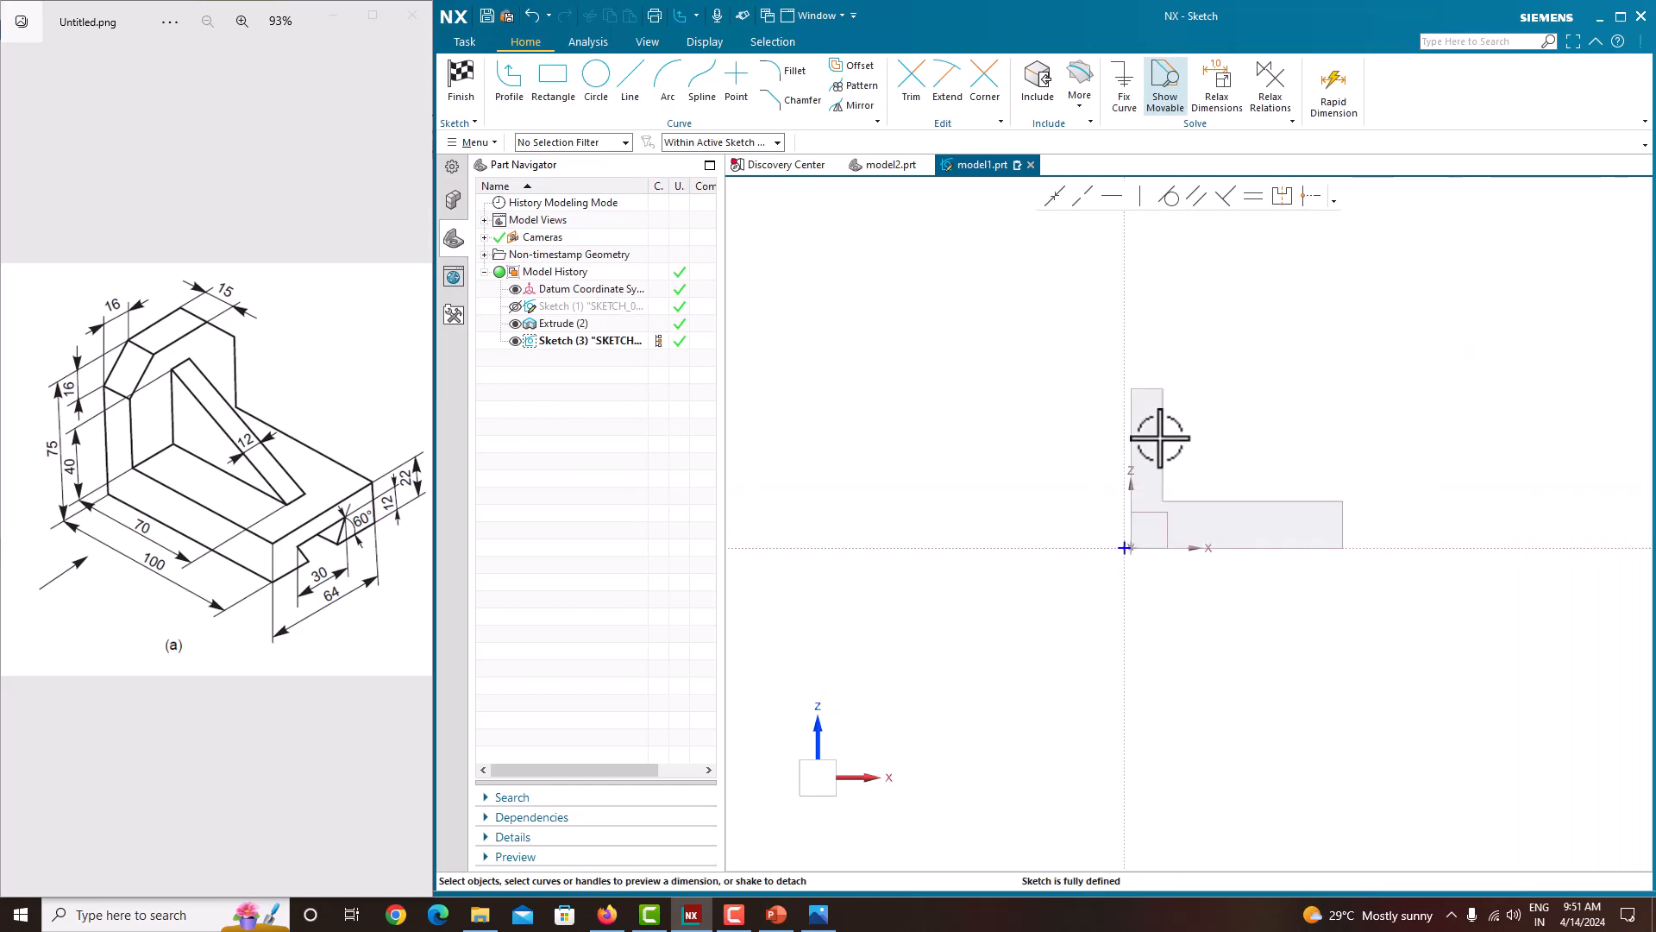
Step: Draw a diagonal line about 72 mm long from the inner vertical edge down to the base's top edge
mouse_move(1260, 477)
middle_mouse_down()
mouse_move(1224, 480)
mouse_move(1266, 499)
mouse_move(1261, 453)
middle_mouse_up()
right_click(1276, 341)
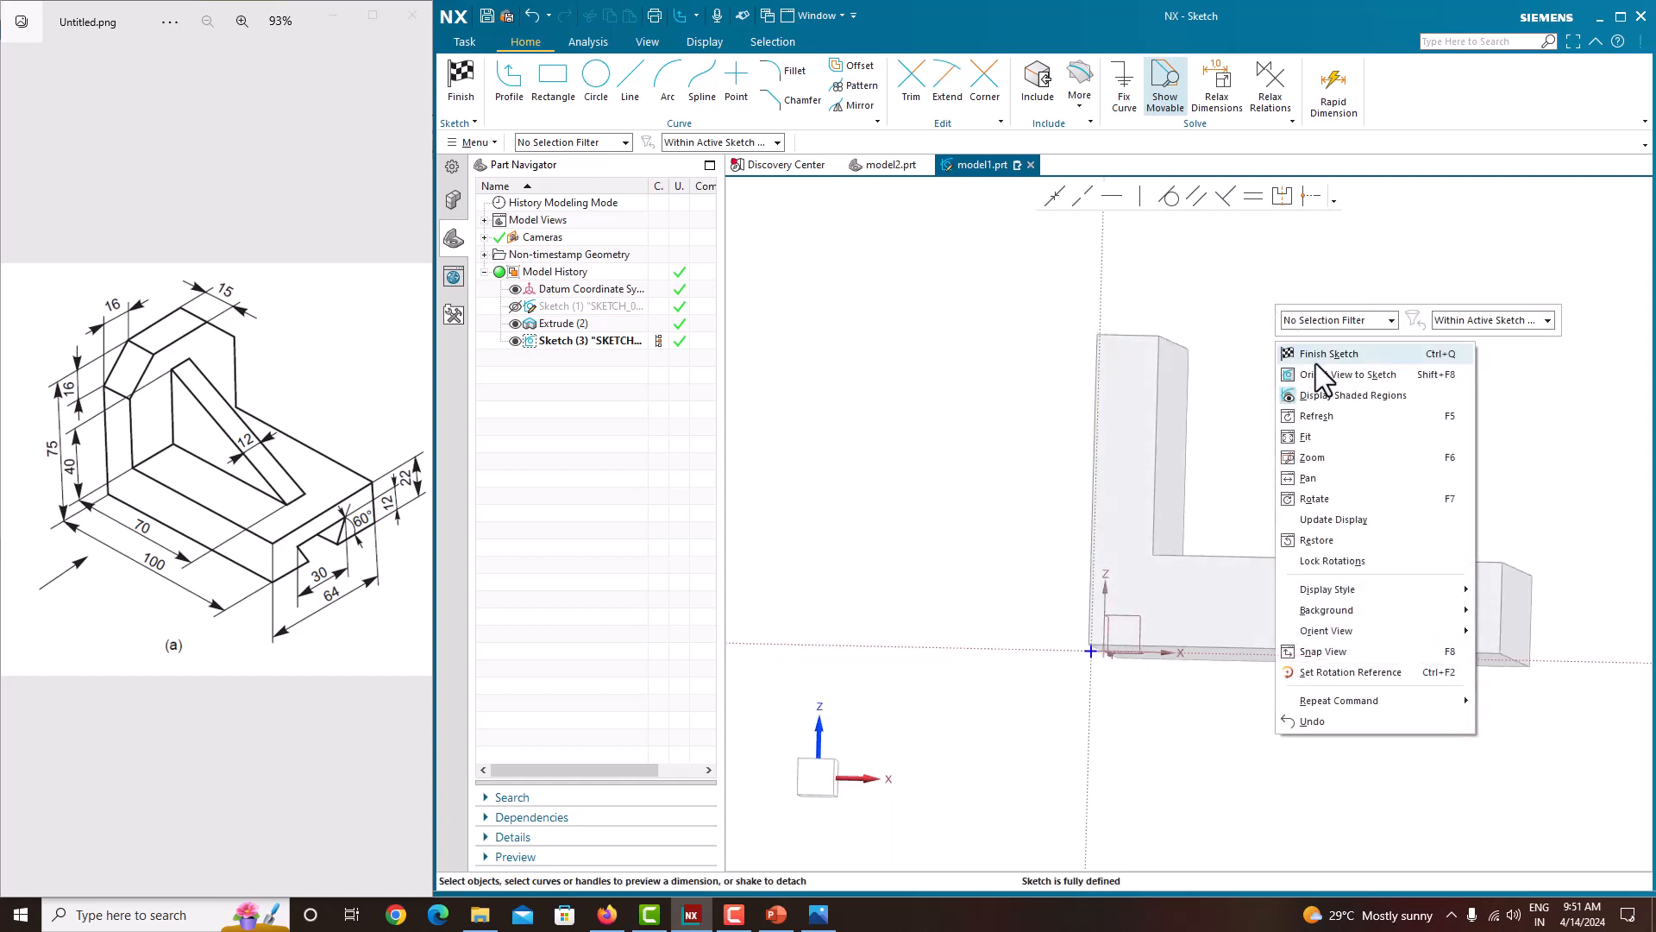
left_click(1319, 373)
scroll(1141, 586, "up", 3)
scroll(1141, 586, "down", 5)
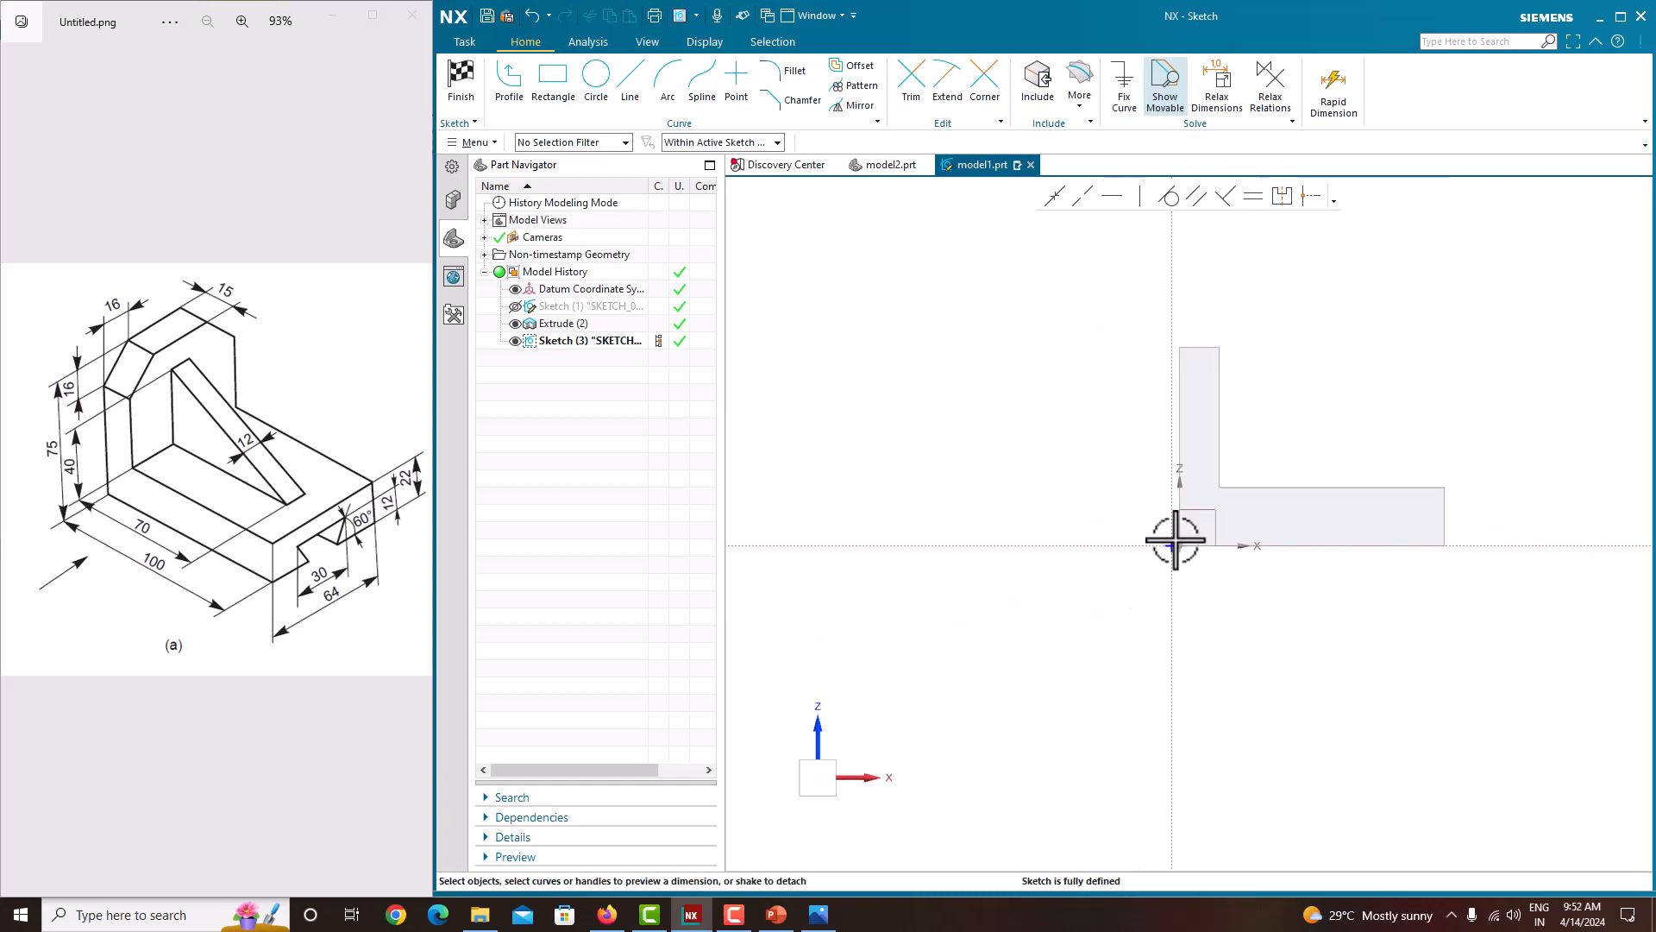
scroll(1320, 369, "up", 3)
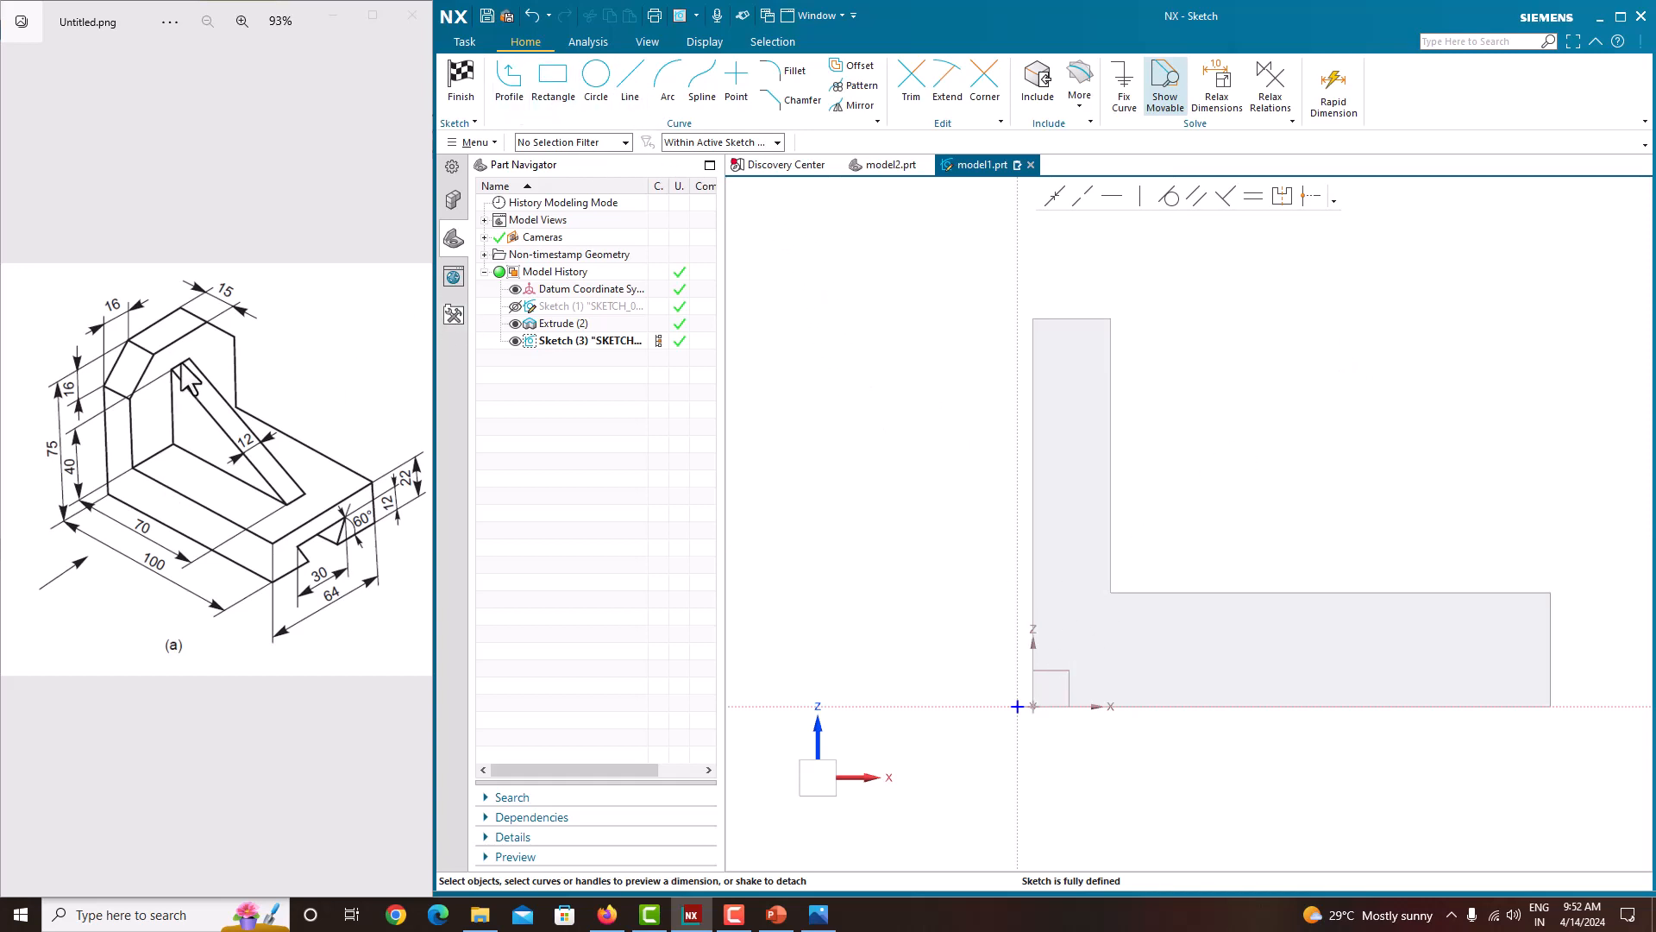
left_click(510, 86)
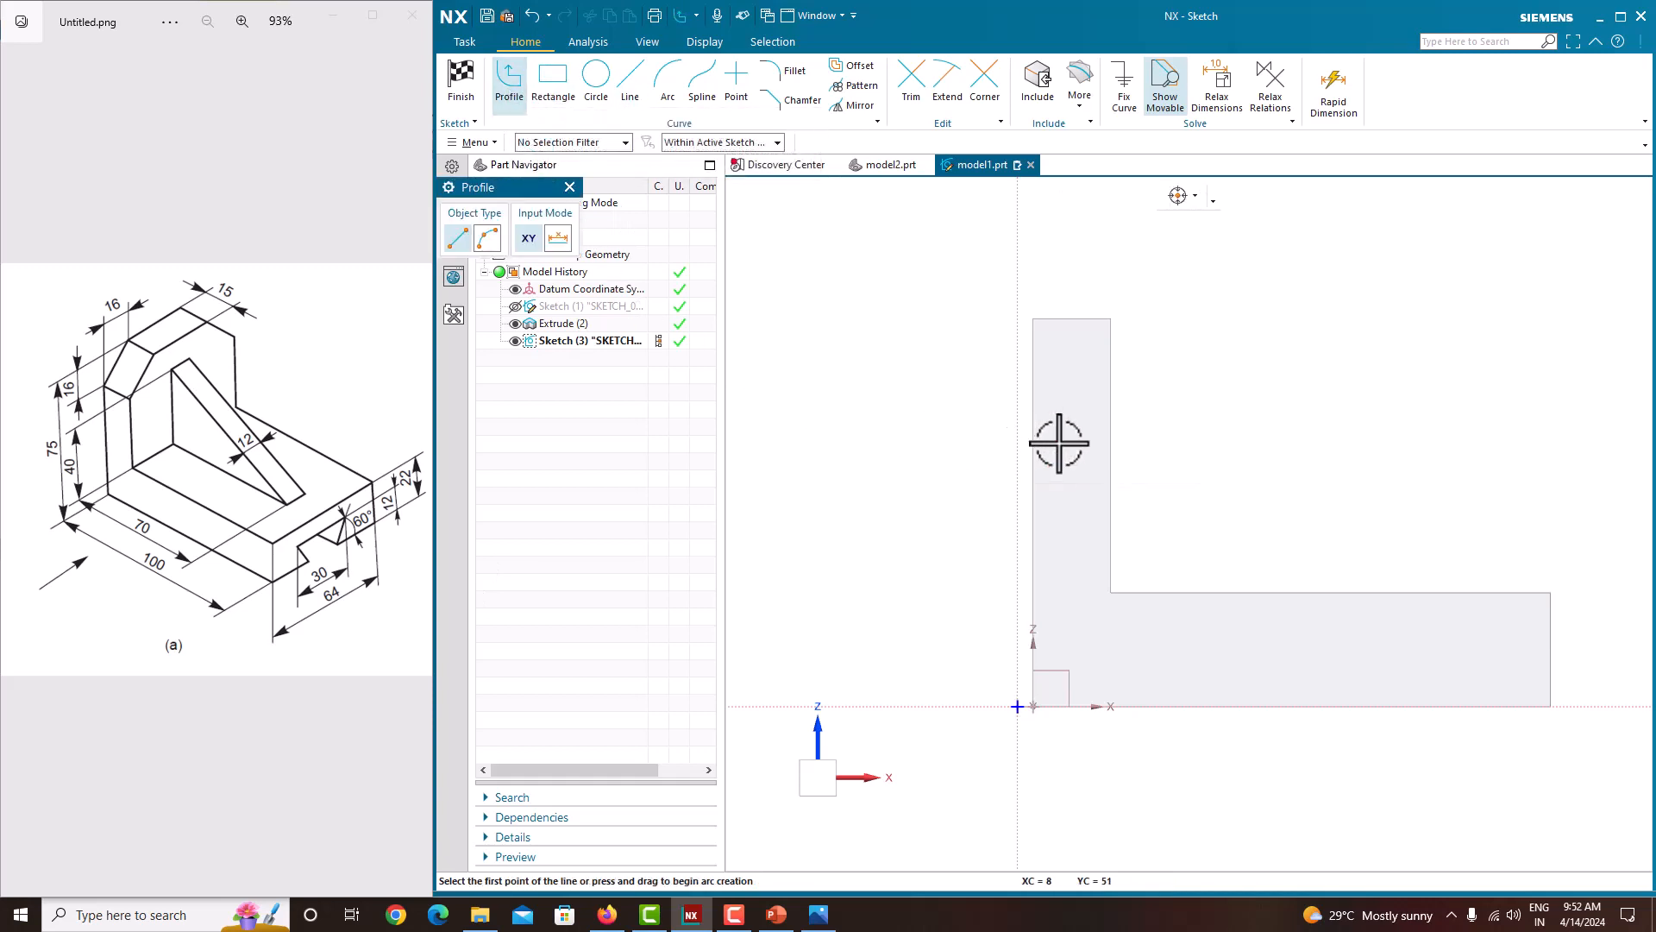
left_click(736, 141)
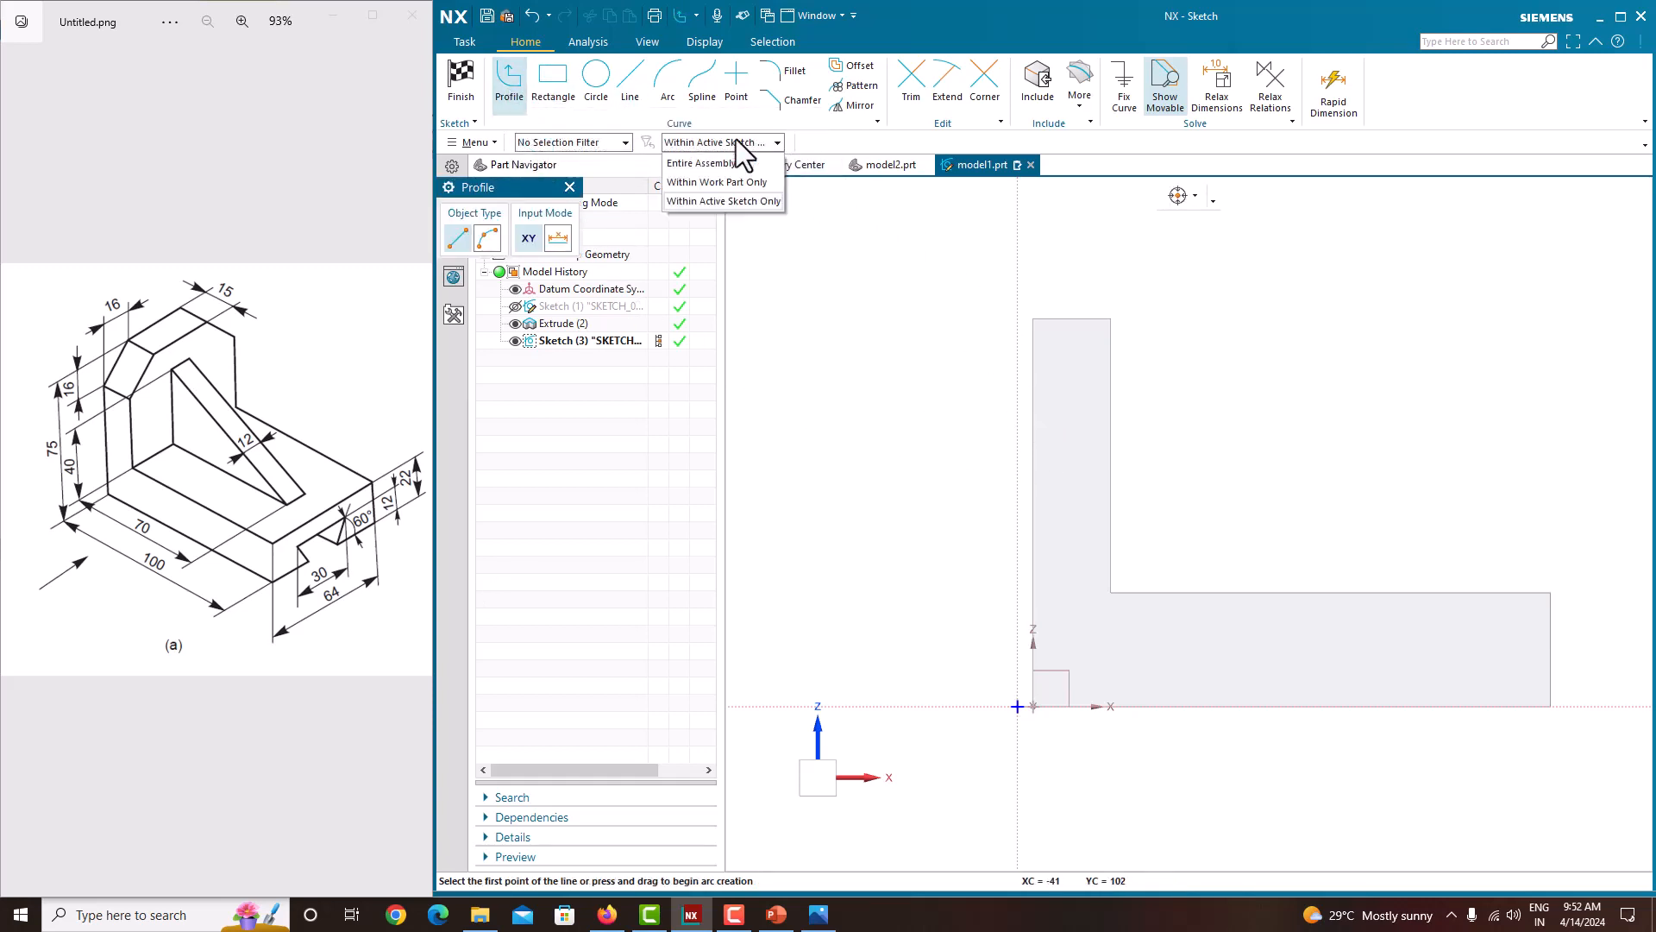
left_click(696, 184)
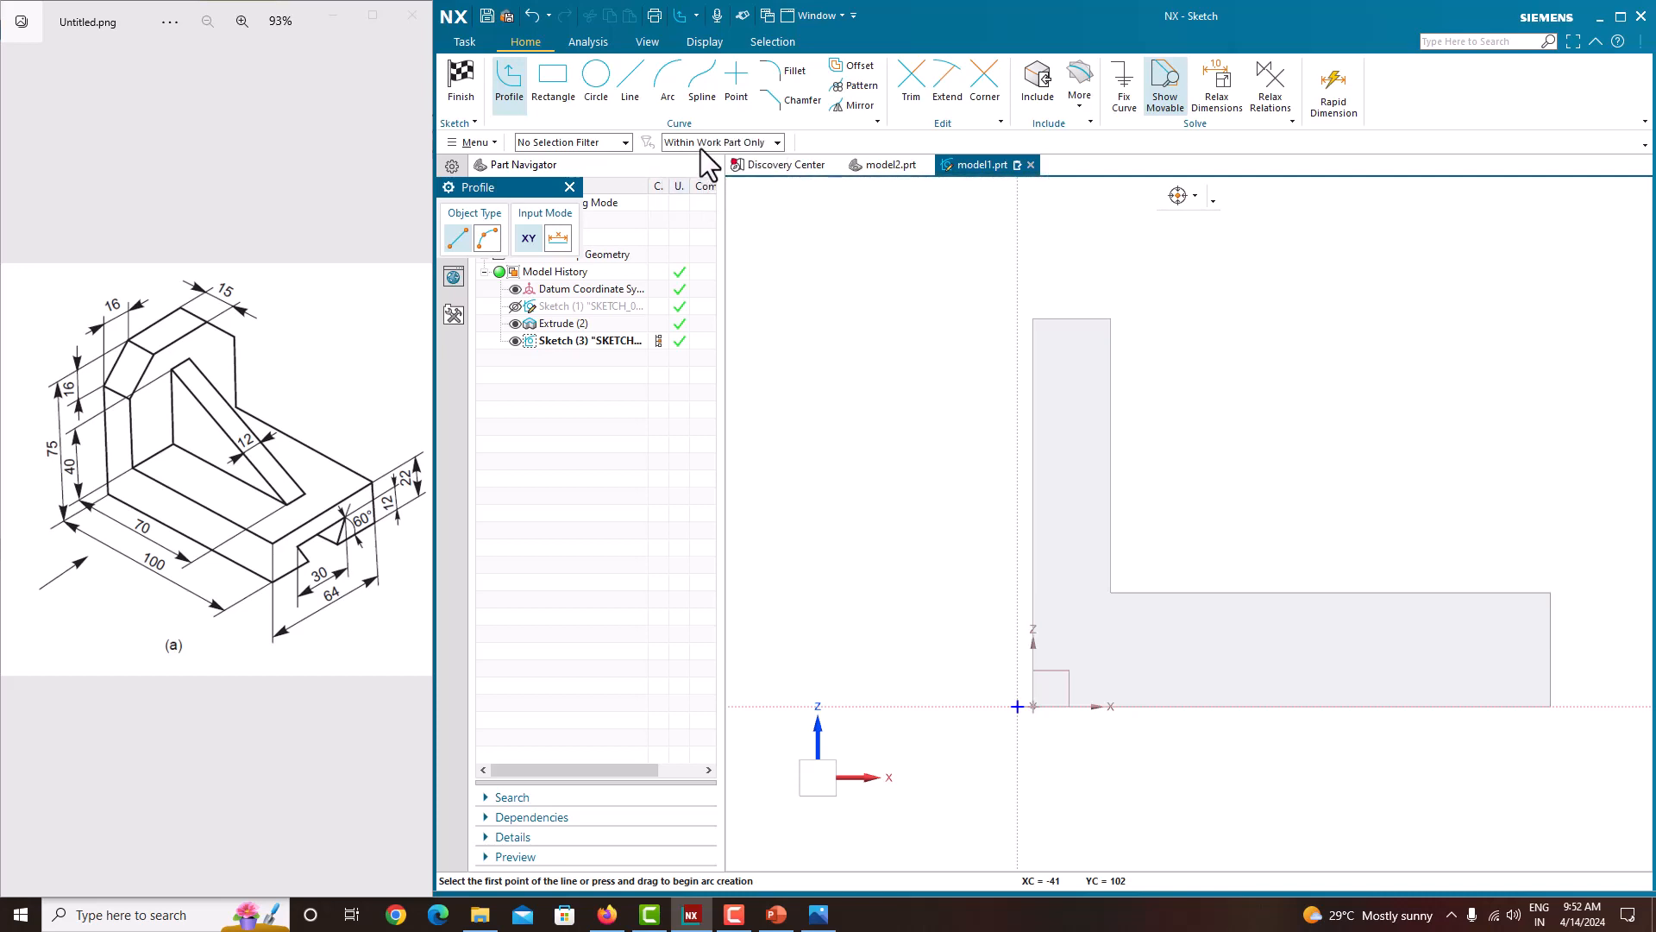
left_click(555, 143)
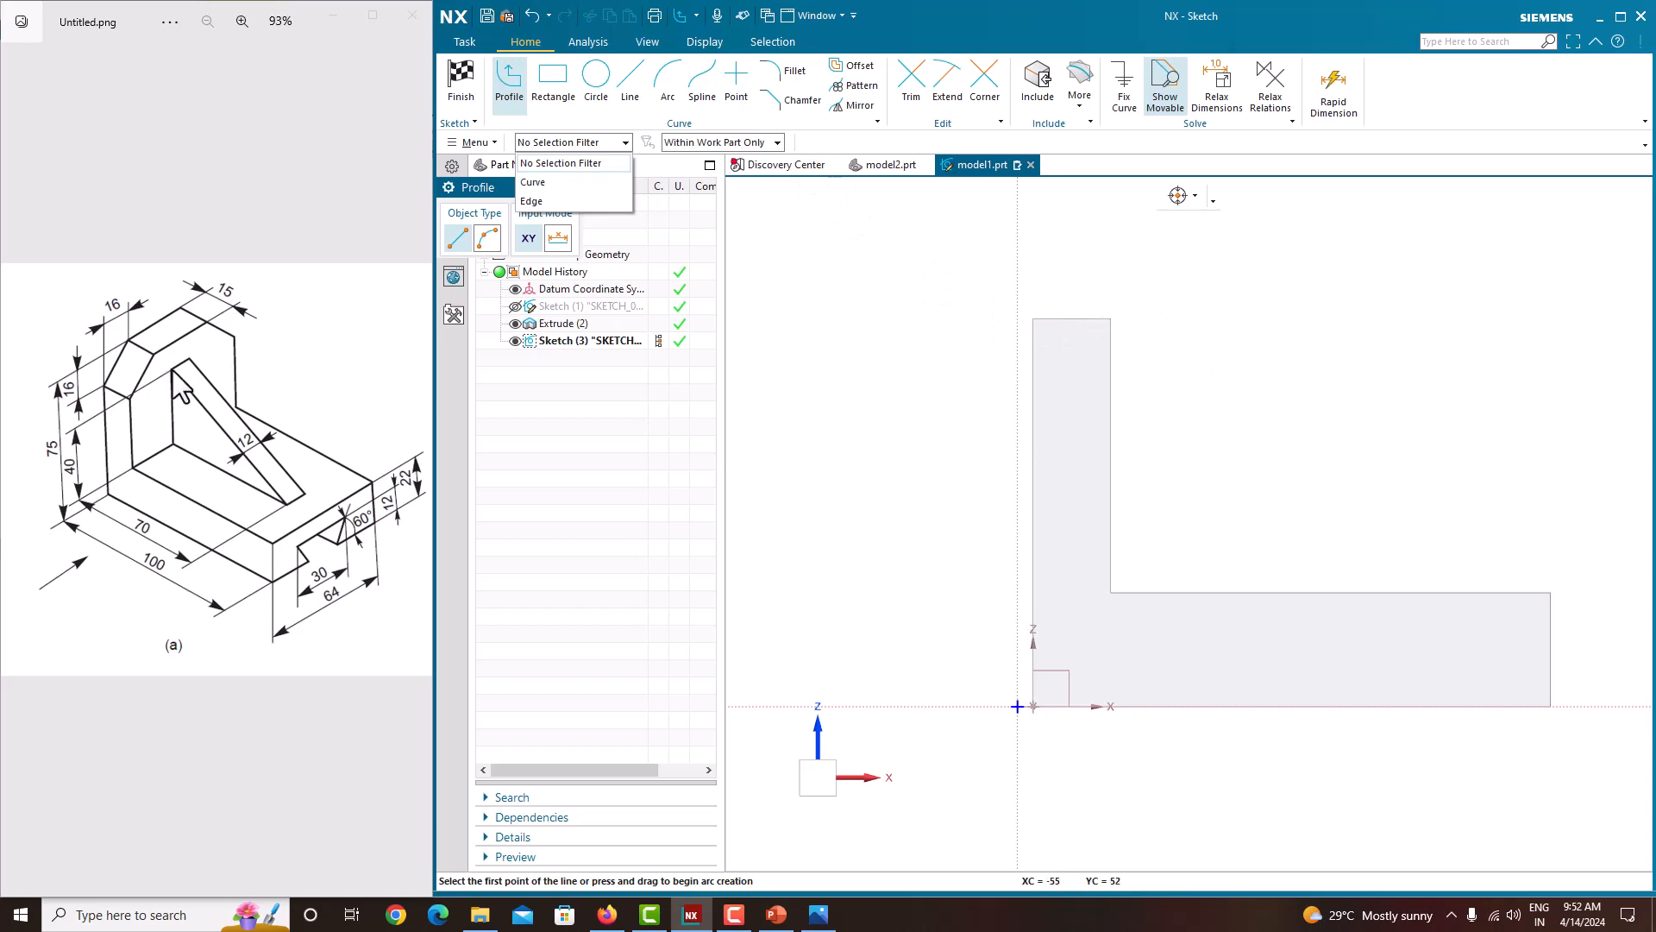
left_click(1111, 374)
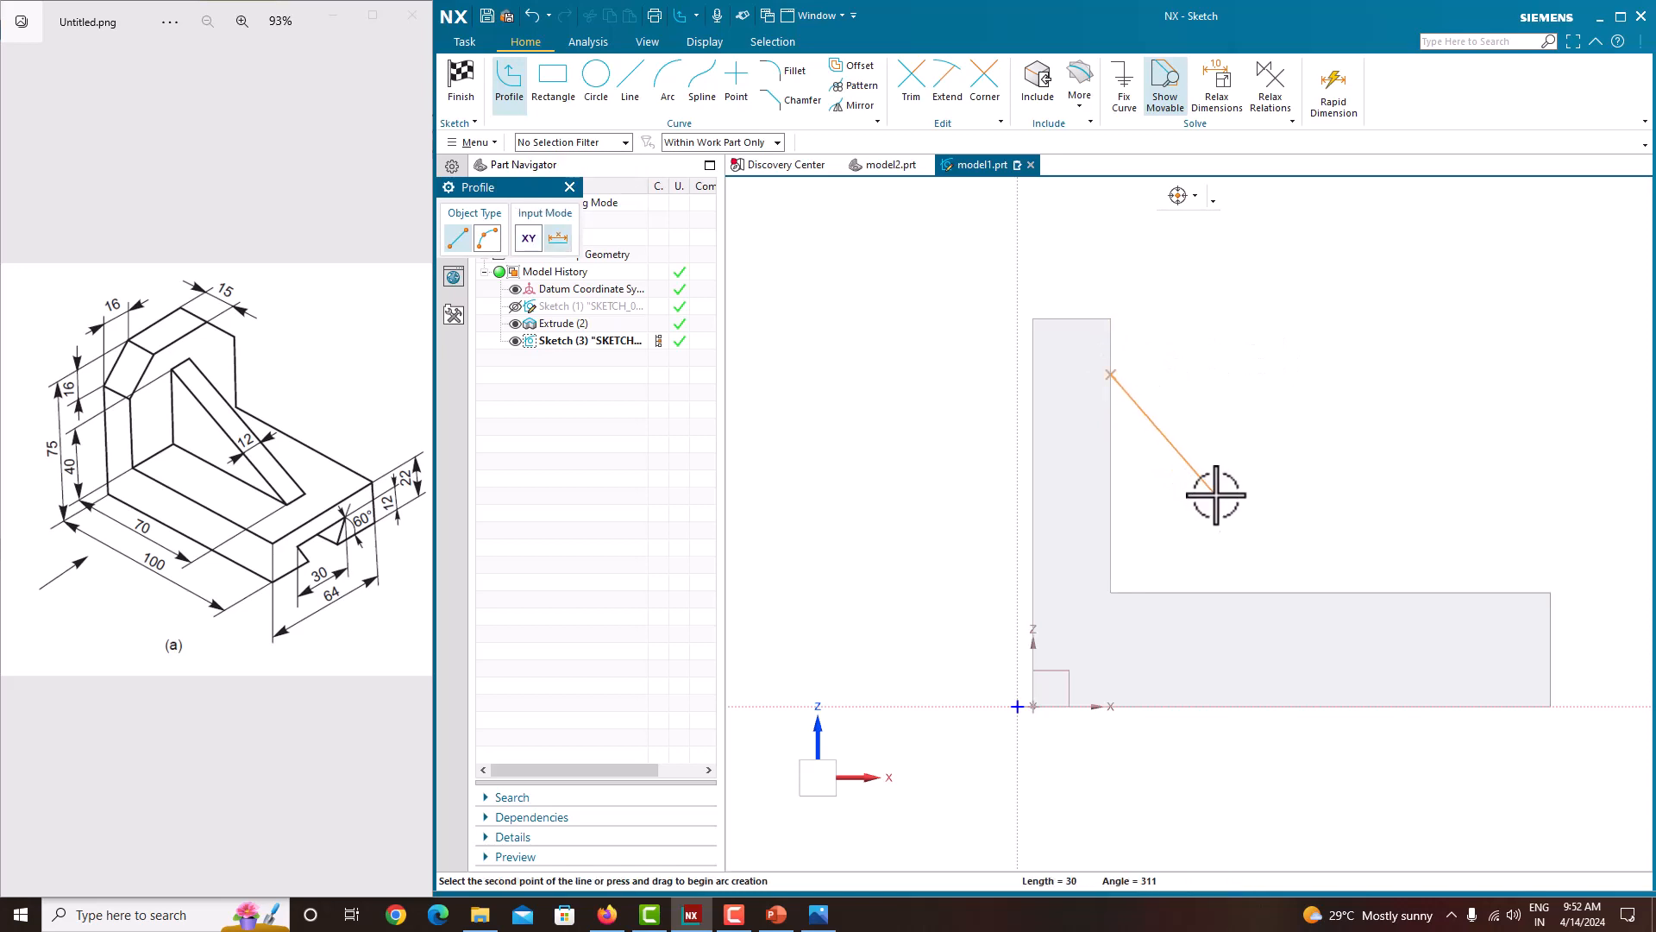
left_click(1412, 592)
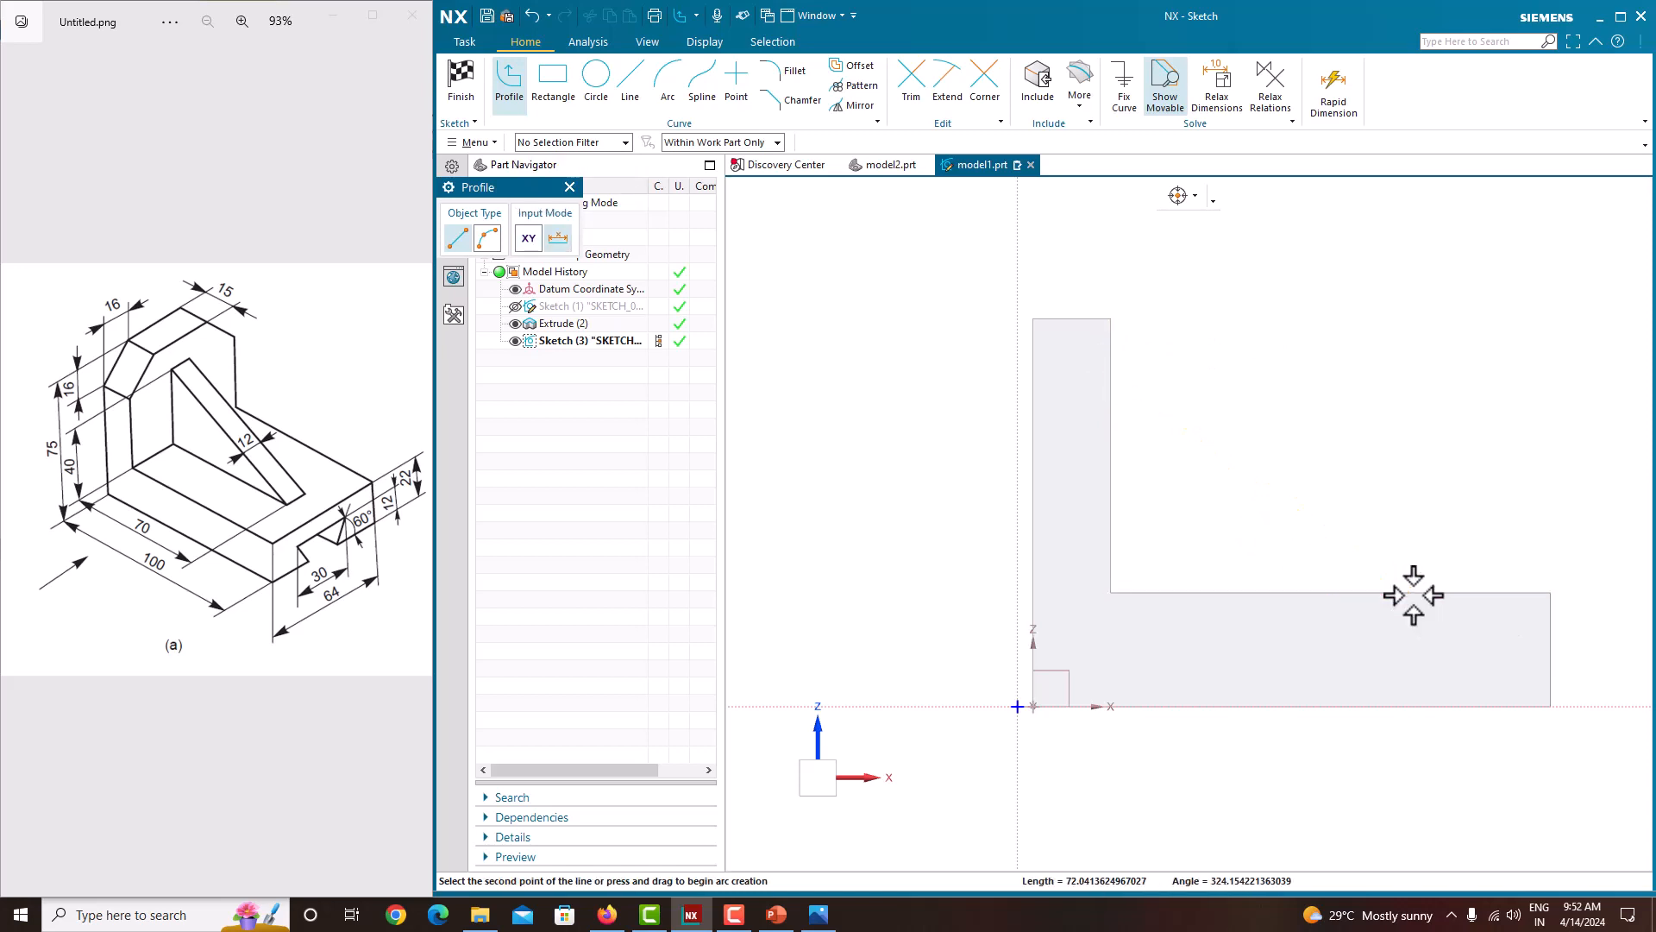
middle_click(1419, 367)
middle_click(1452, 383)
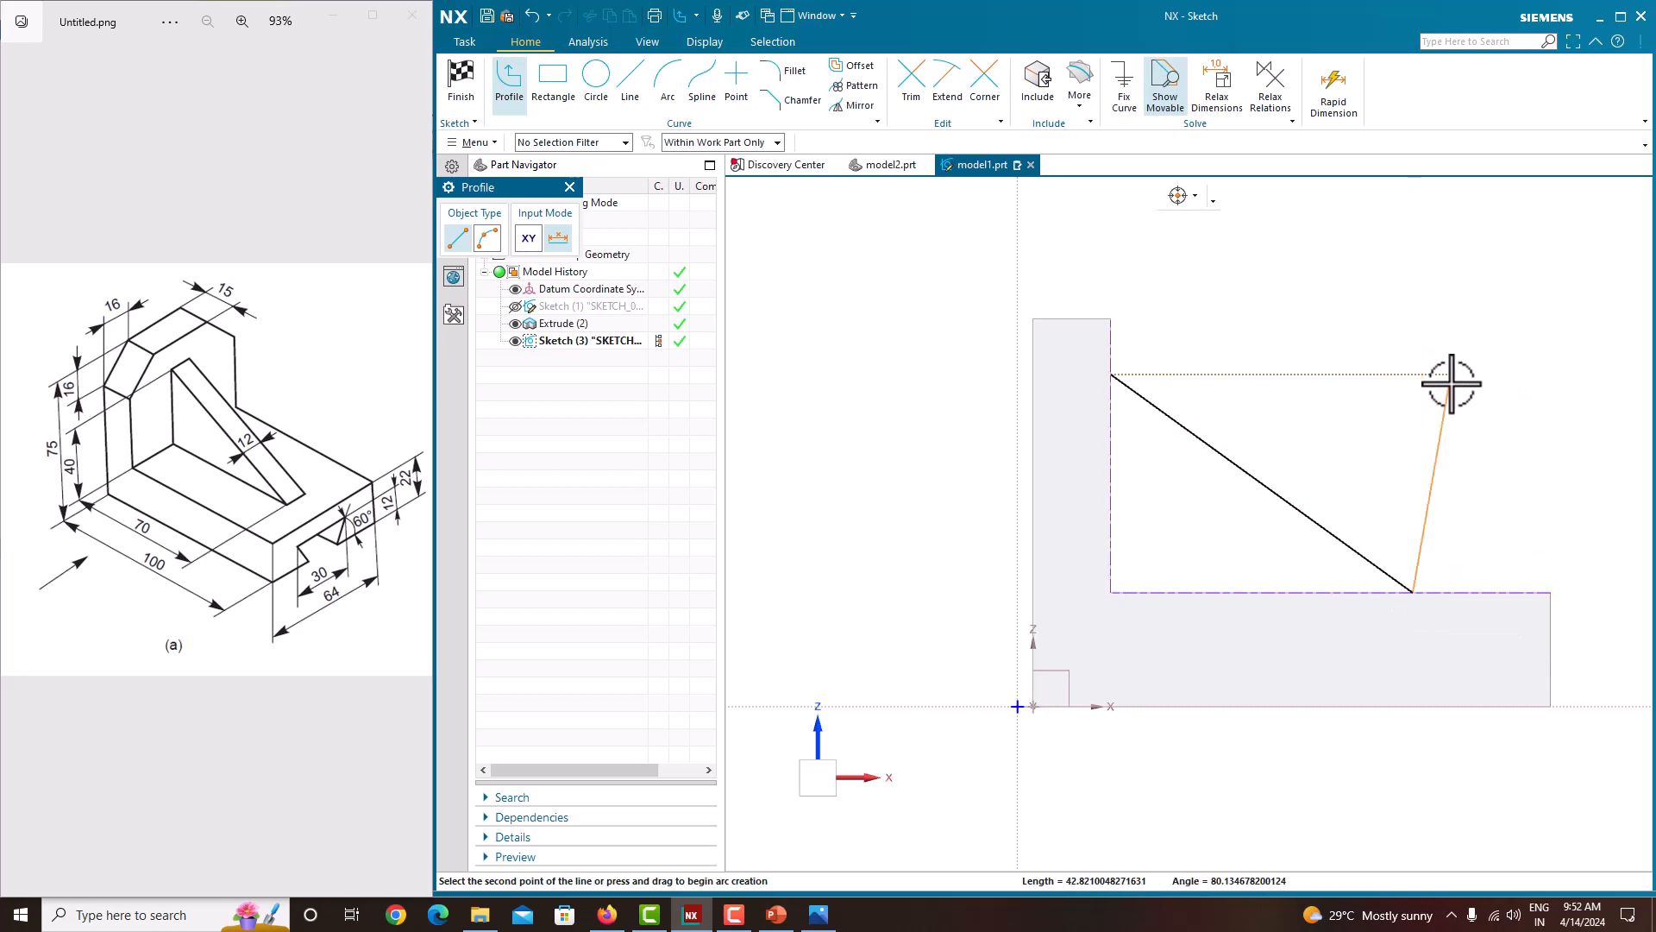
right_click(1393, 363)
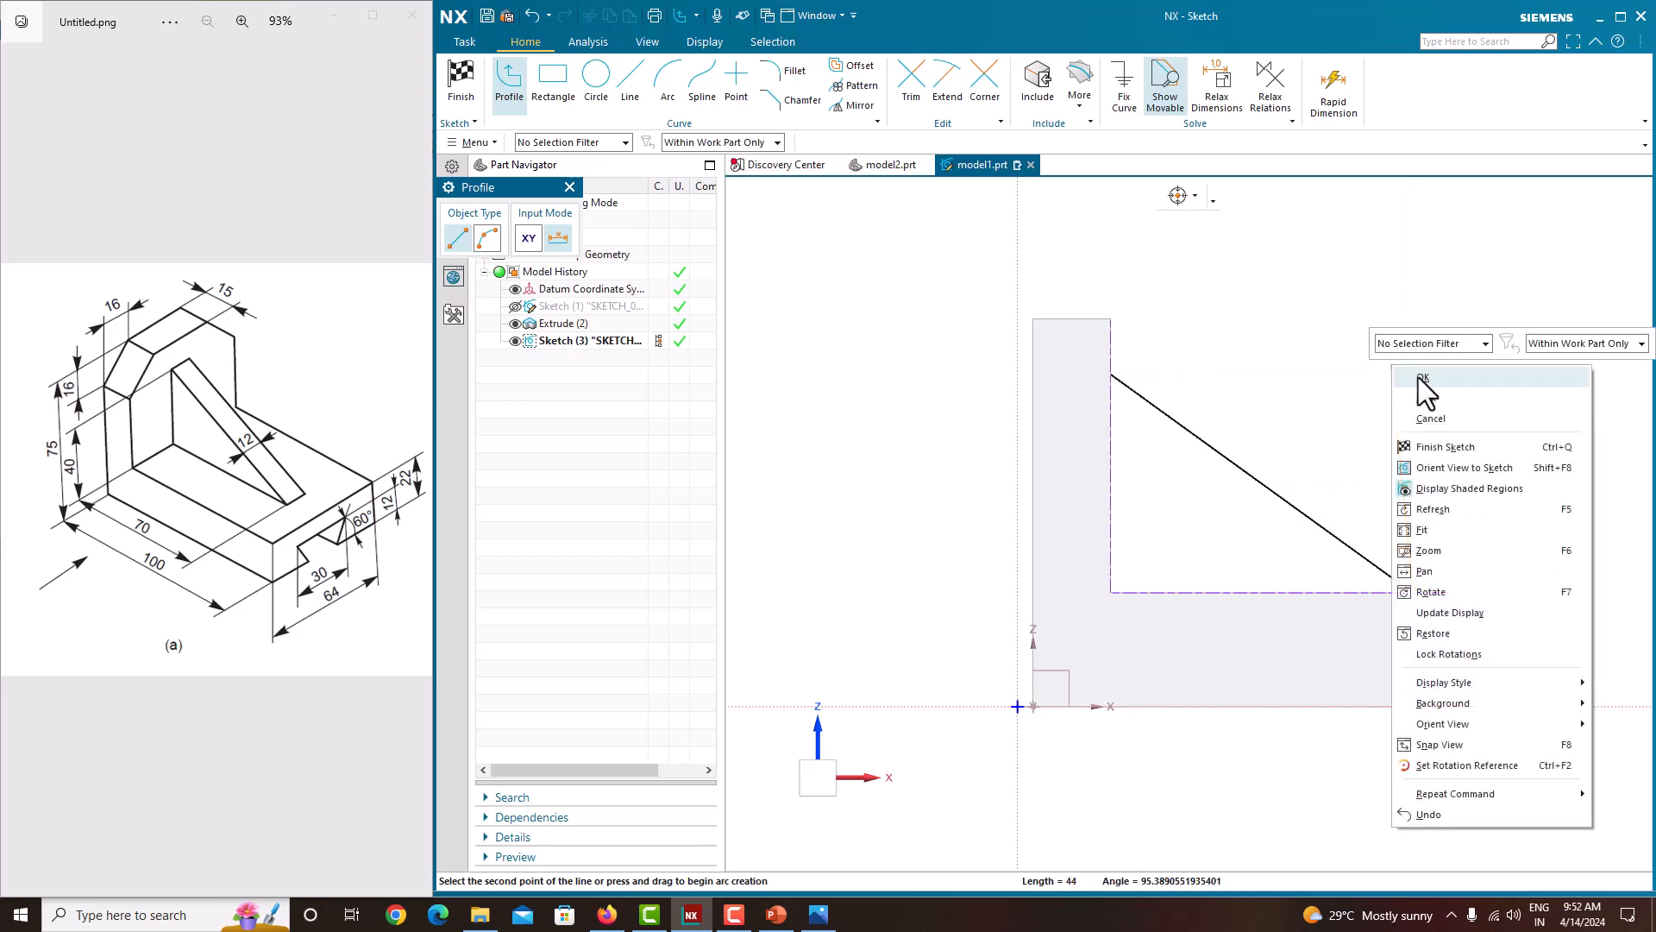
left_click(1422, 376)
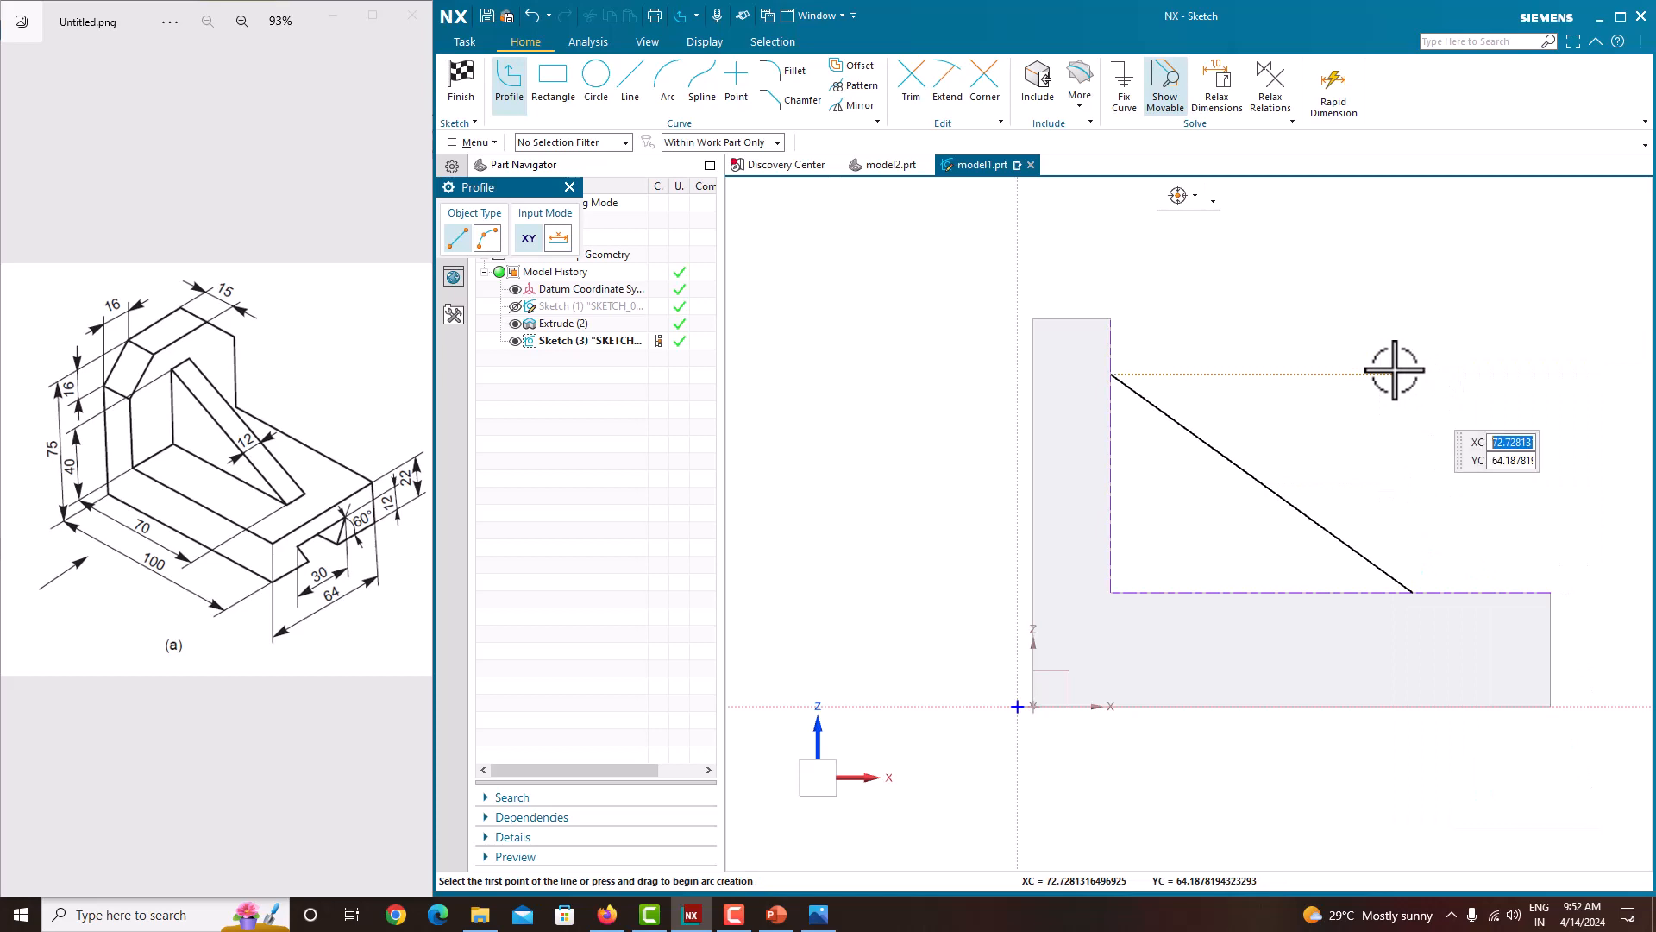
key("Escape")
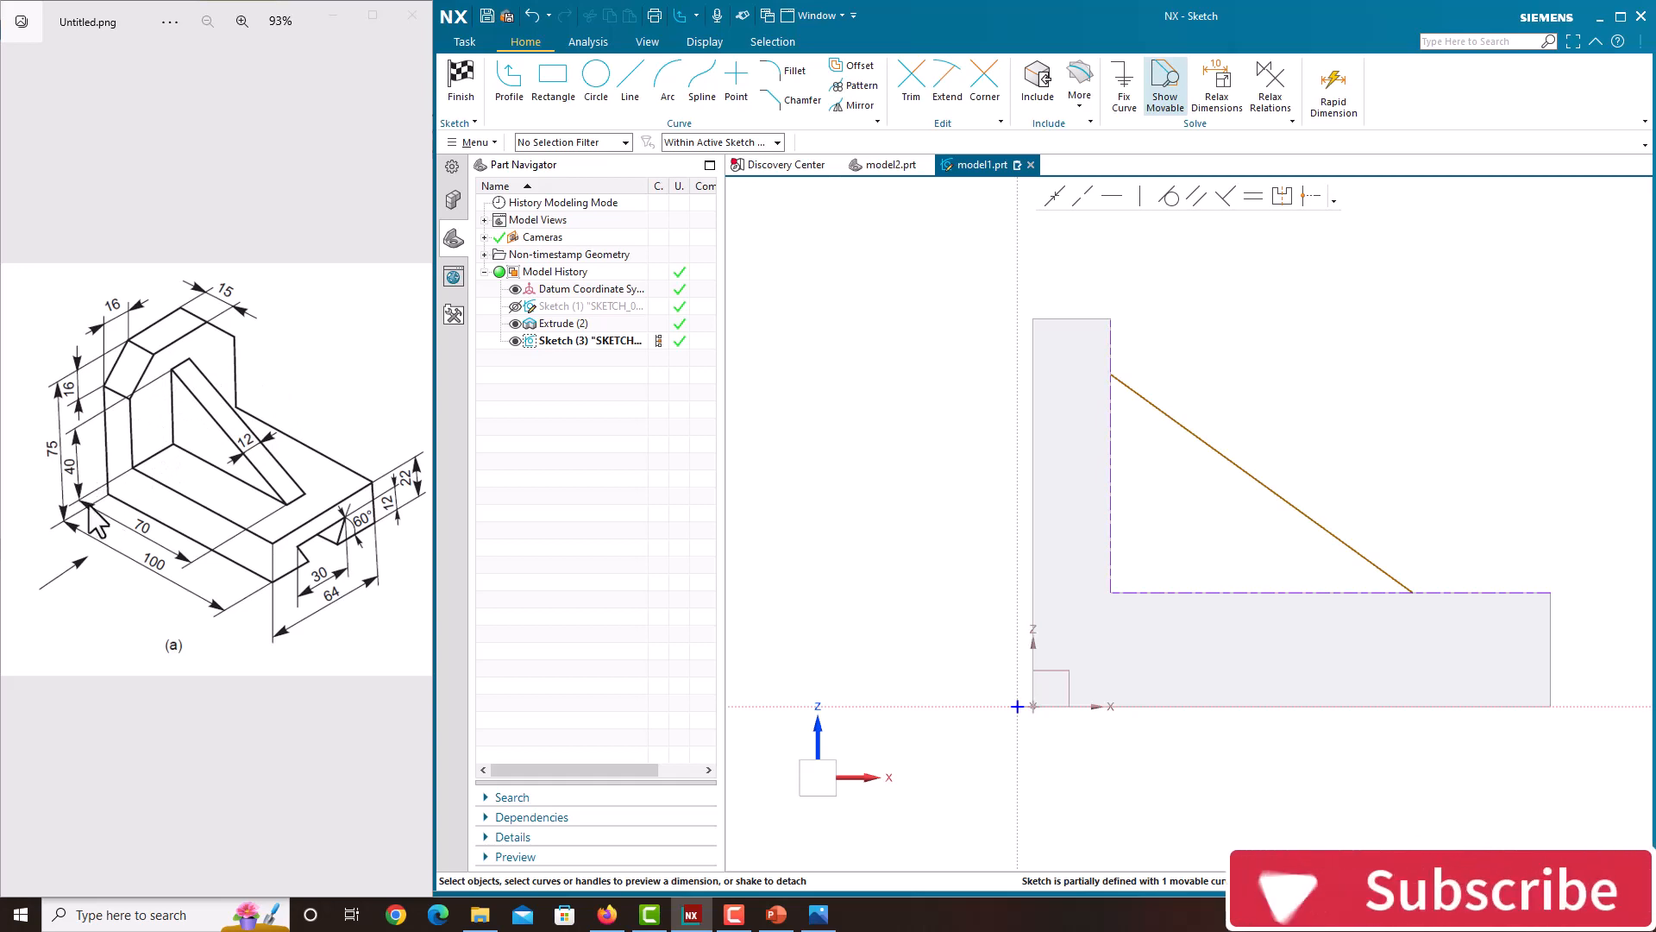
Step: Dimension the height of the line's upper end above the base top as 40 mm and move that dimension aside
left_click(1109, 374)
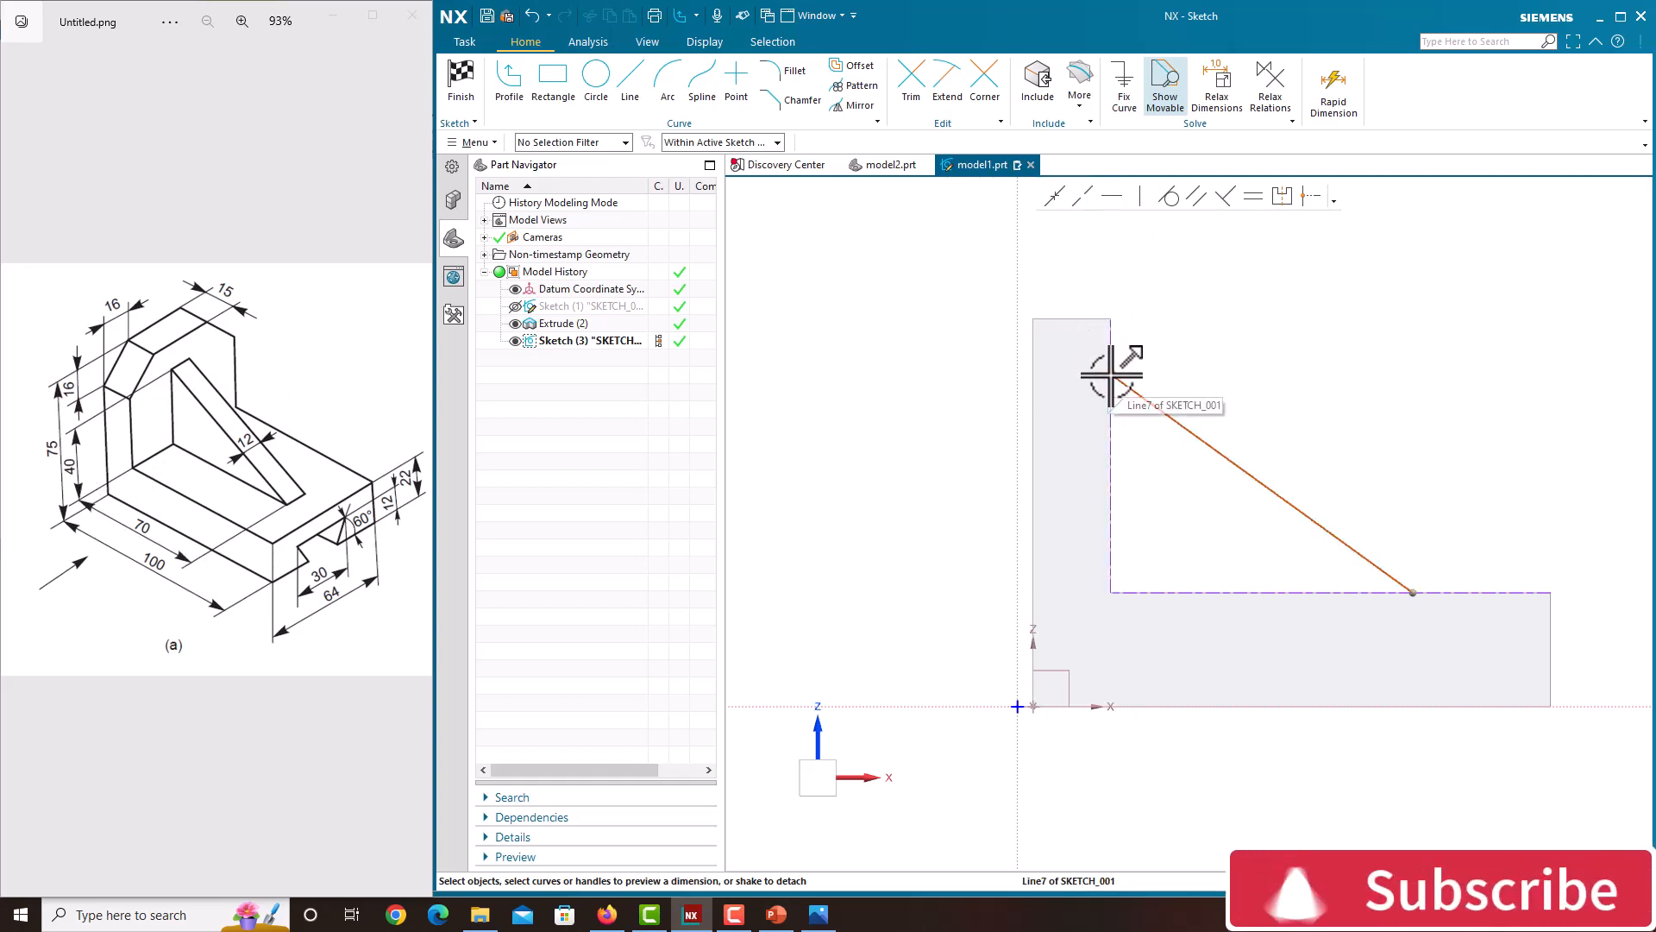
left_click(1176, 588)
left_click(1111, 476)
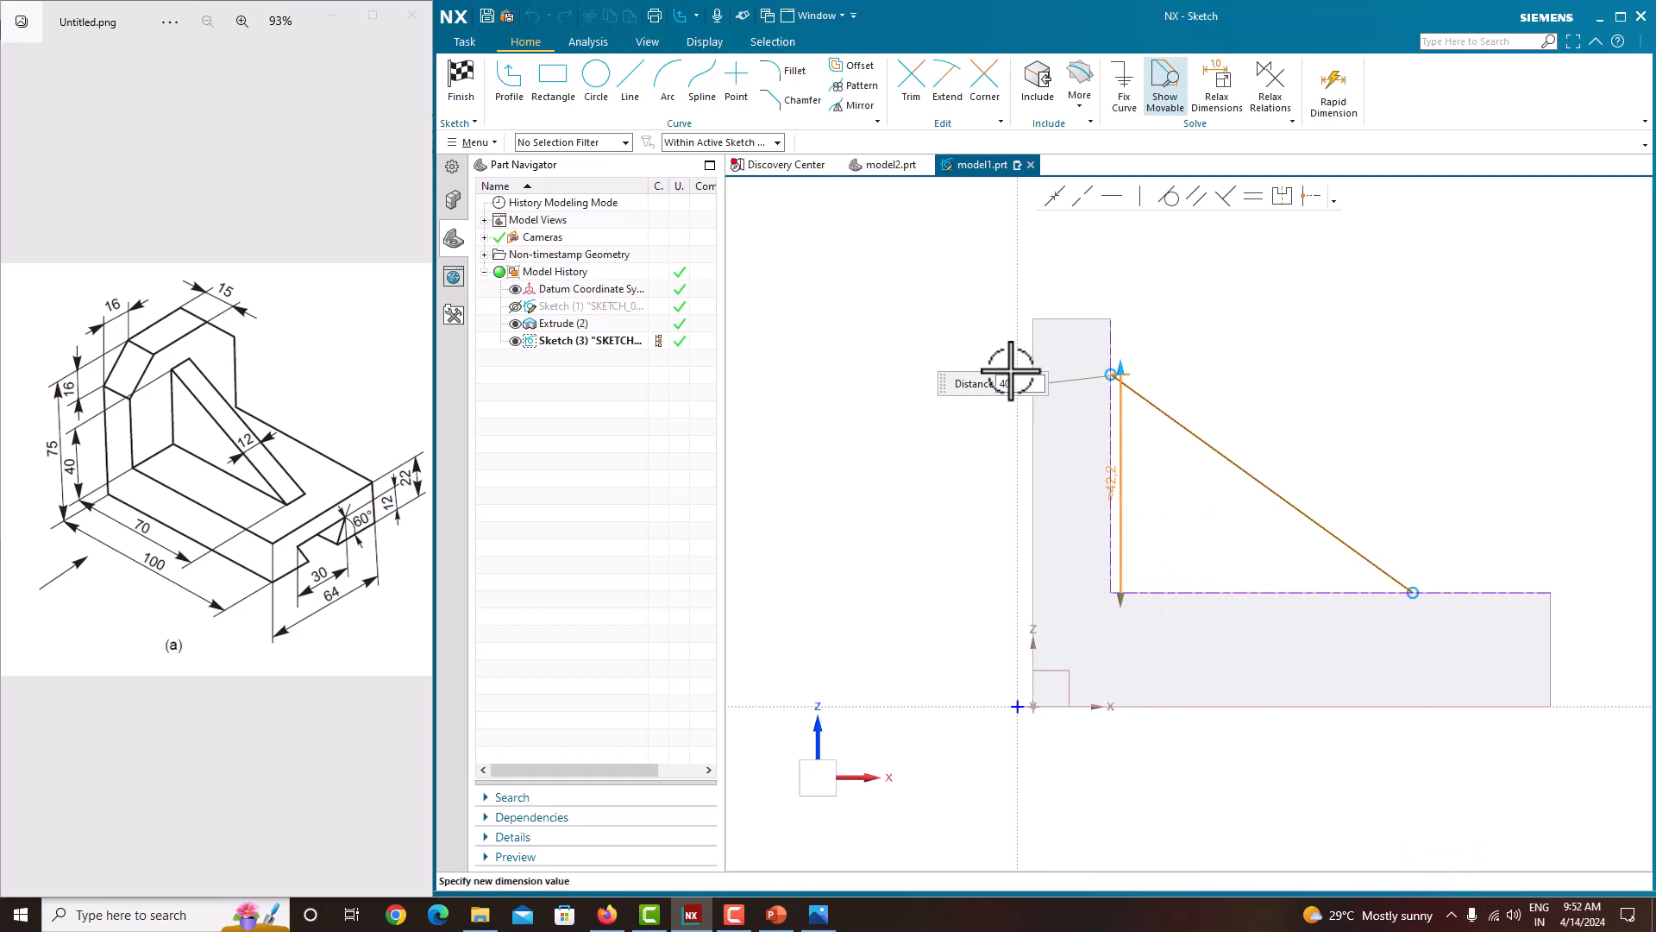
type("40")
key("Return")
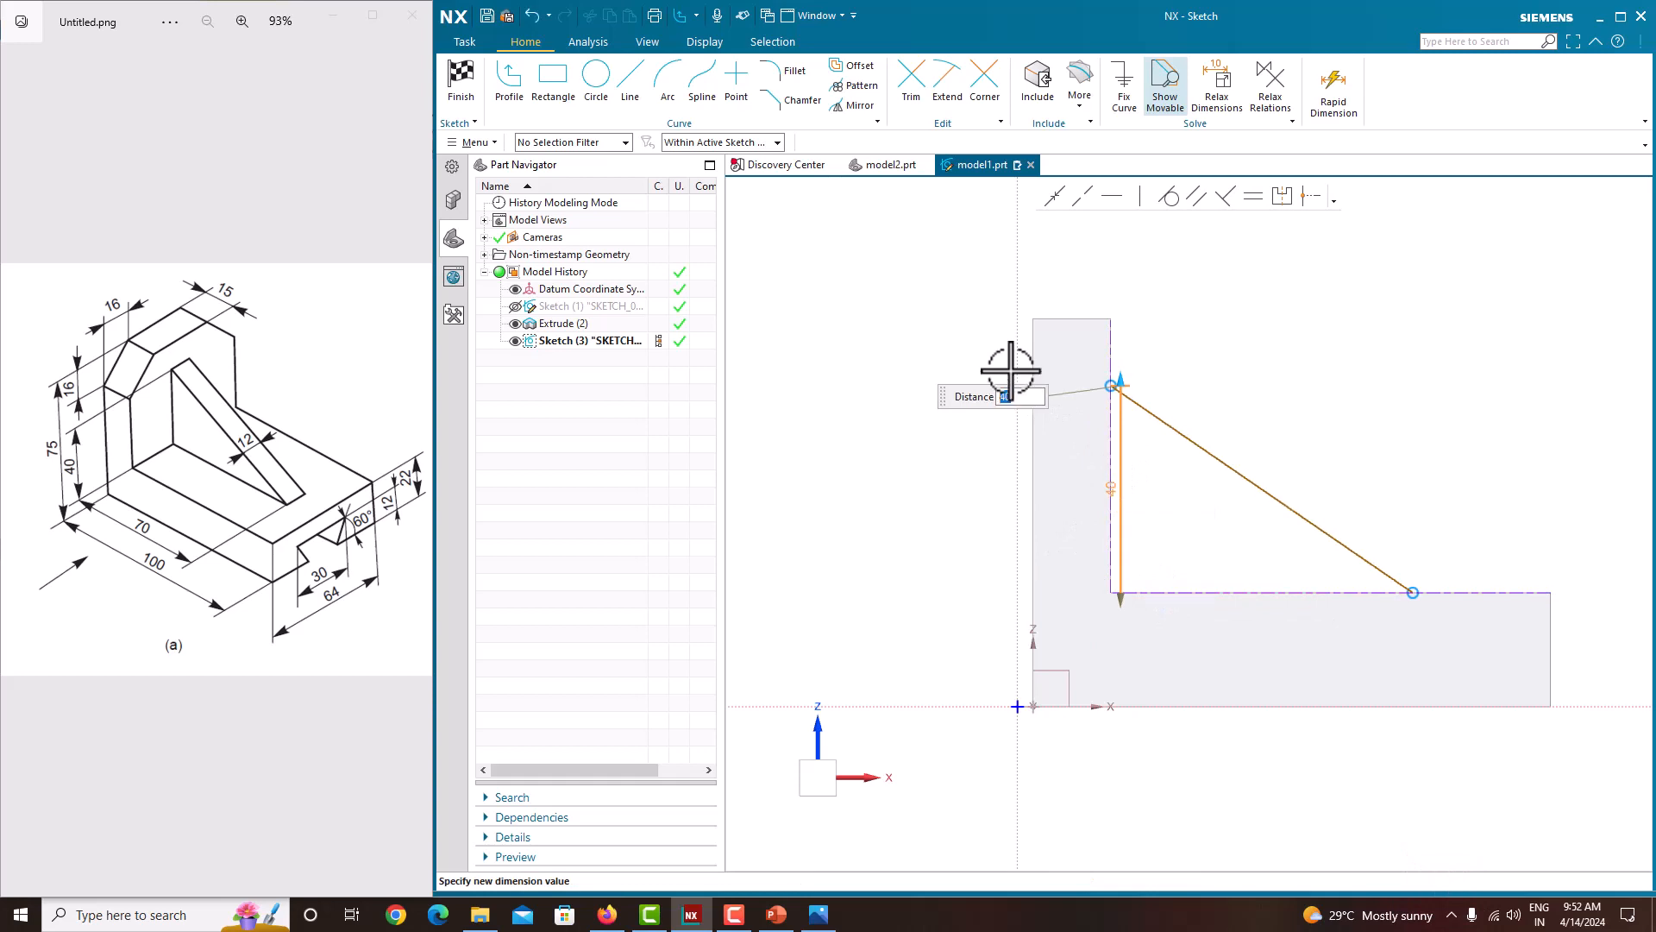
middle_click(1192, 485)
left_click_drag(1112, 488, 1054, 494)
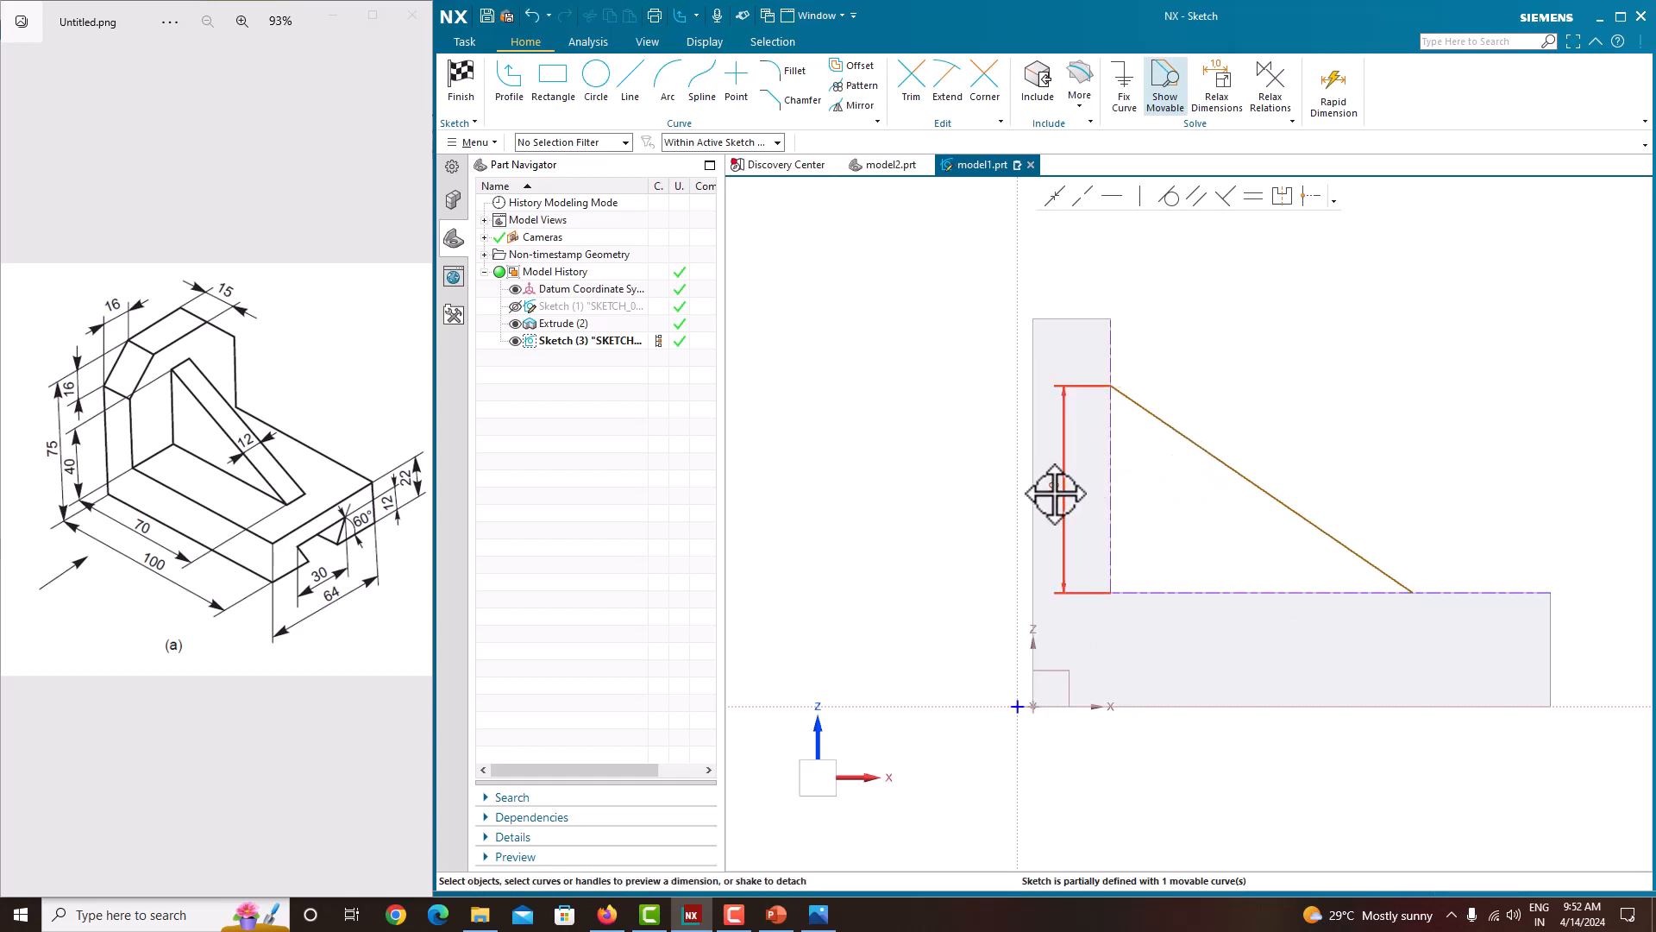
Step: Dimension the horizontal distance from the inner vertical edge to the line's lower end as 70 mm, then finish the sketch
left_click(1414, 593)
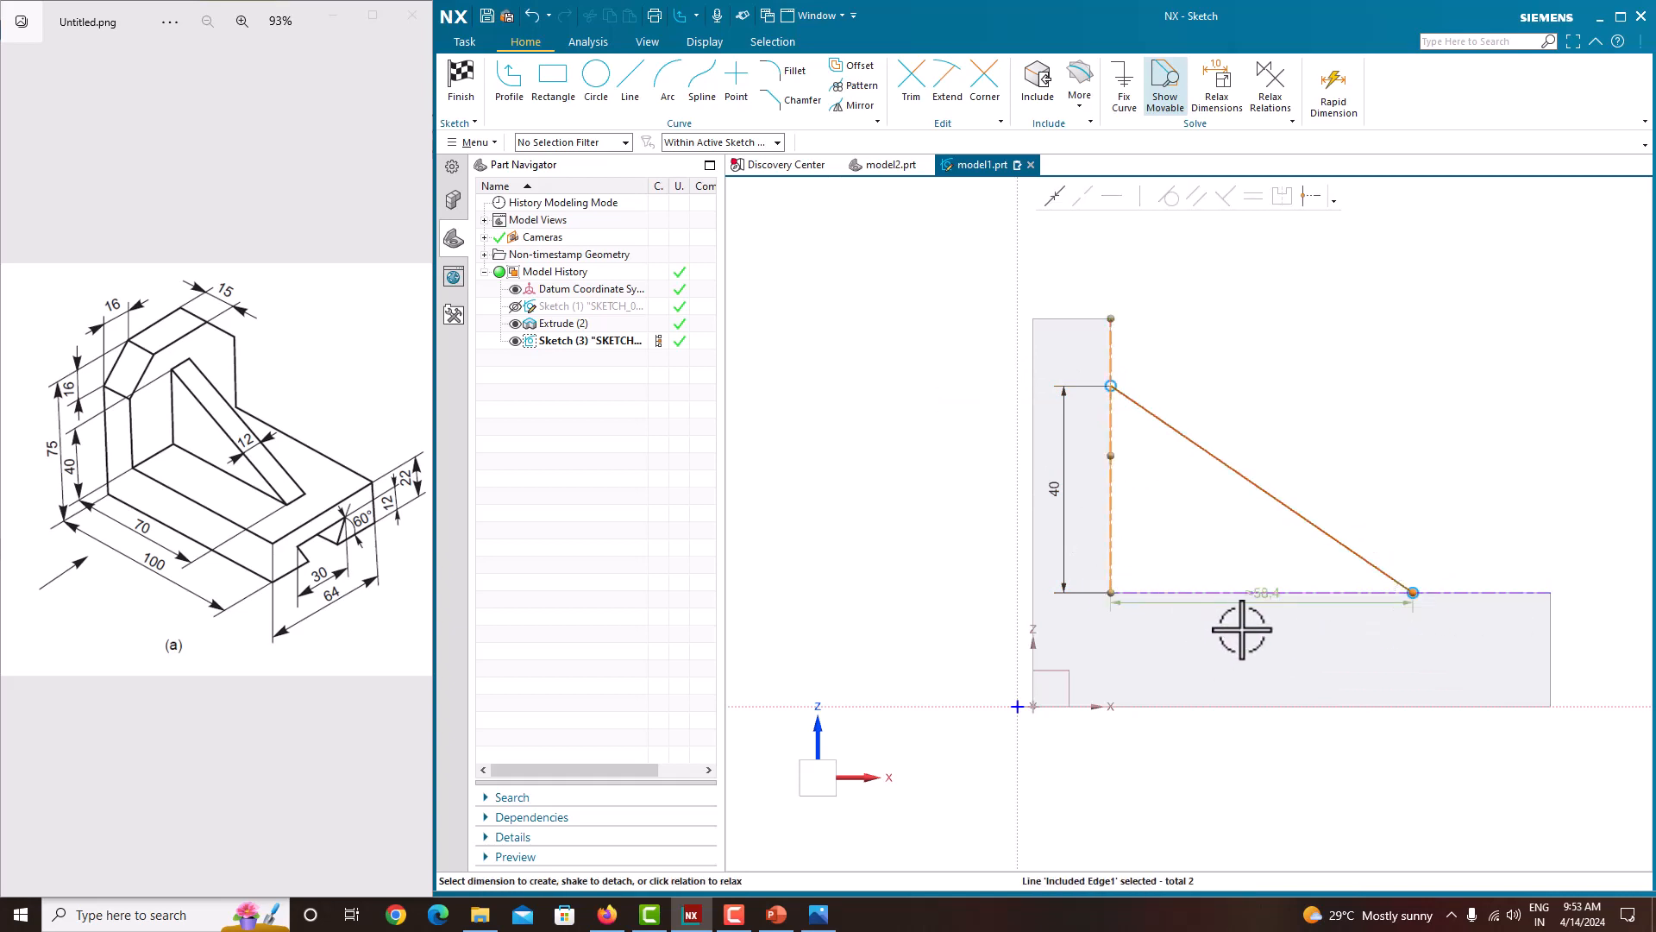
left_click(1268, 602)
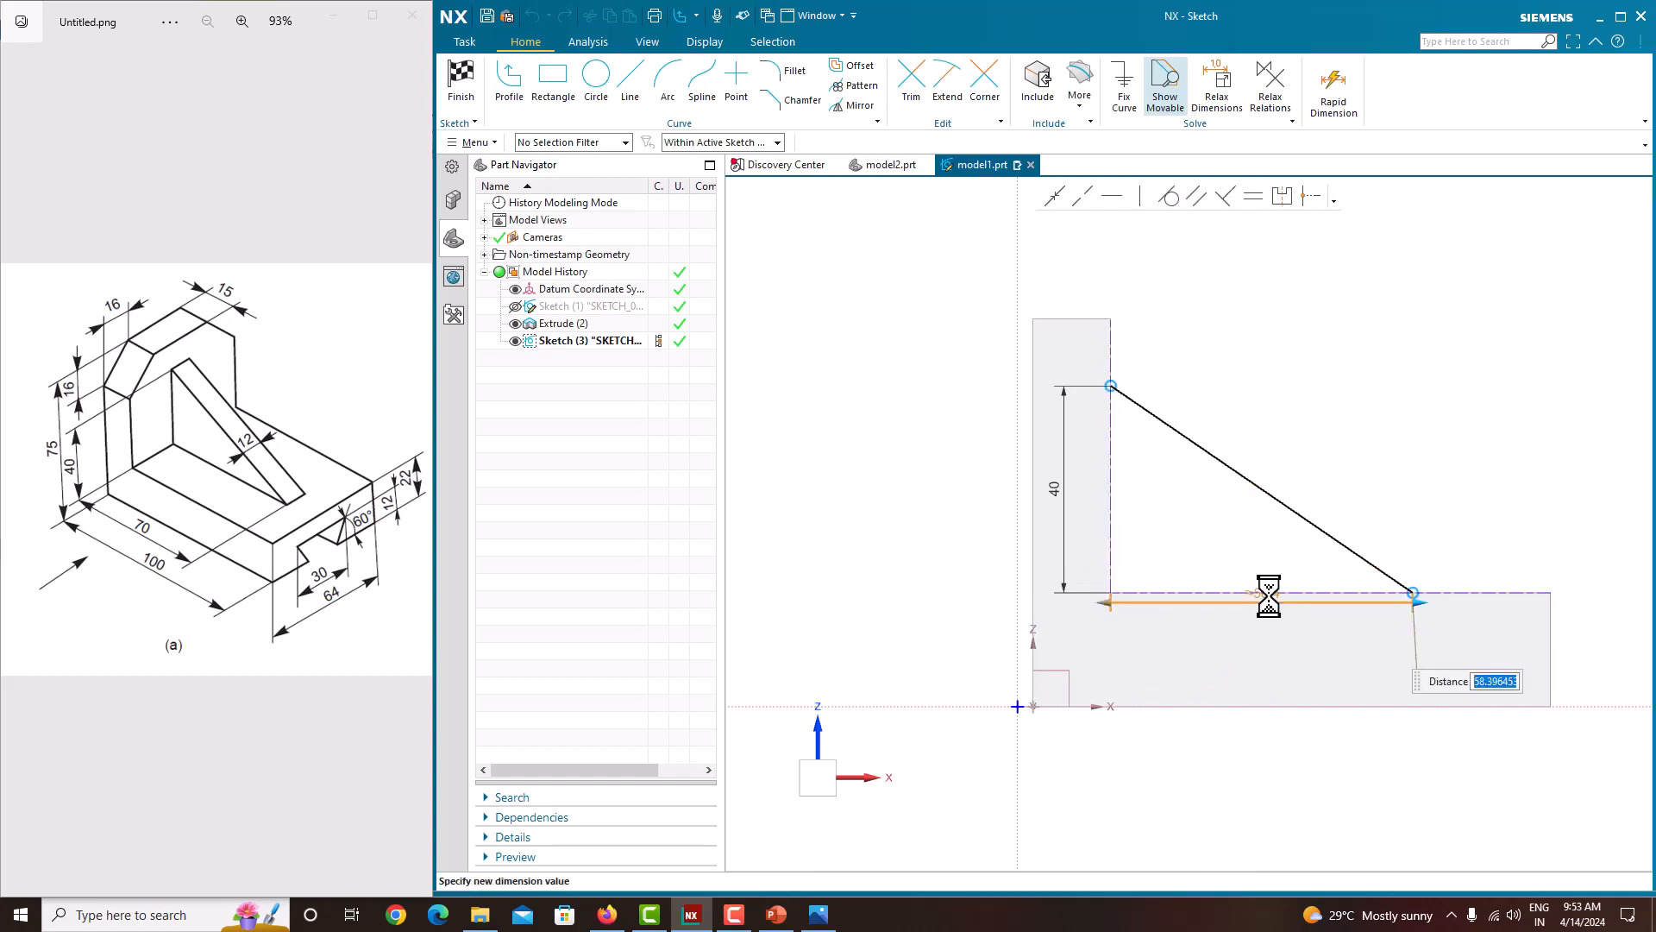
type("70")
key("Return")
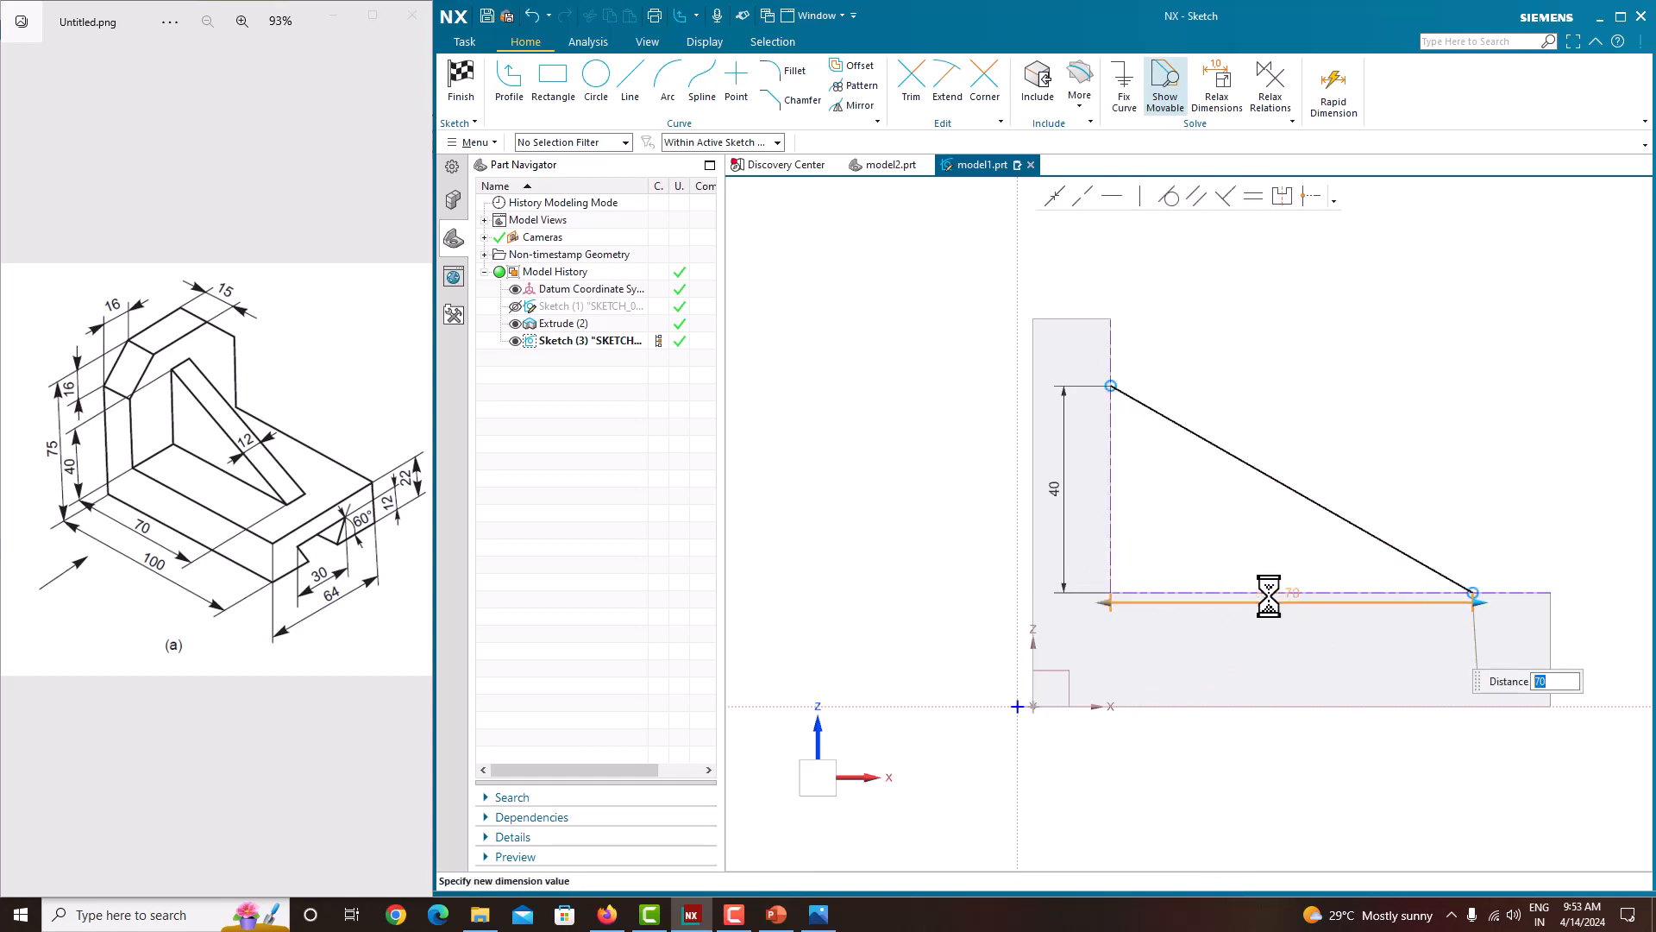
left_click(1351, 419)
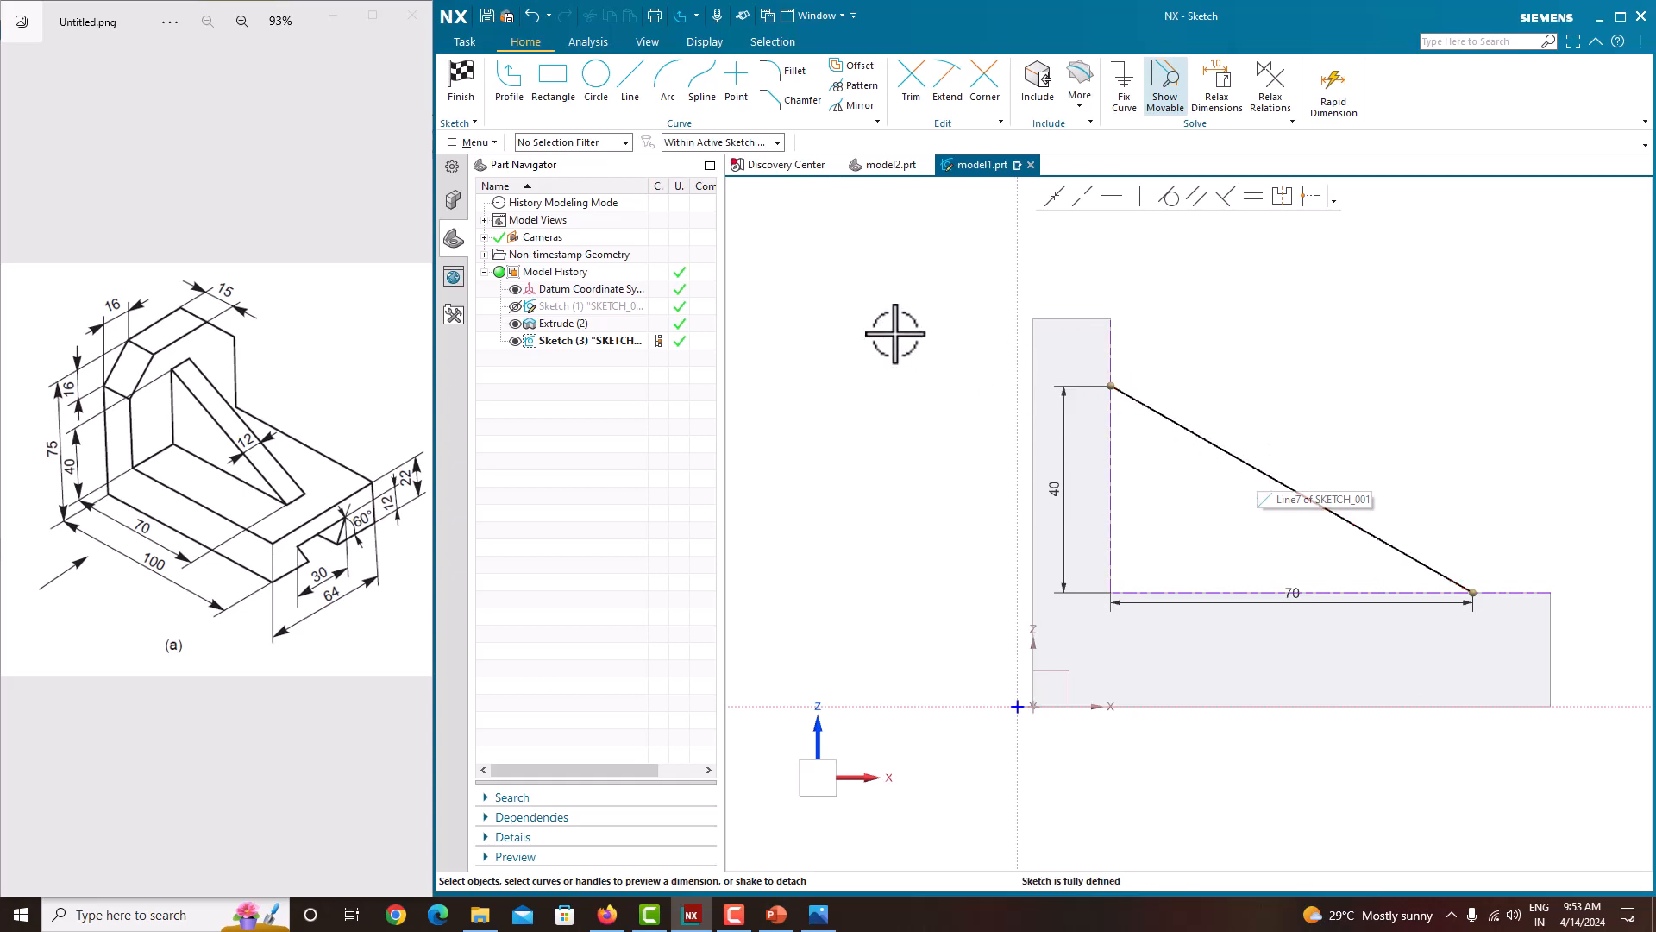
left_click(463, 76)
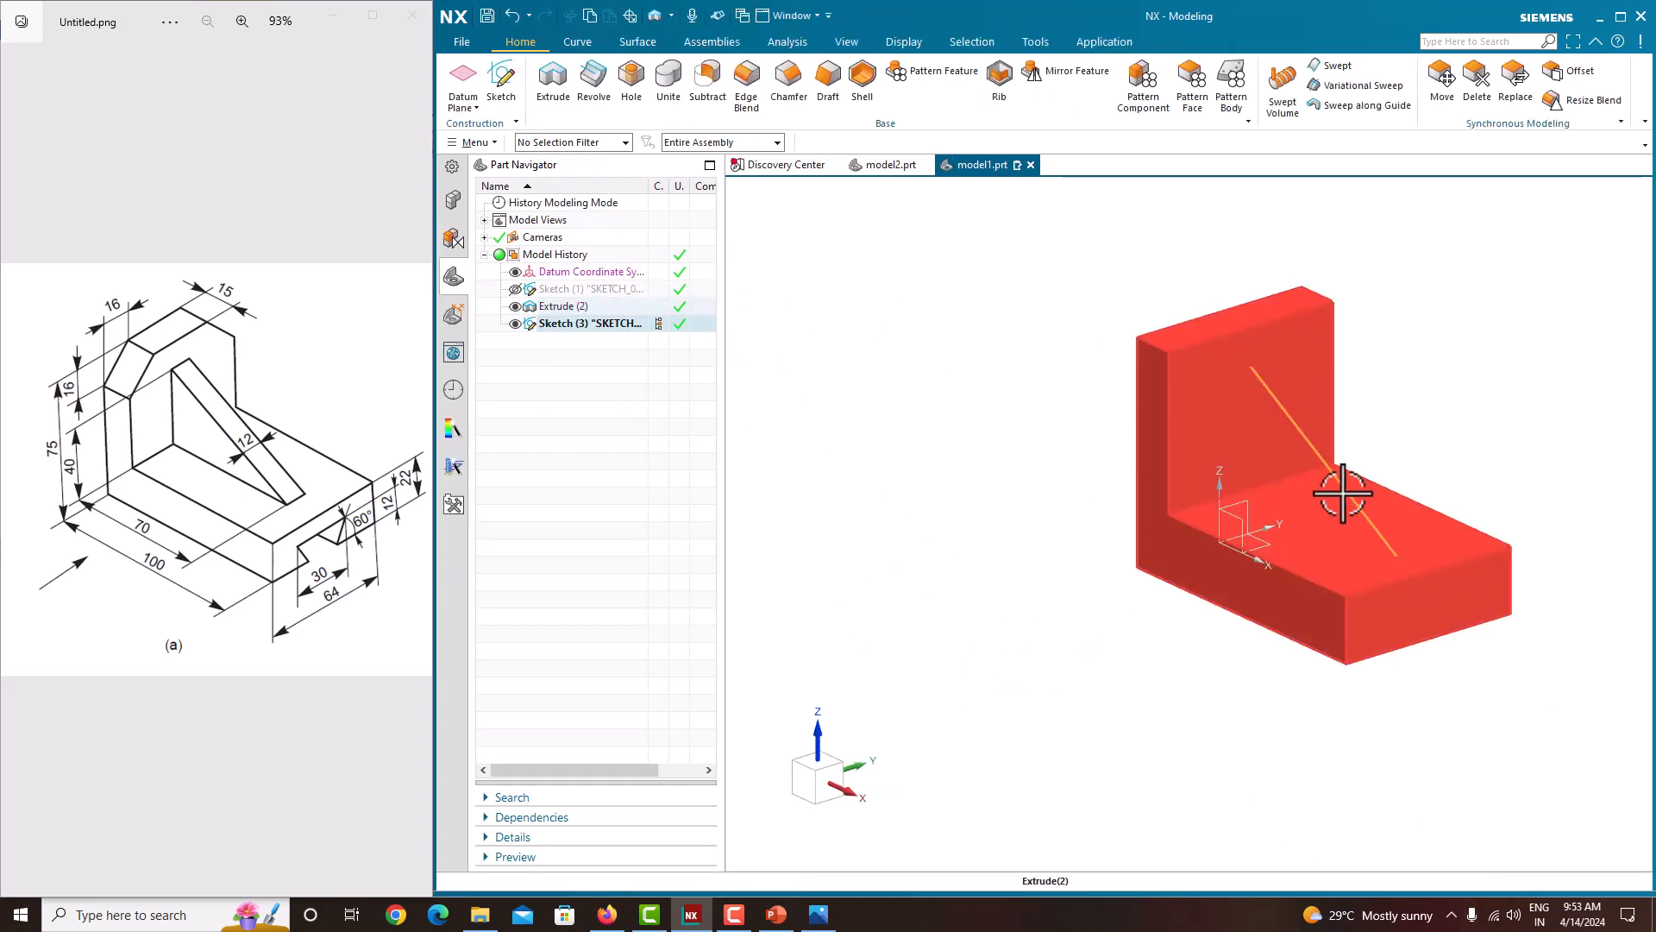
Step: Start a Rib from the diagonal sketch line on the L-body, with walls parallel to the section plane and 12 mm thickness
scroll(1016, 640, "up", 1)
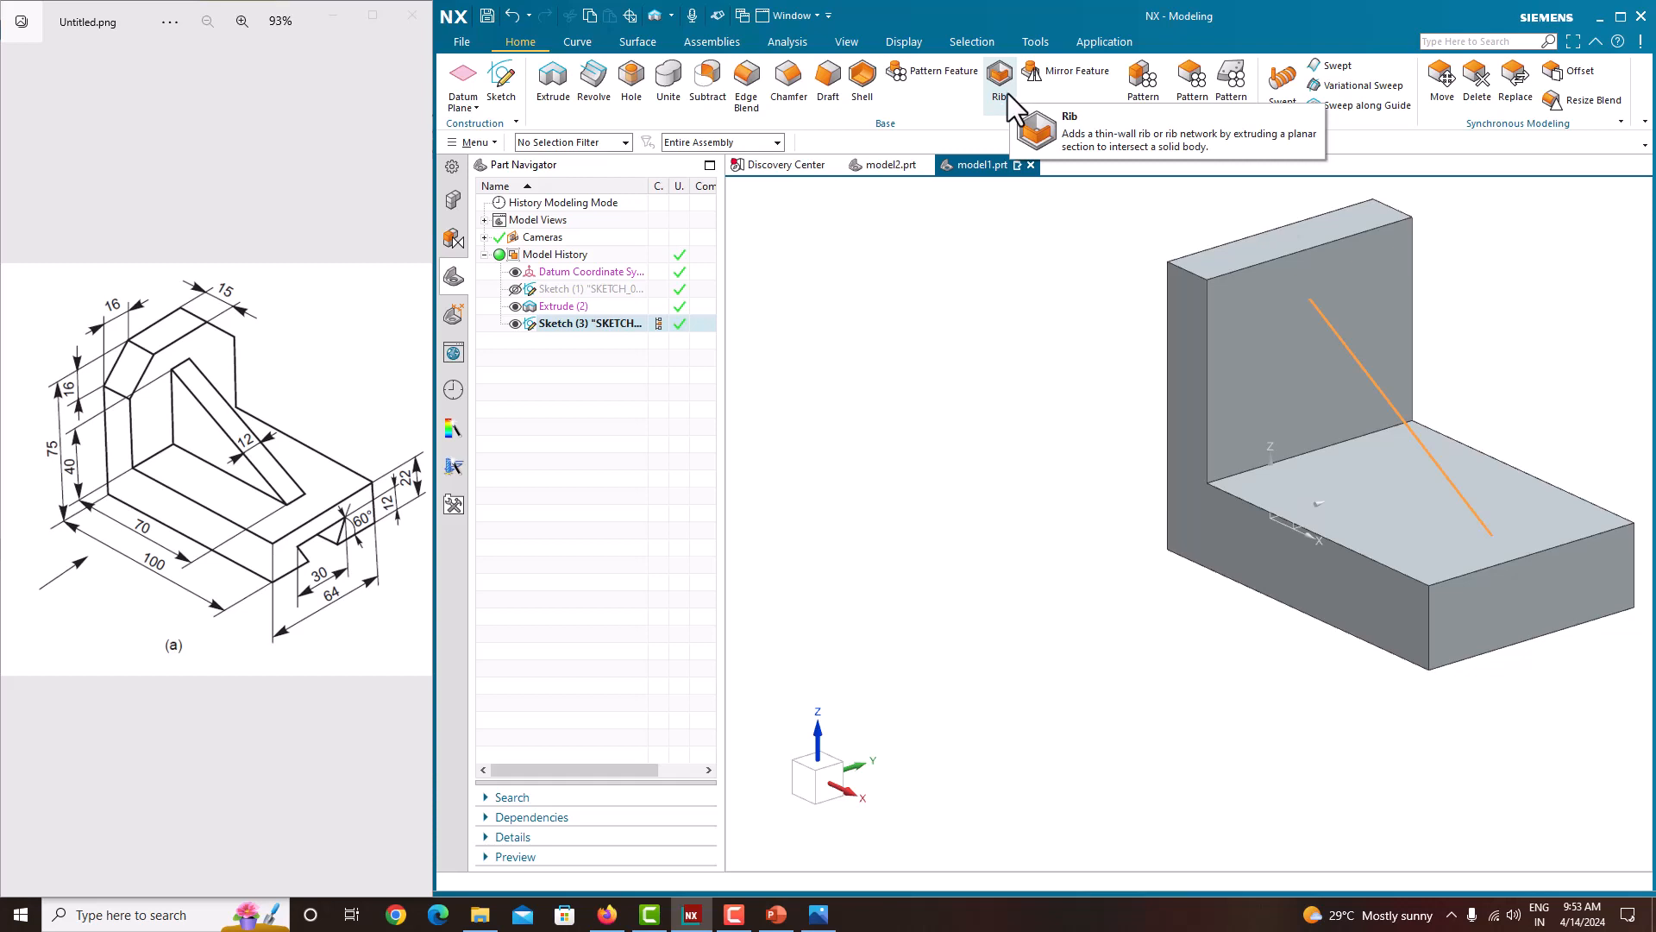
left_click(472, 143)
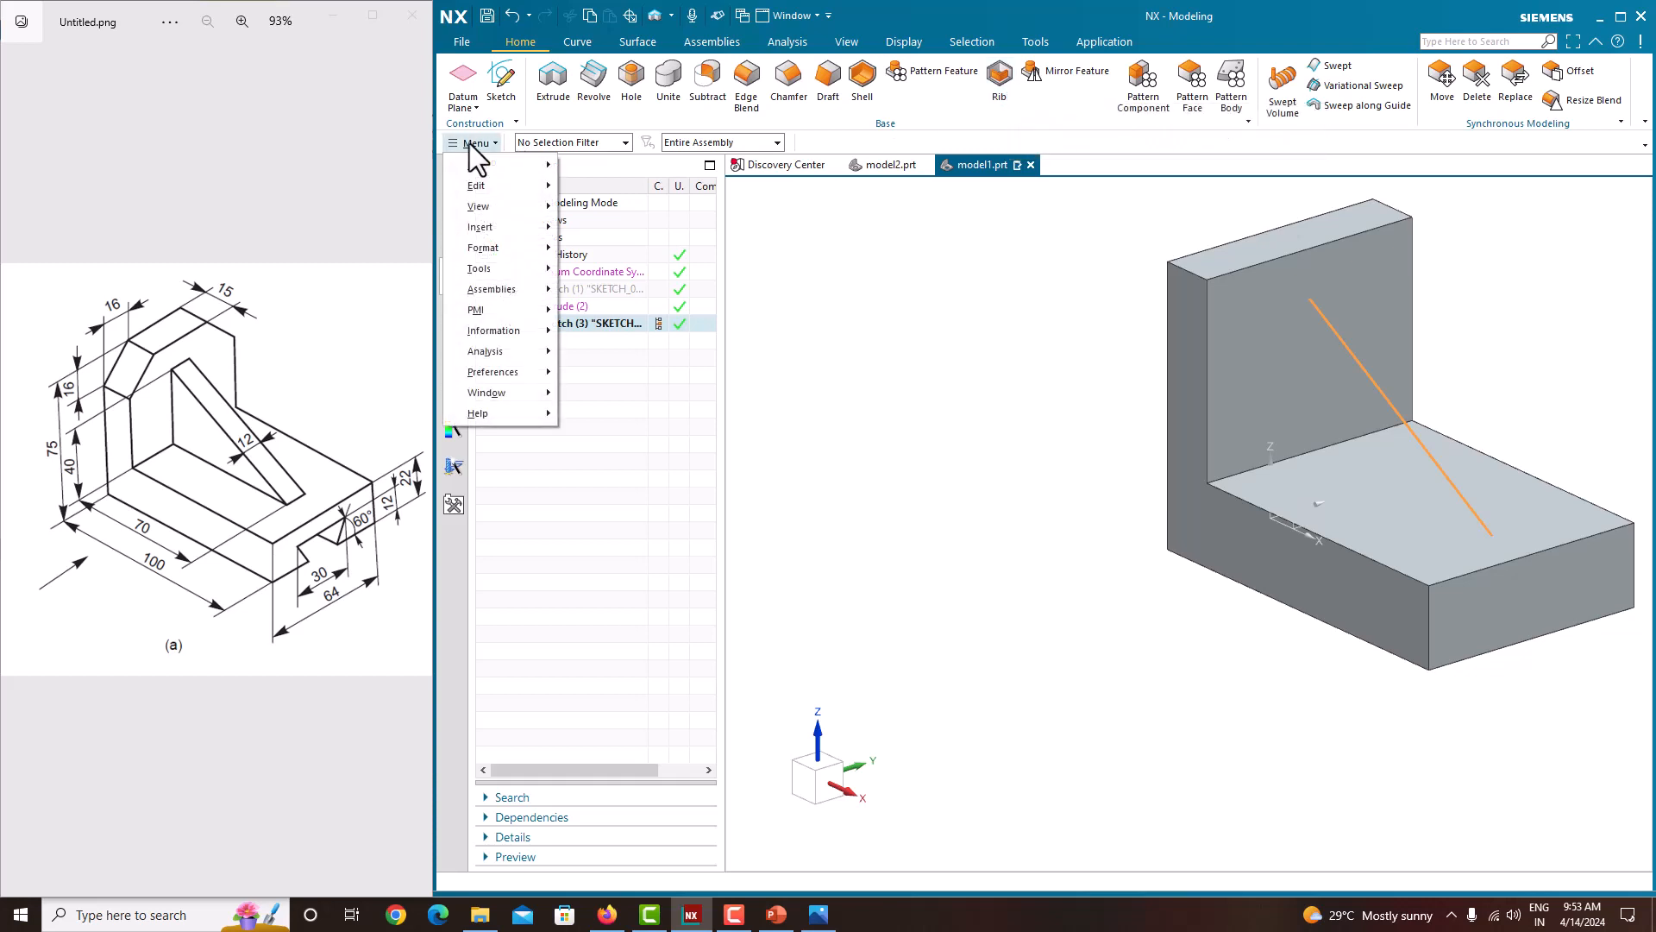
mouse_move(490, 226)
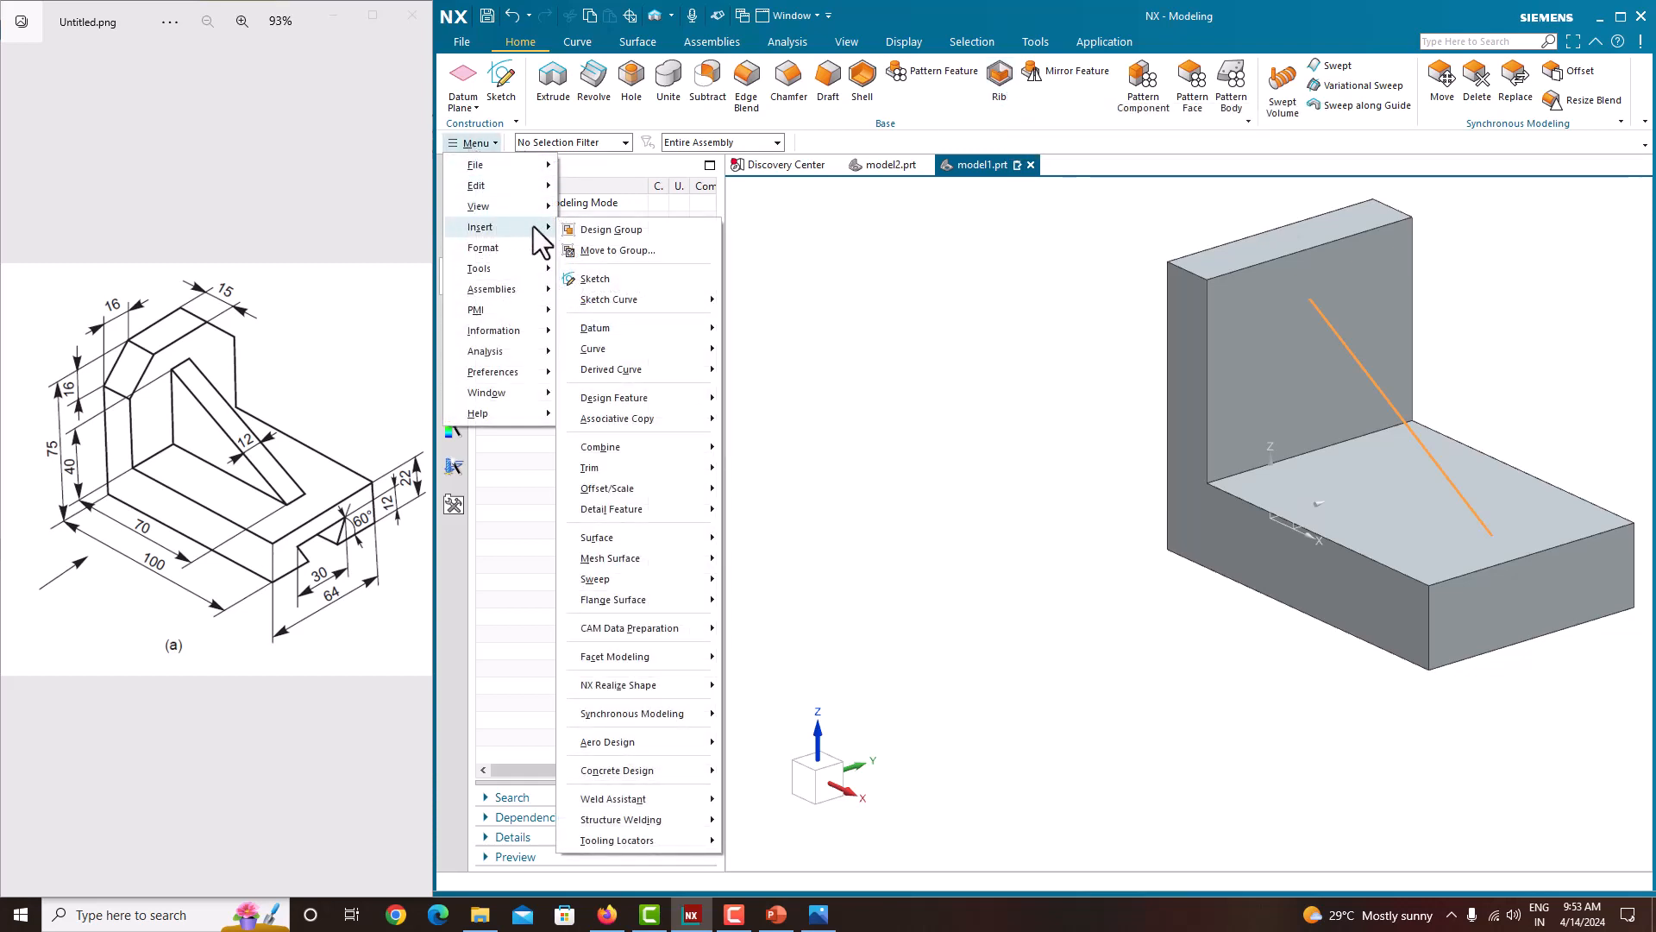
mouse_move(624, 396)
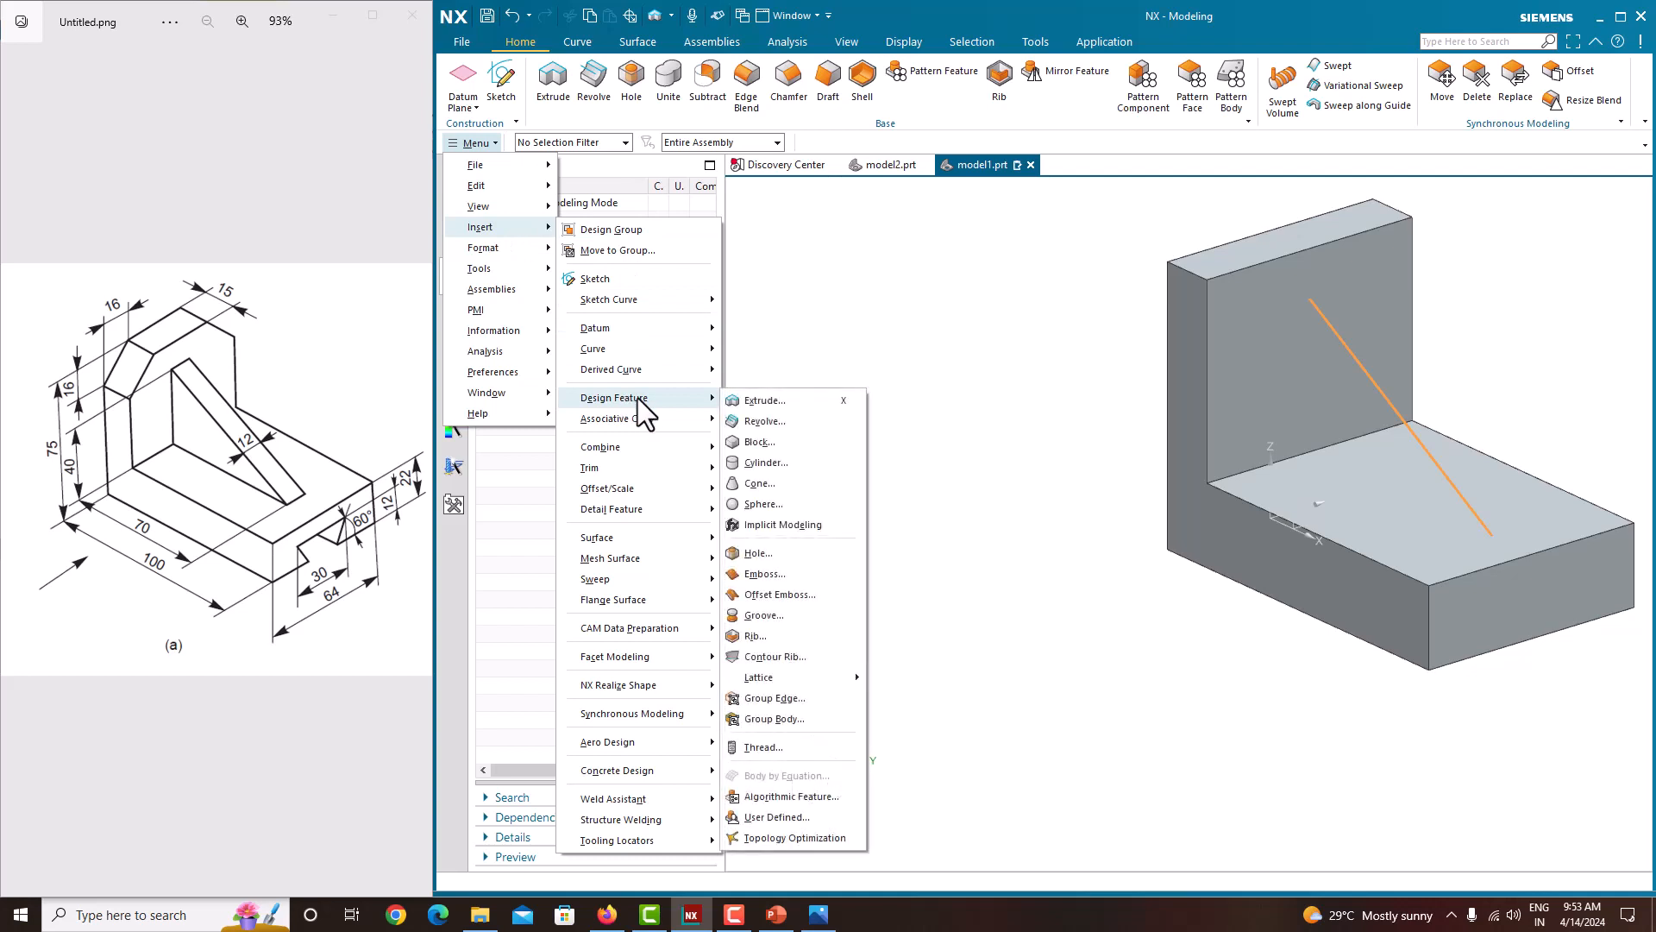
left_click(769, 633)
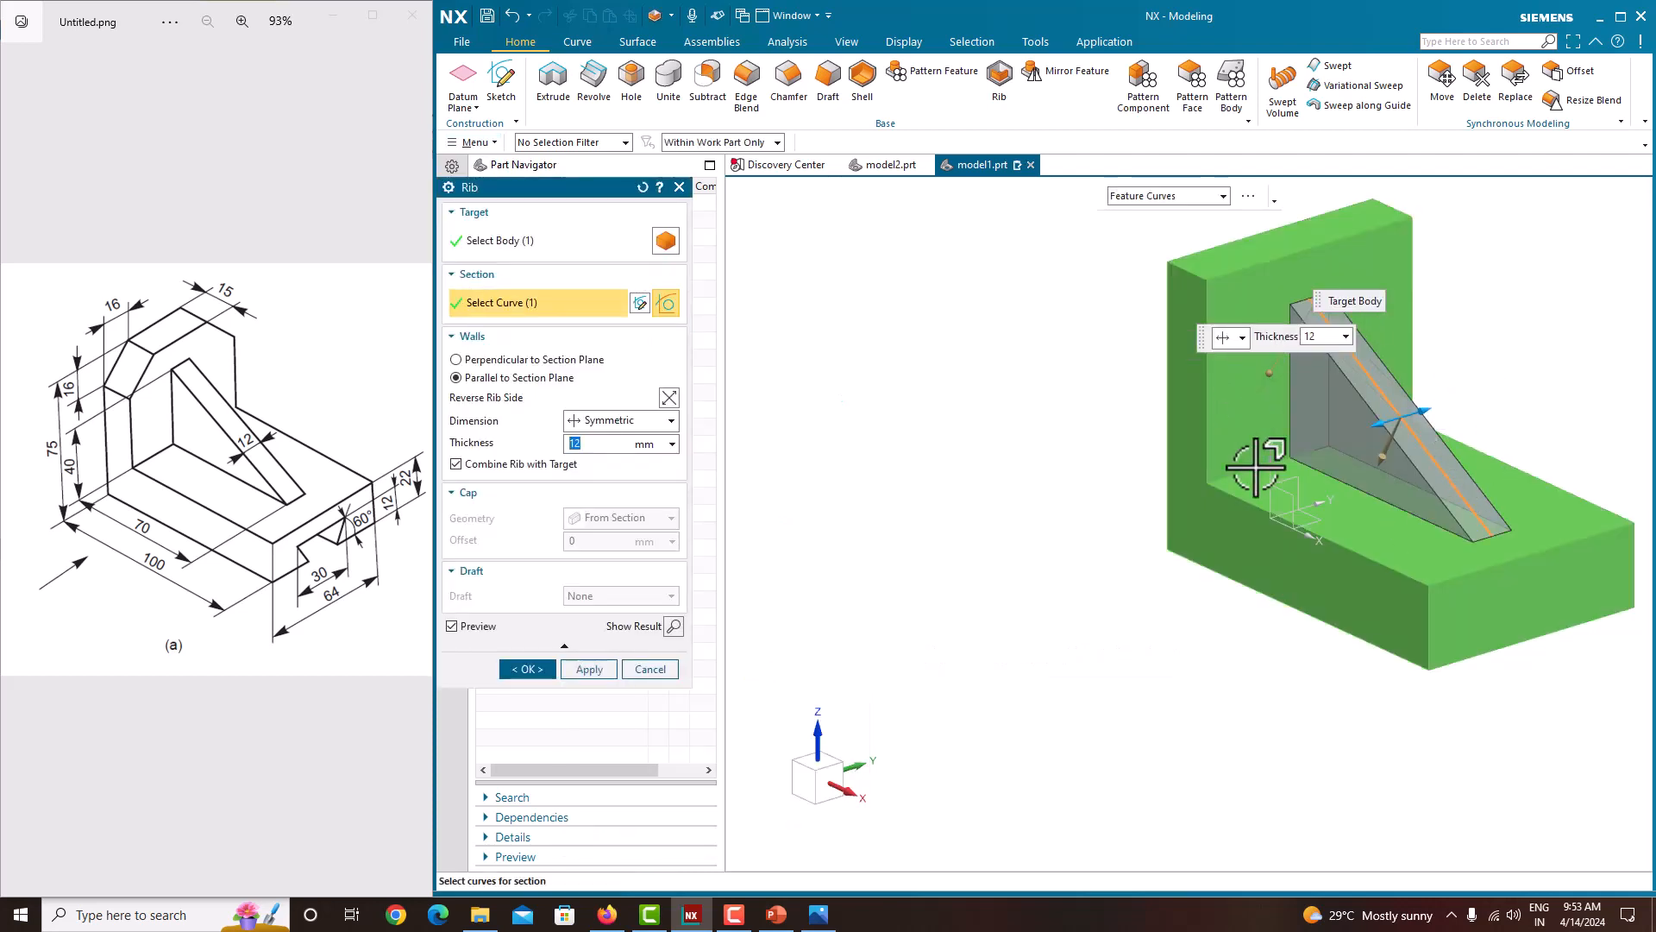
scroll(1421, 437, "up", 3)
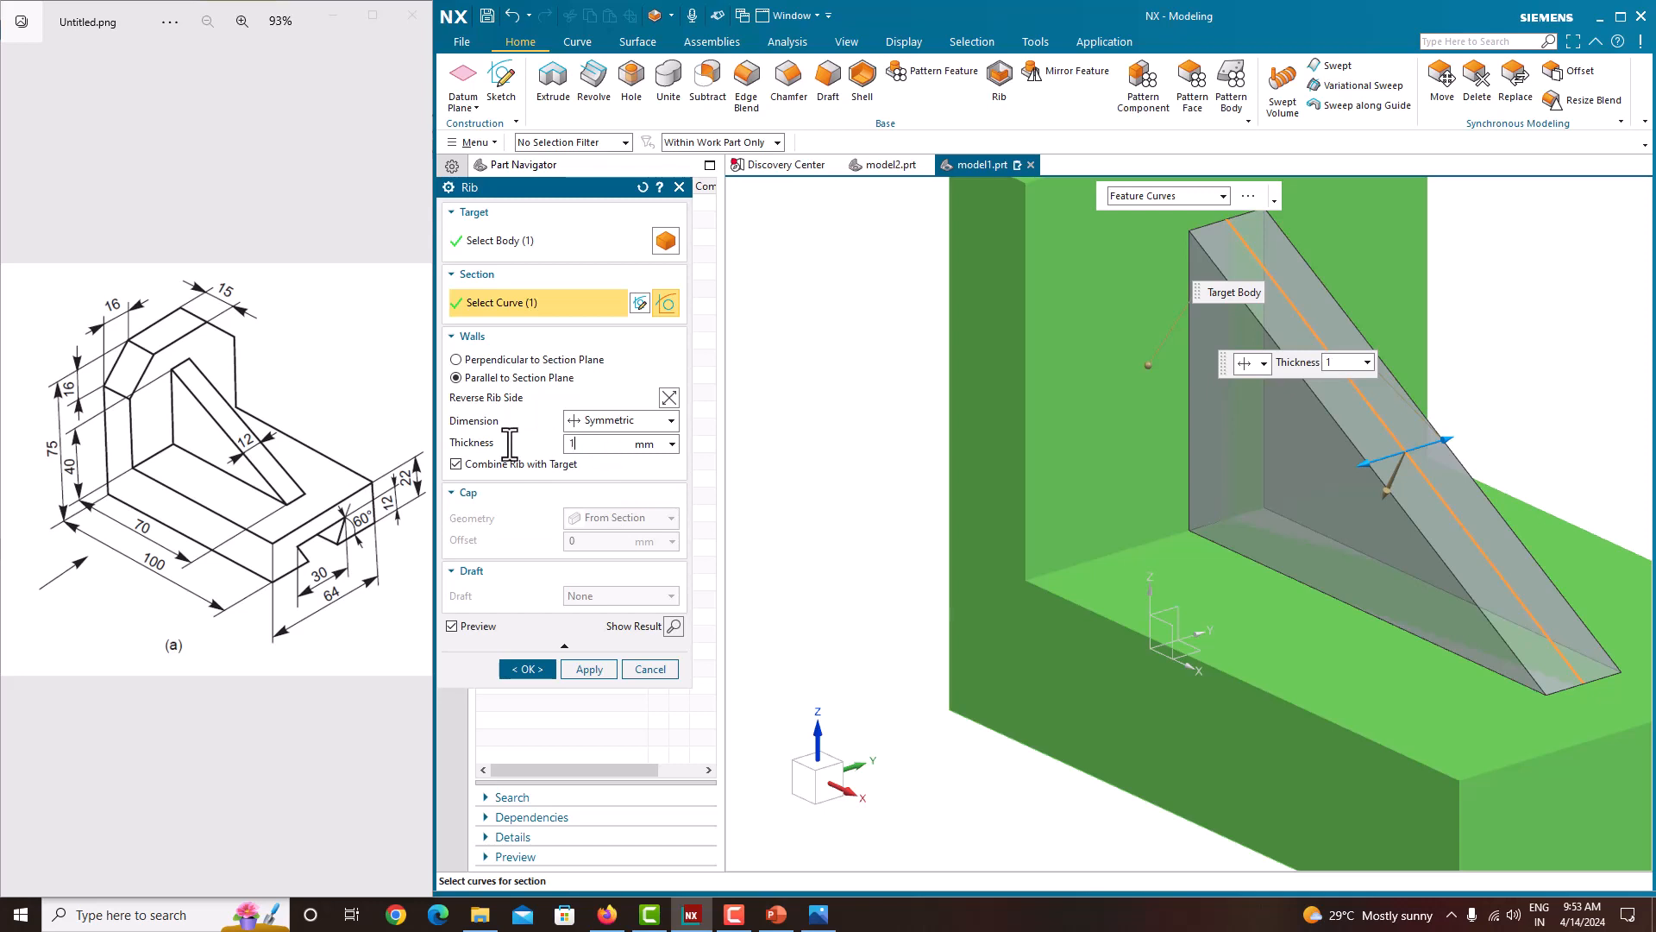
type("0")
key("Return")
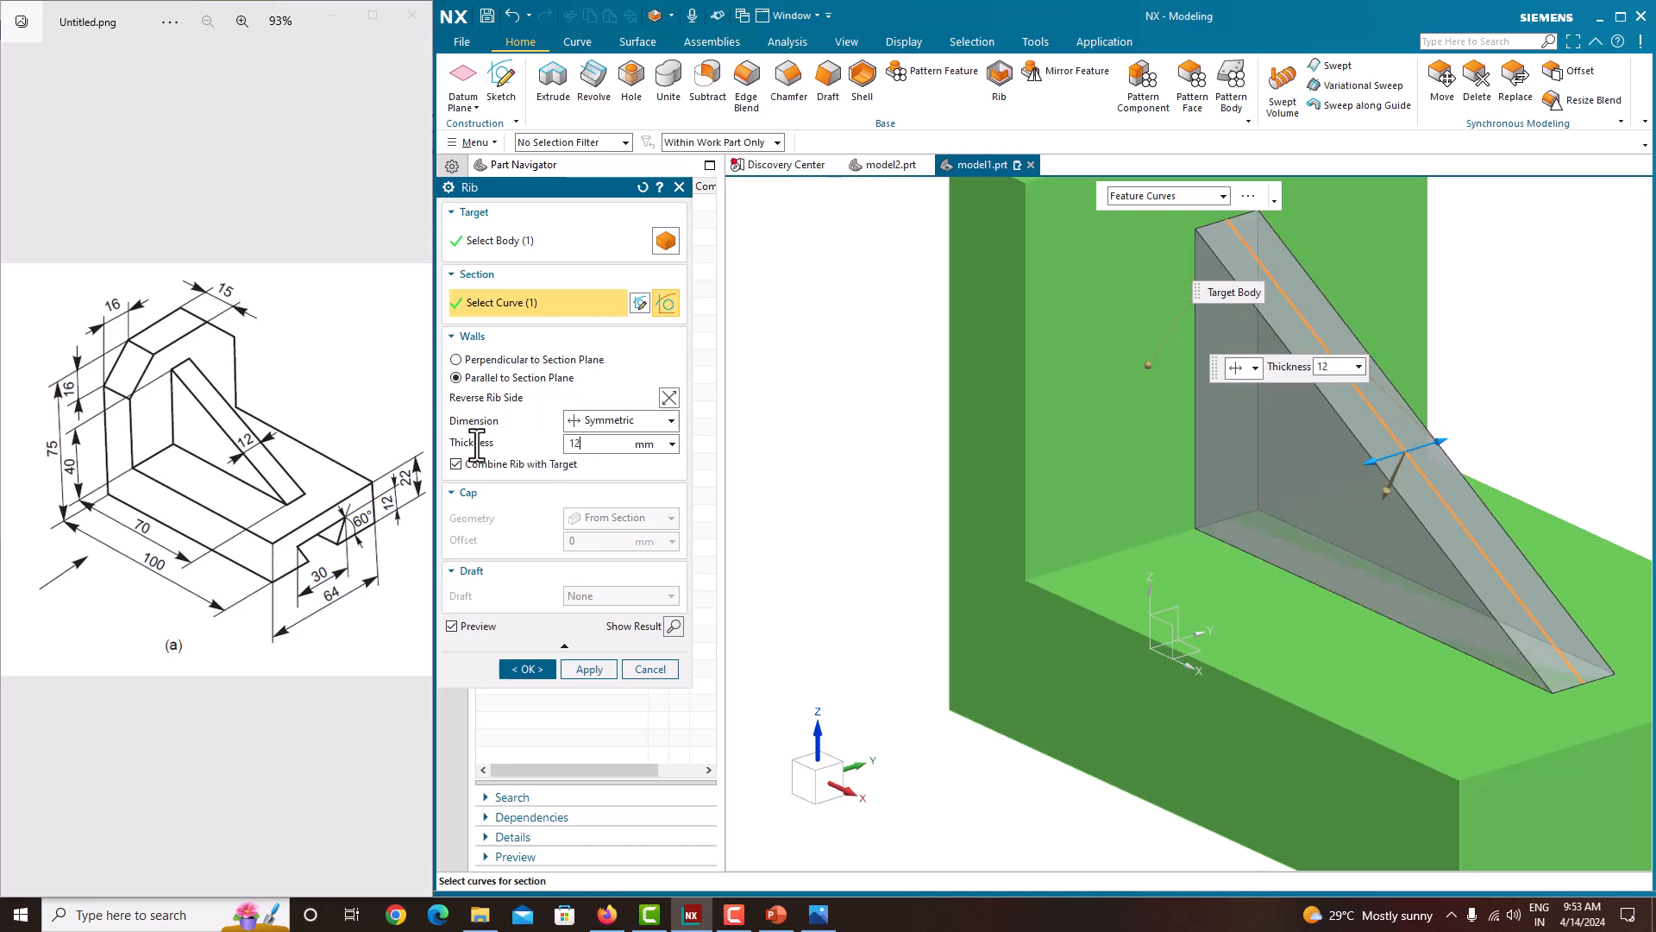
key("Return")
Step: Try the Asymmetric rib dimension option, switch back to Symmetric, and confirm the rib
left_click(673, 421)
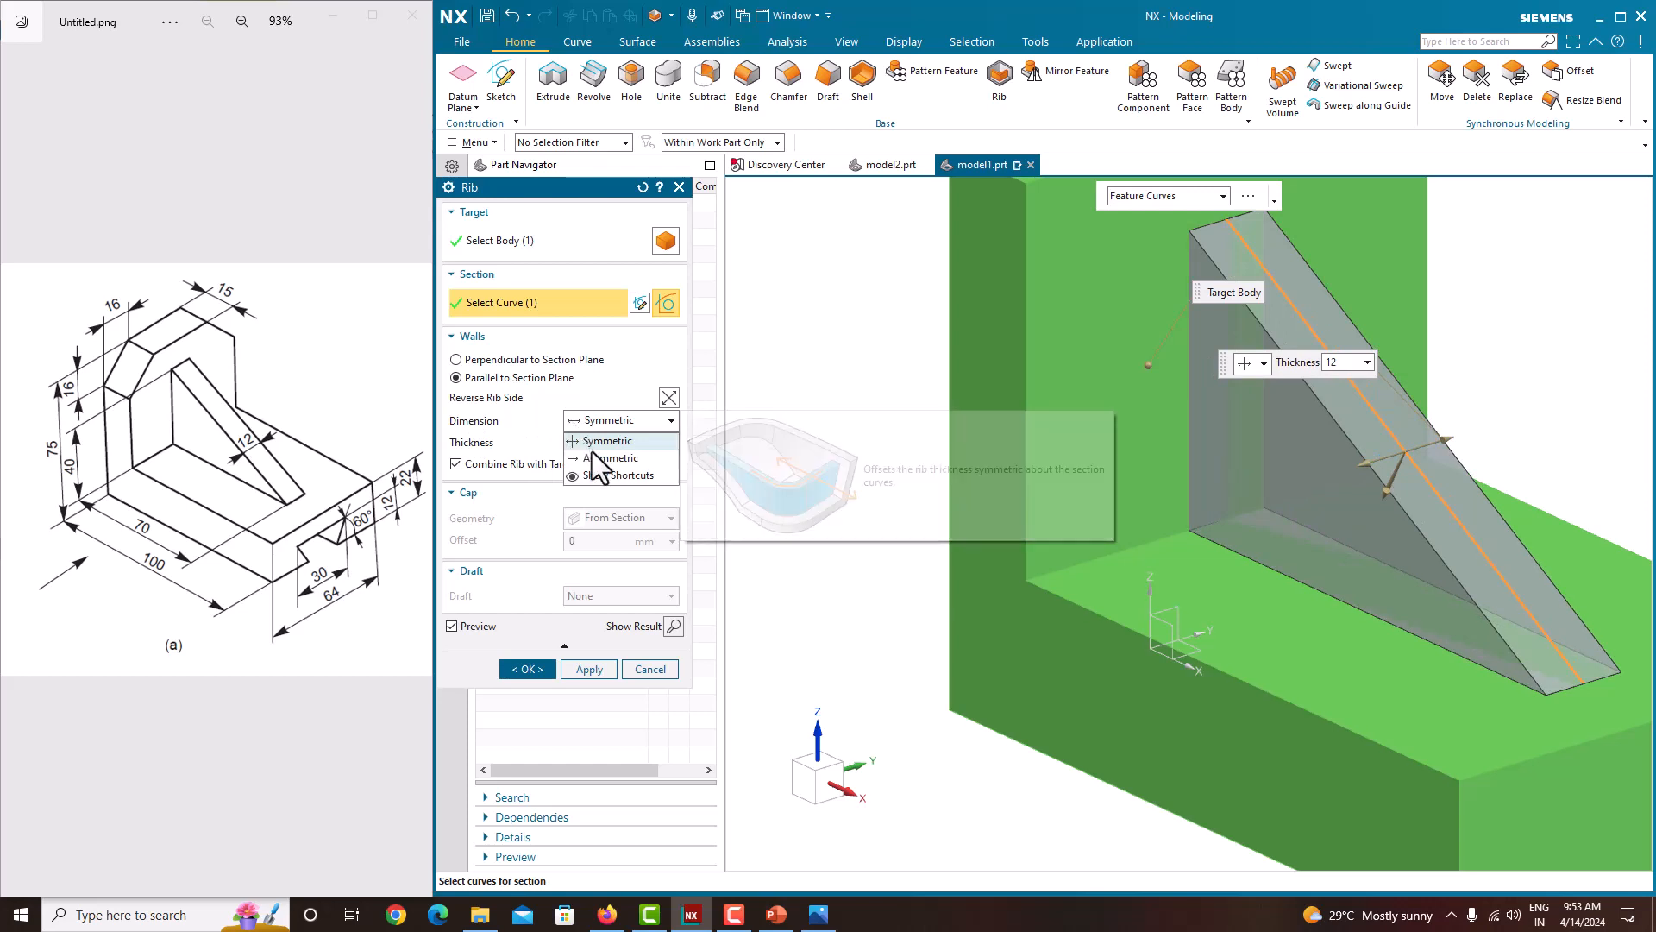
left_click(600, 442)
left_click(634, 423)
left_click(618, 457)
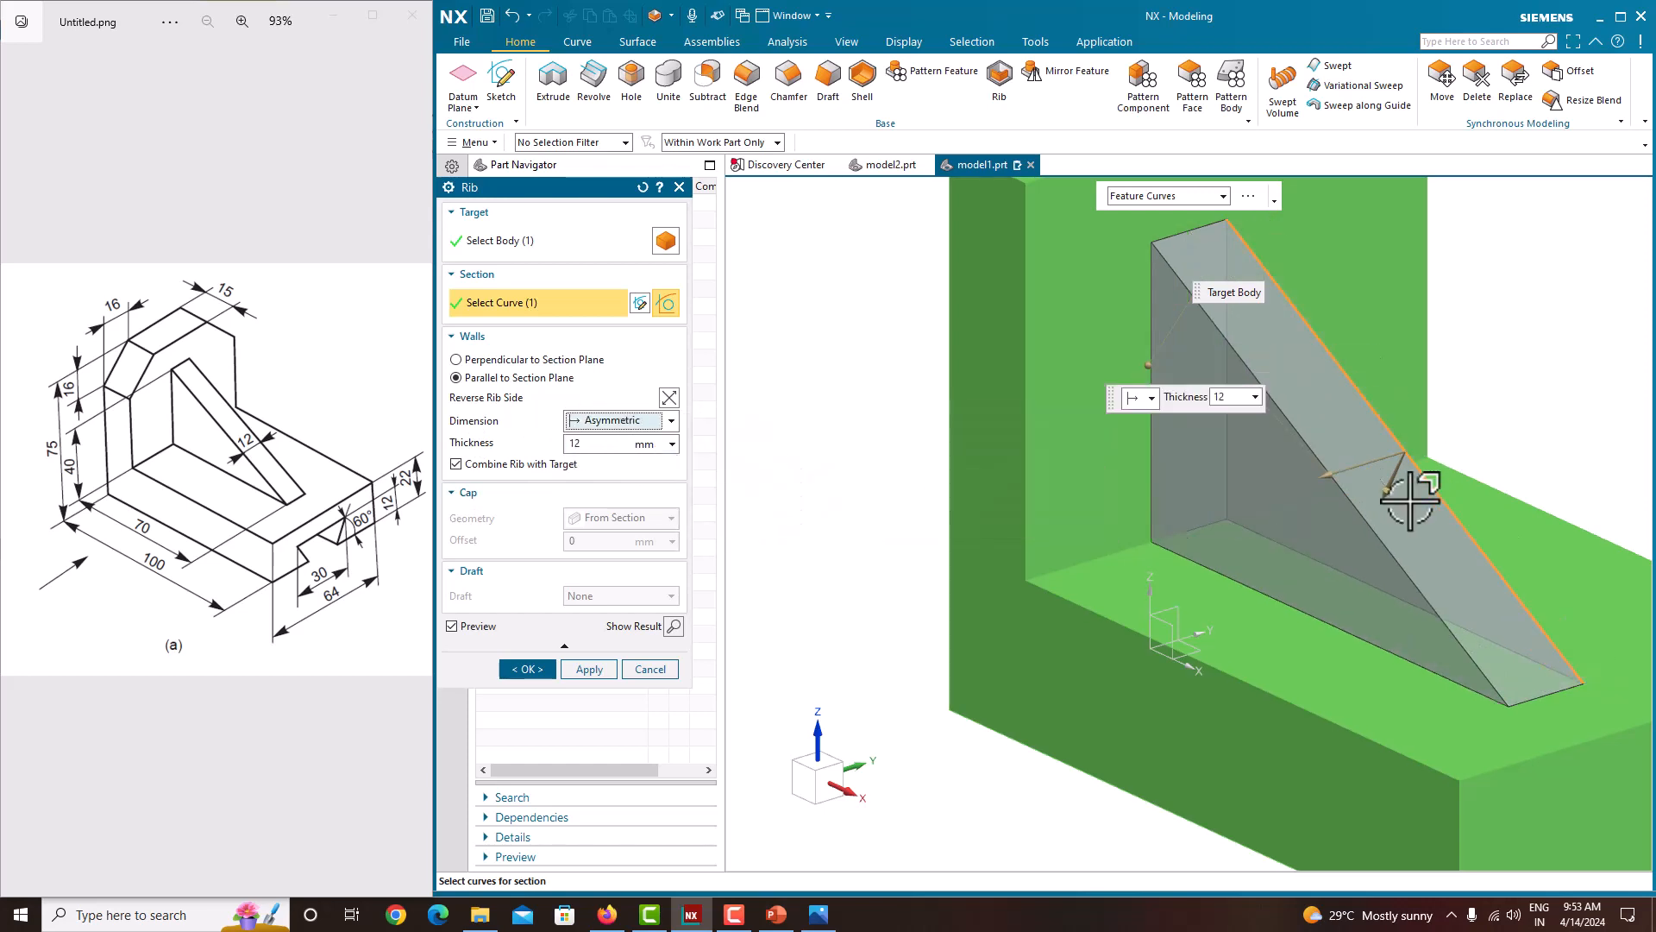
mouse_move(1335, 476)
left_mouse_down()
mouse_move(1452, 426)
mouse_move(1335, 474)
left_mouse_up()
left_click(624, 426)
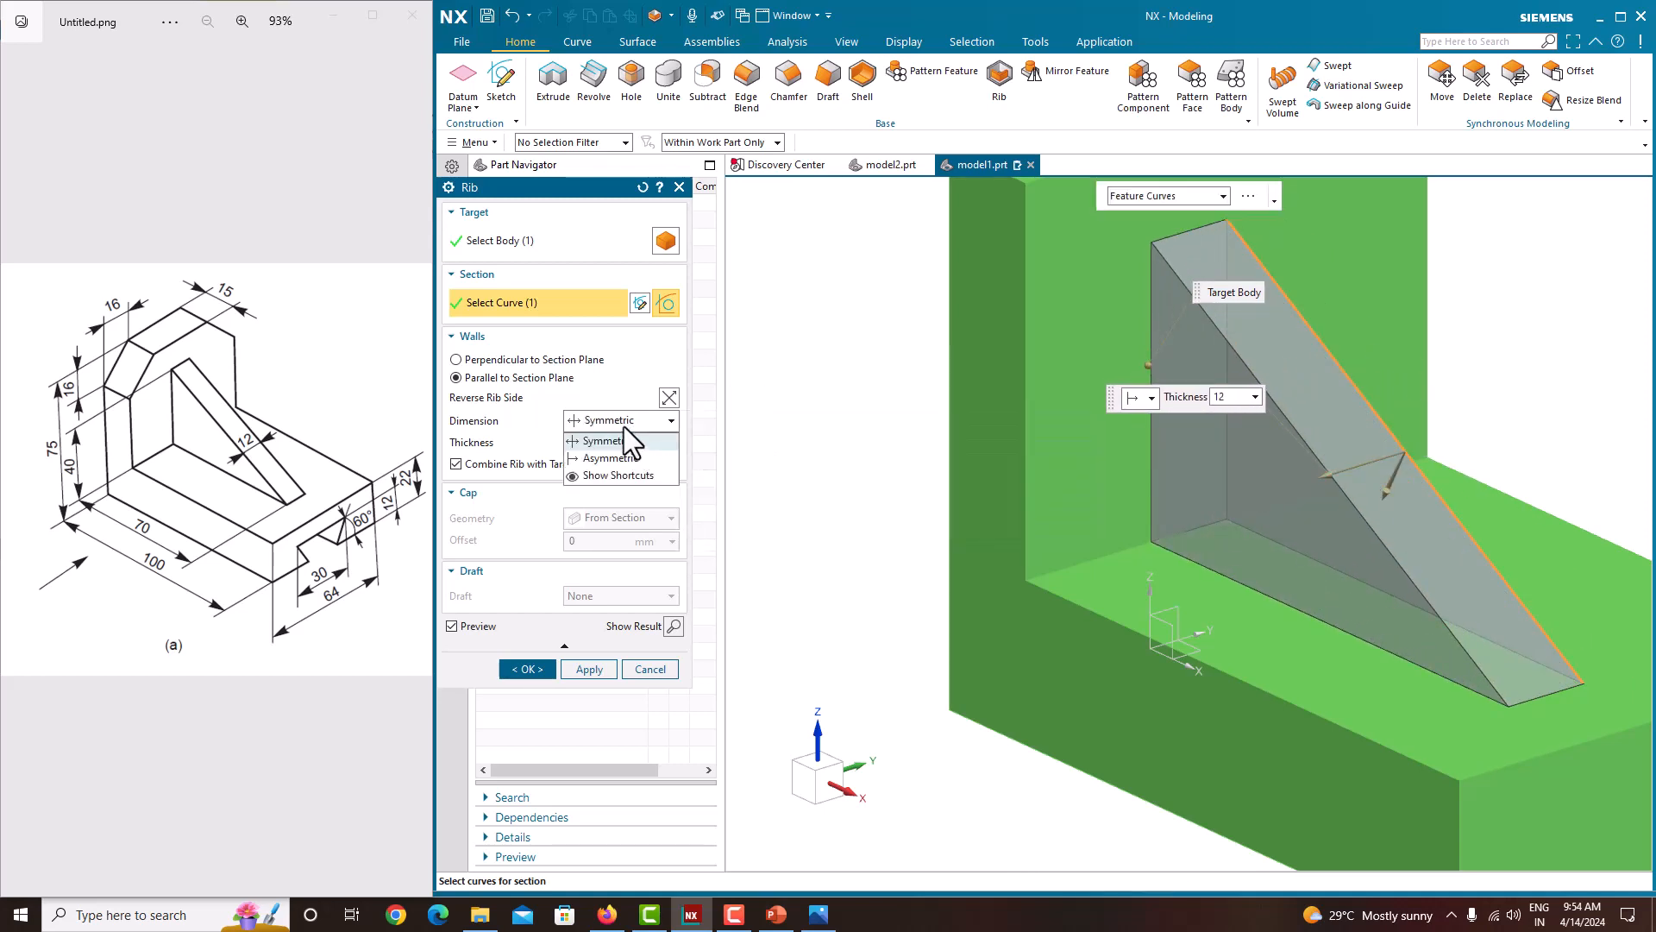
left_click(624, 426)
left_click(623, 420)
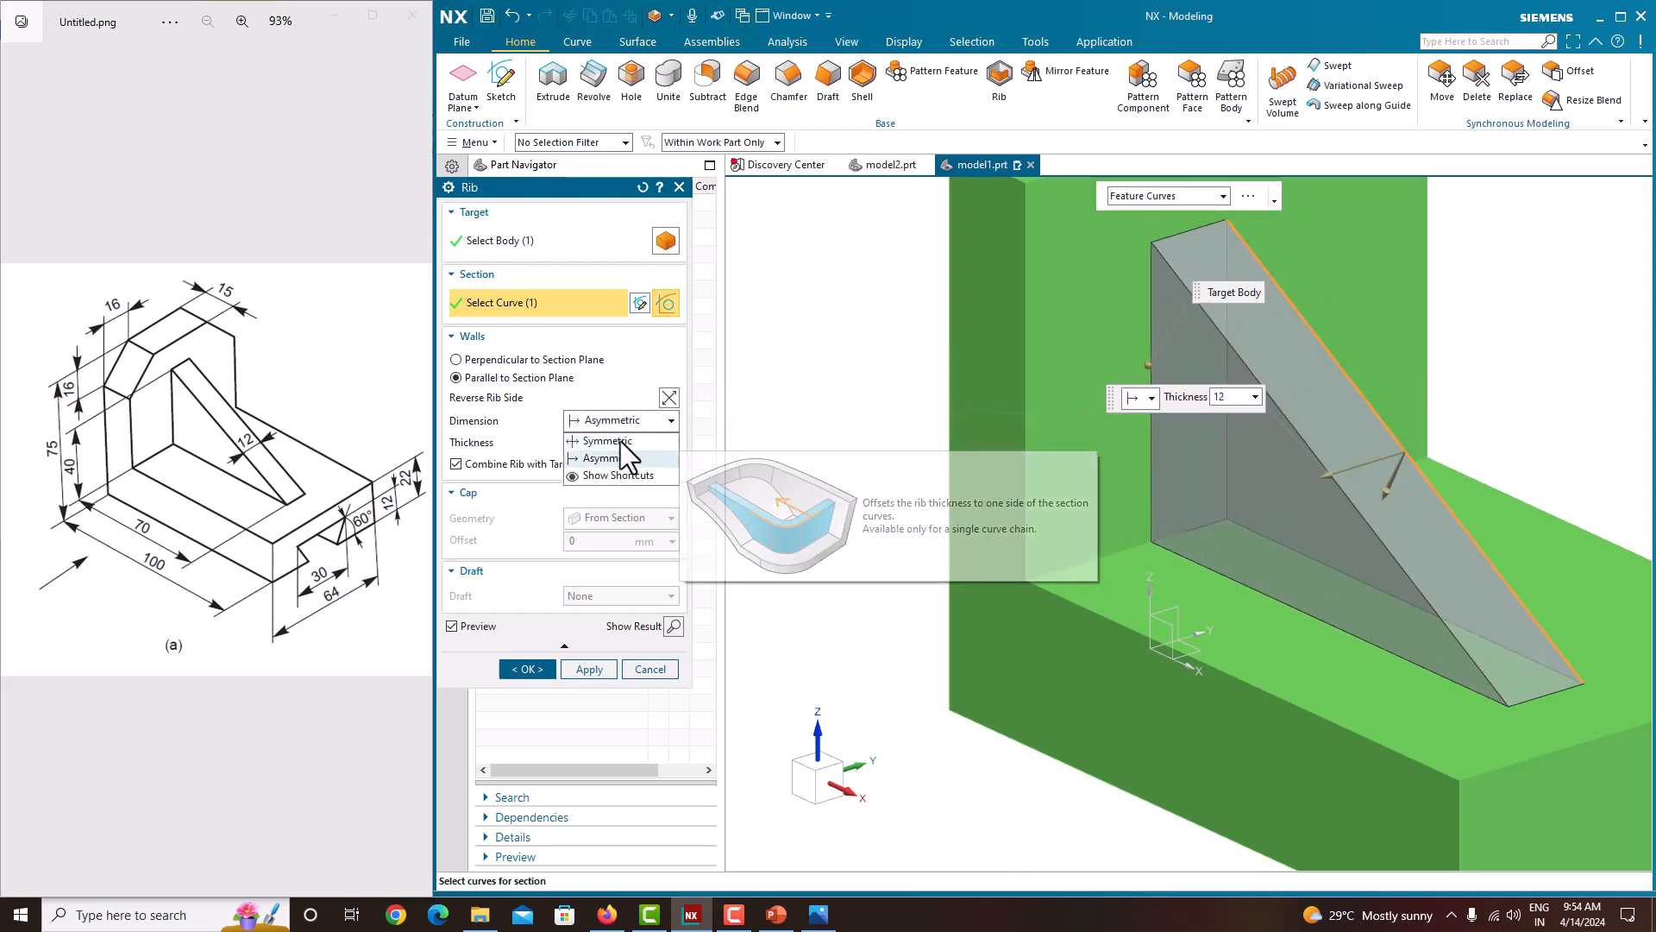
left_click(619, 440)
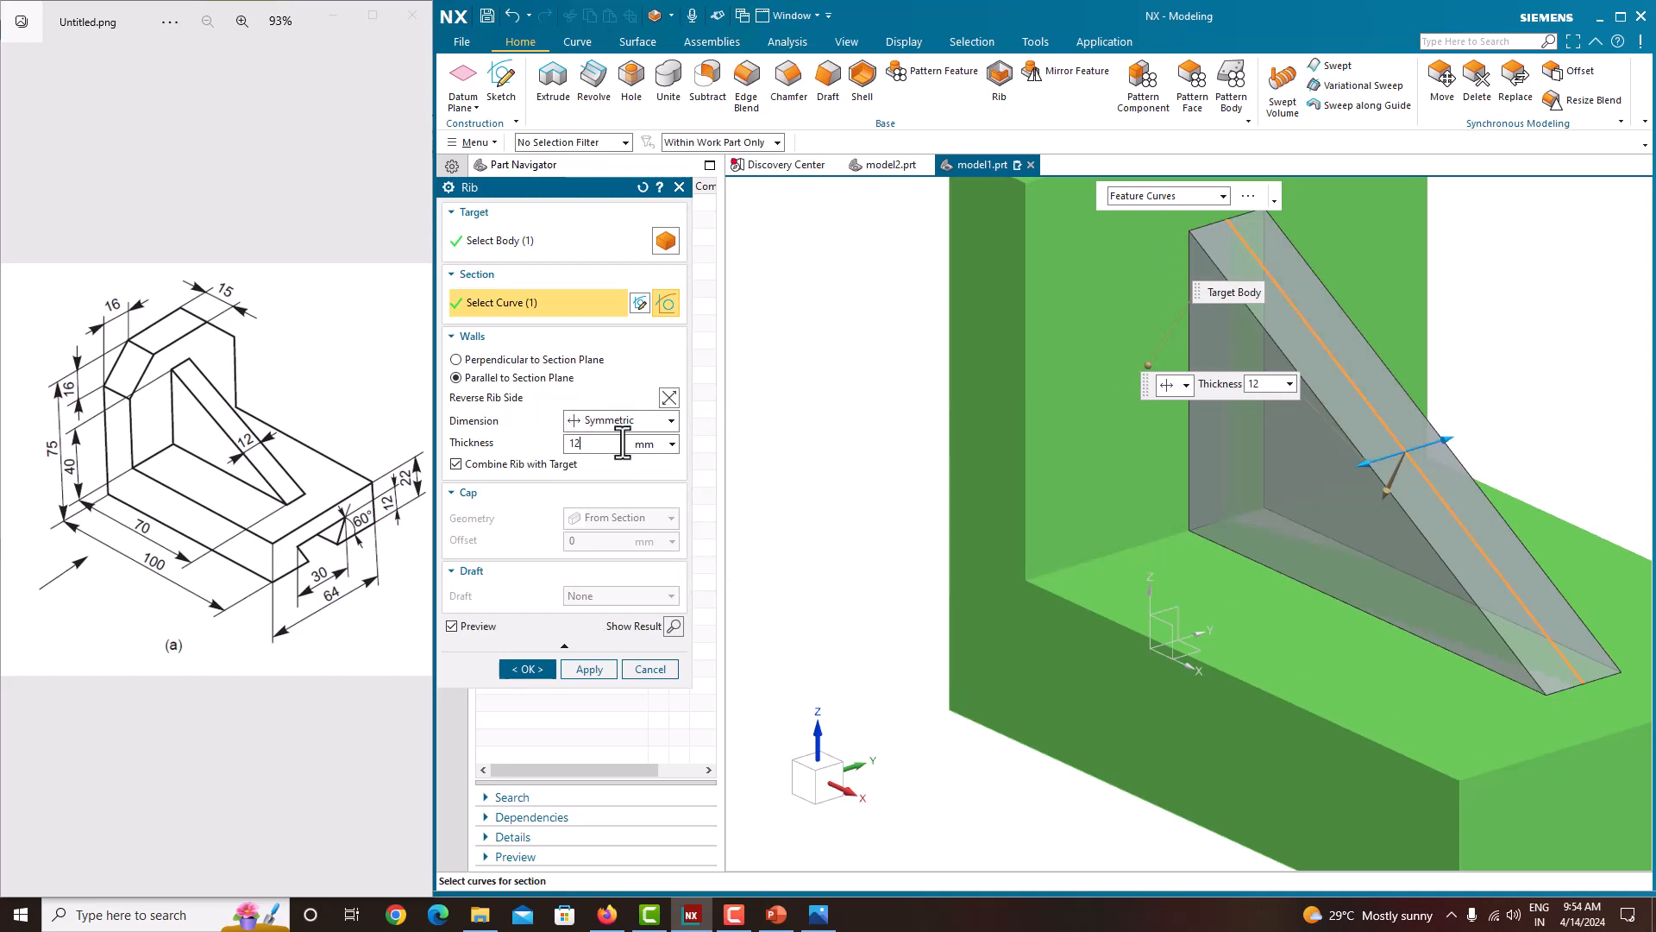
left_click(528, 669)
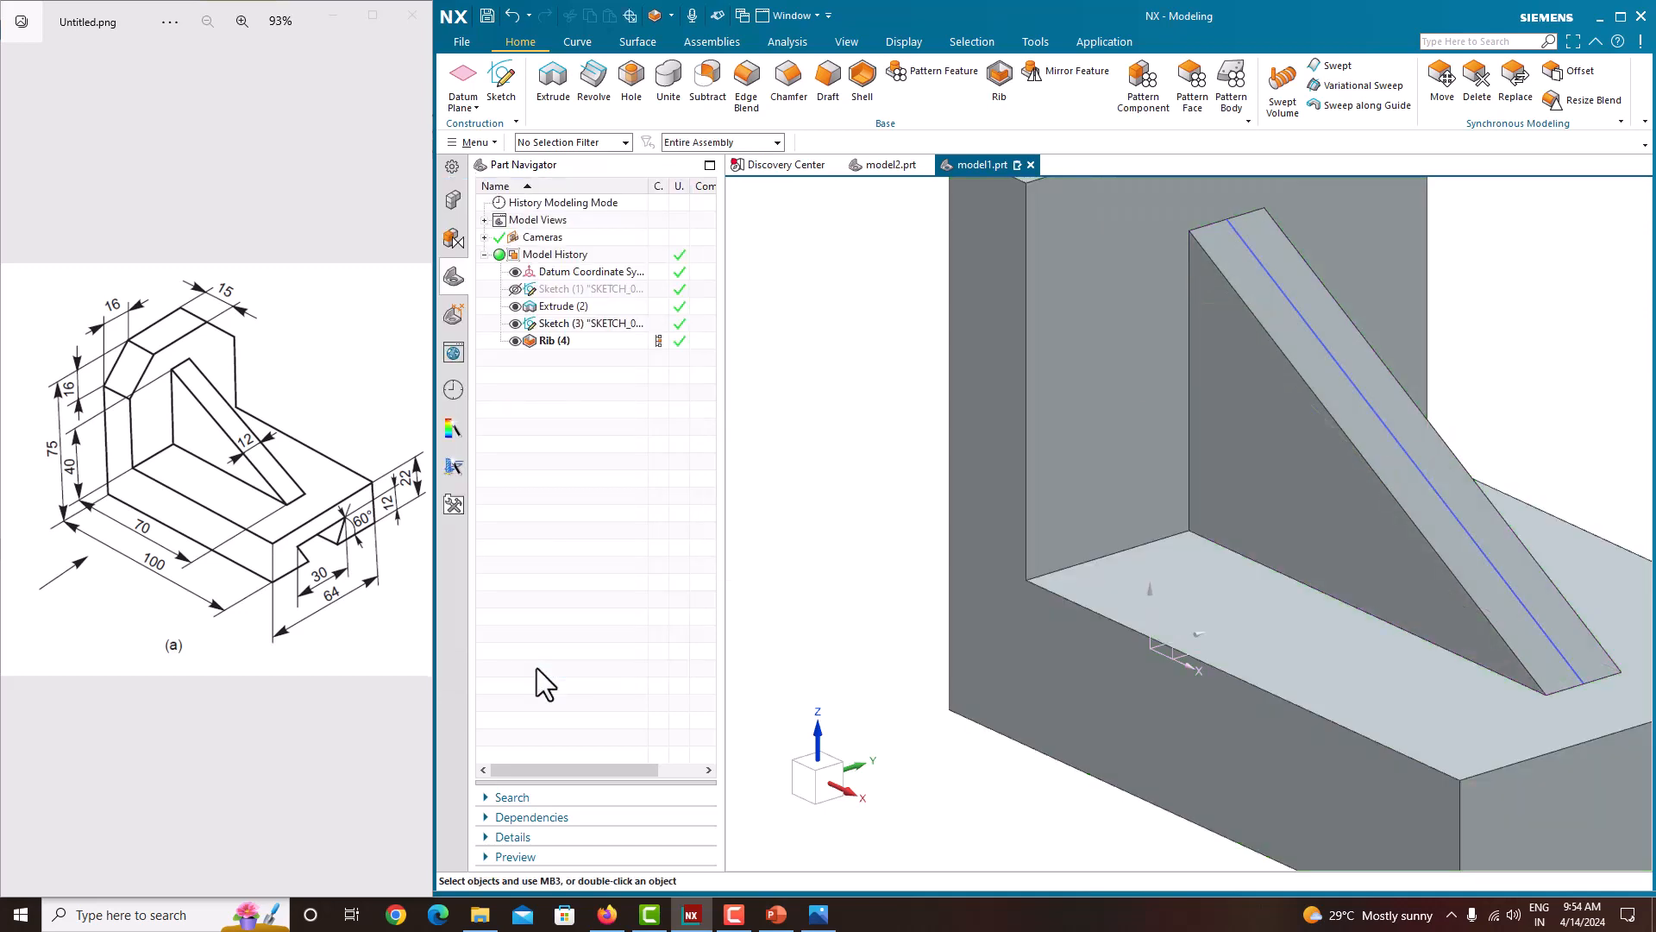
Step: Hide the rib's sketch in the part navigator
scroll(986, 504, "down", 2)
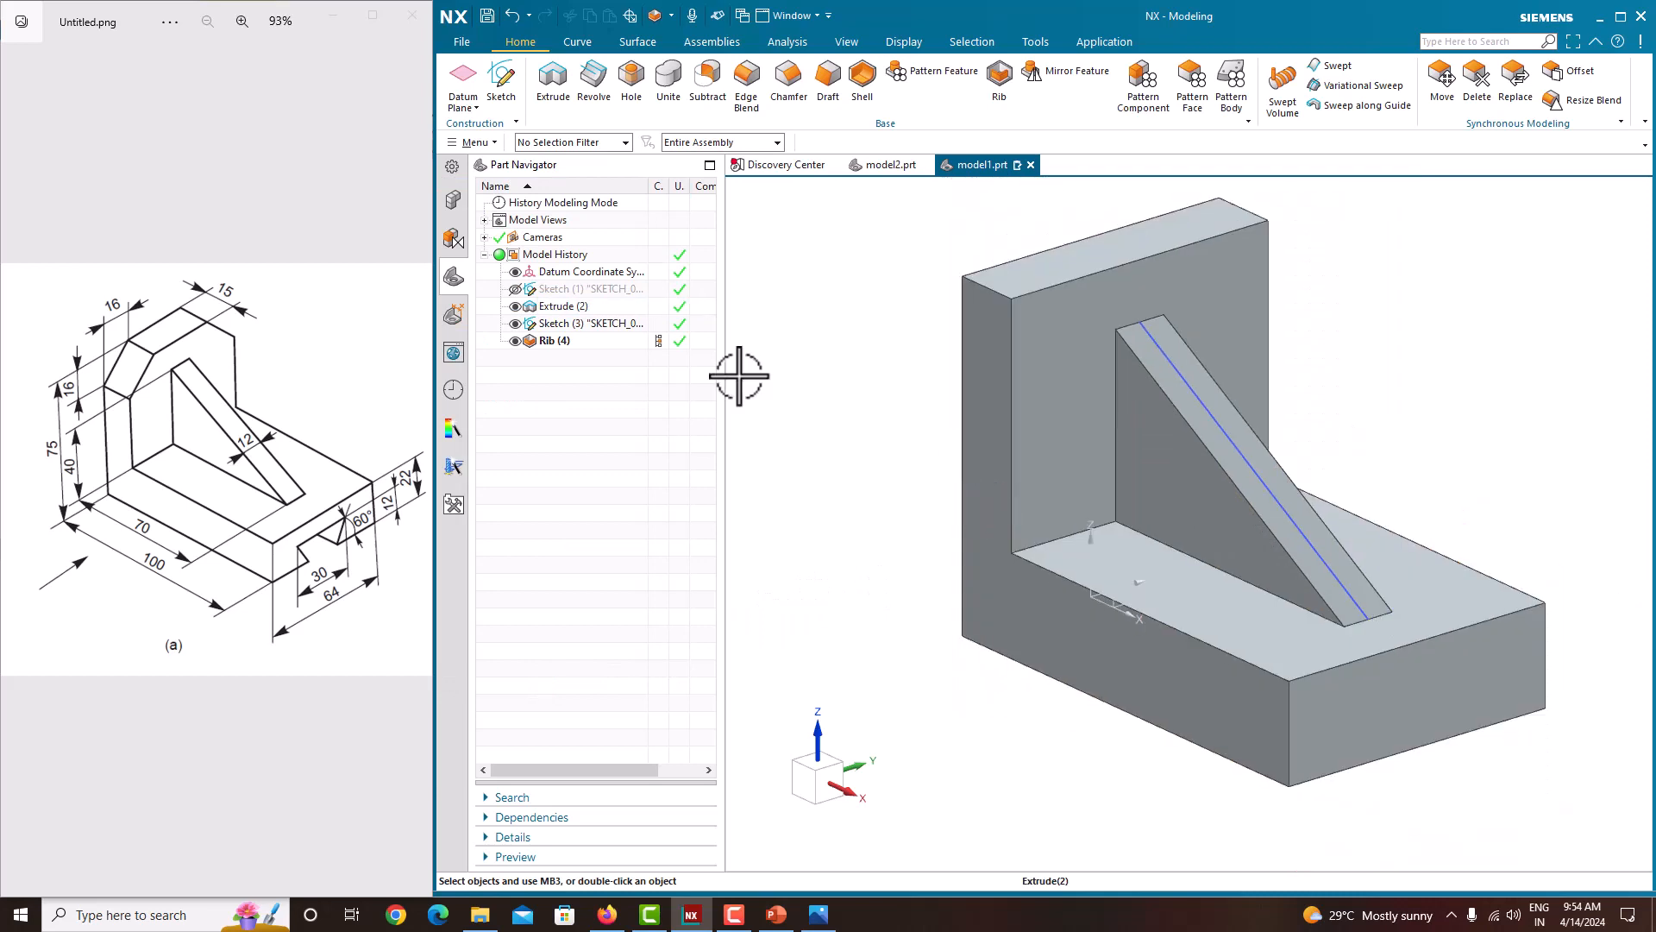
left_click(515, 323)
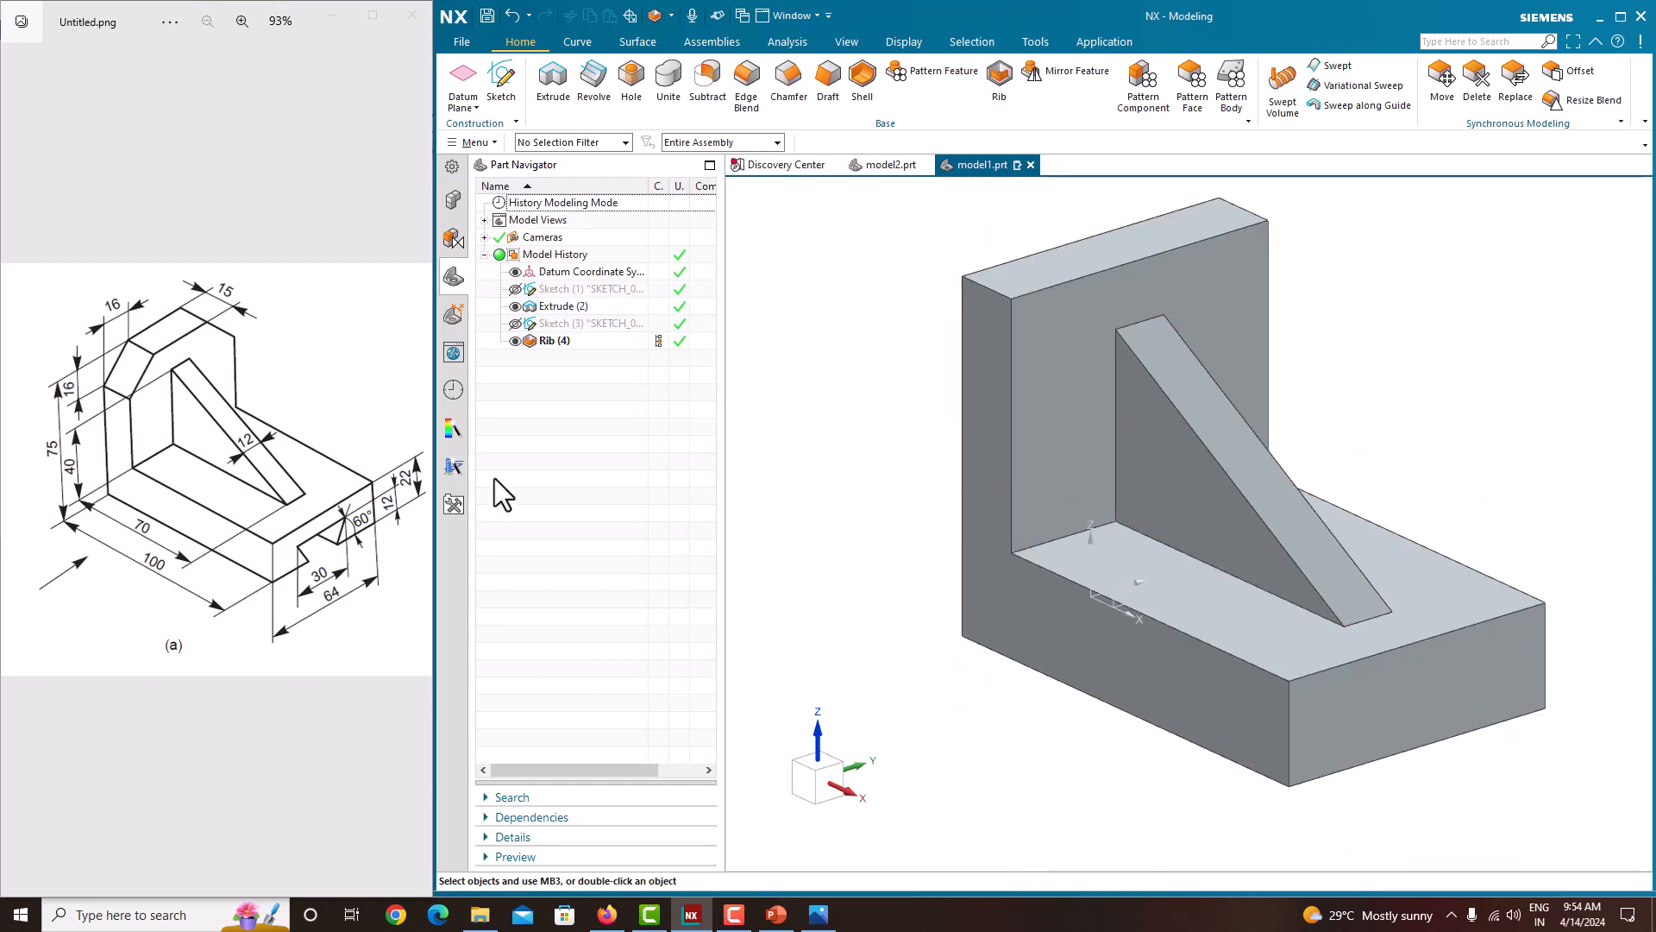
scroll(990, 522, "down", 1)
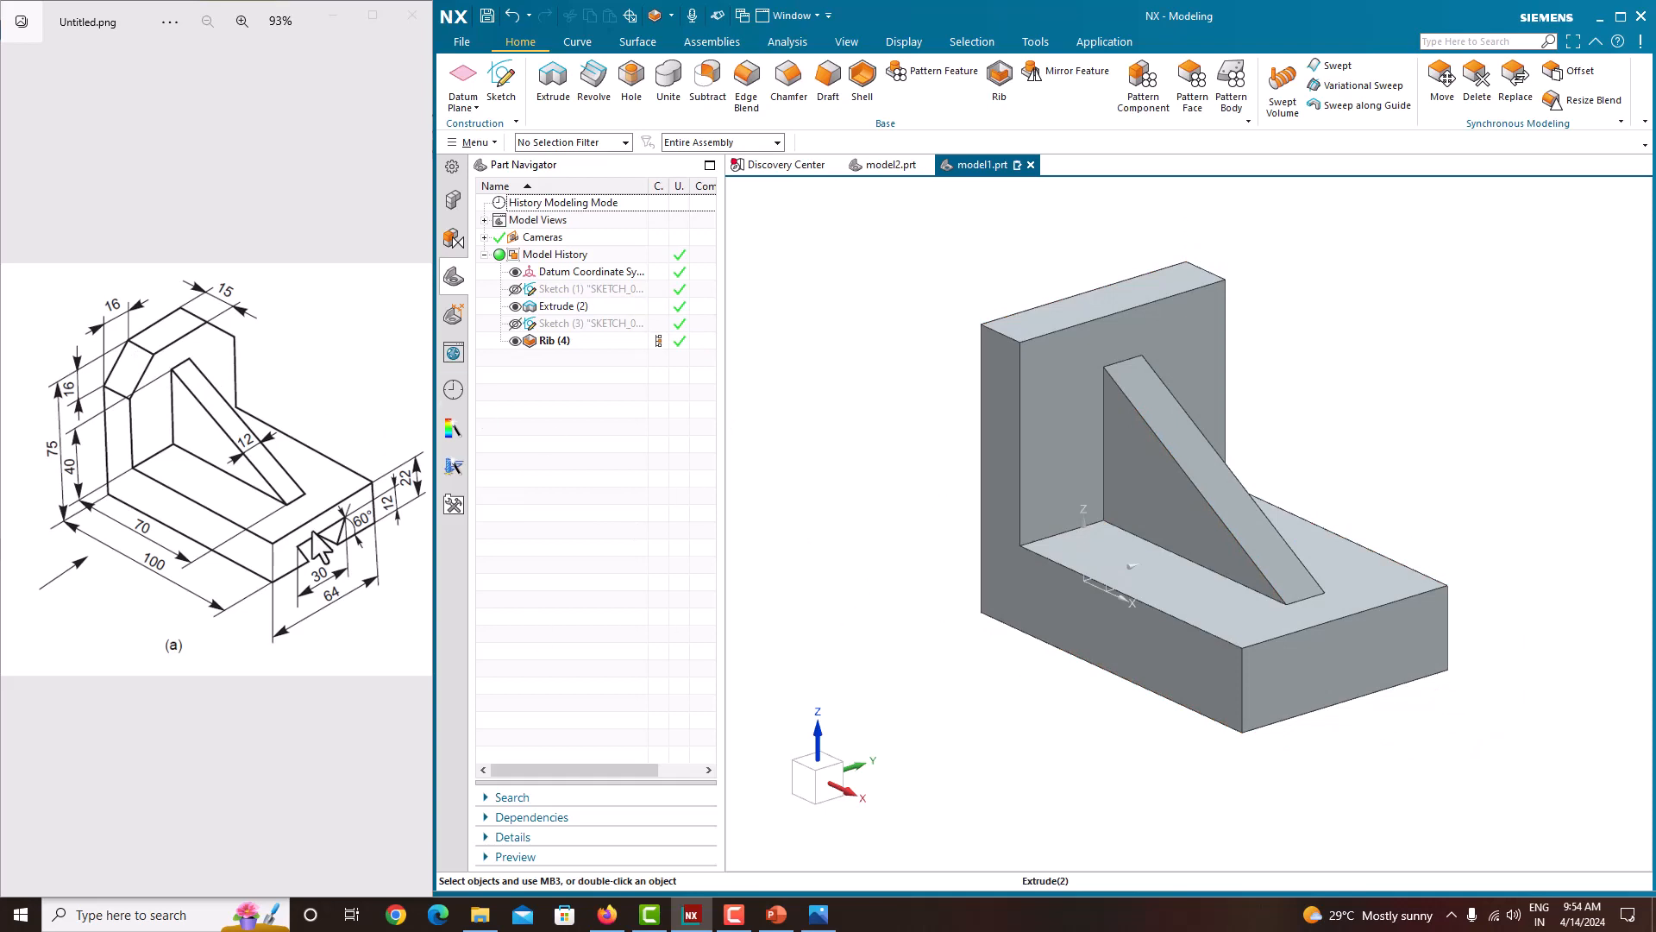
Step: Create a new sketch on the end face of the upright wall, orienting it by the wall's edge
left_click(498, 81)
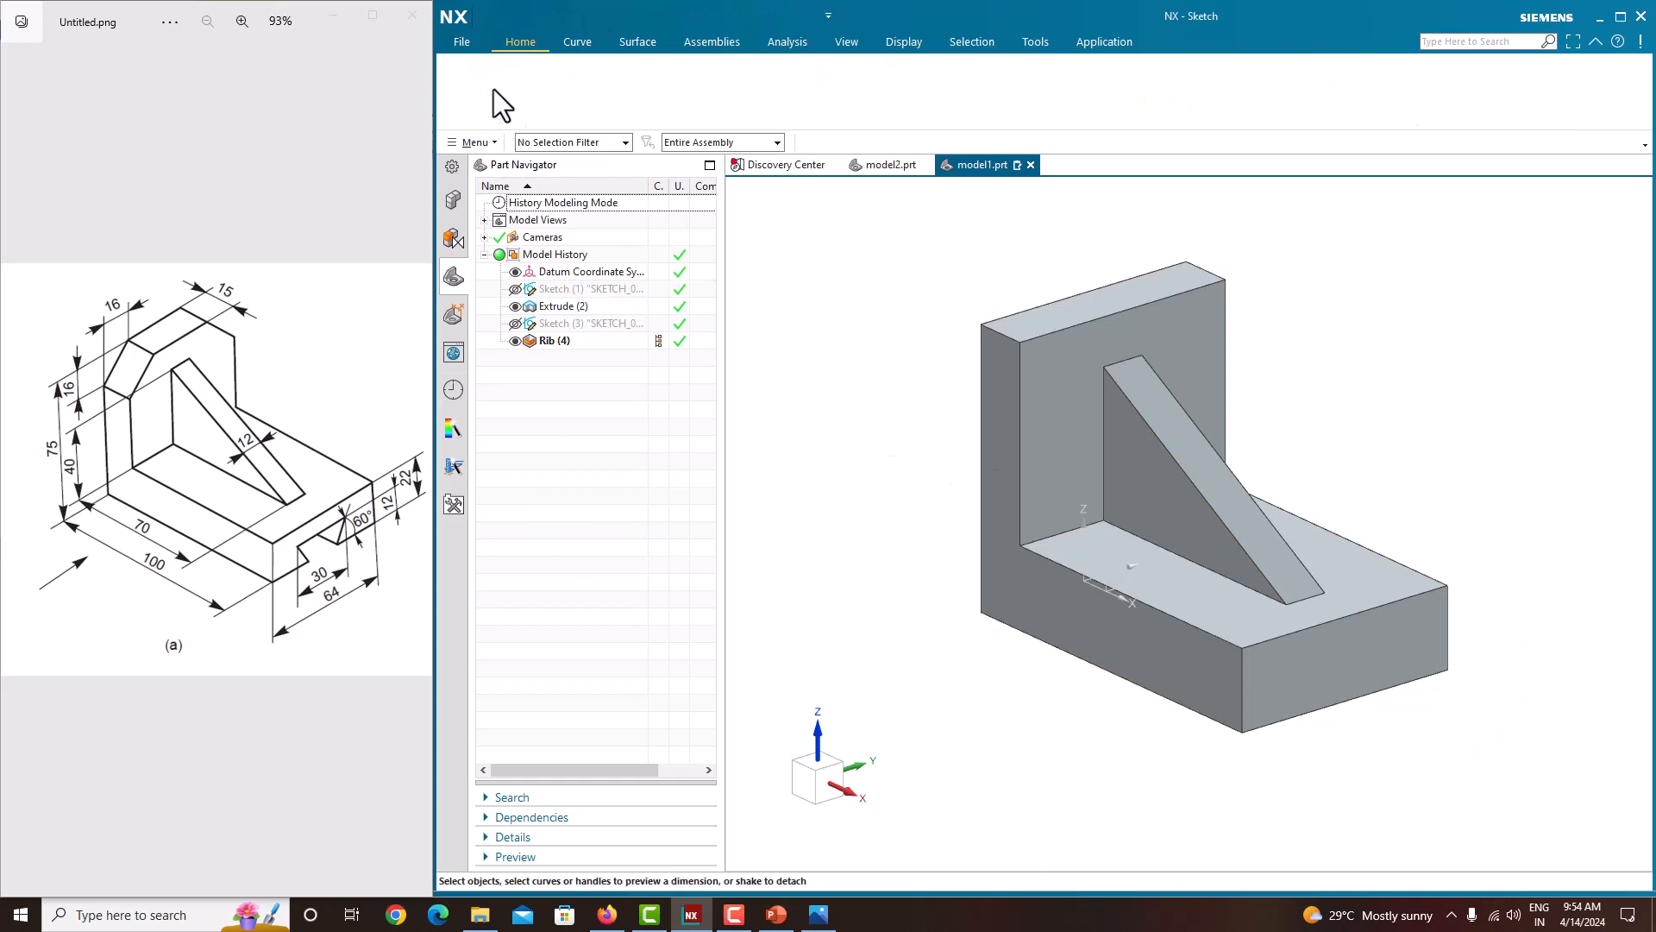
left_click(1024, 370)
left_click_drag(1027, 483, 1019, 547)
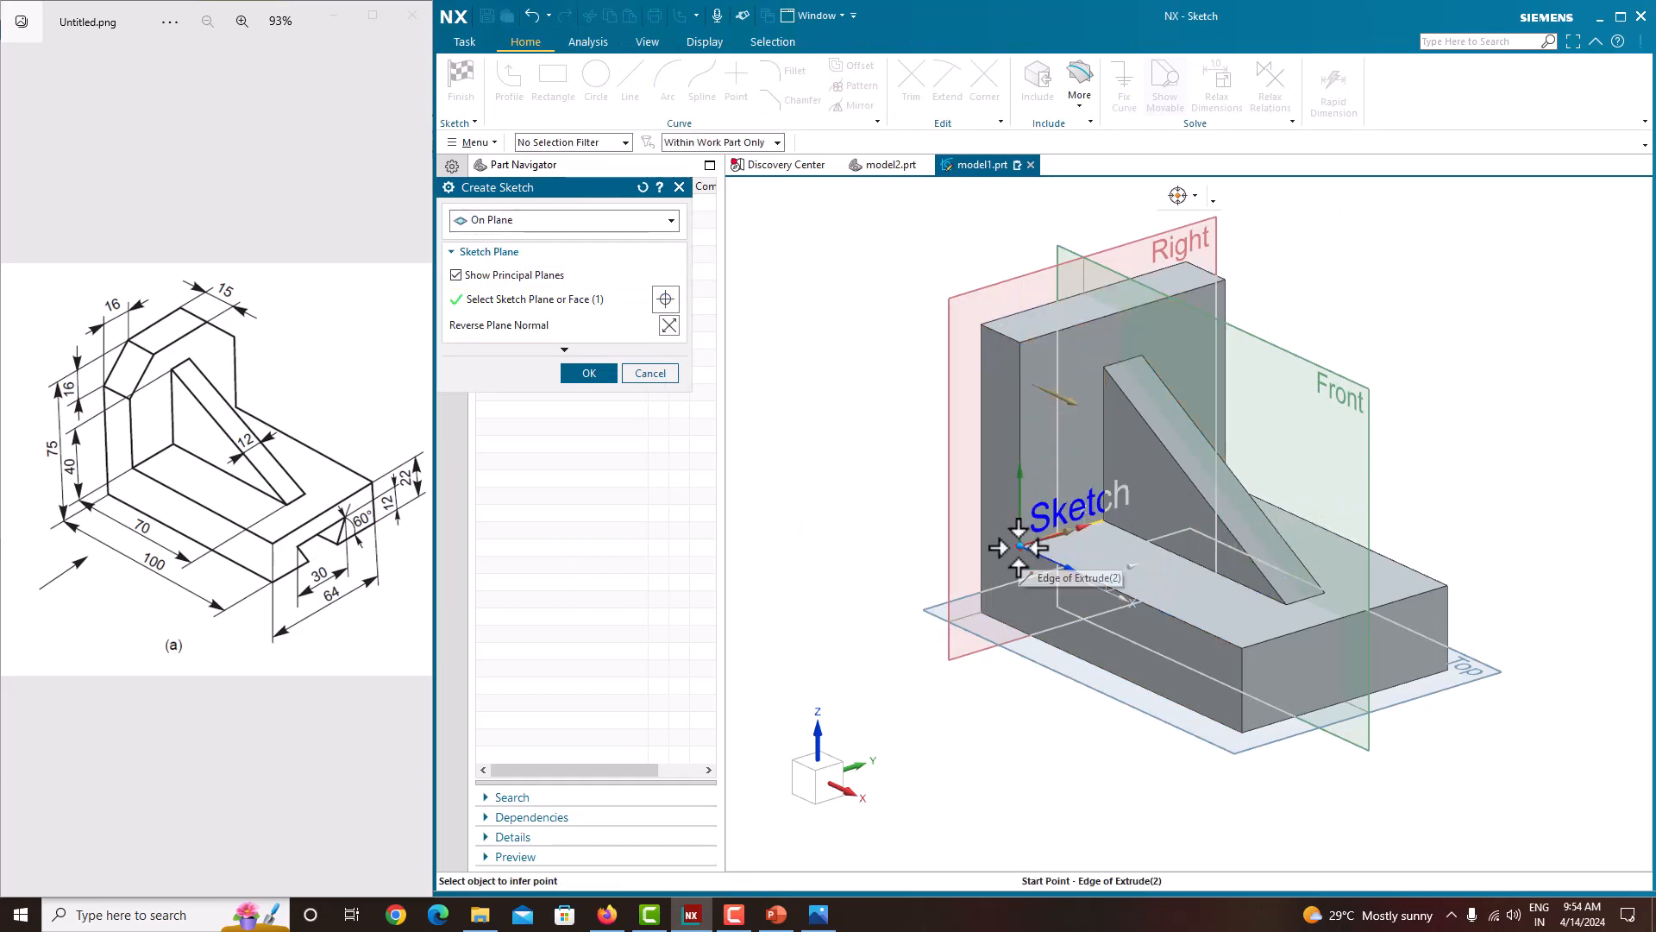
left_click(590, 373)
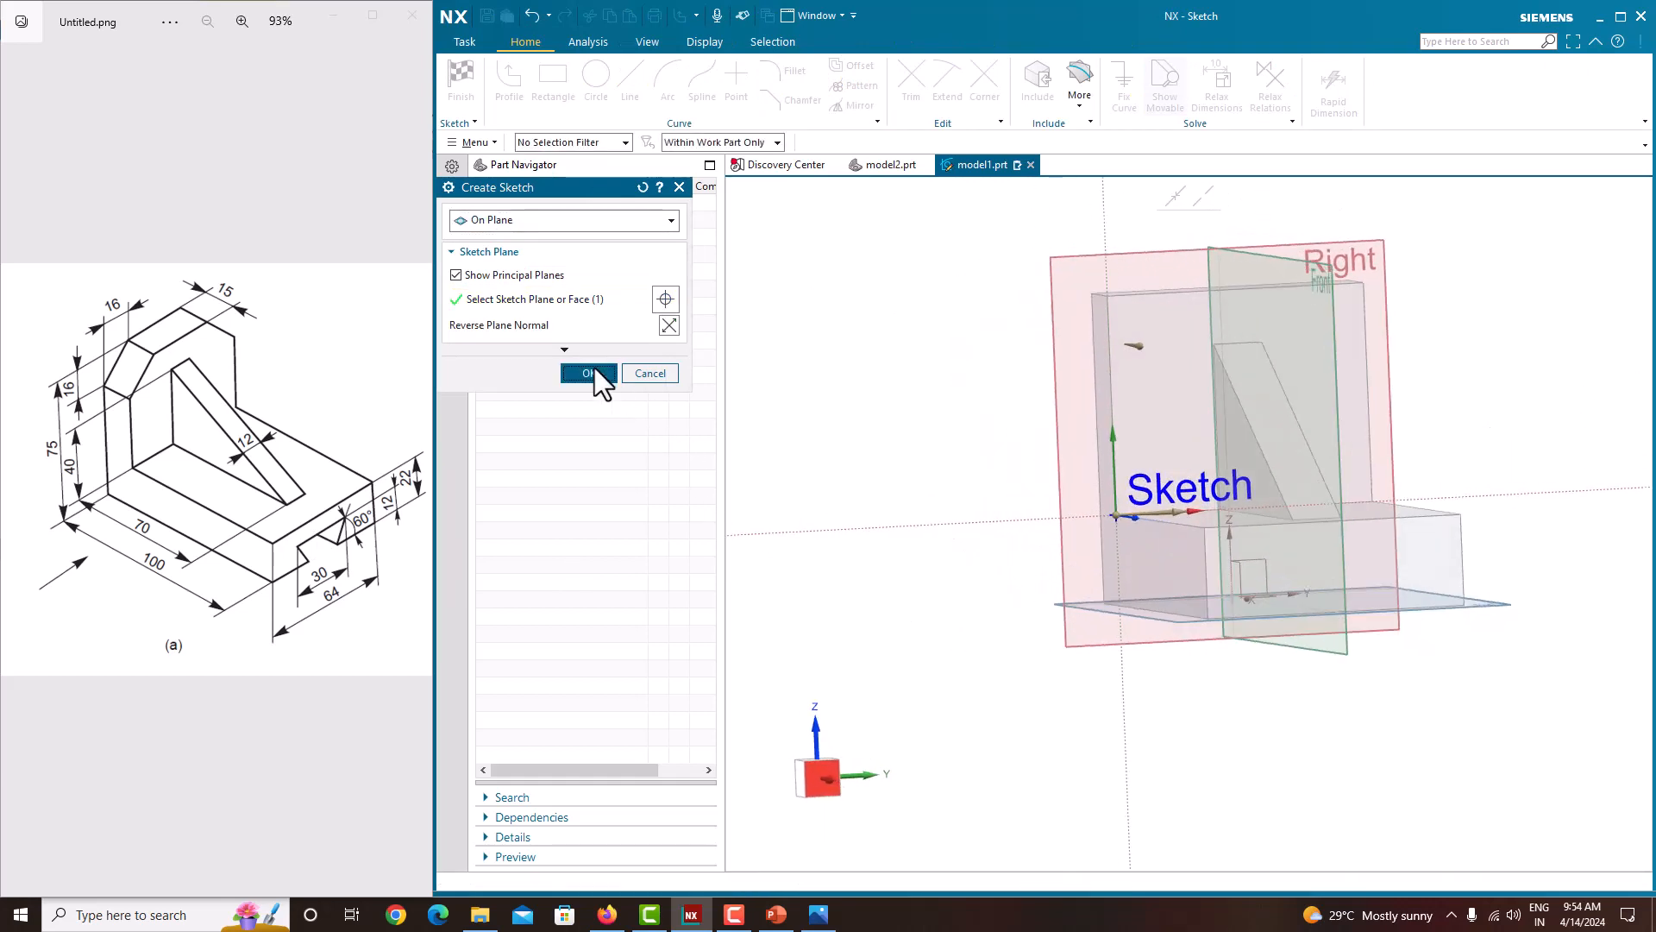
scroll(1055, 494, "down", 4)
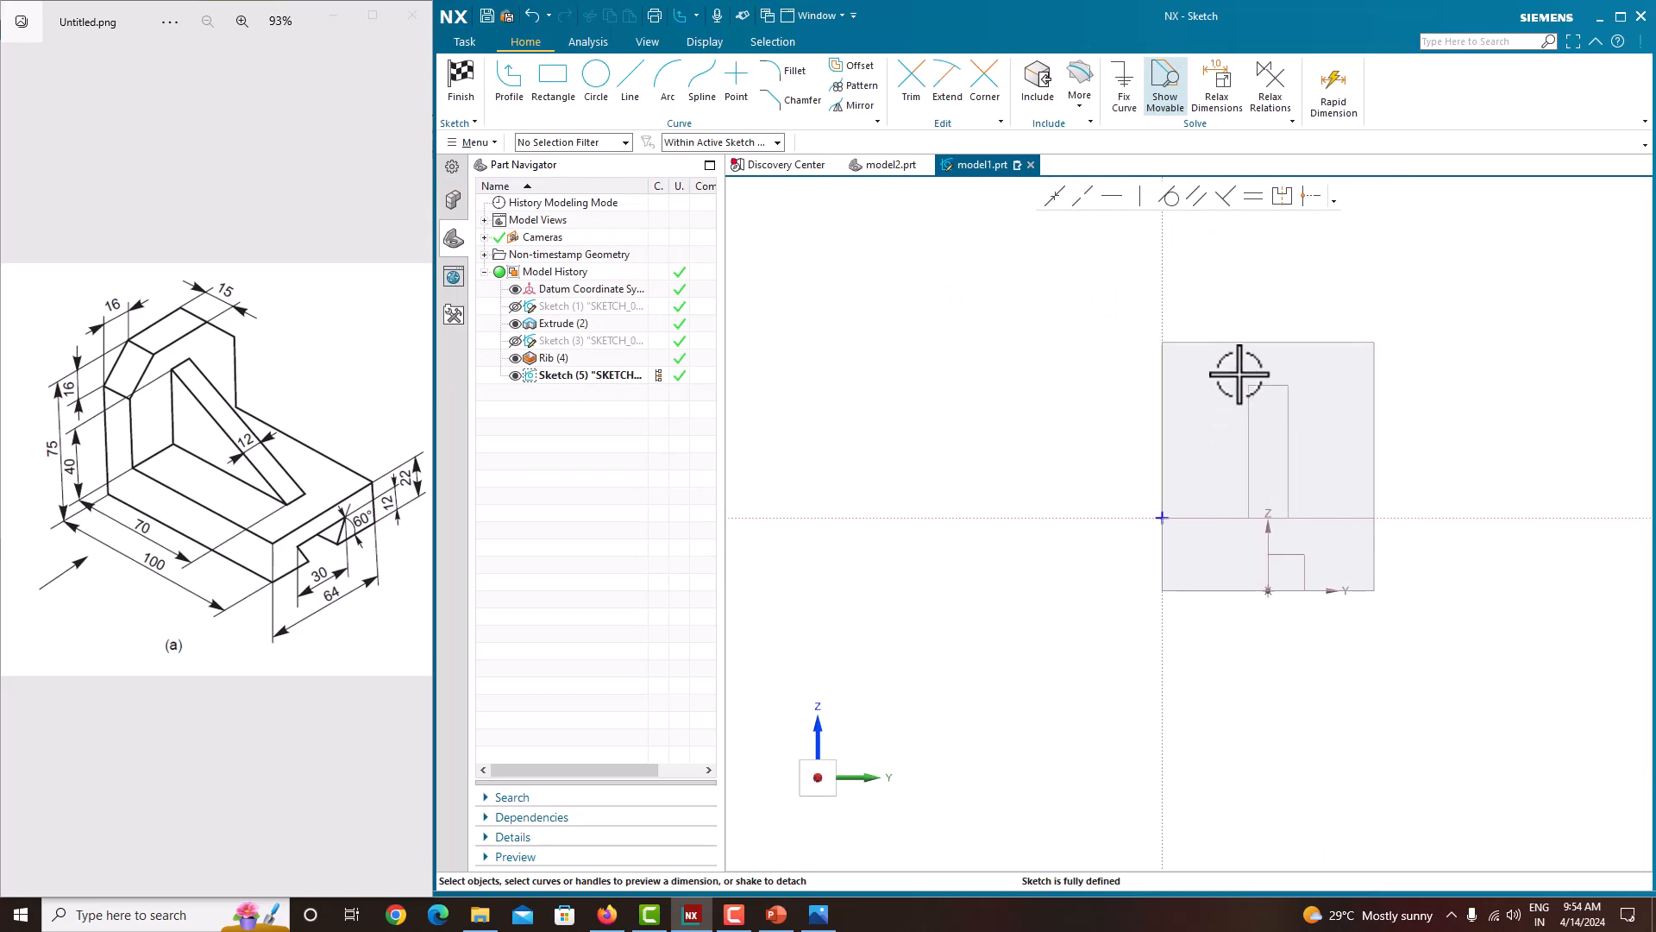
scroll(1250, 341, "up", 4)
scroll(922, 415, "down", 3)
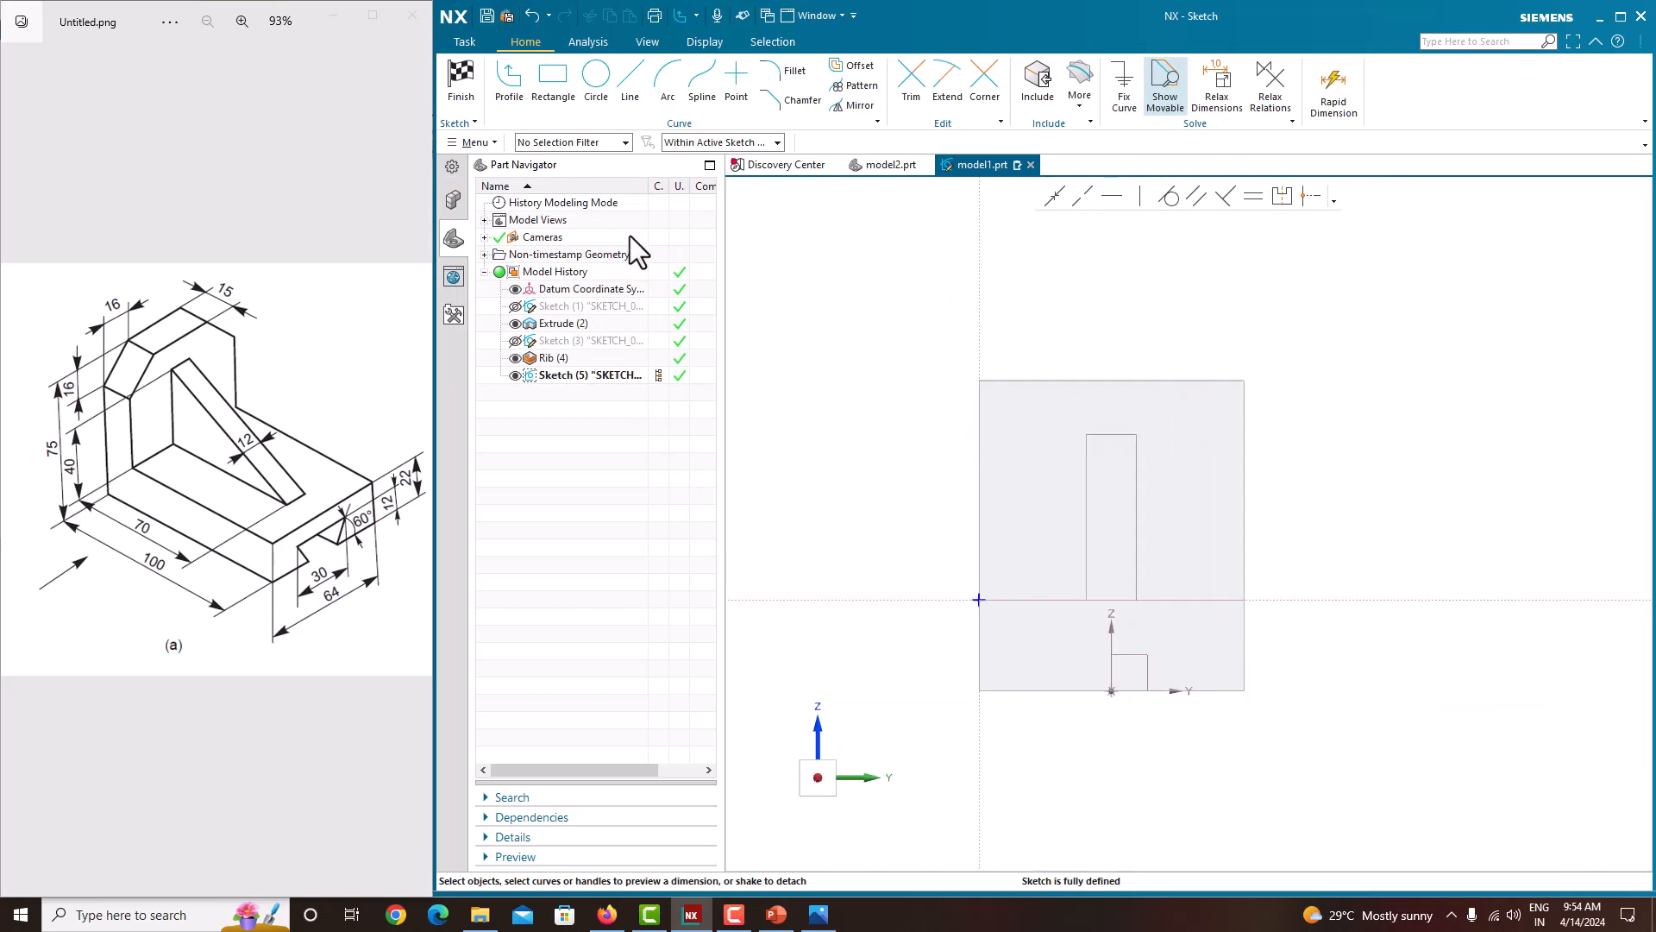
Step: With the Profile tool and work-part-only selection, try sketching a closed triangle in the upright's upper corner between its top and side edges
left_click(505, 83)
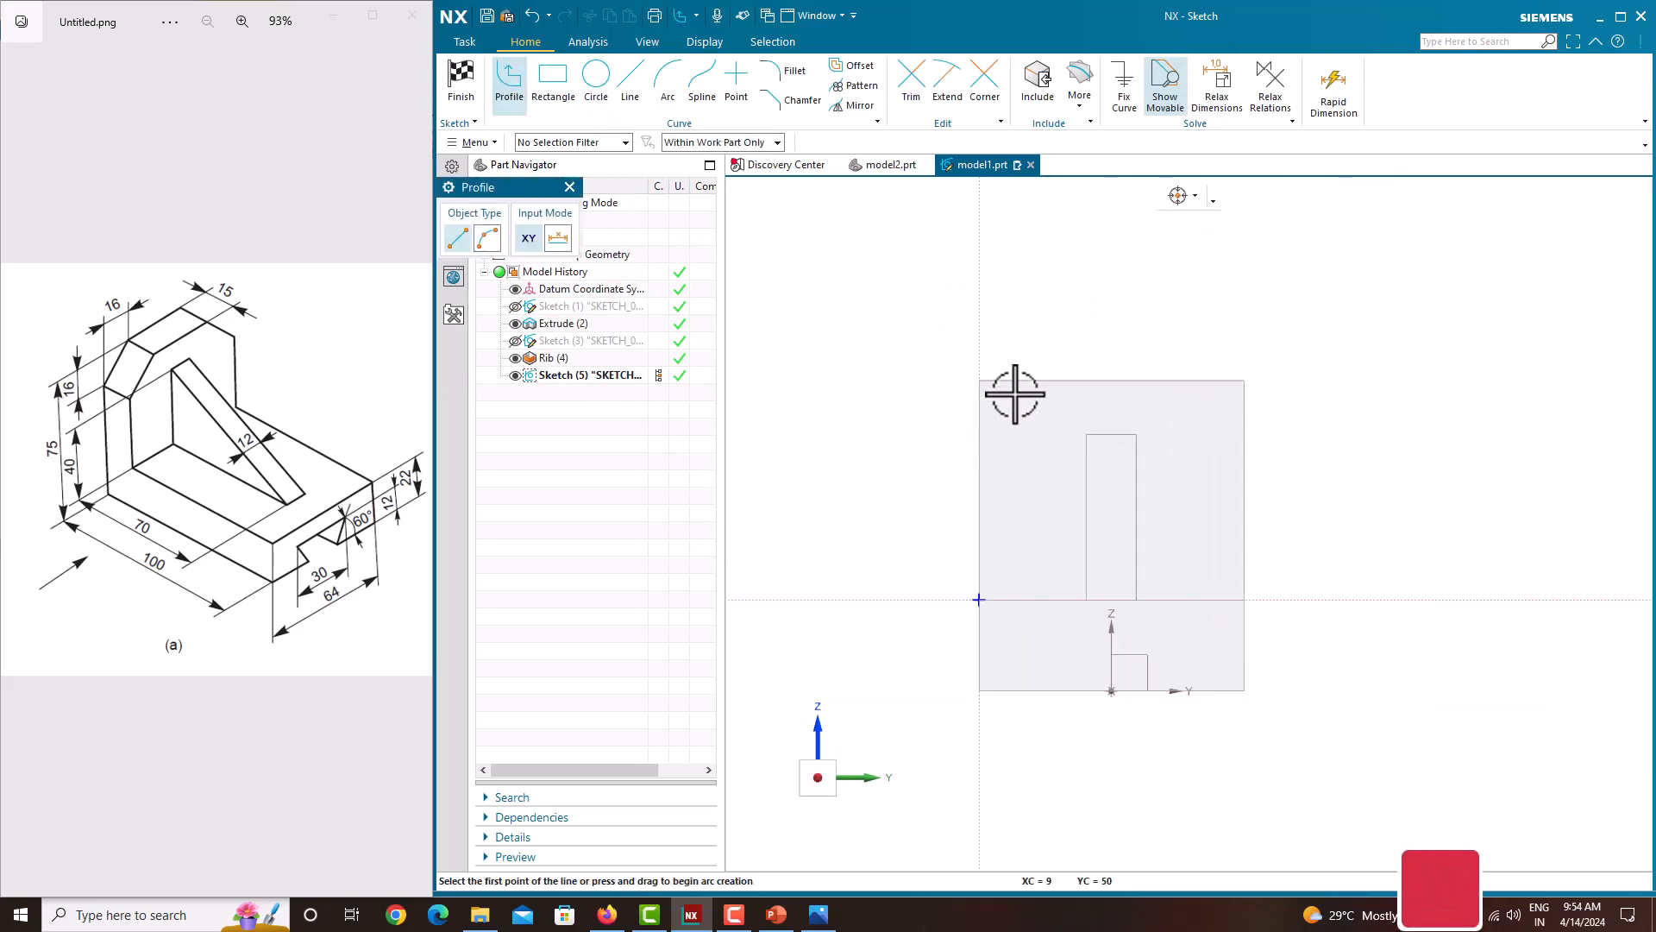
scroll(1014, 394, "up", 2)
left_click(724, 143)
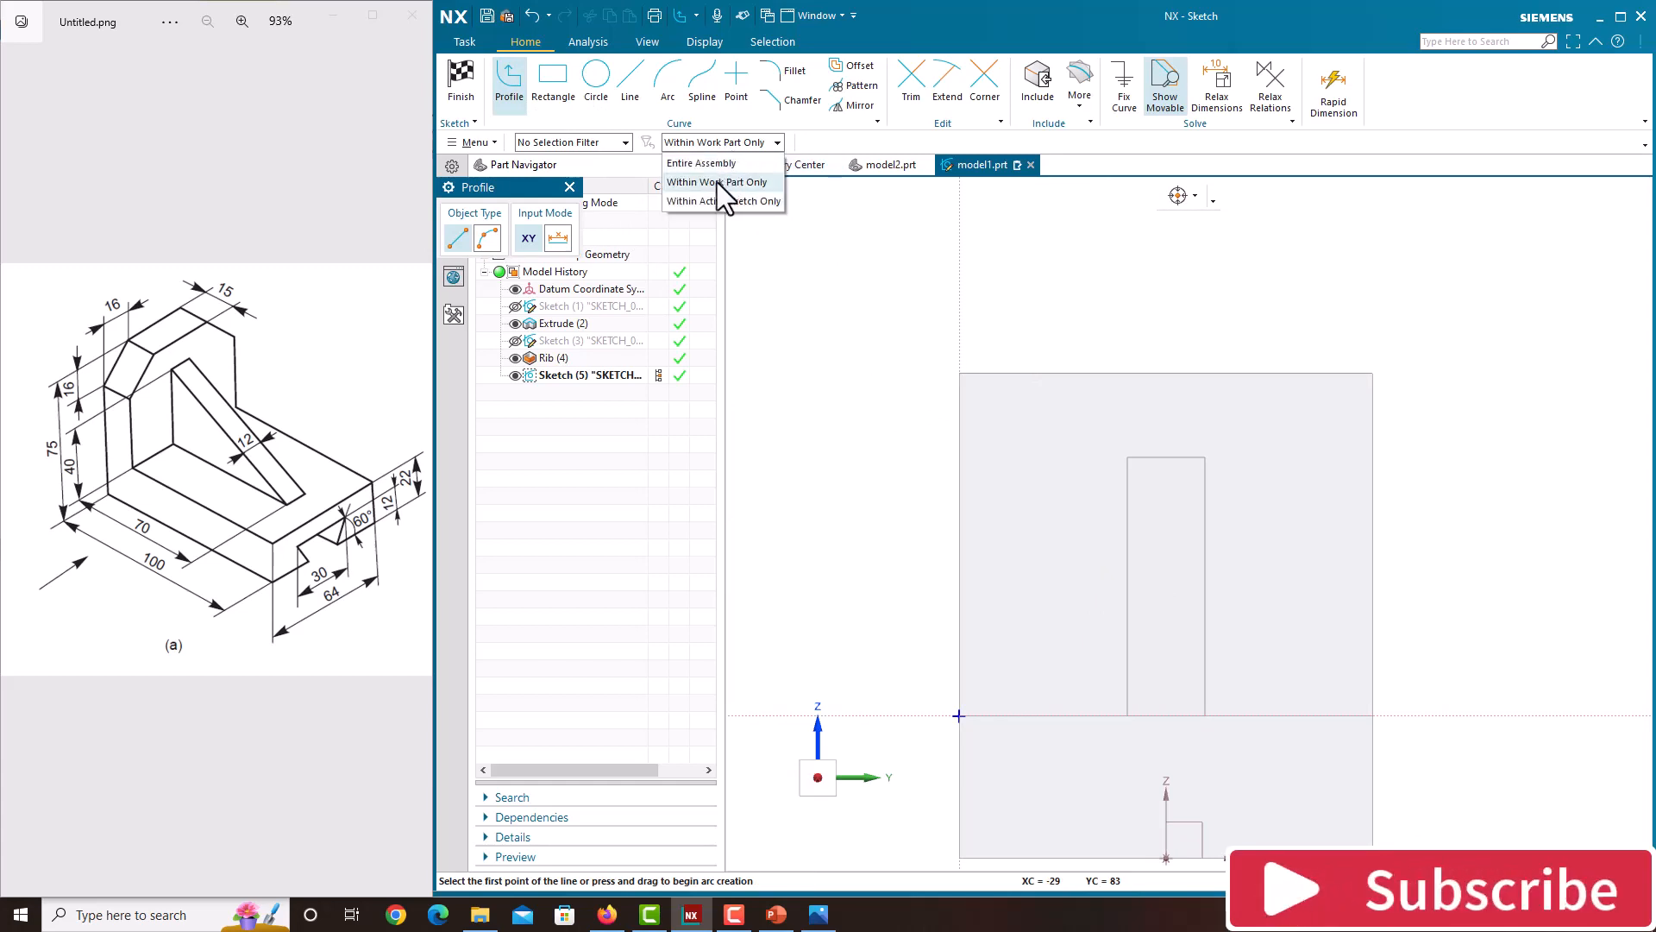
left_click(716, 183)
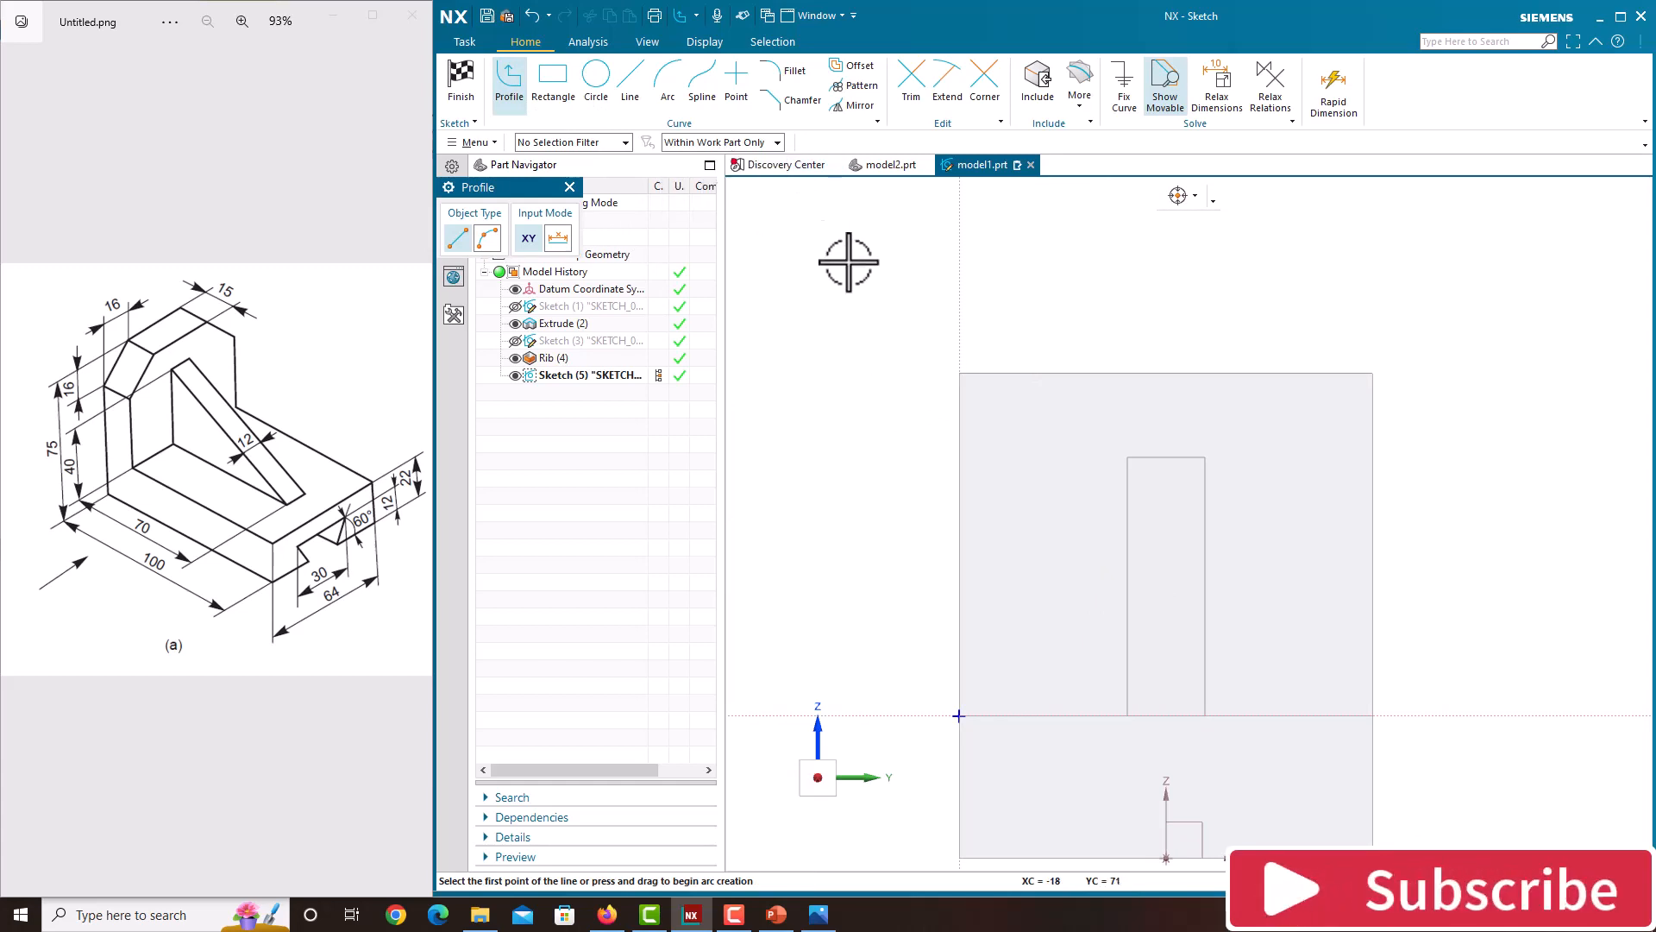
left_click(957, 372)
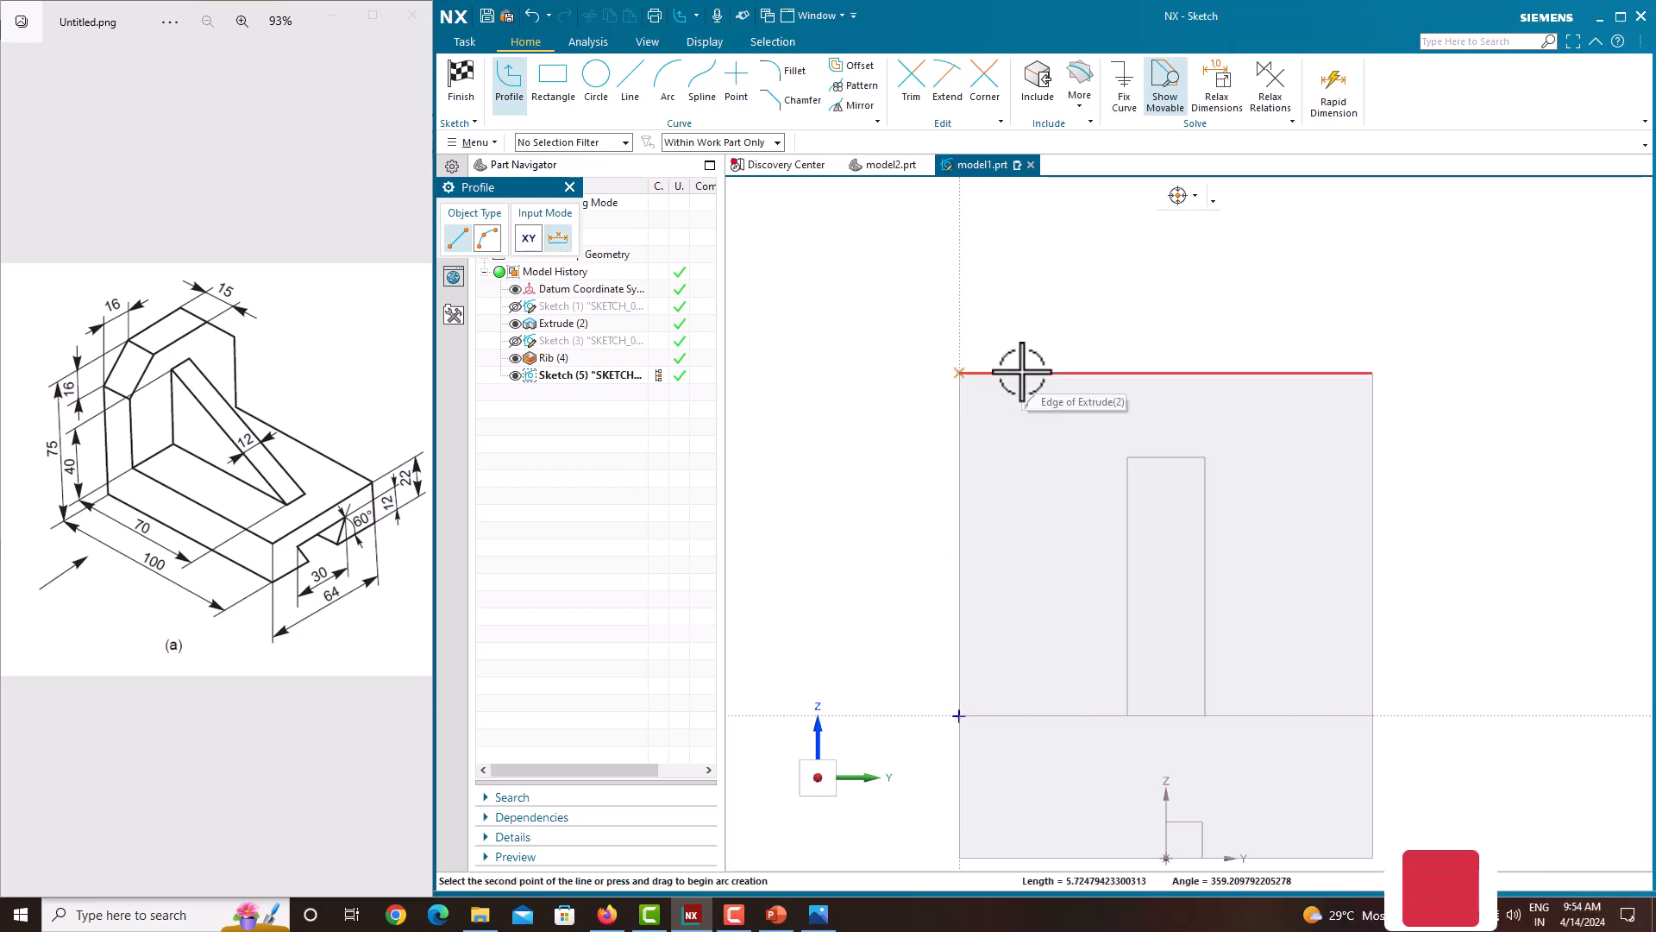
left_click(1066, 372)
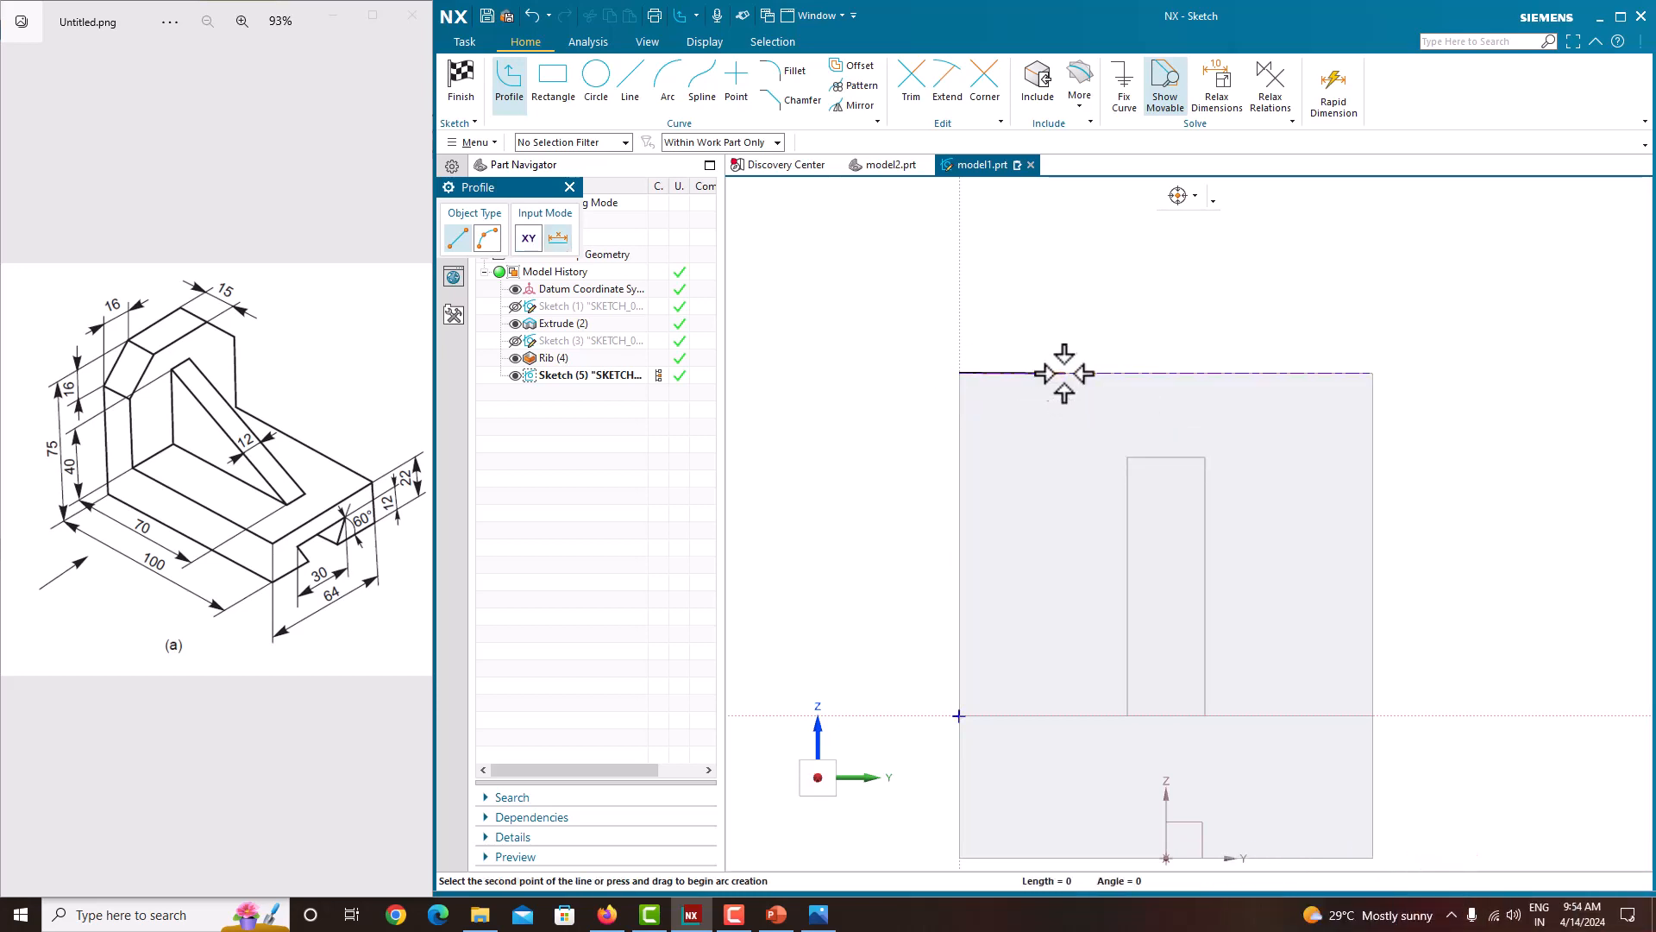
left_click(959, 477)
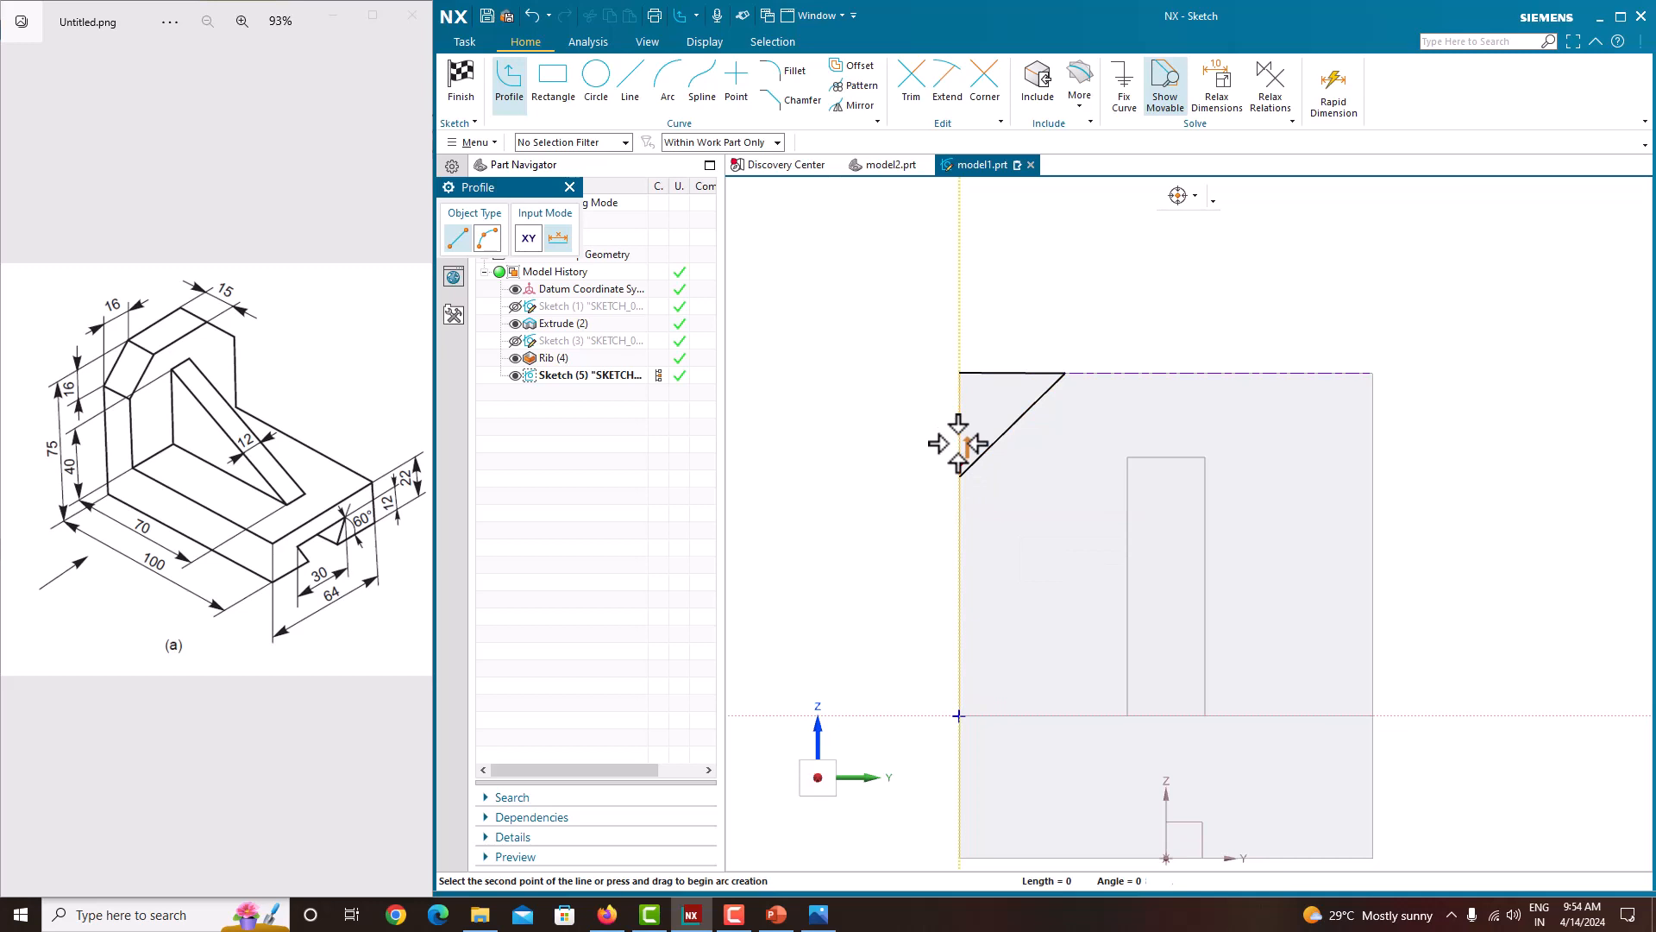
left_click(957, 374)
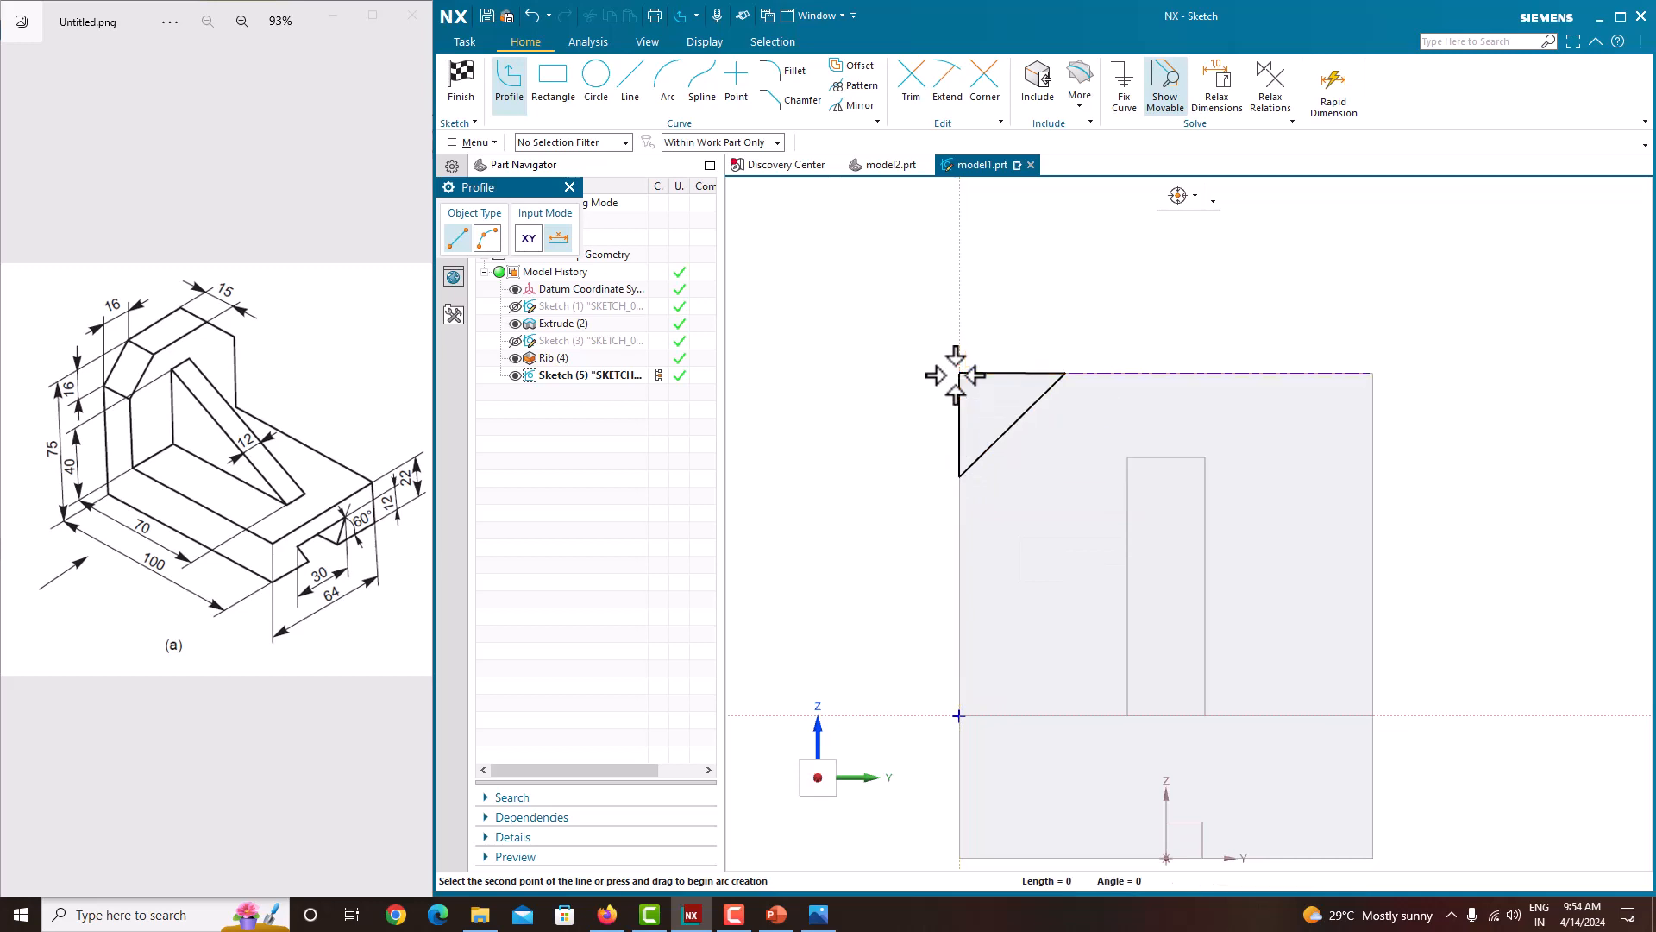
right_click(869, 299)
left_click(887, 312)
Step: Sketch a closed triangle in the upright's upper corner, starting and ending at the corner of its top and side edges
scroll(963, 361, "up", 3)
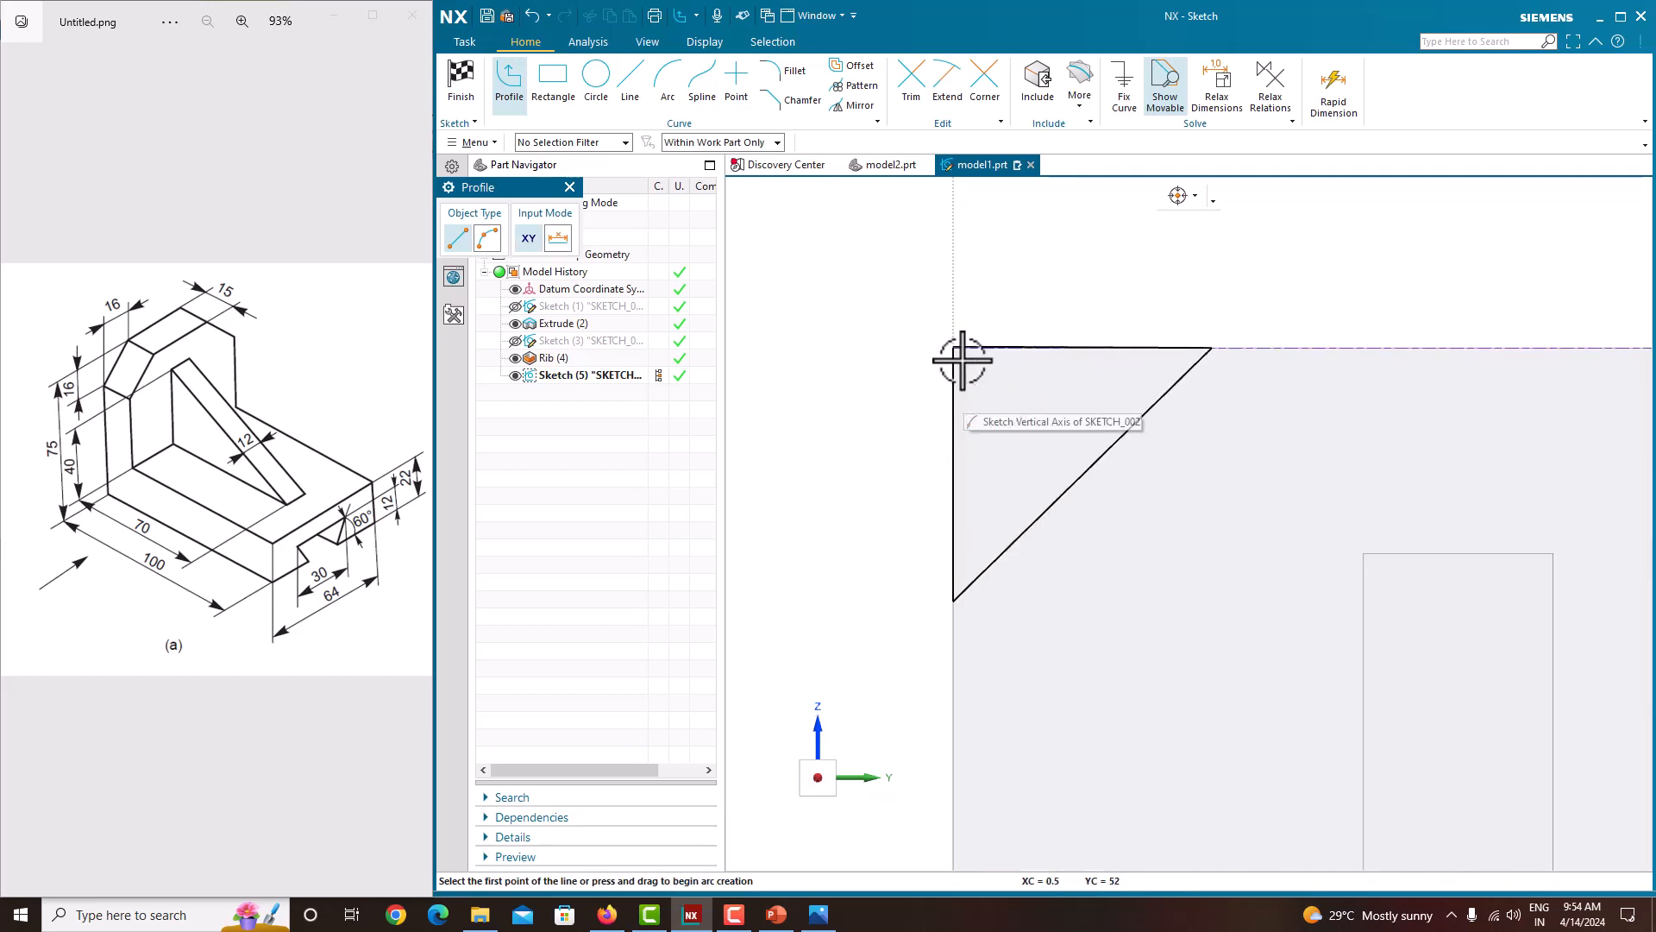
scroll(962, 360, "up", 3)
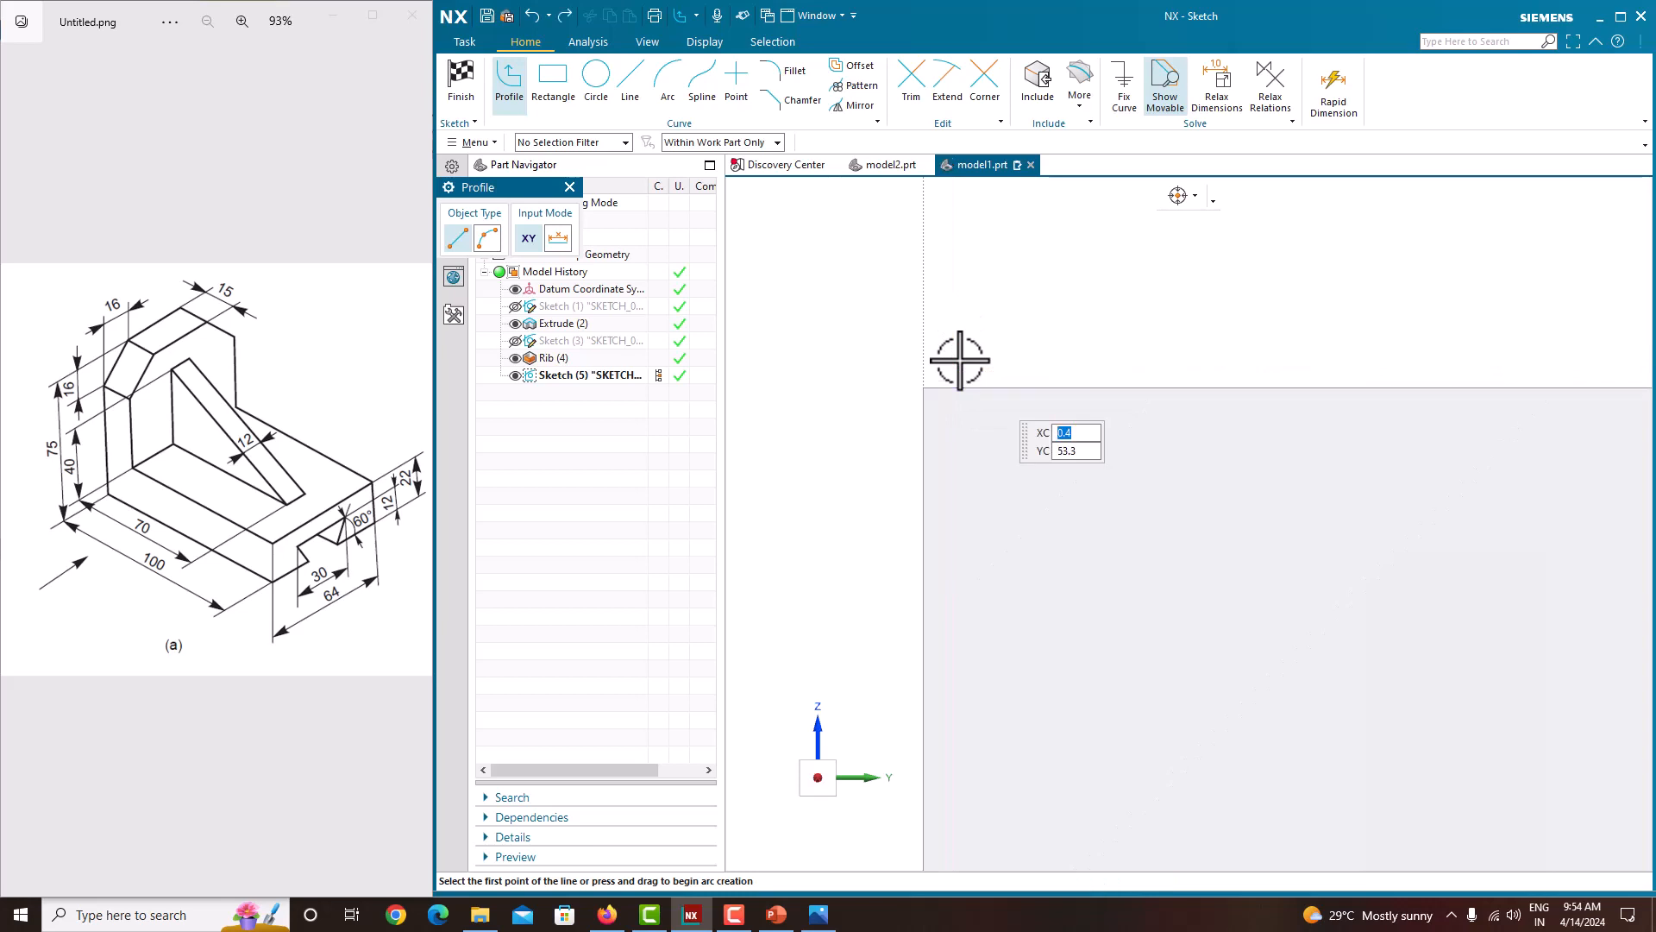
scroll(960, 360, "down", 2)
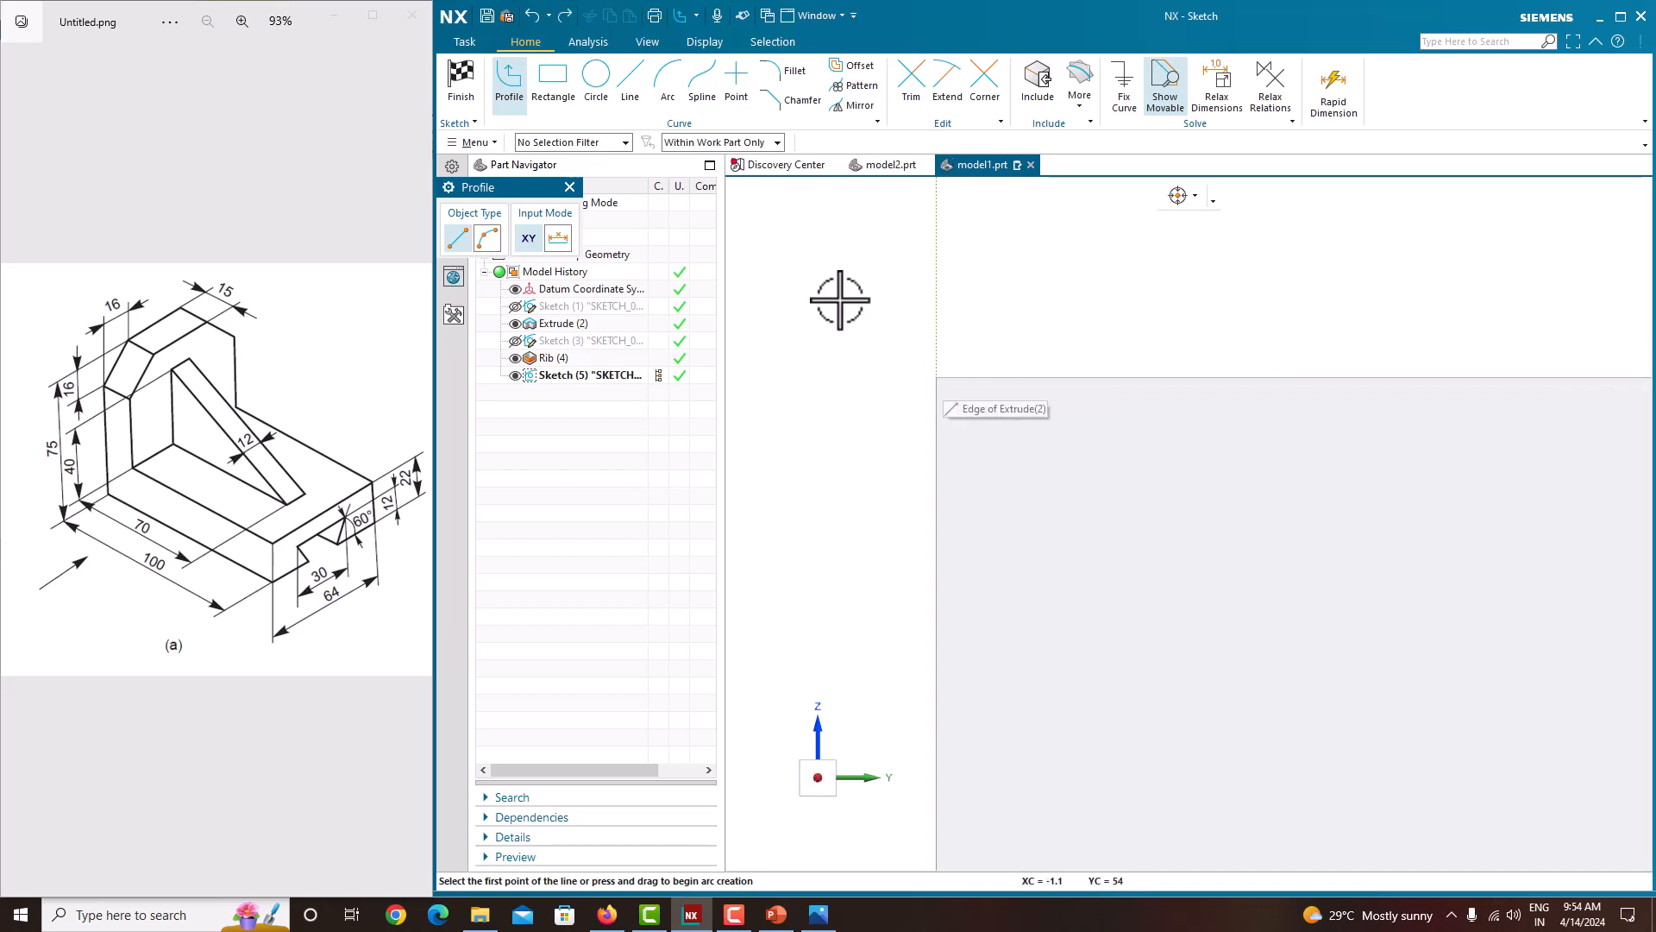
right_click(945, 379)
left_click(951, 381)
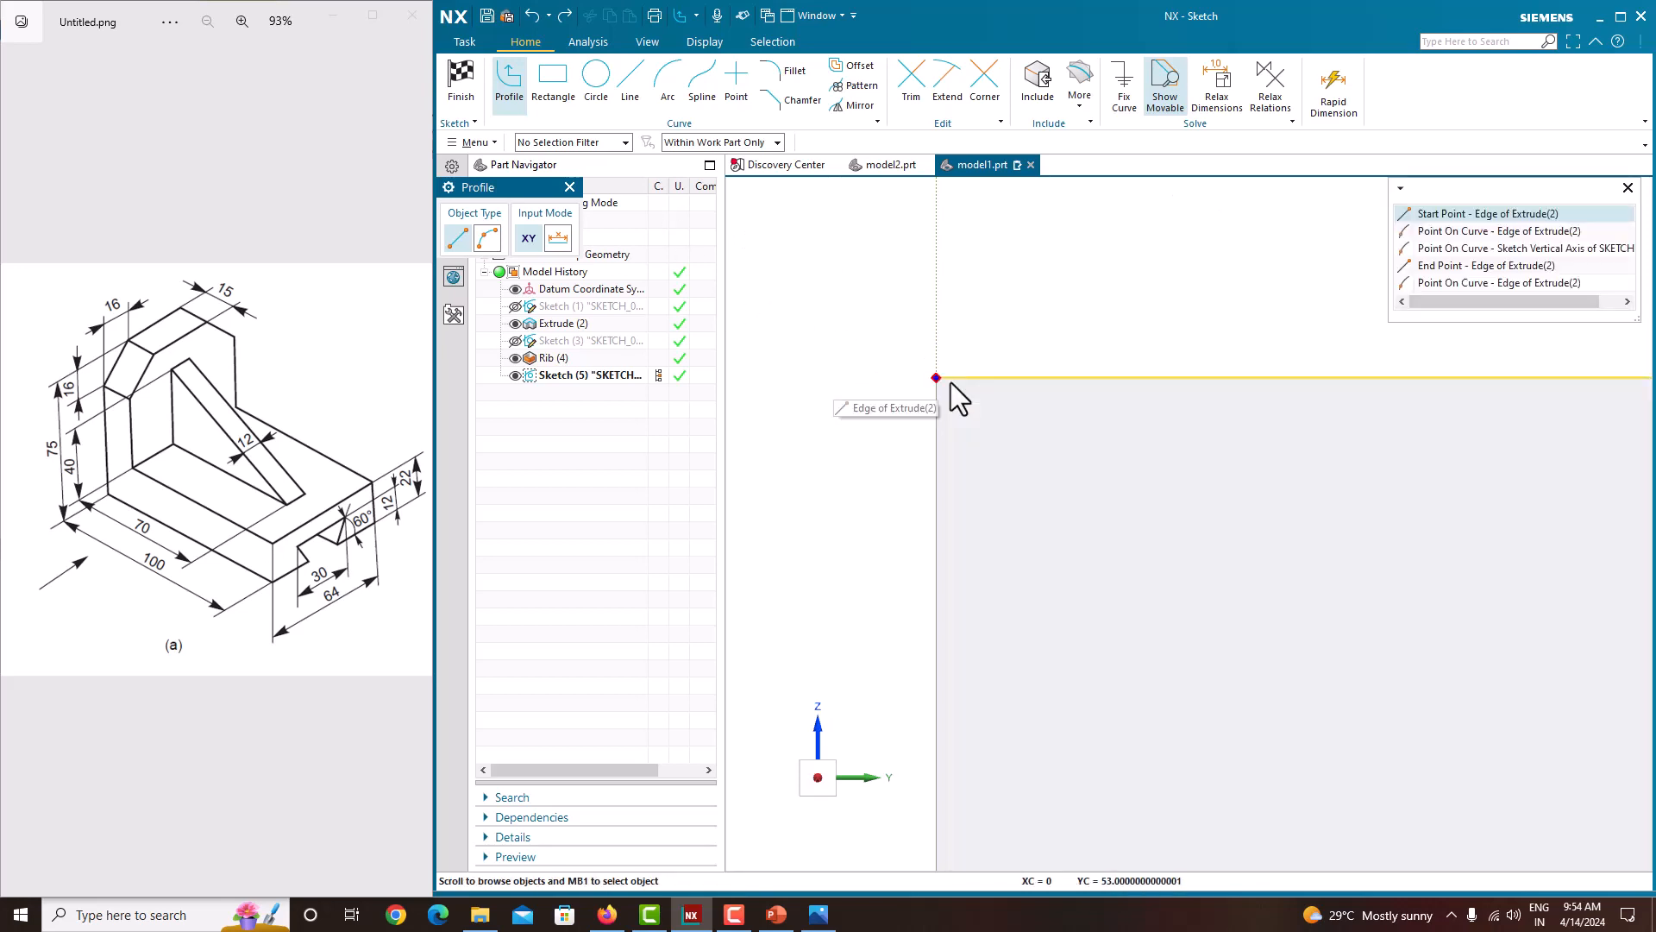
left_click(1482, 216)
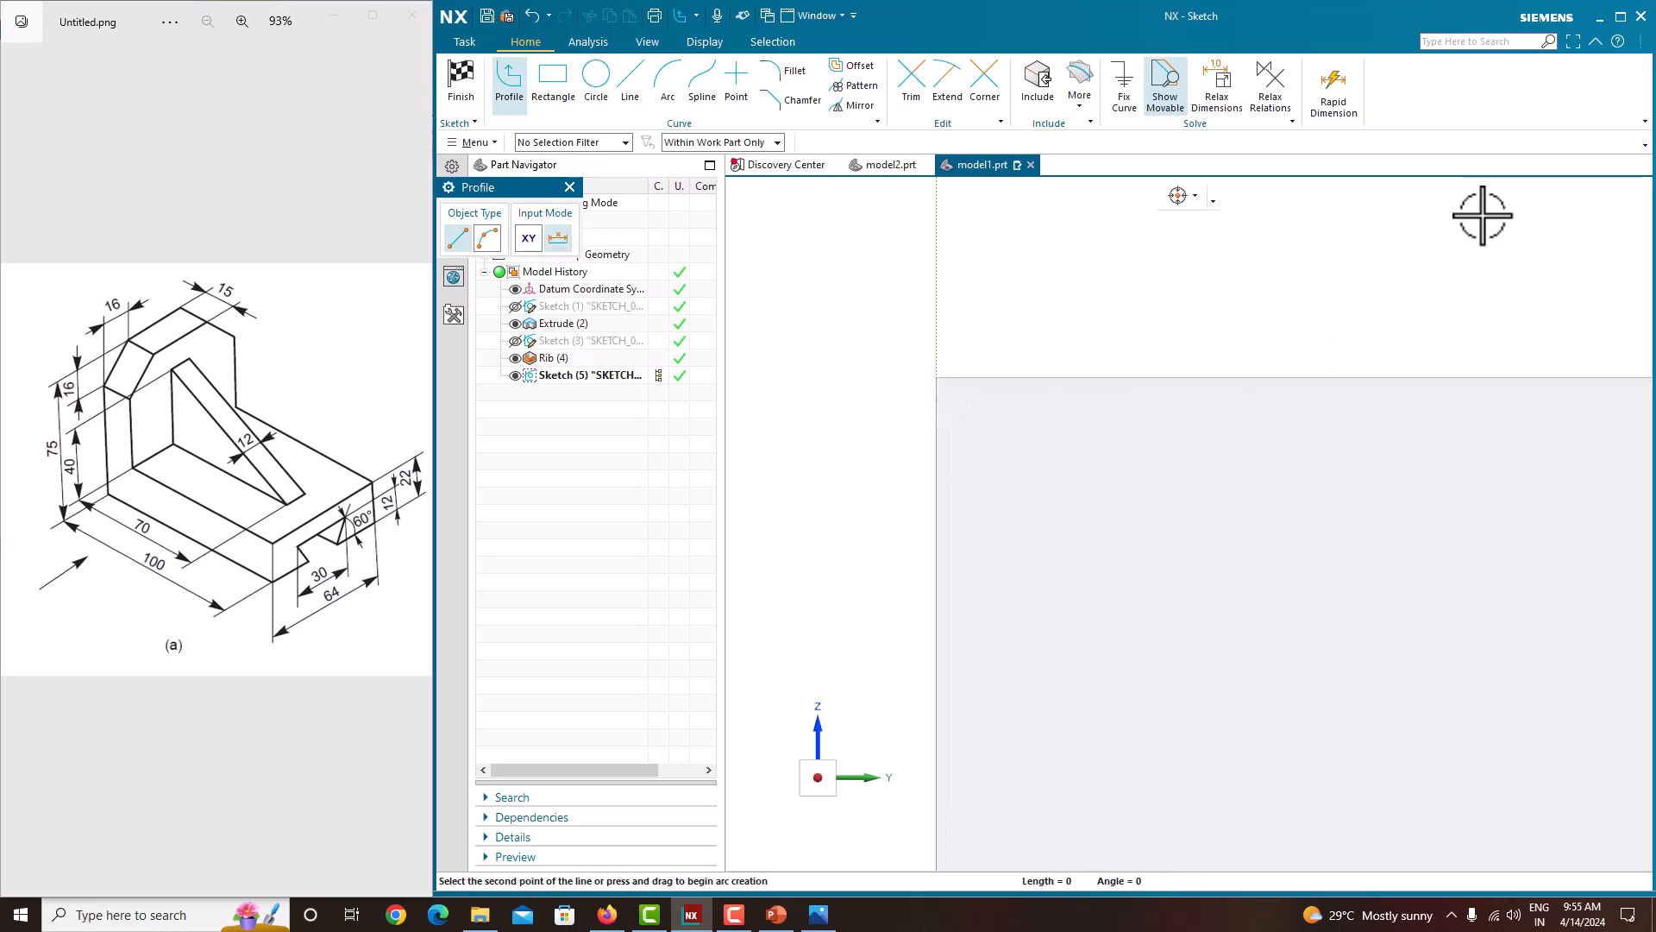
left_click(1275, 378)
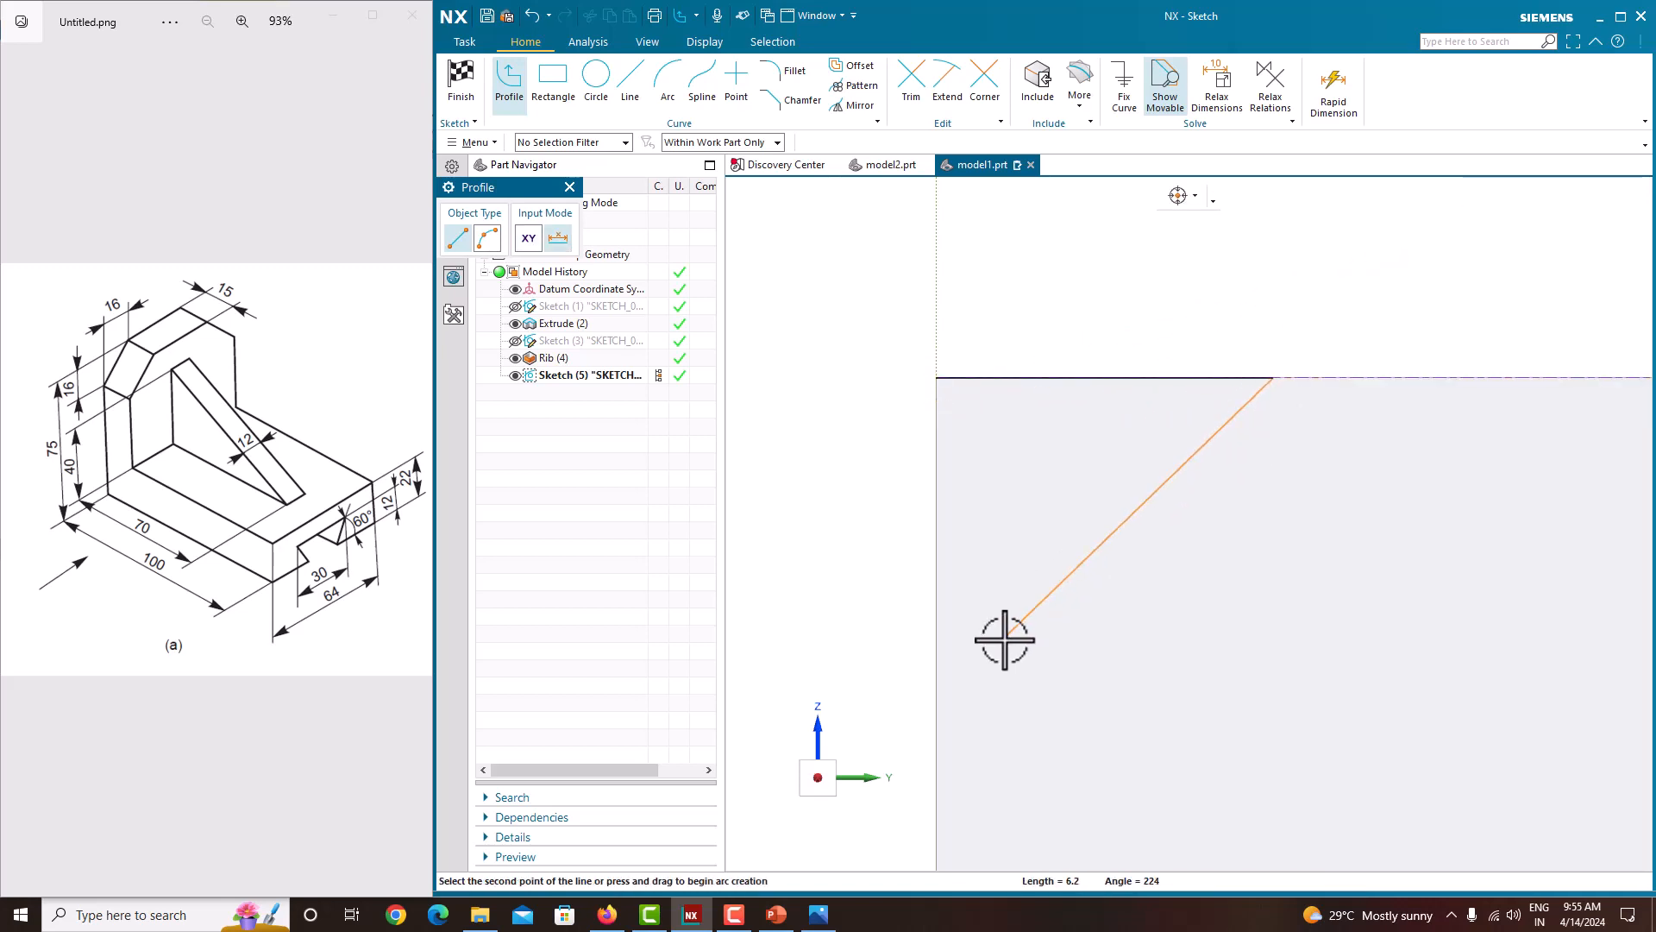
left_click(937, 674)
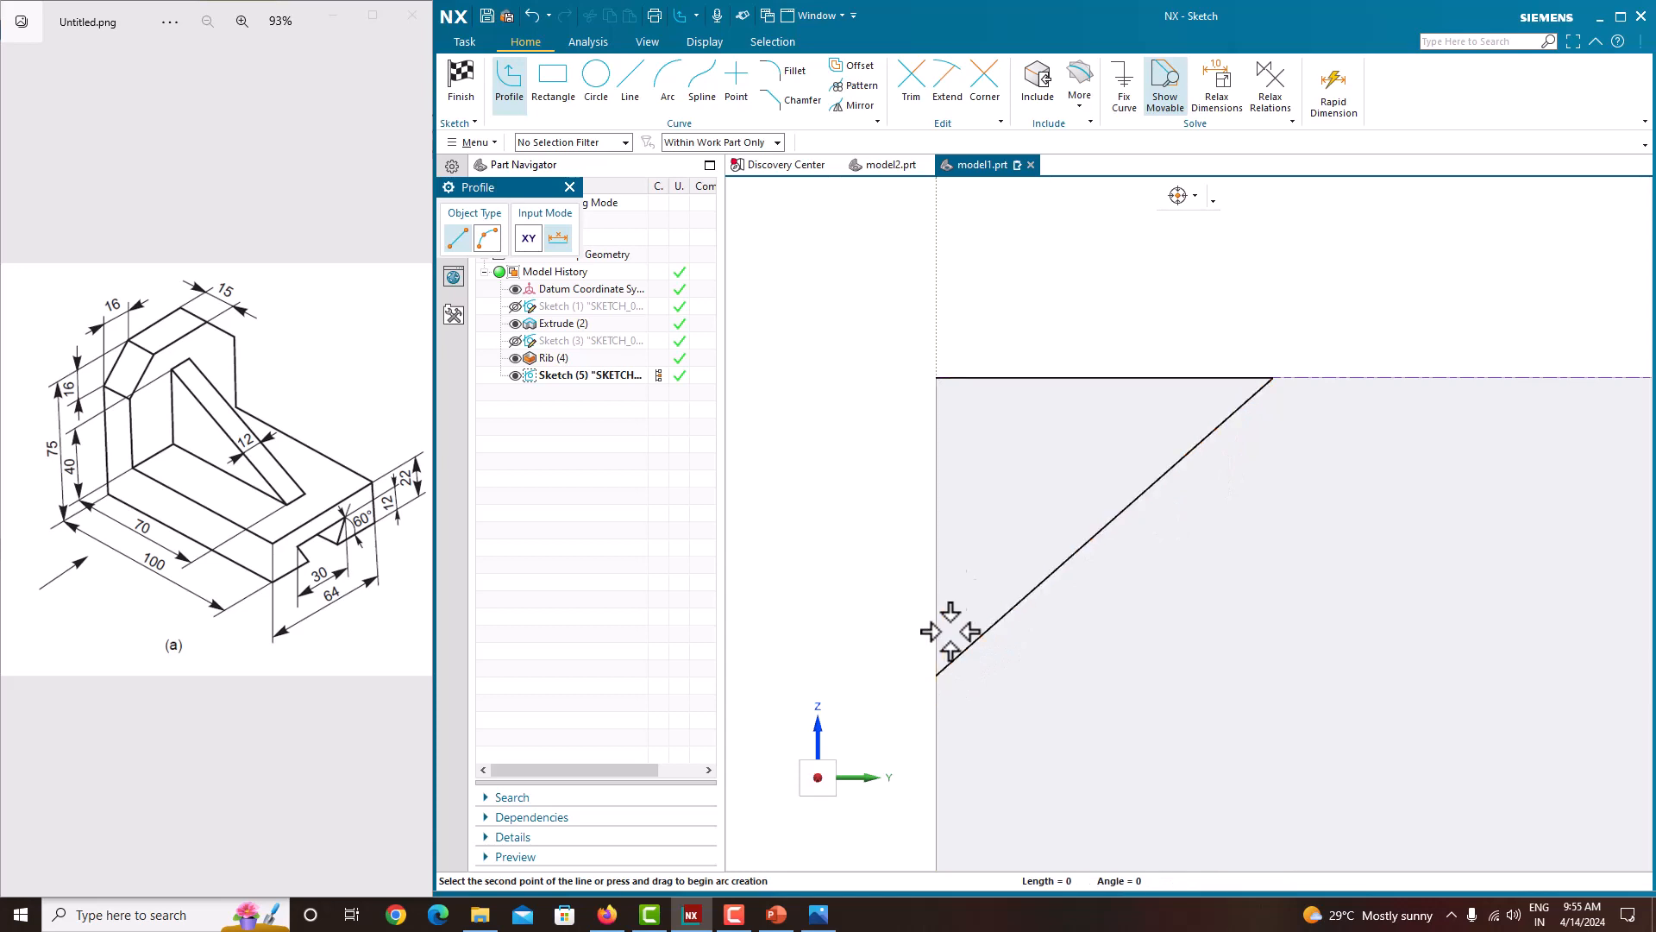
right_click(939, 377)
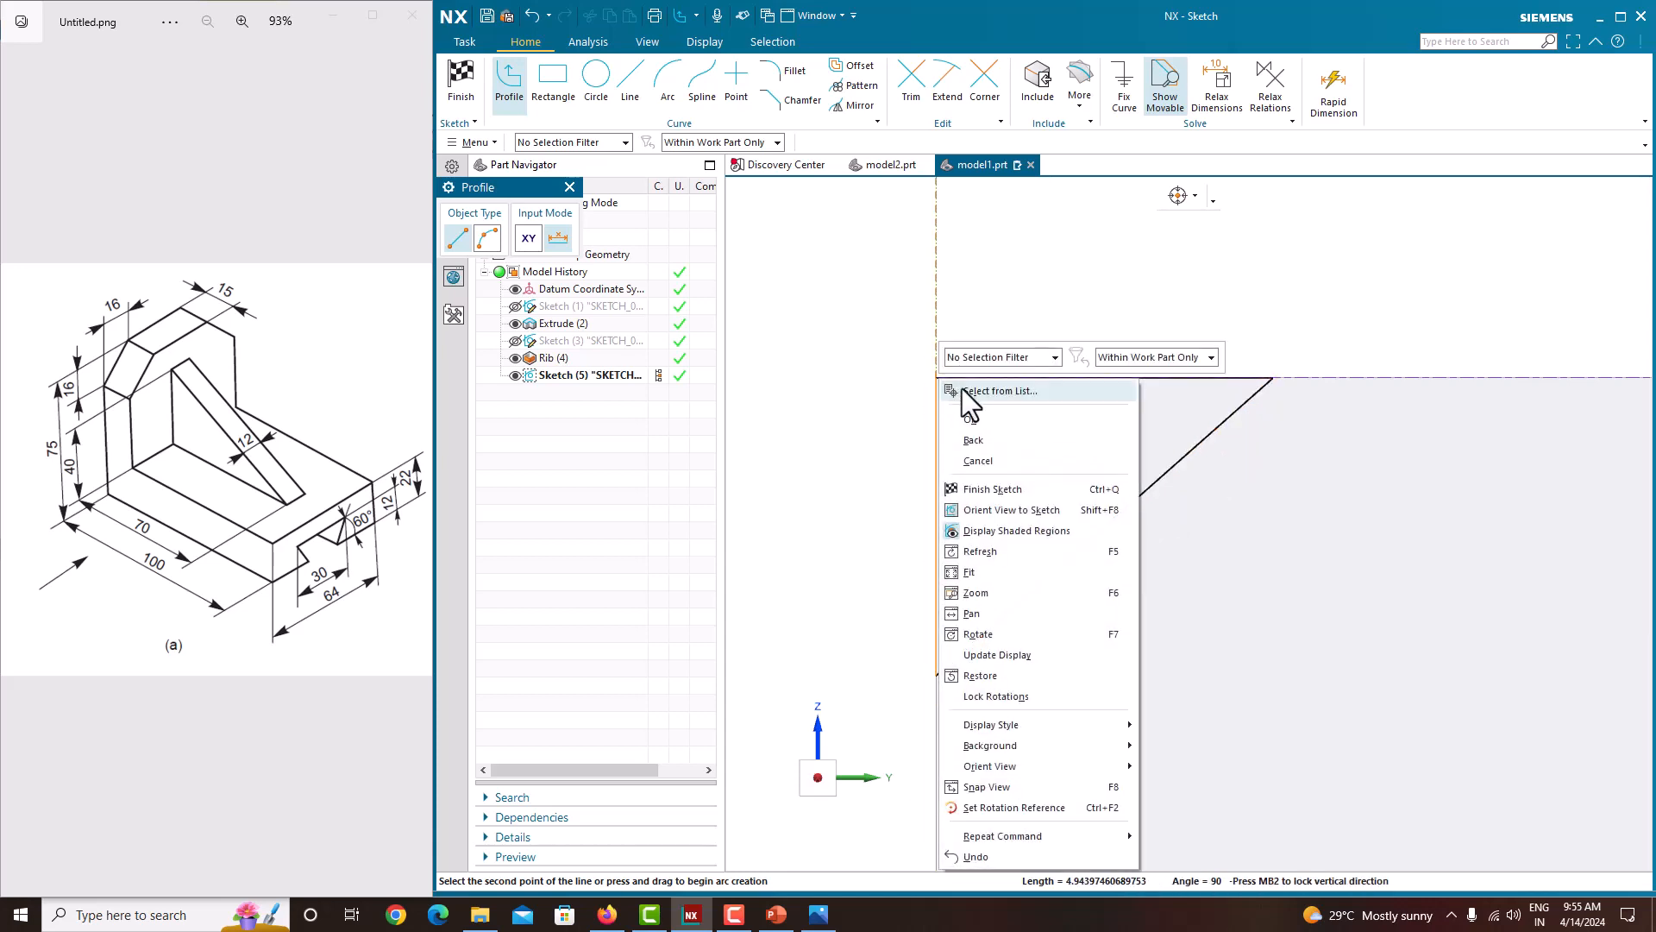
left_click(968, 388)
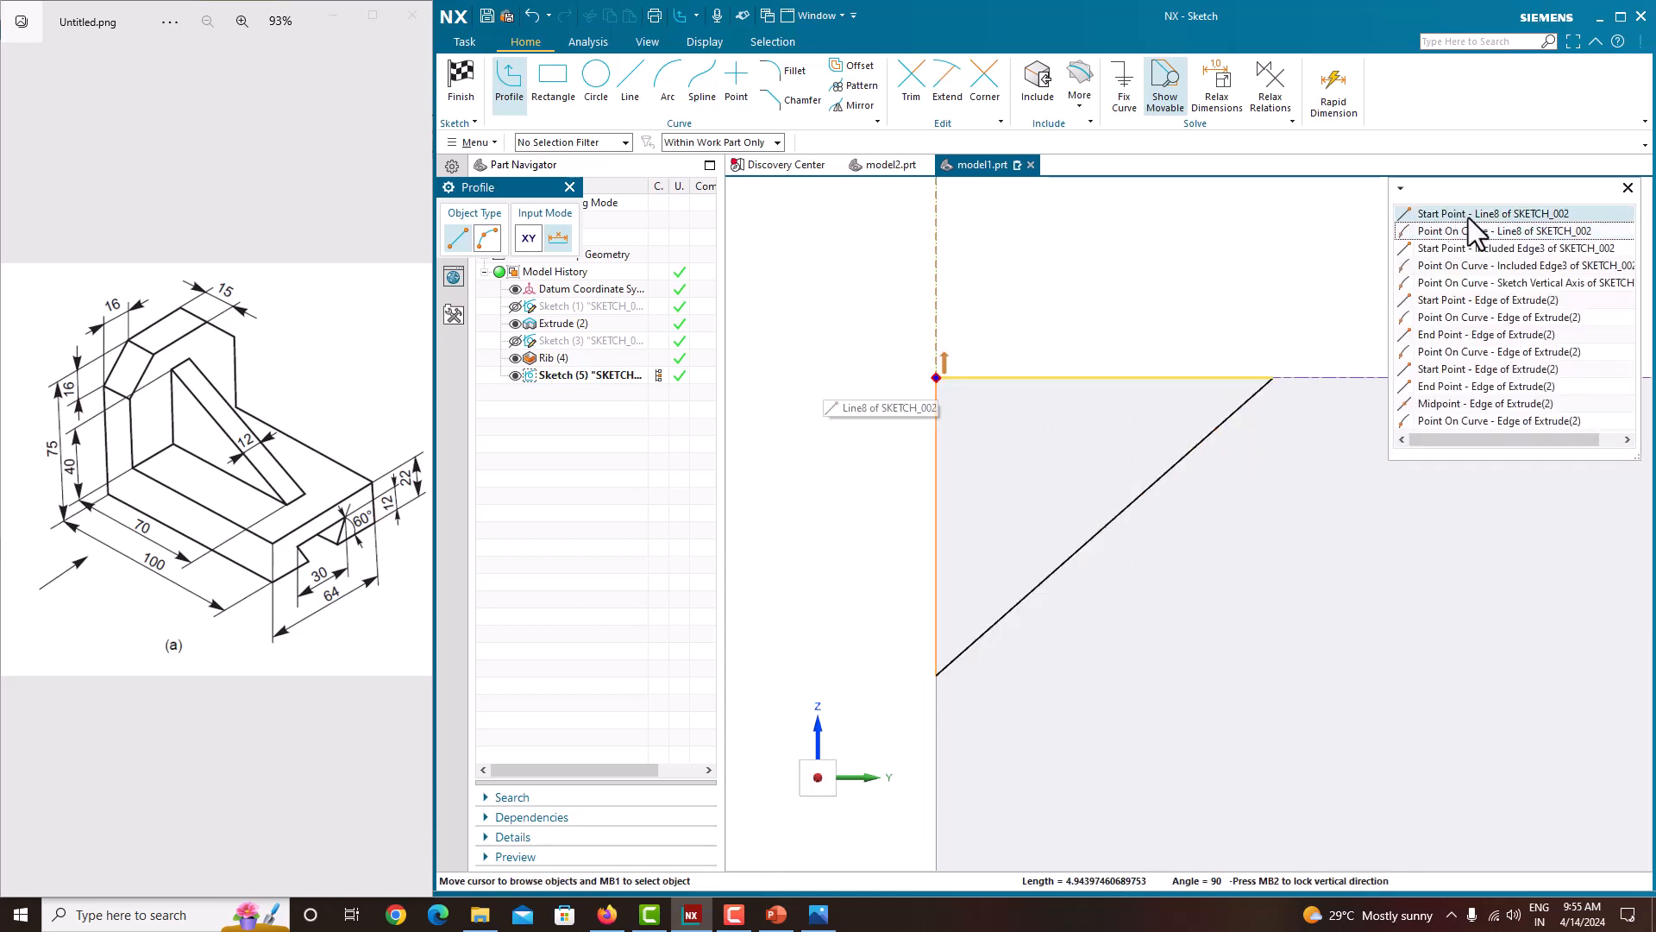
left_click(1468, 218)
right_click(1039, 313)
left_click(1048, 325)
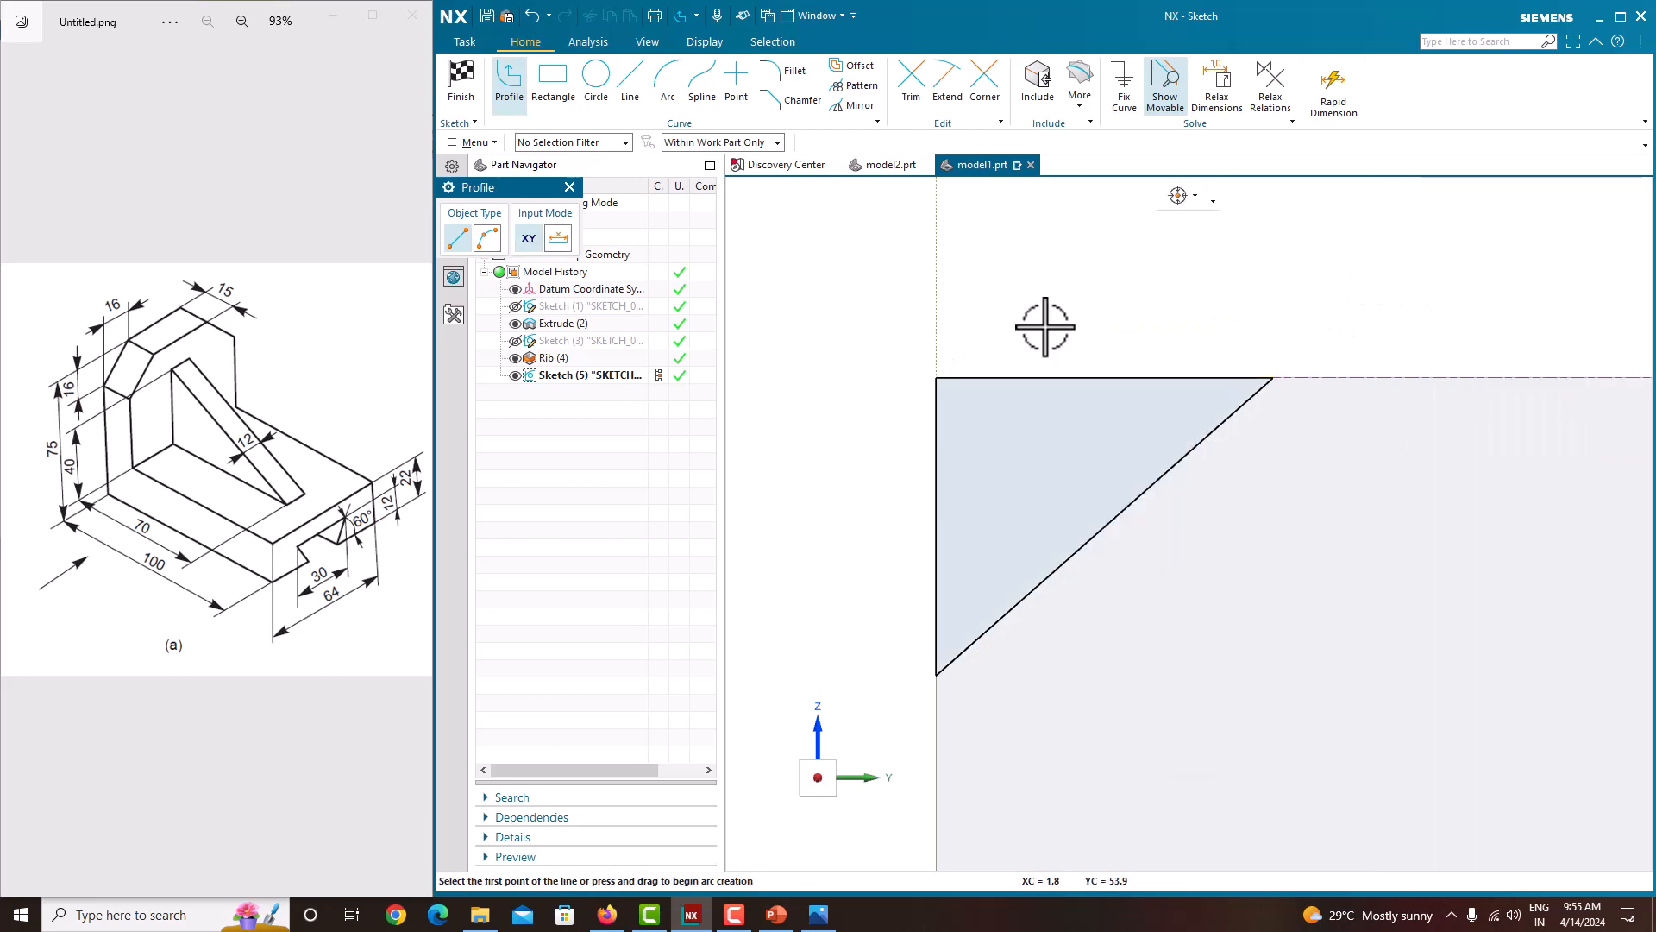
scroll(863, 355, "down", 5)
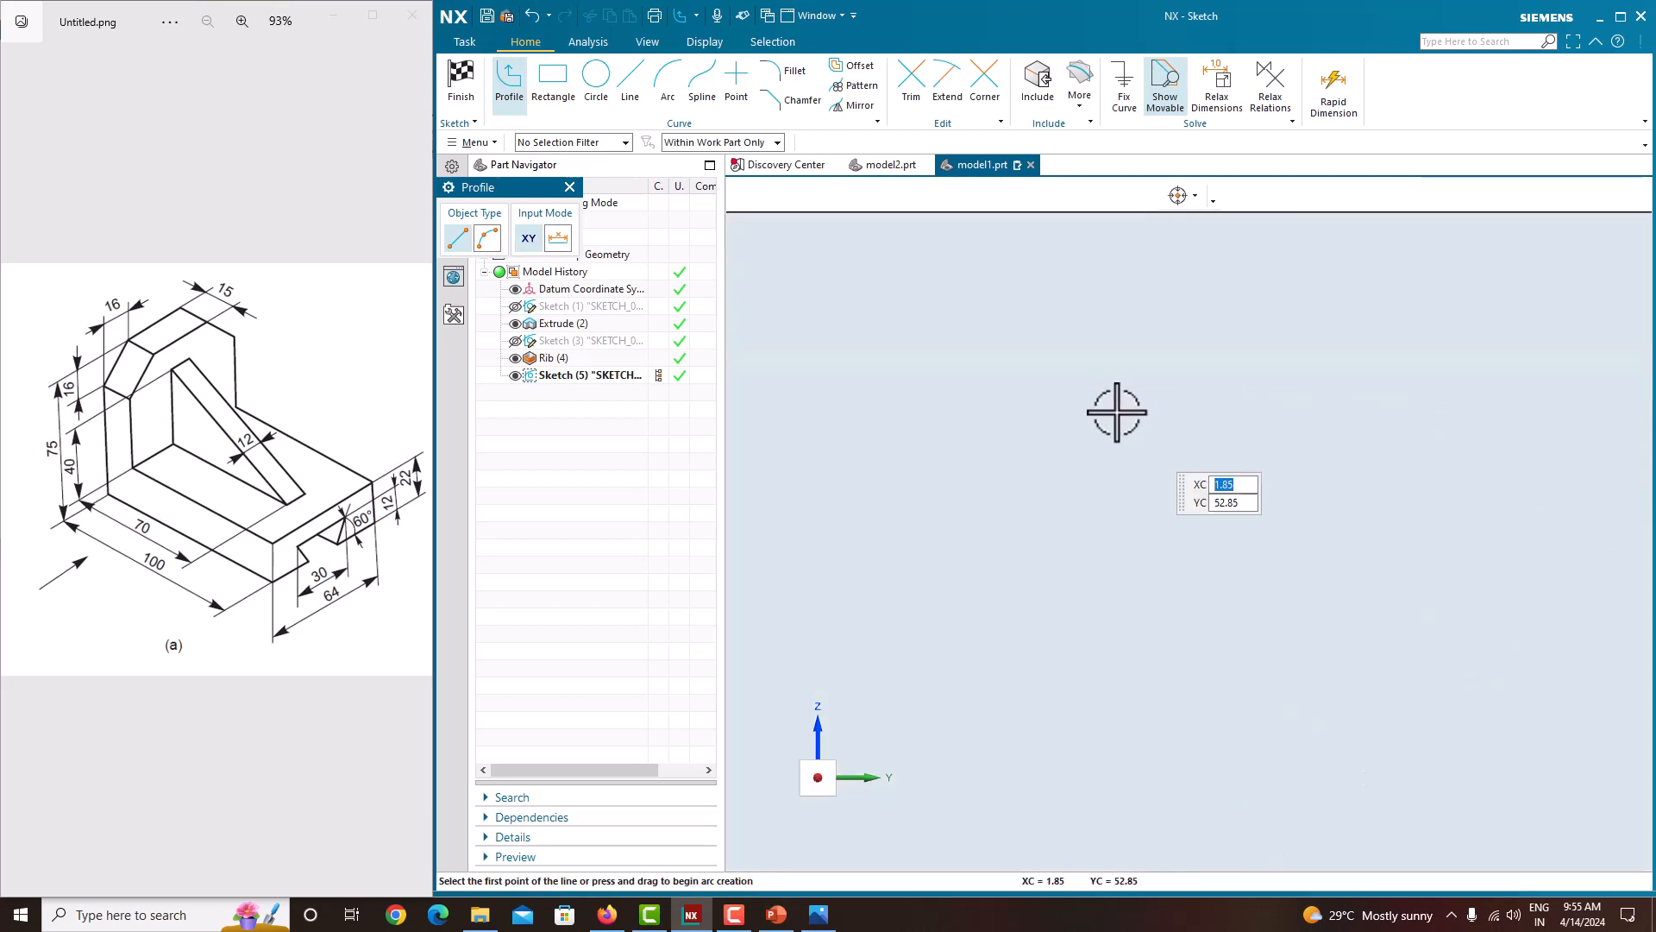
scroll(1113, 408, "up", 3)
key("Escape")
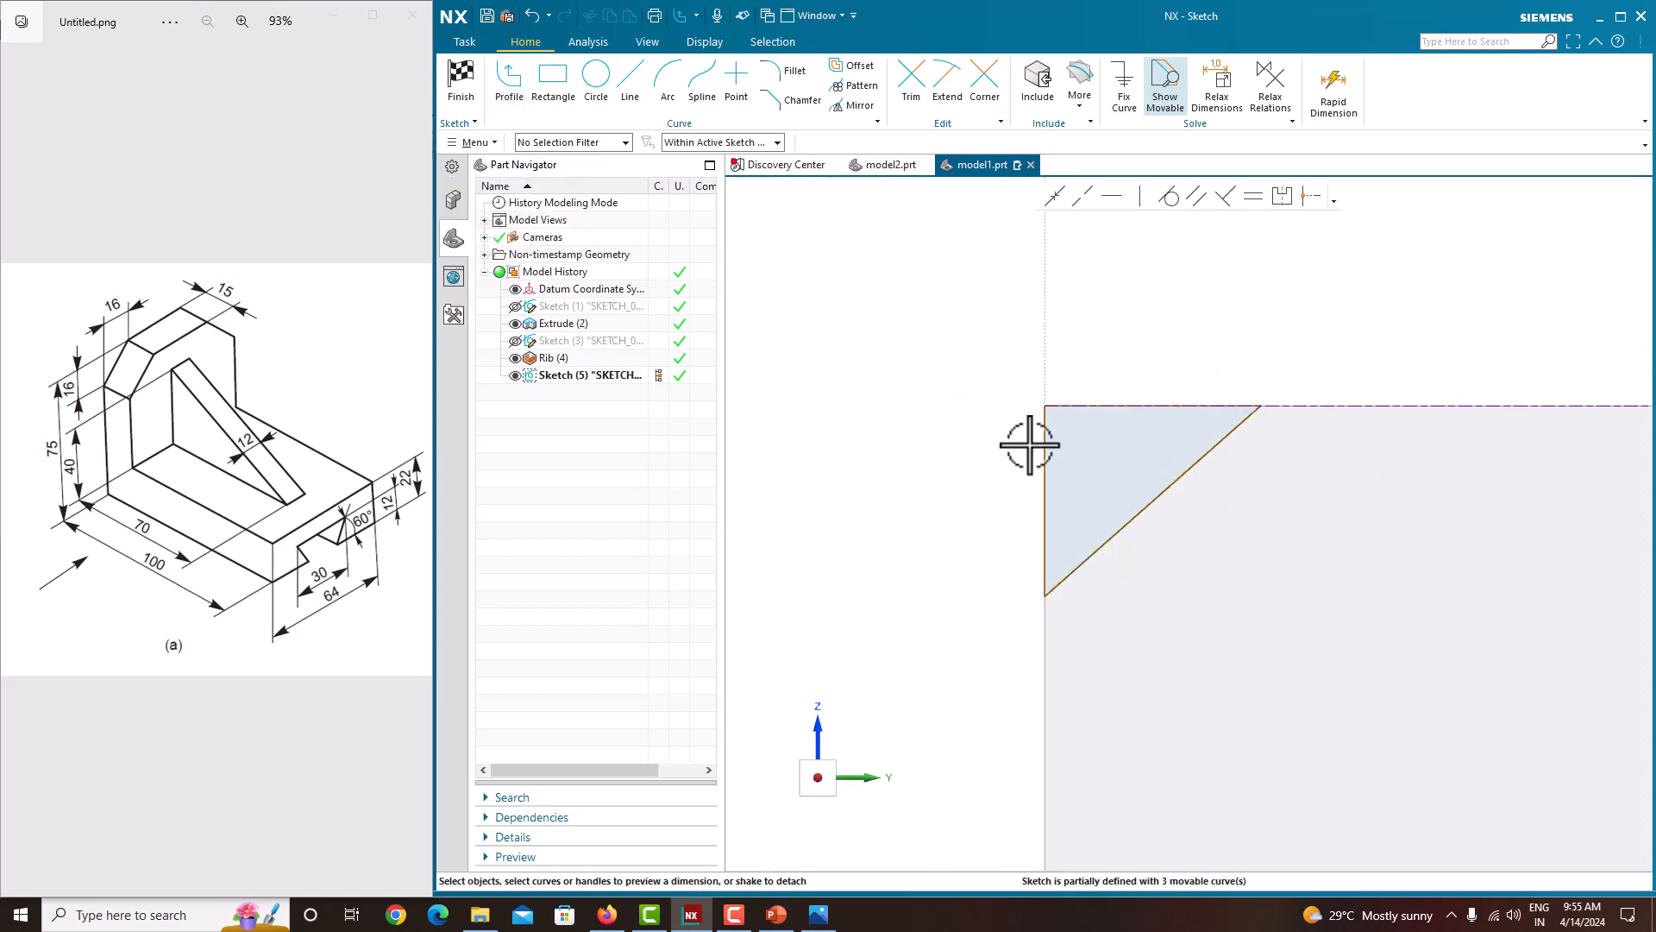
Step: Dimension the triangle's horizontal and vertical legs to 16 mm each
scroll(1035, 444, "up", 3)
scroll(1035, 444, "down", 2)
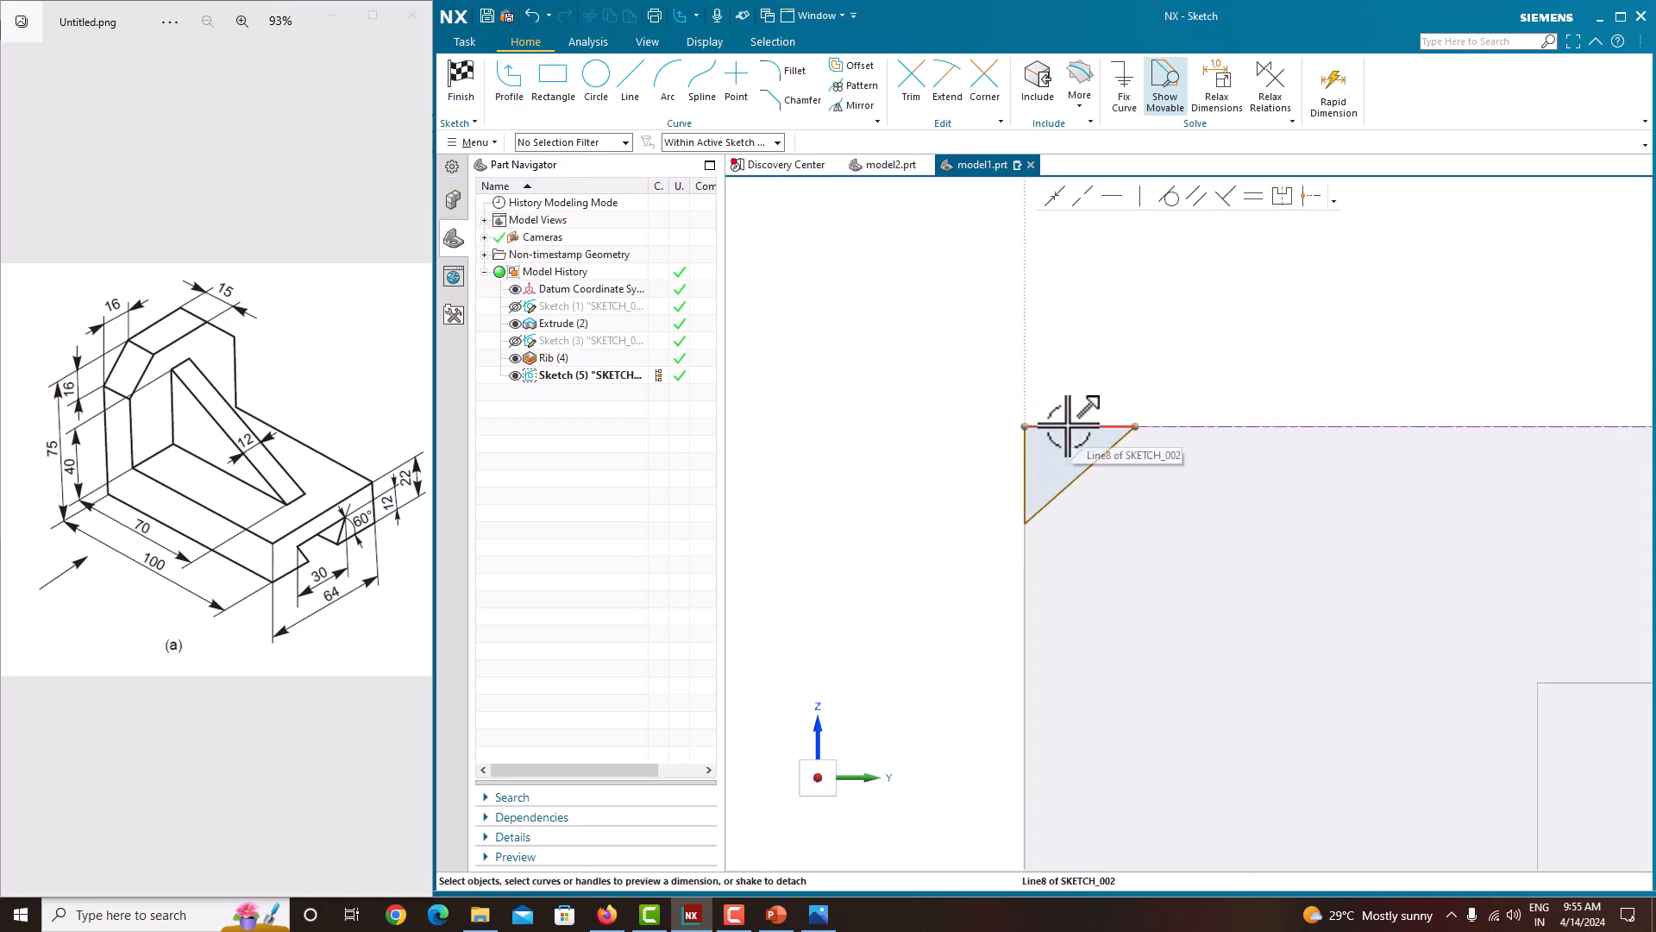
left_click(1069, 424)
left_click(1072, 398)
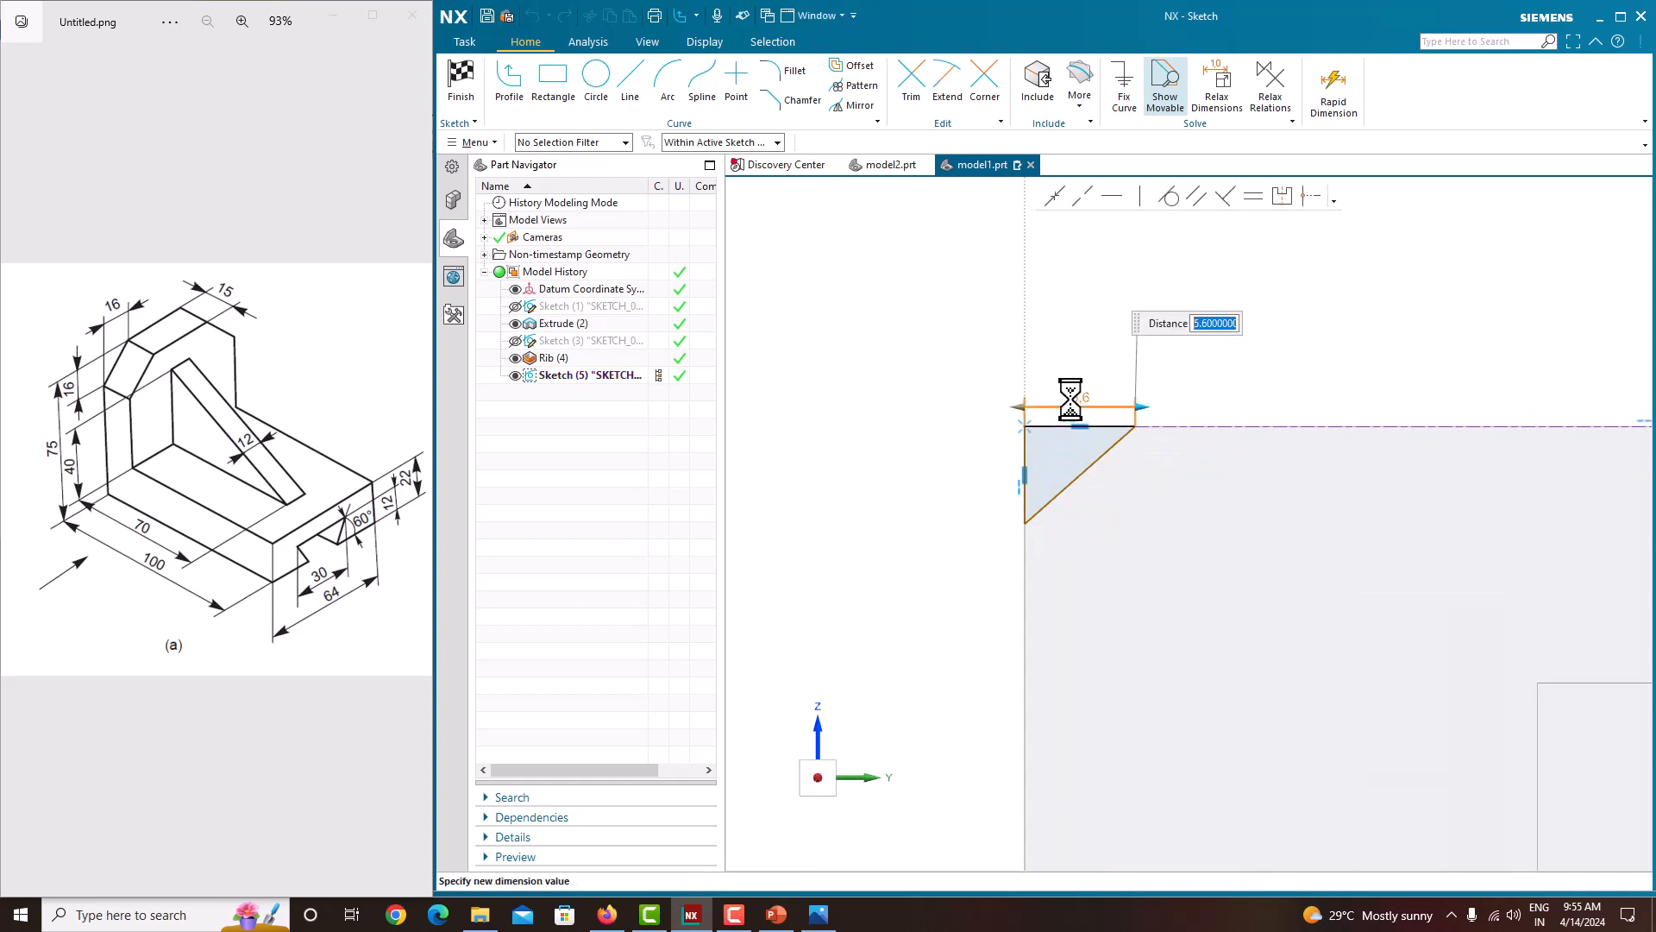
type("16")
key("Return")
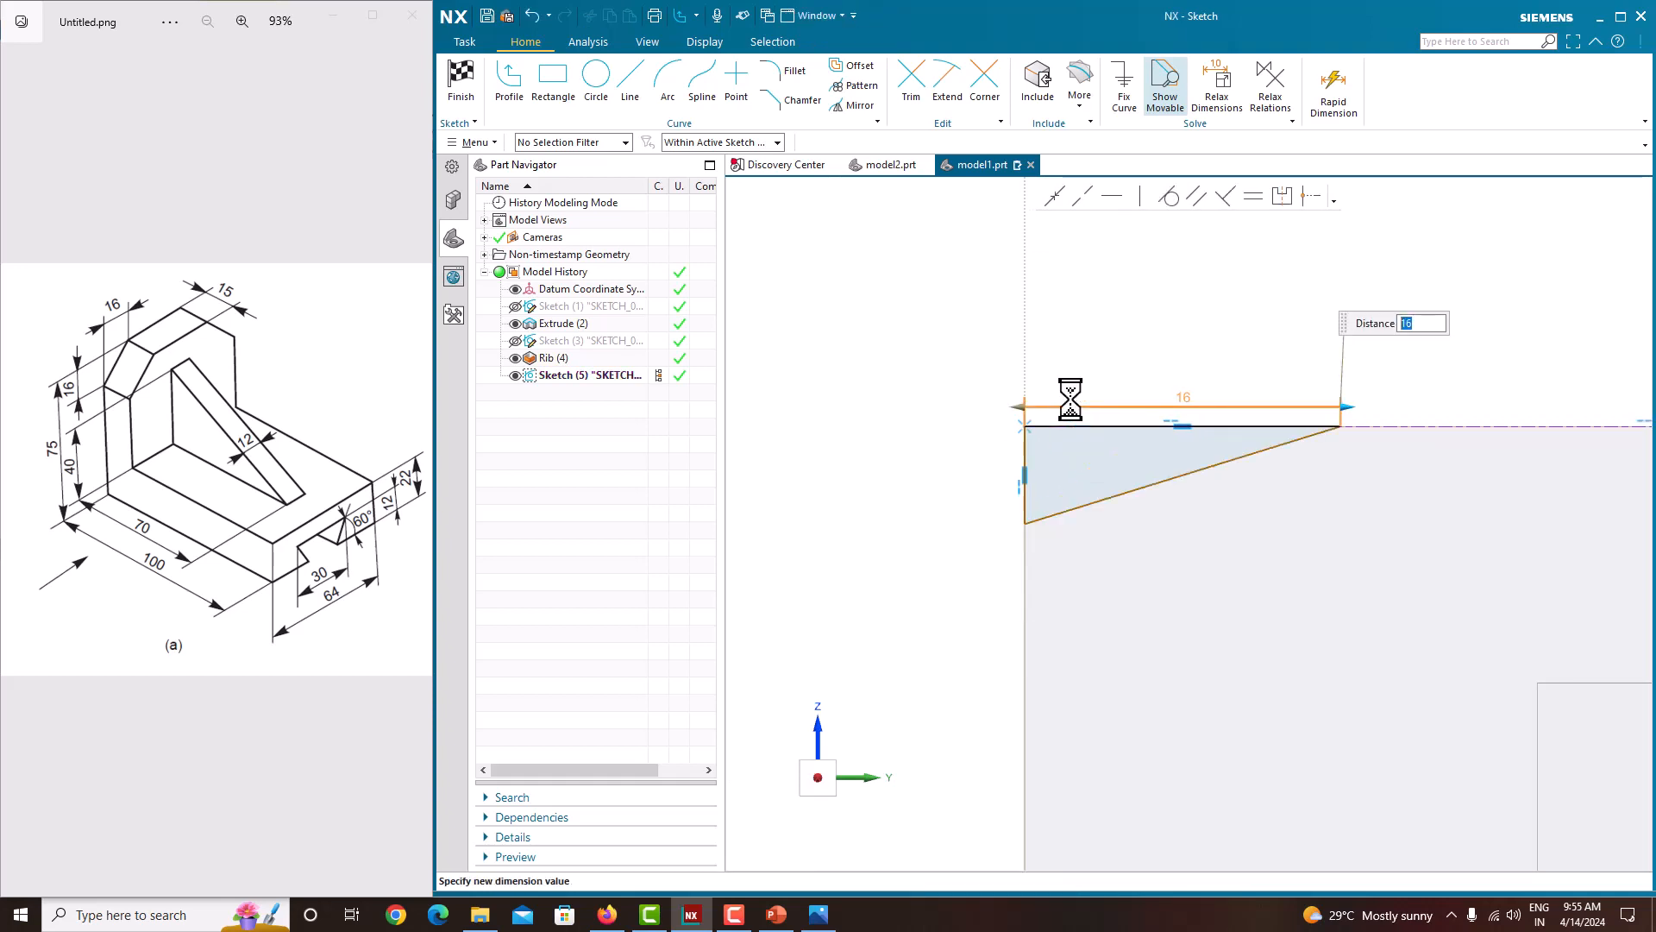
left_click(1024, 458)
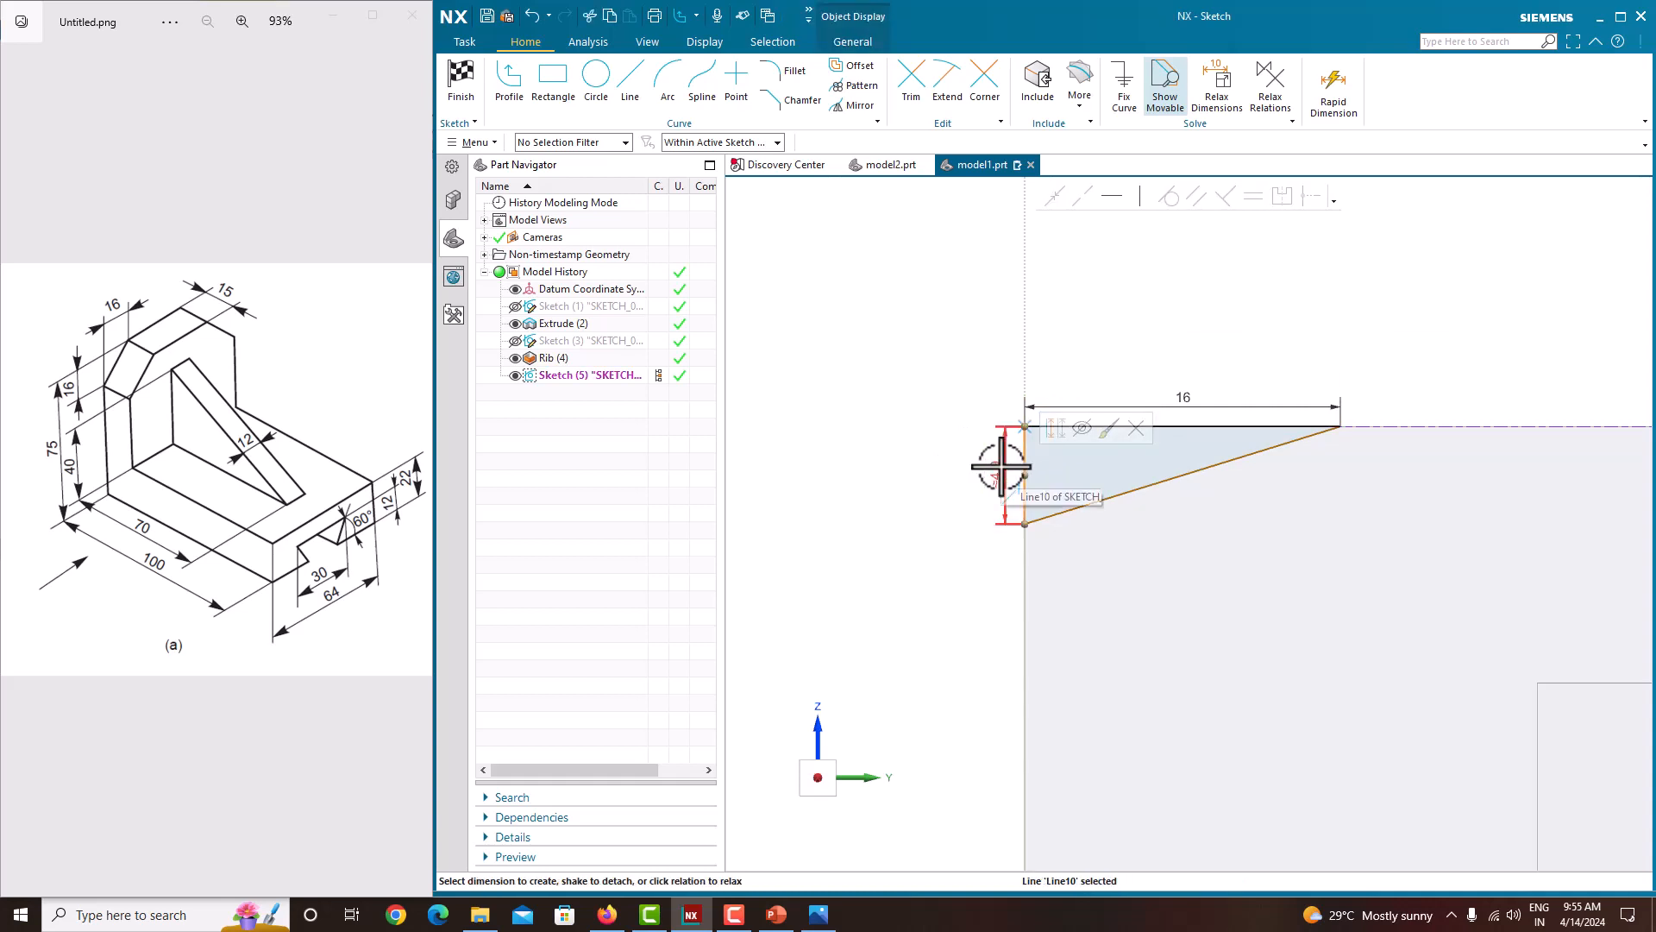
left_click(1000, 467)
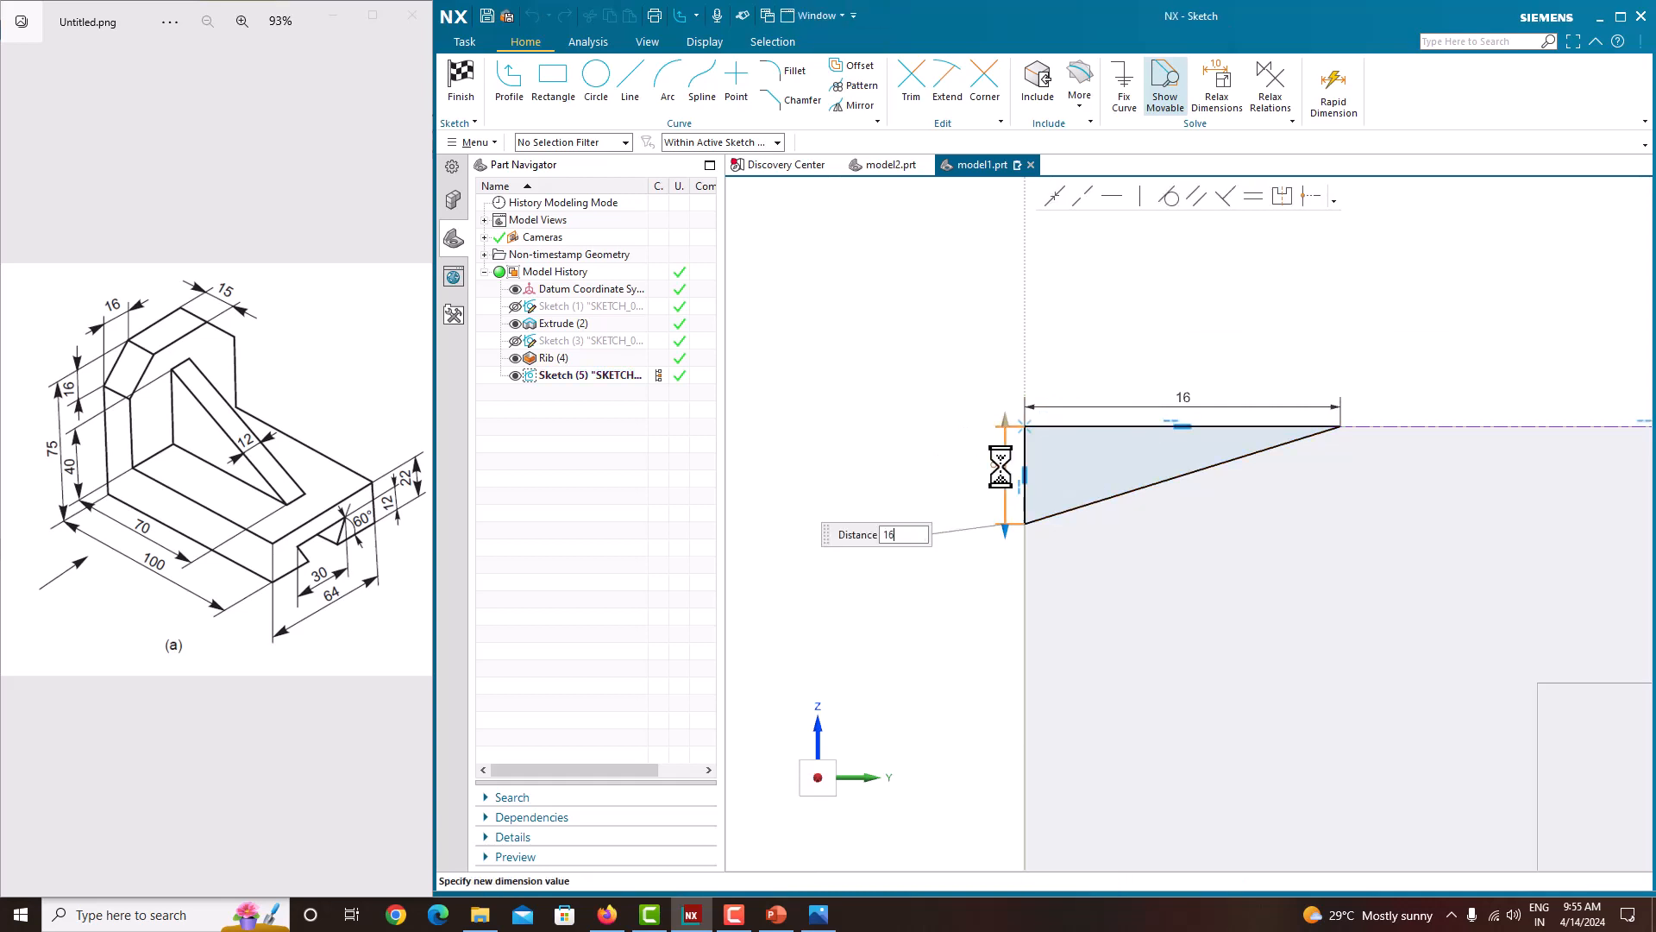
type("16")
key("Return")
key("Escape")
scroll(872, 474, "down", 5)
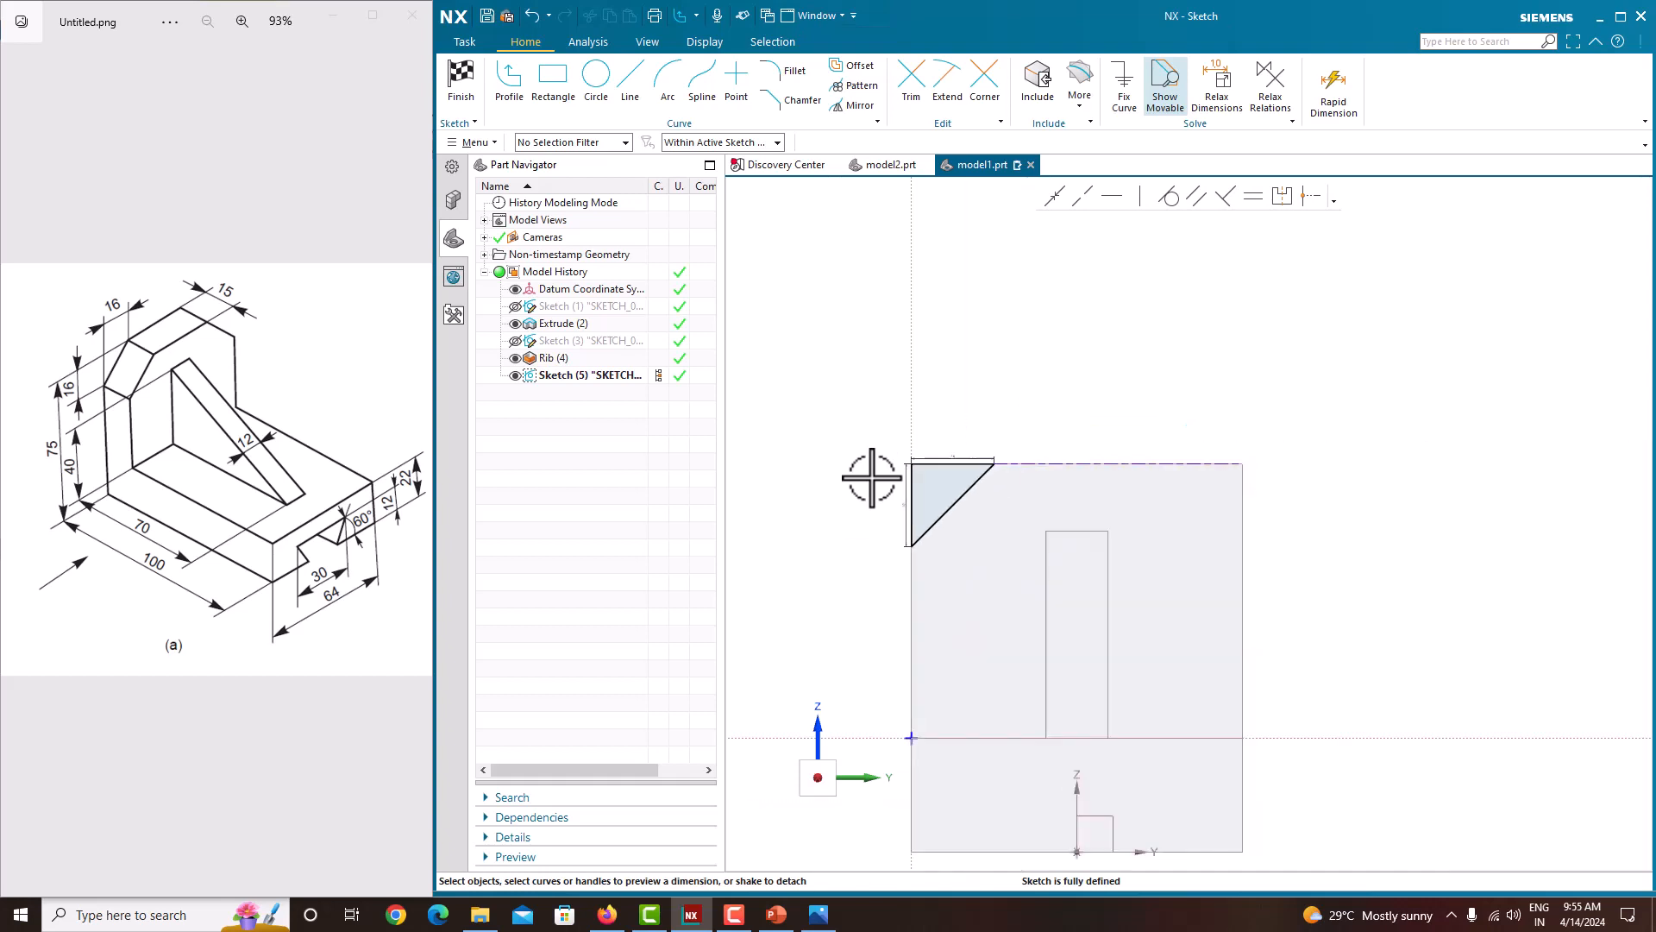
Step: Finish the corner triangle sketch
scroll(999, 470, "up", 3)
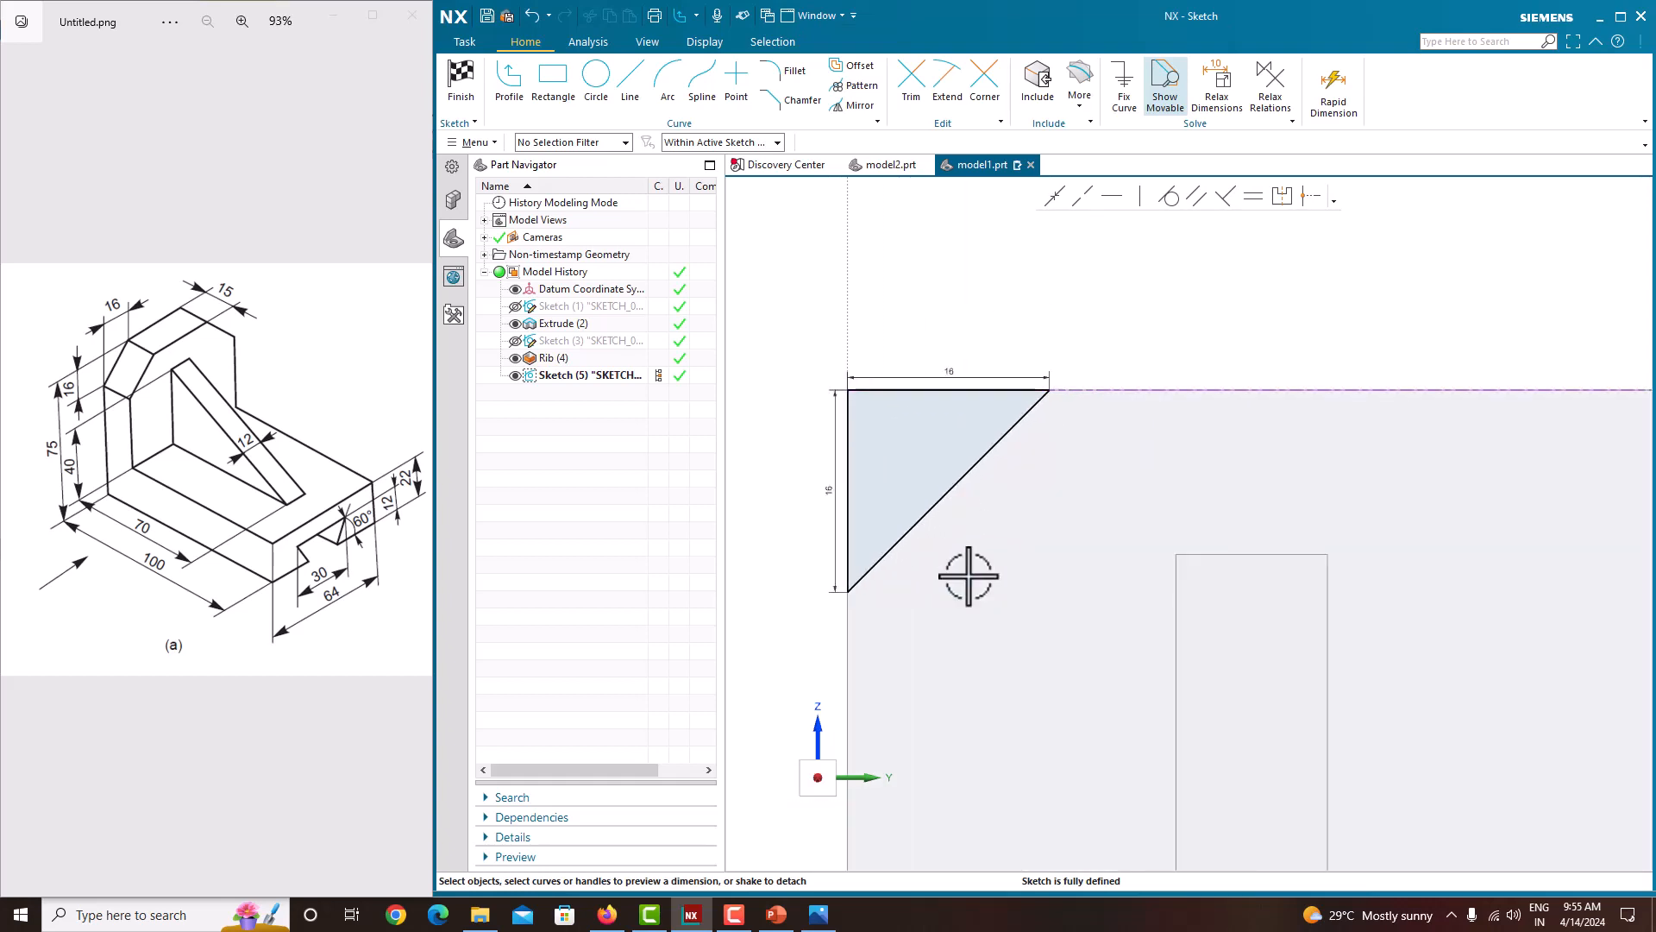
scroll(1007, 454, "down", 4)
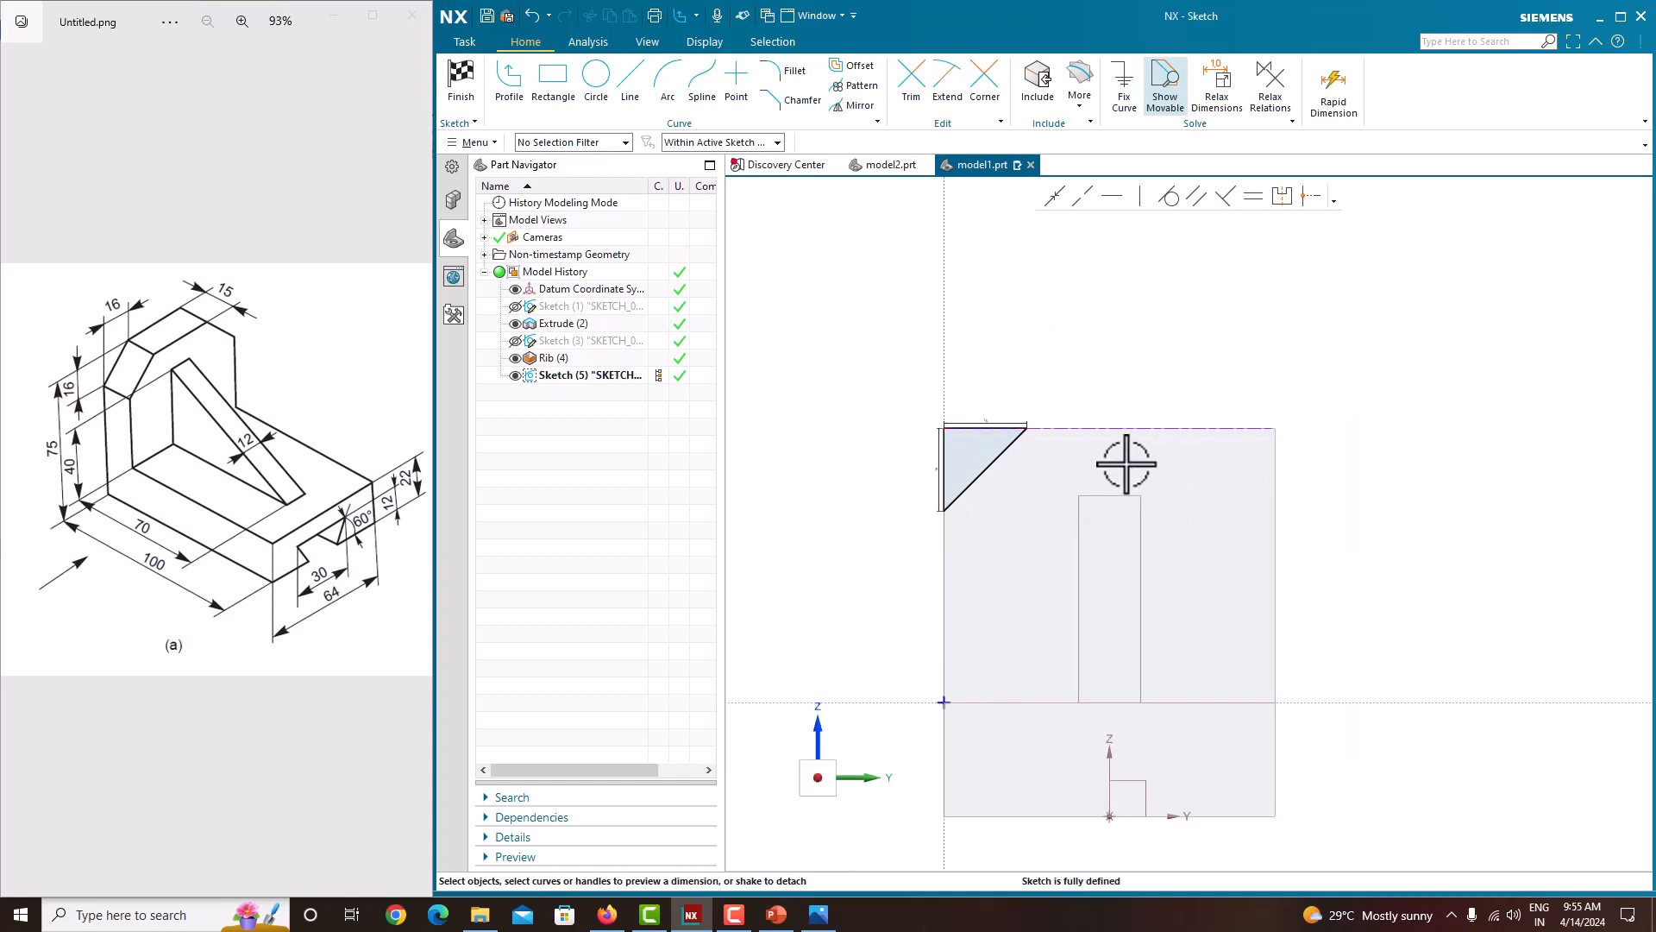
scroll(1005, 459, "up", 3)
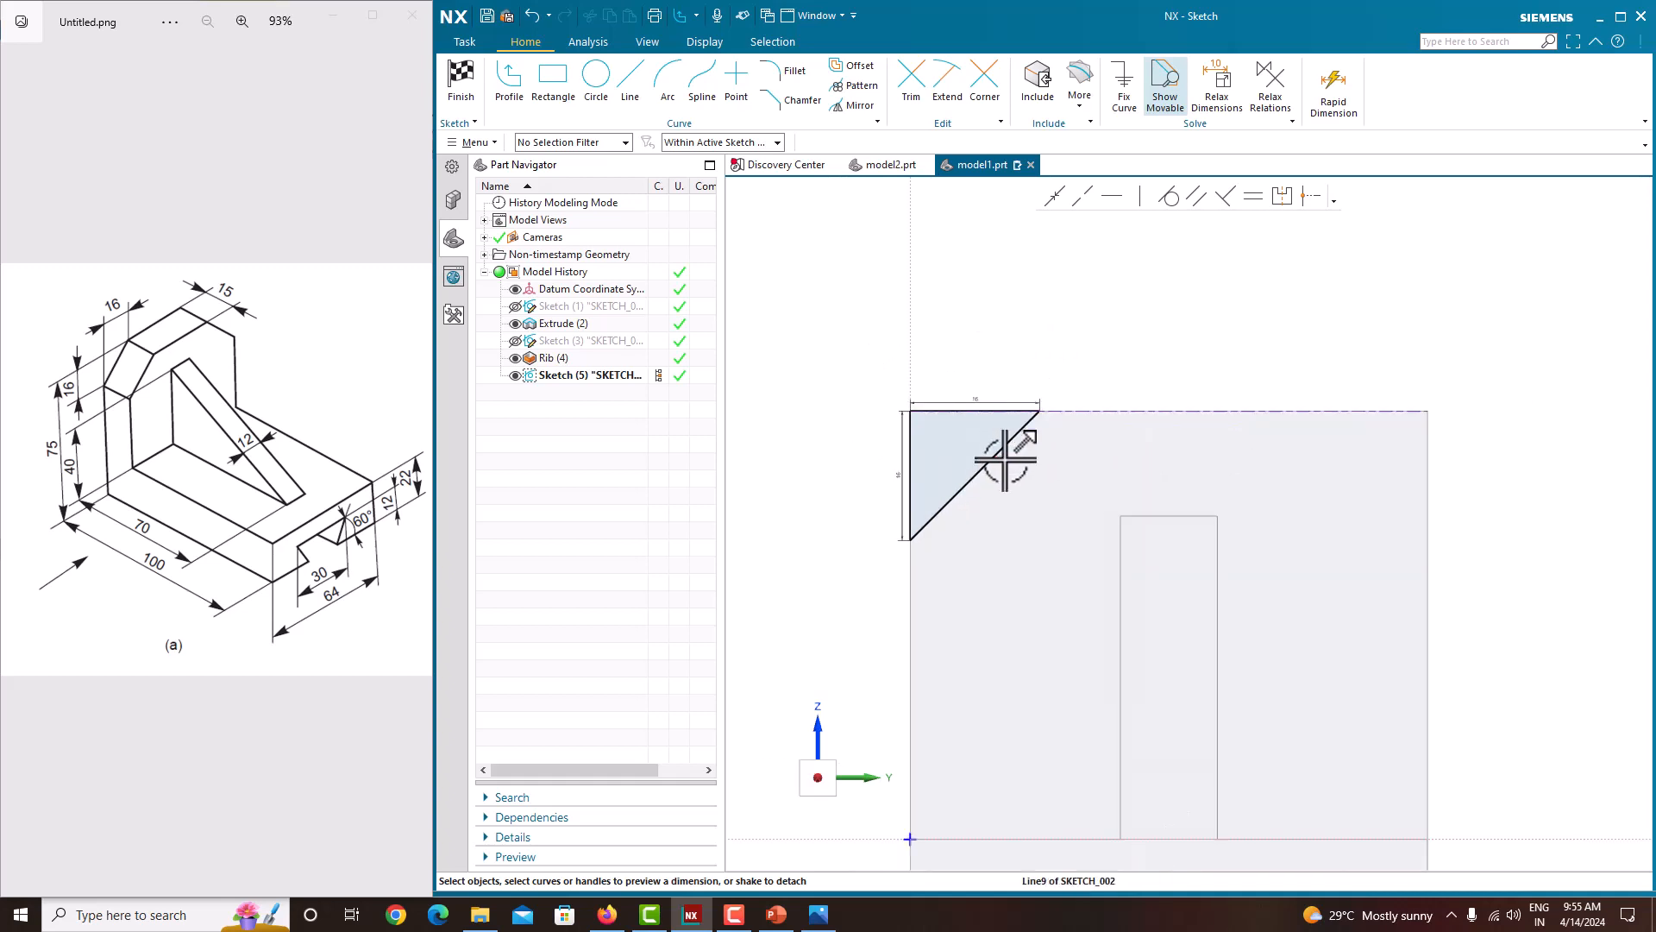
right_click(1083, 323)
left_click(1098, 330)
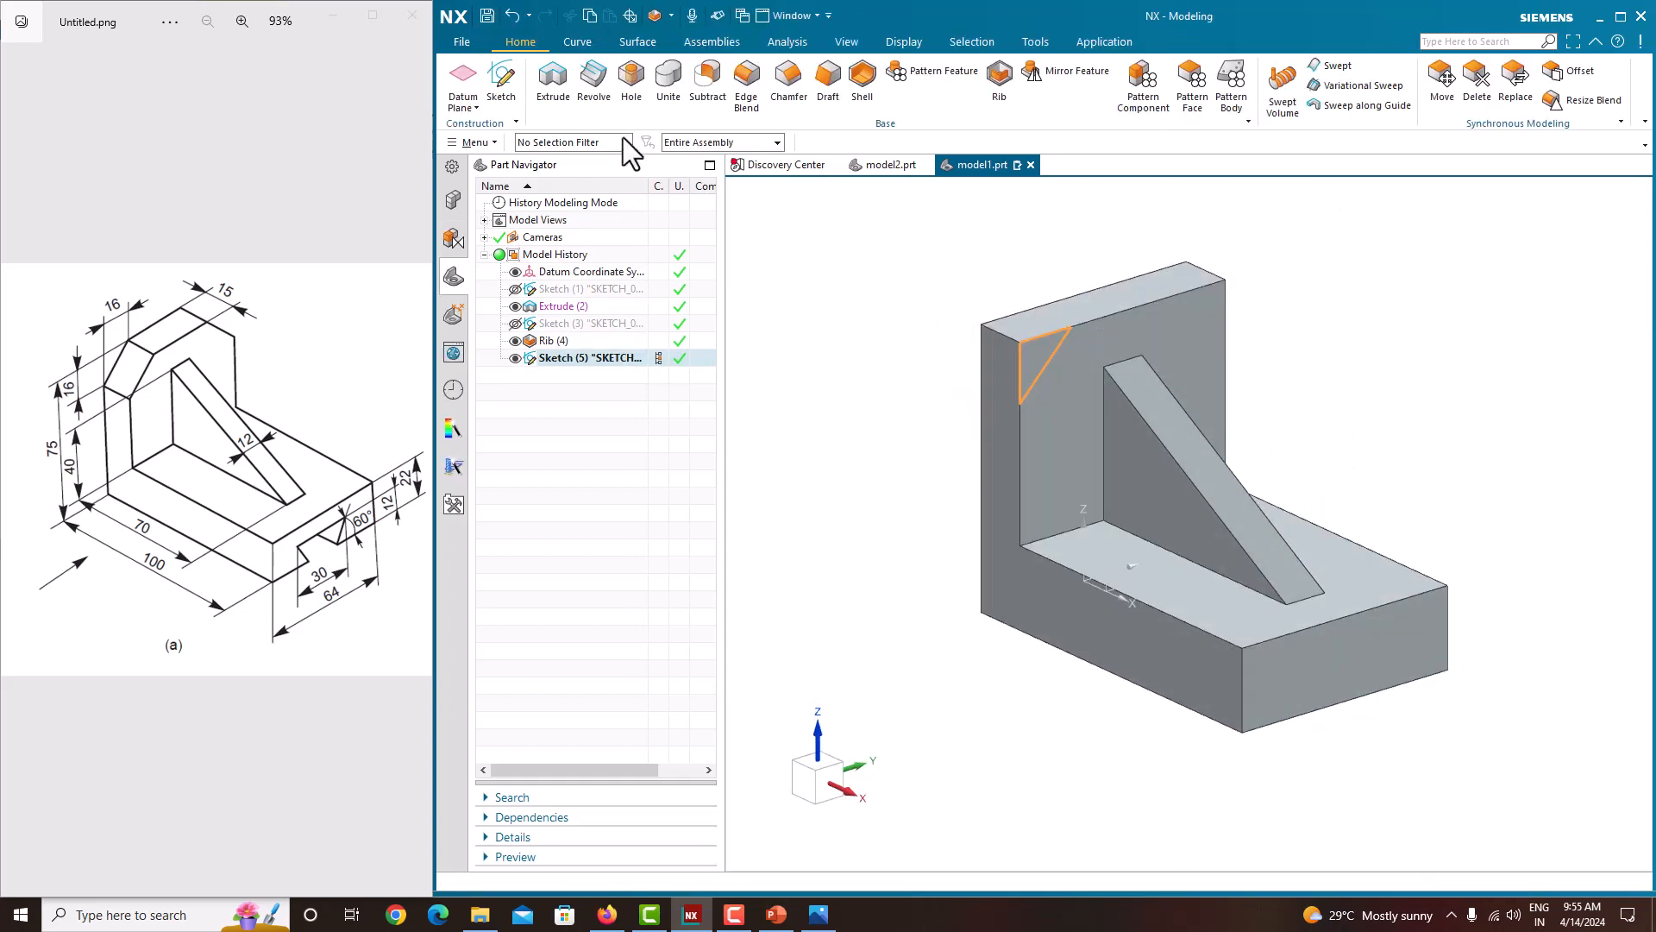
Step: Extrude the triangle into the upright, end Until Next, as a Subtract cut, and hide its sketch
left_click(547, 108)
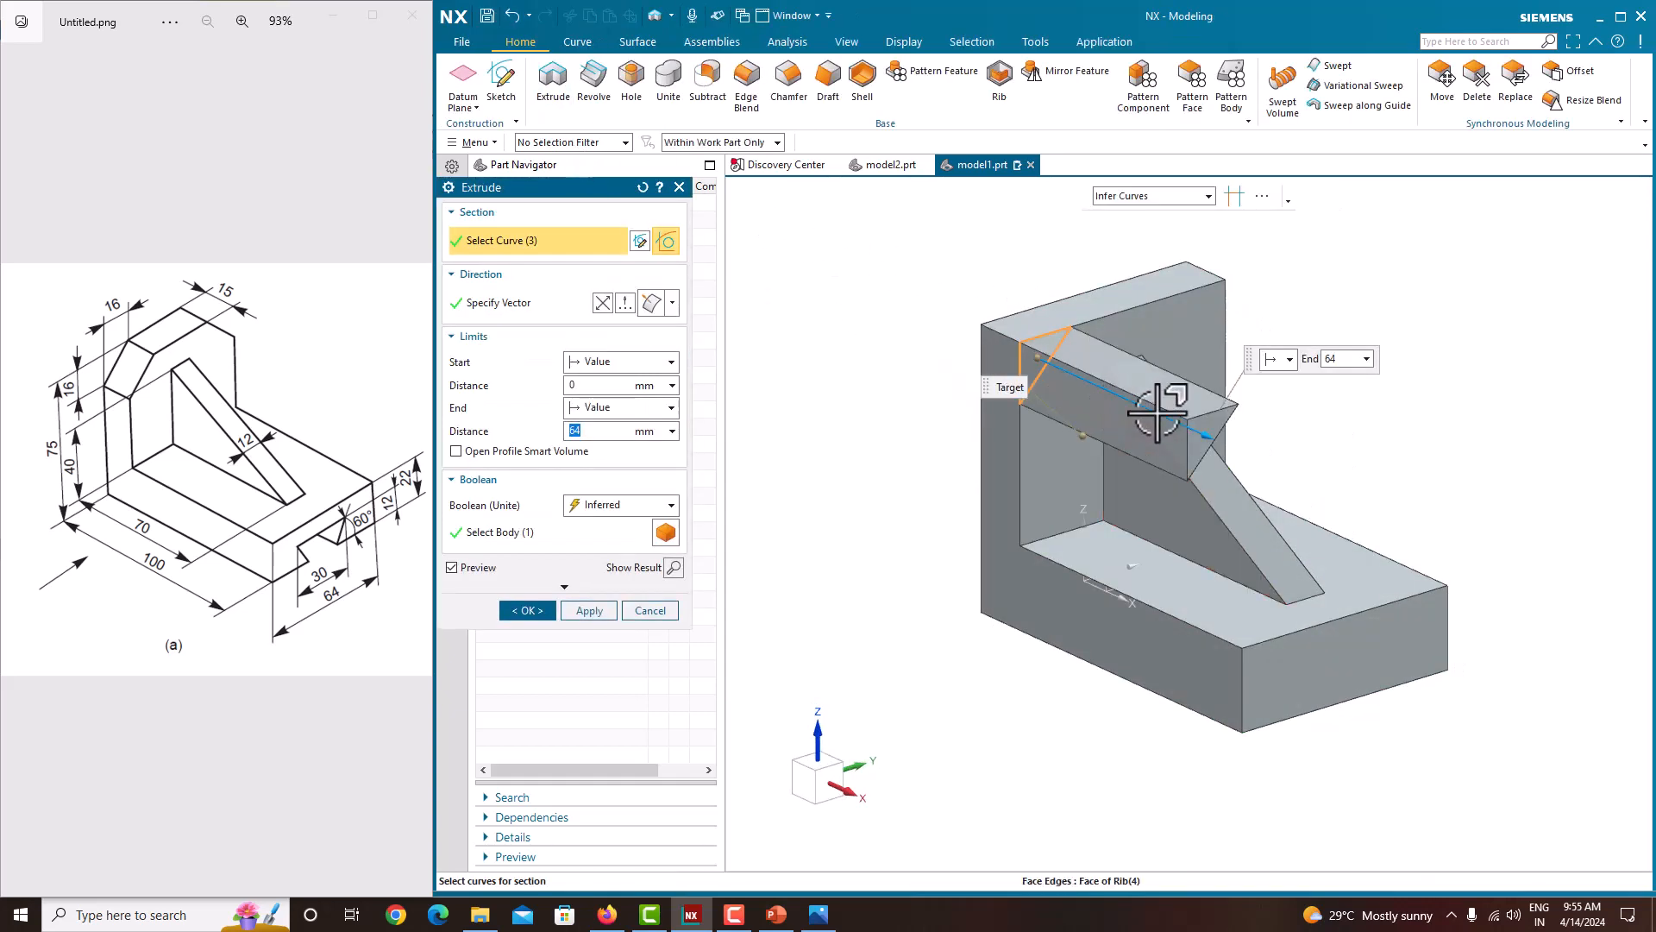
left_click_drag(1205, 436, 948, 315)
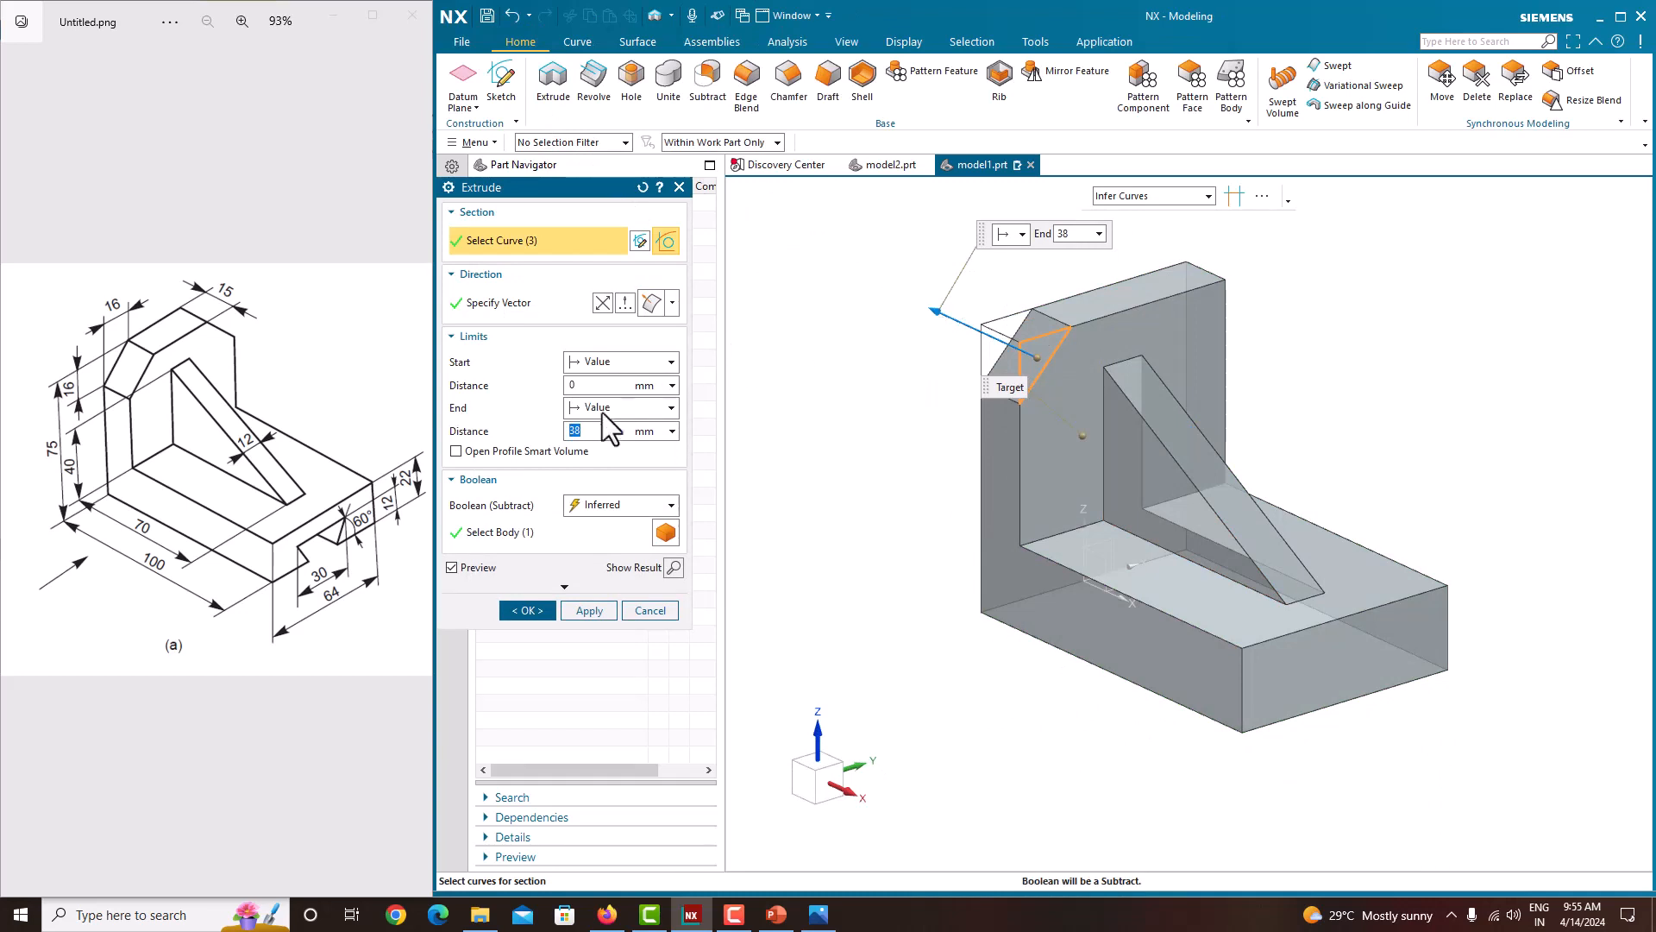
left_click(600, 407)
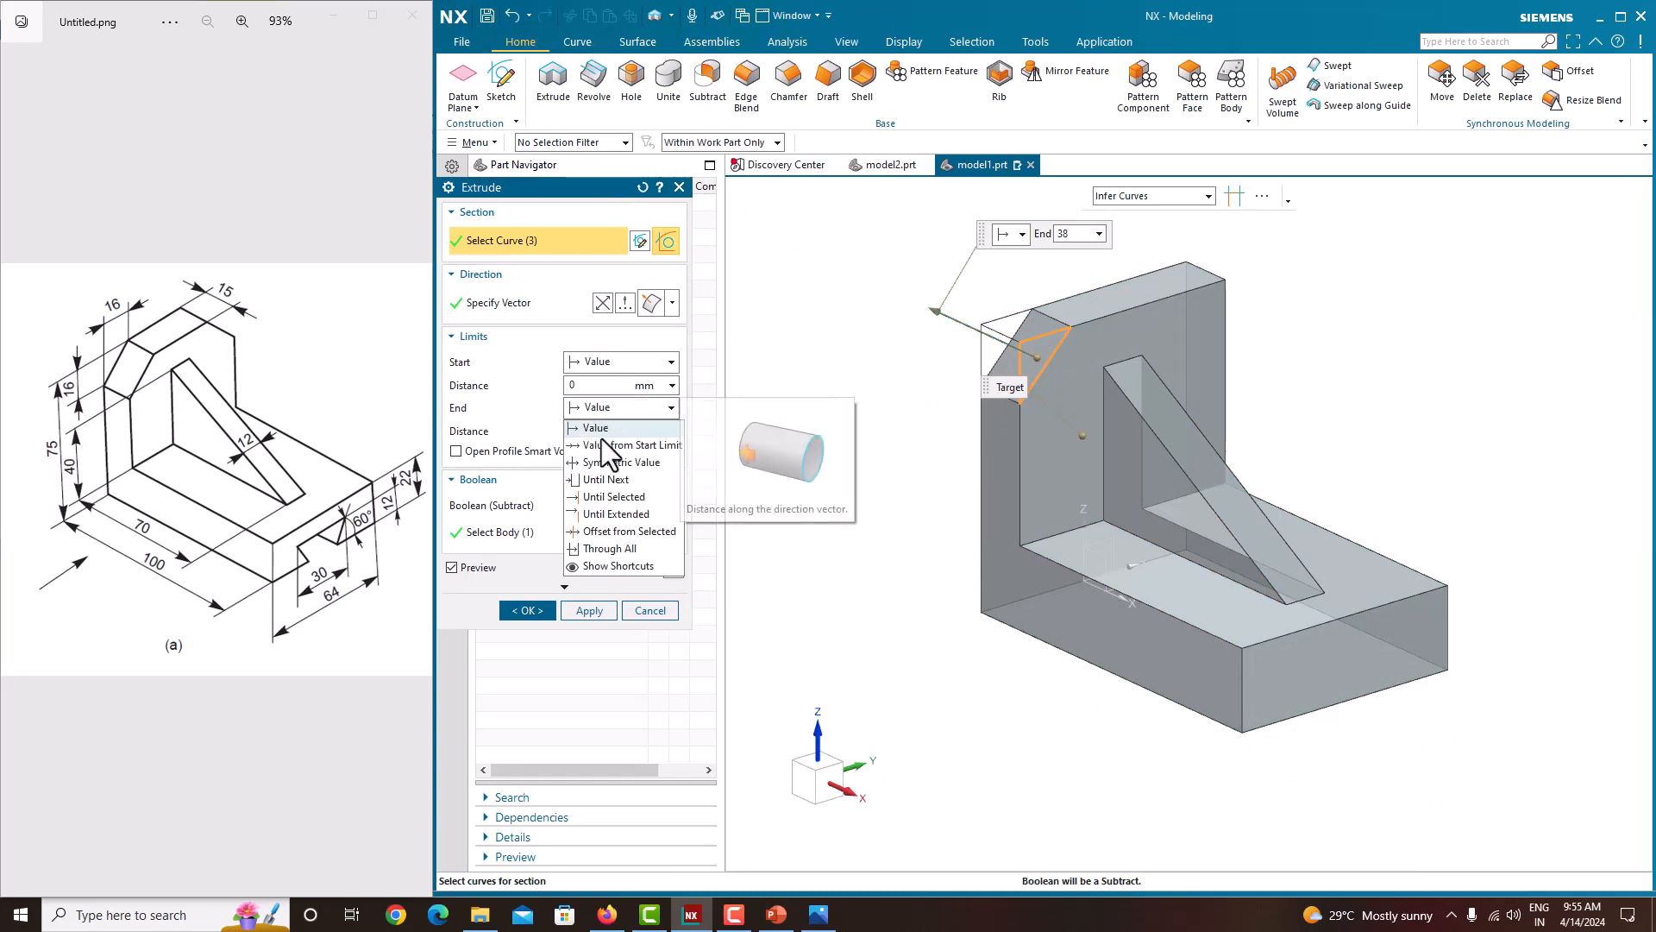
left_click(608, 466)
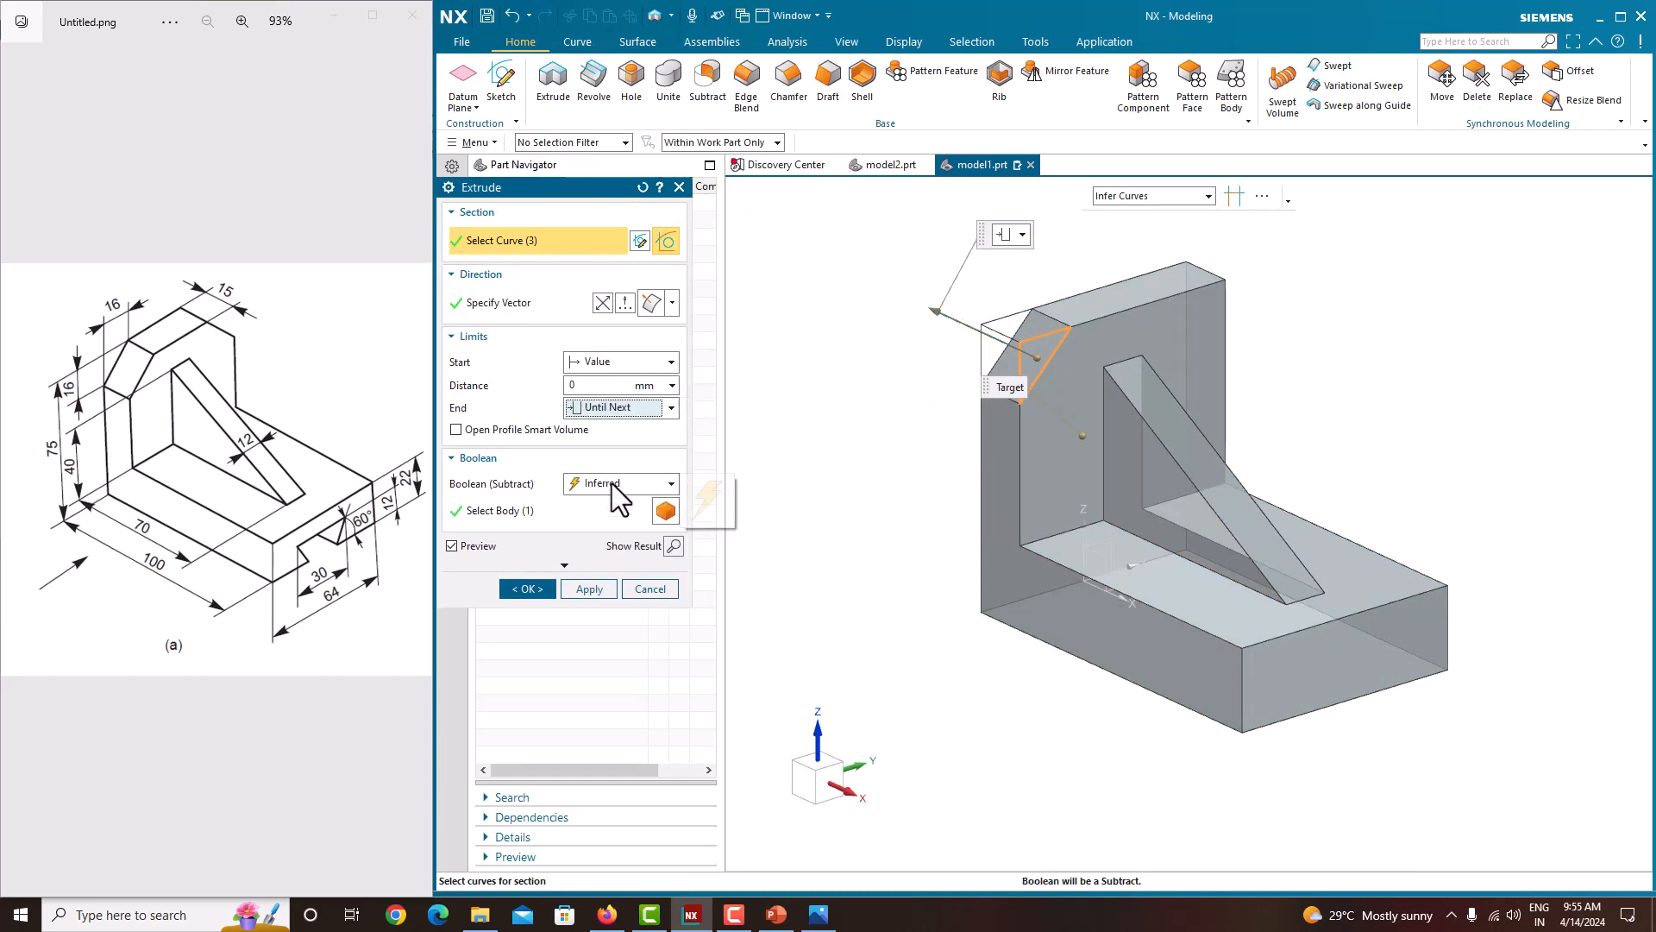
left_click(612, 483)
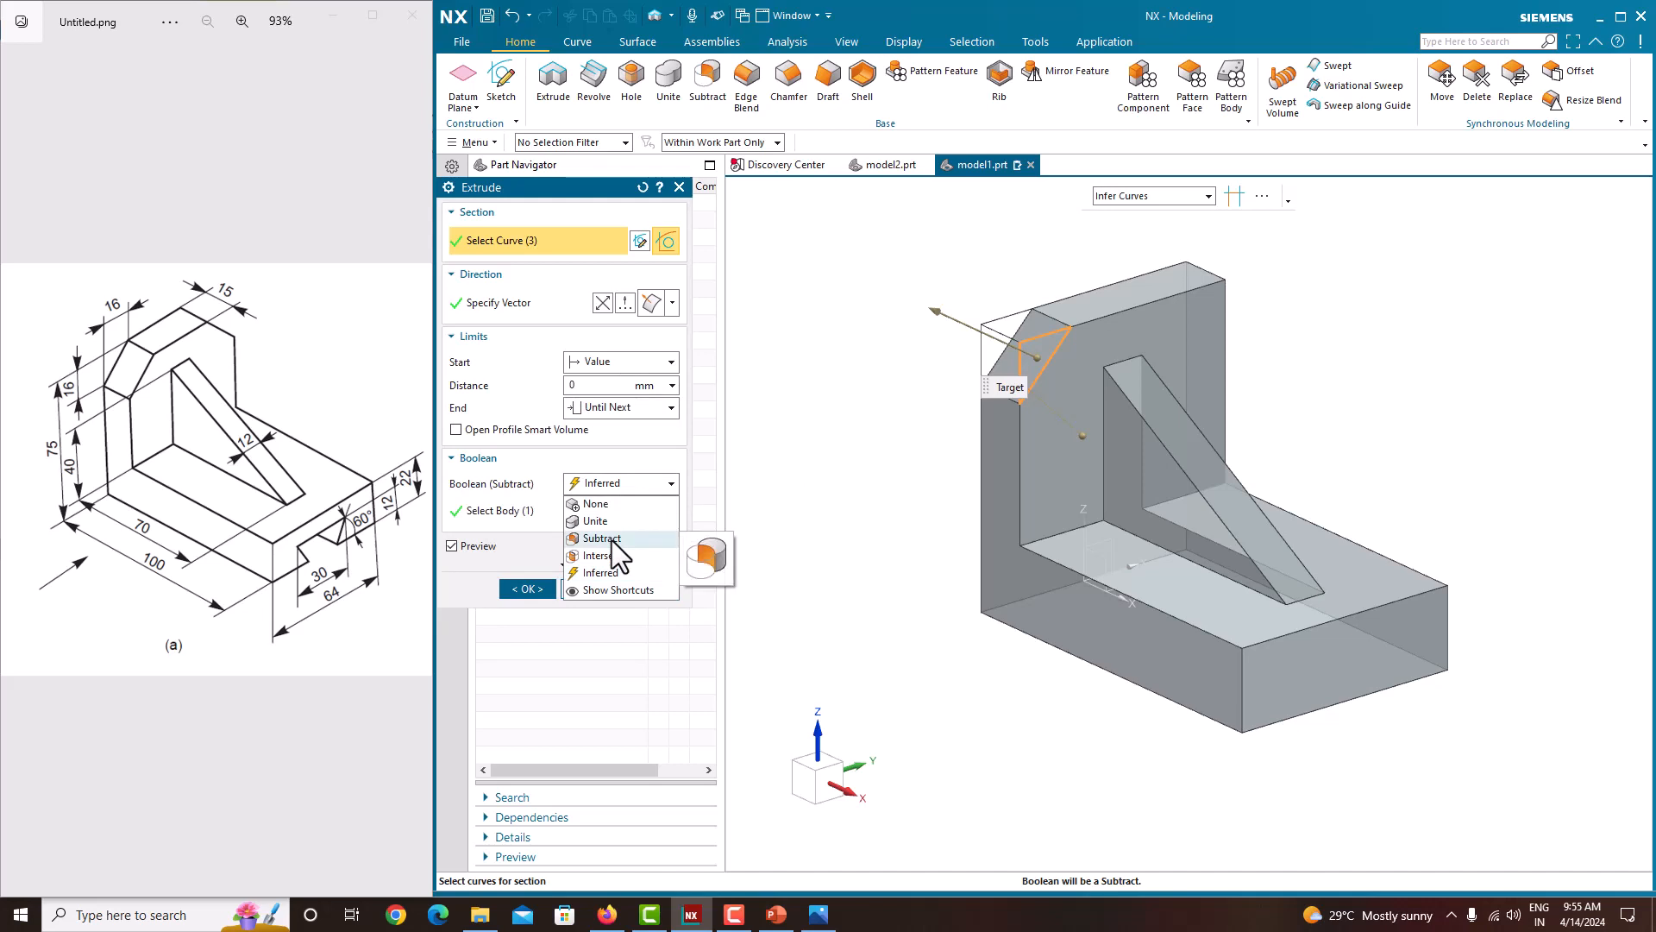
left_click(601, 538)
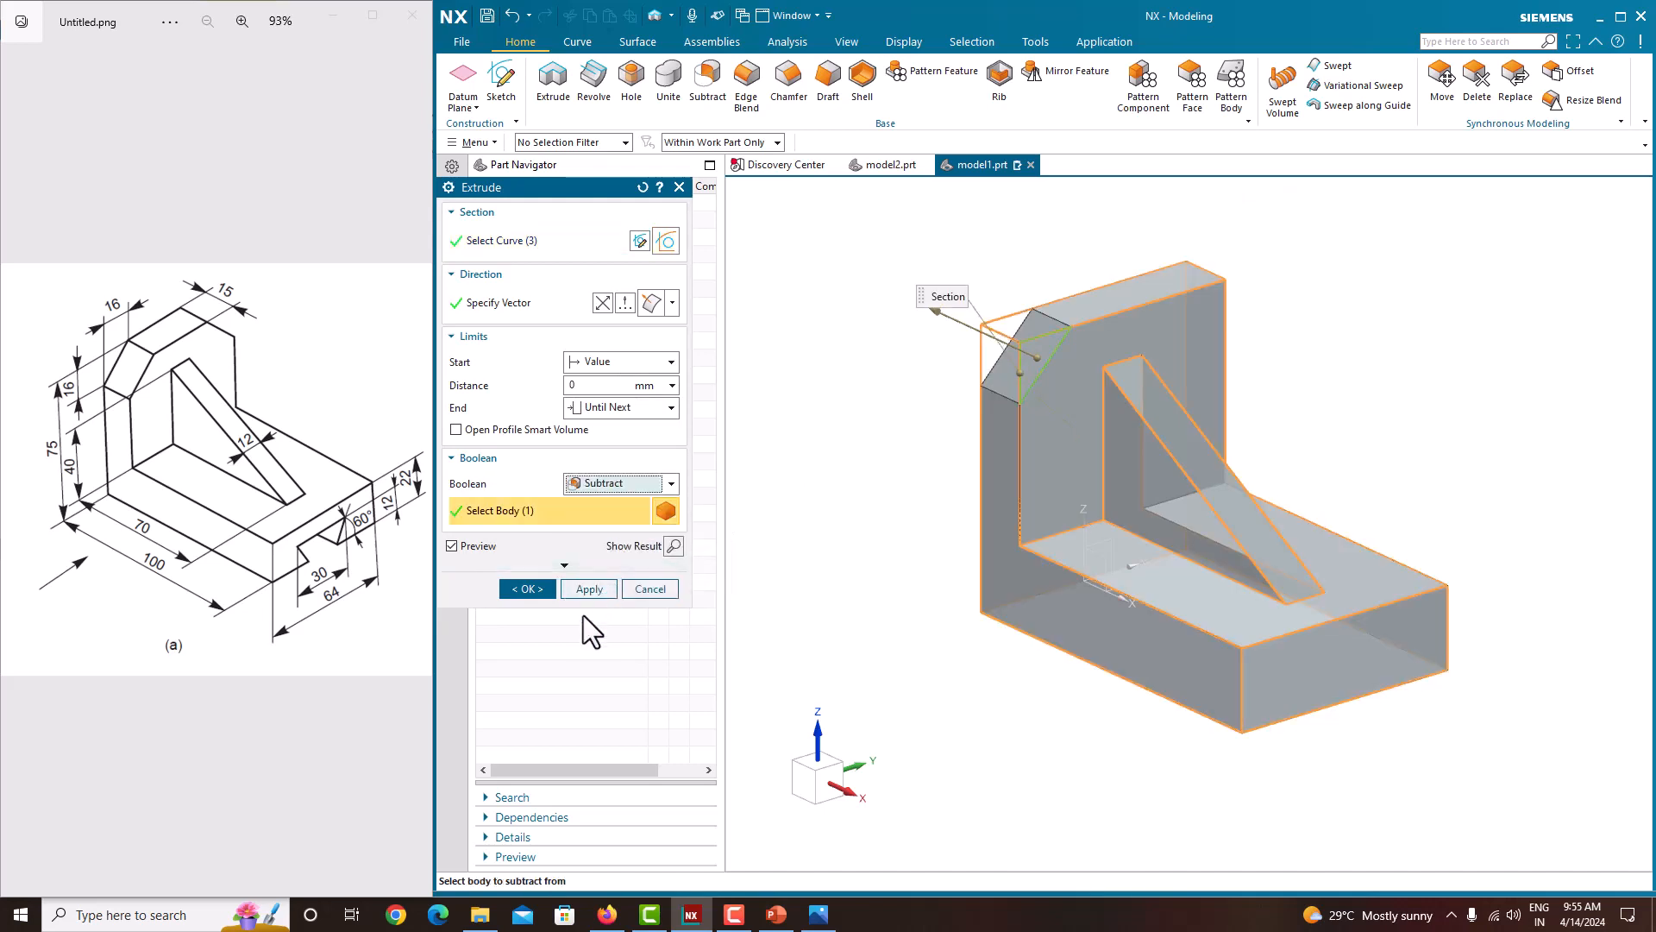
left_click(532, 589)
left_click(514, 358)
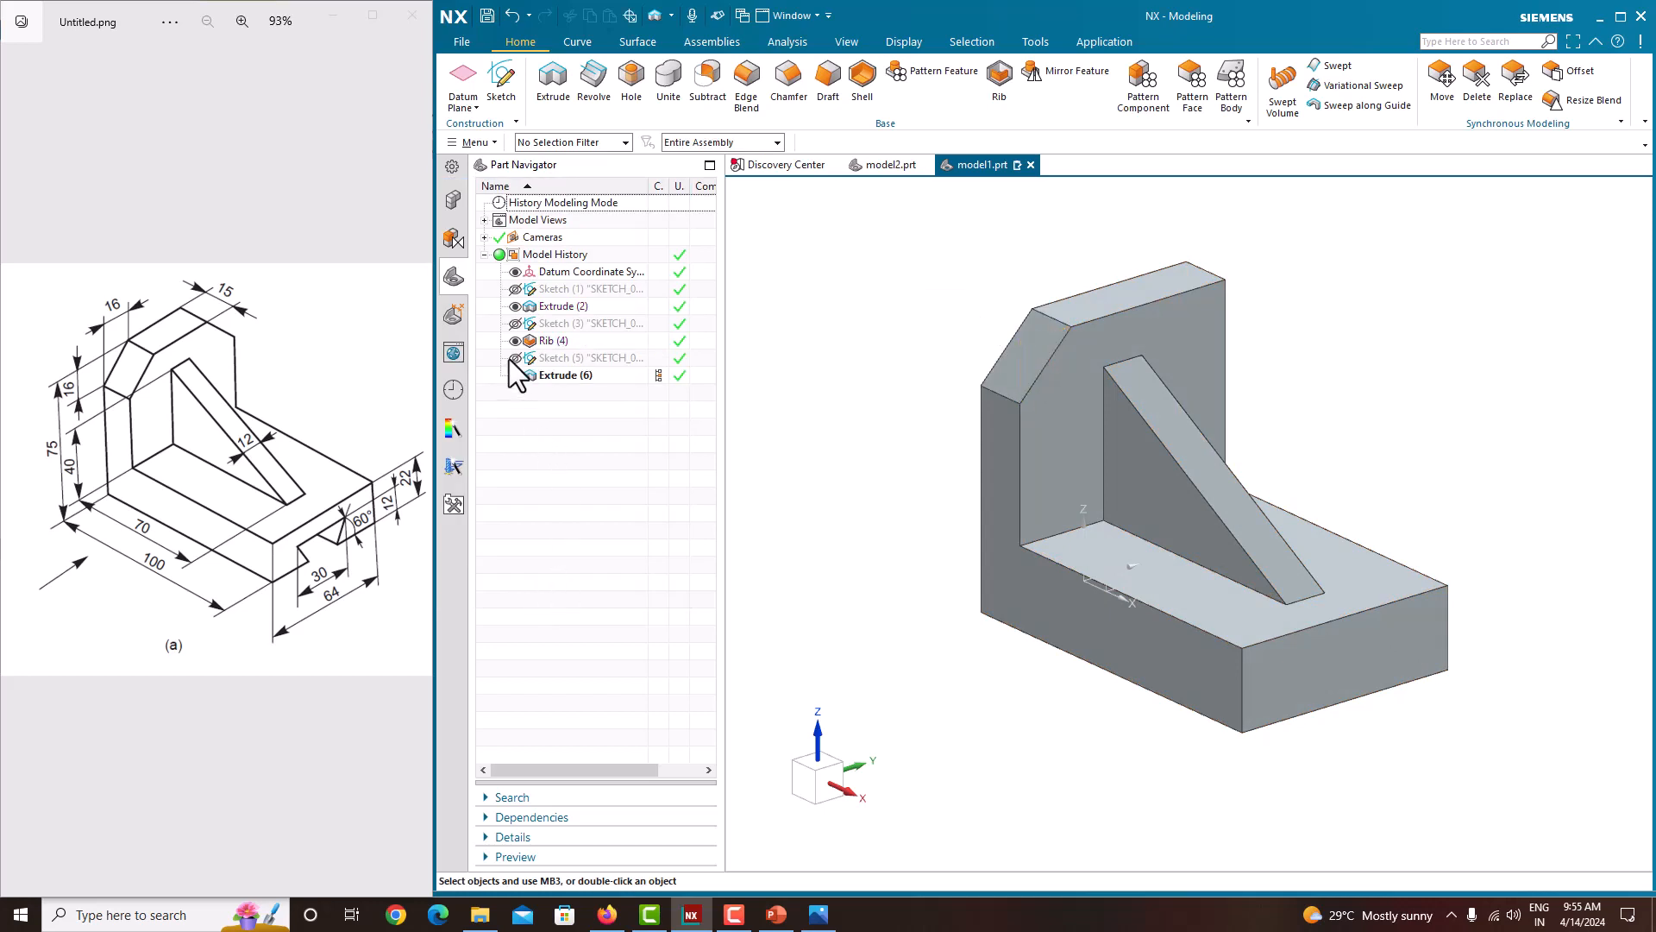
left_click(592, 376)
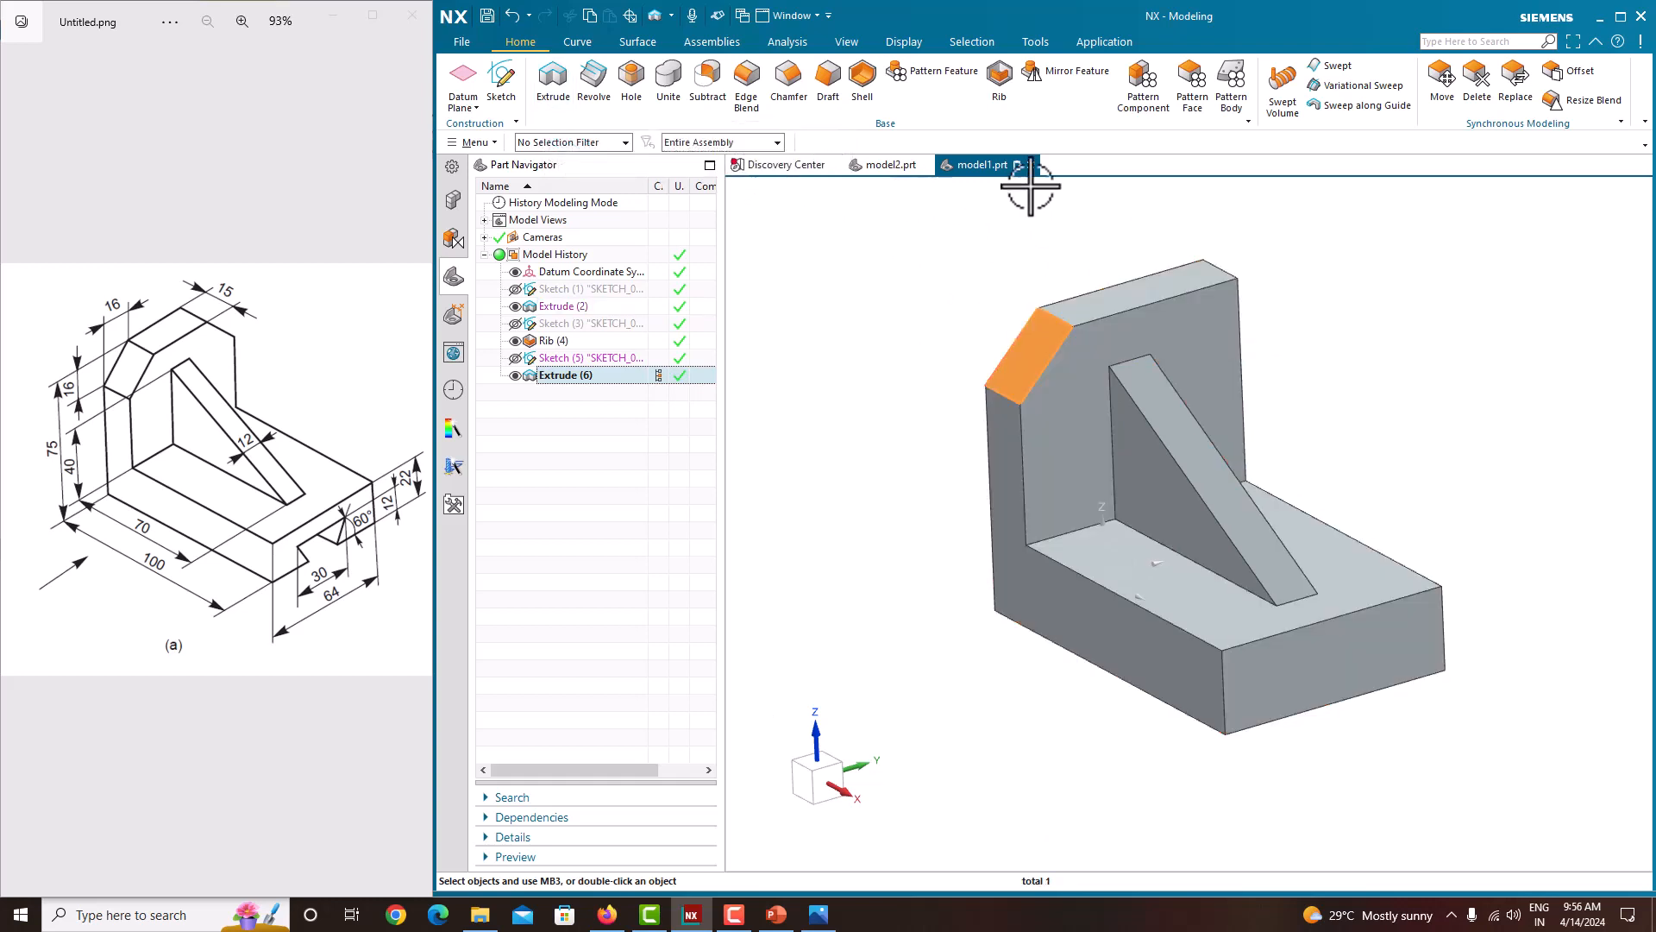
left_click(1088, 77)
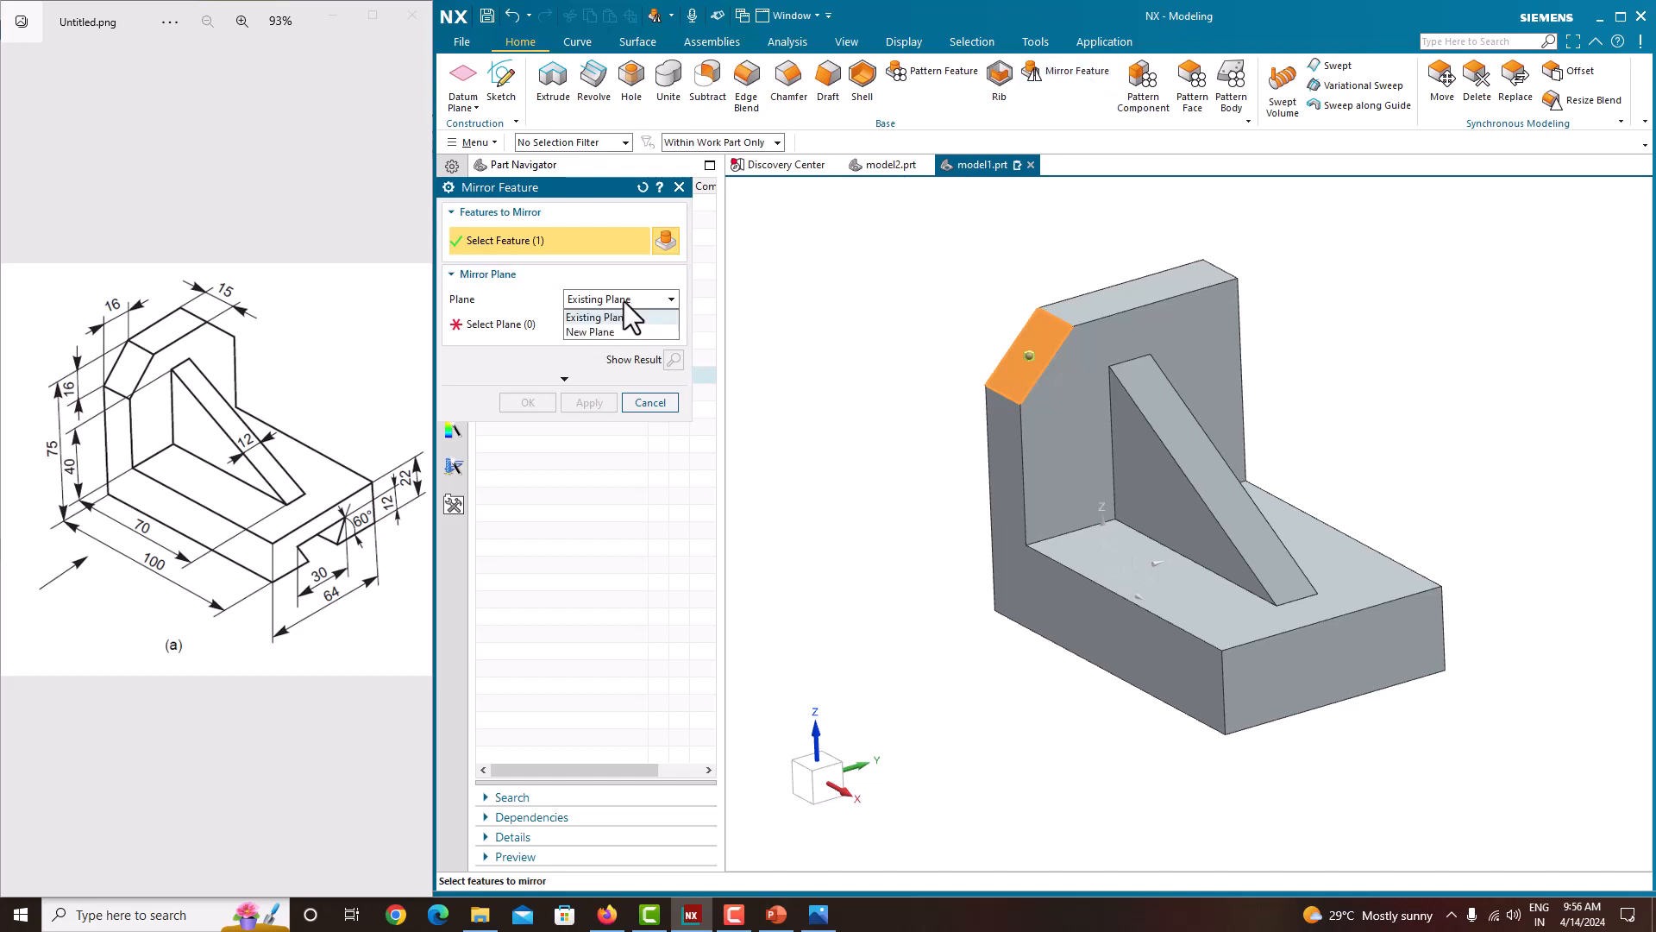
left_click(618, 333)
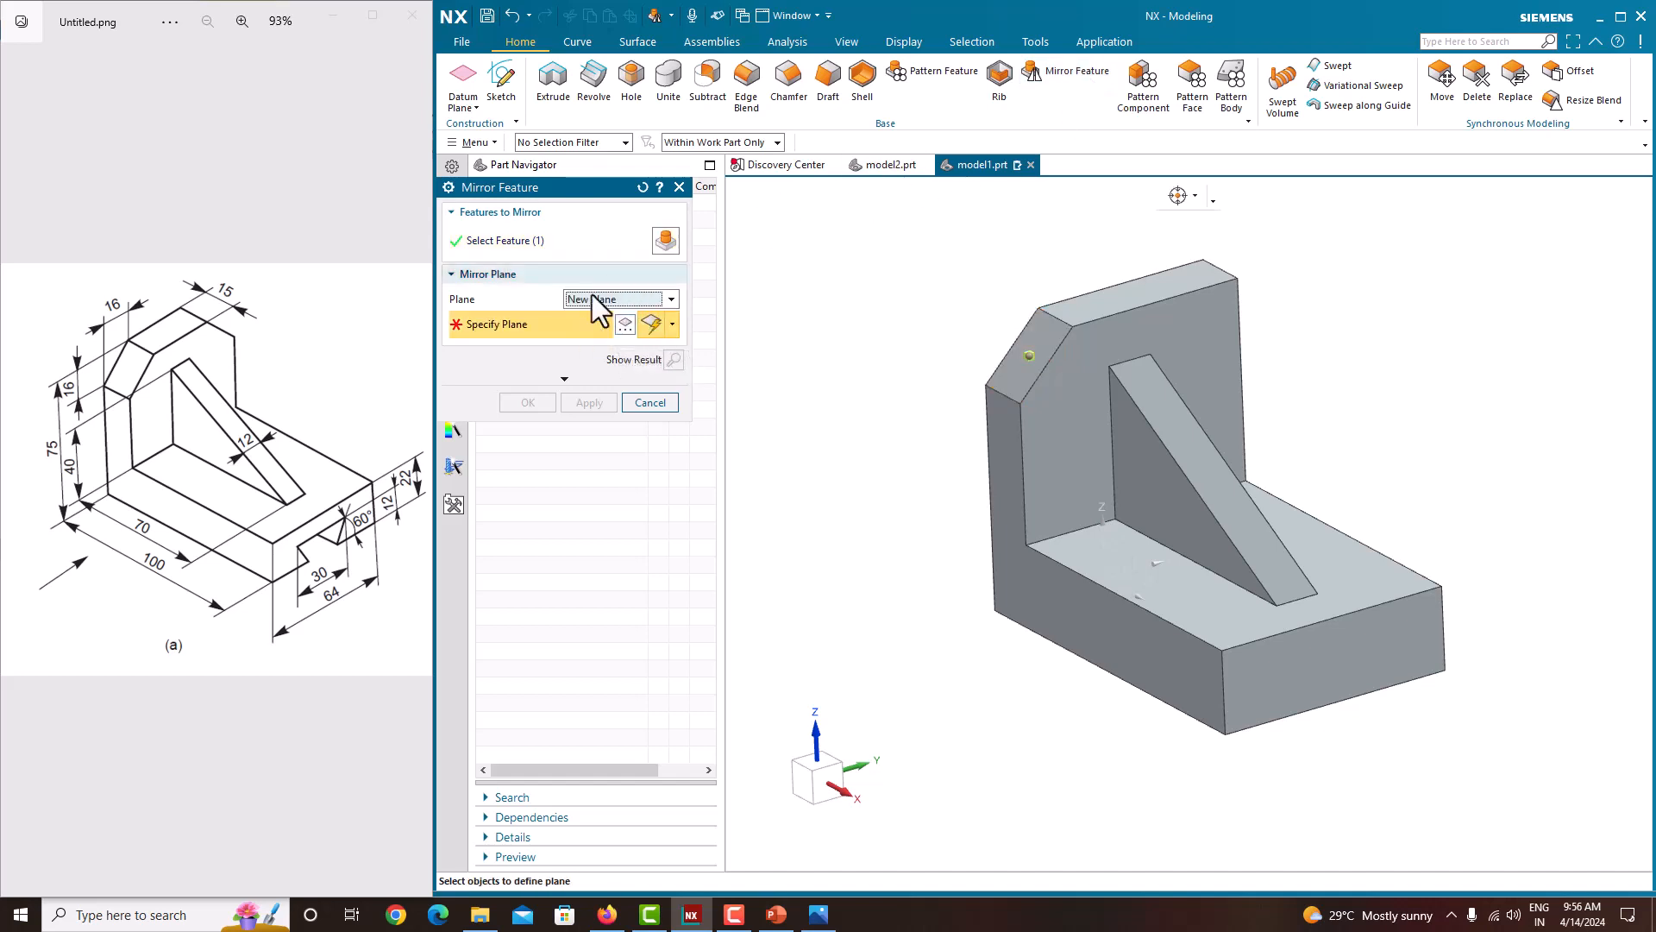
left_click(649, 403)
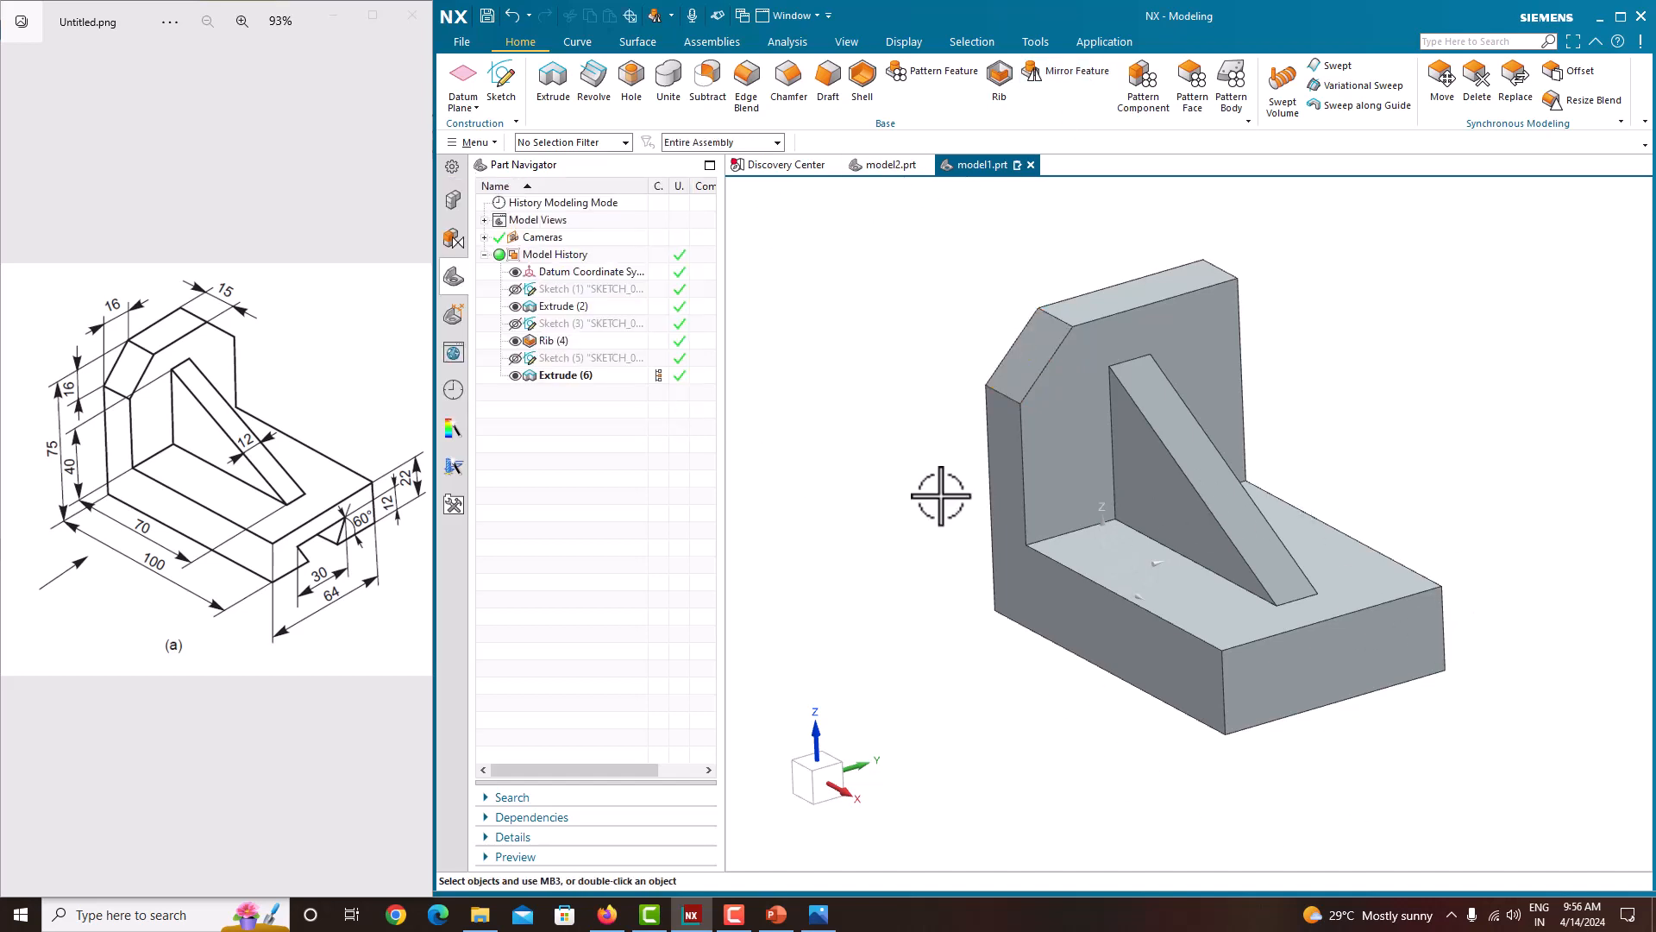
Step: Create a datum plane midway between the two side faces of the rib
left_click(466, 104)
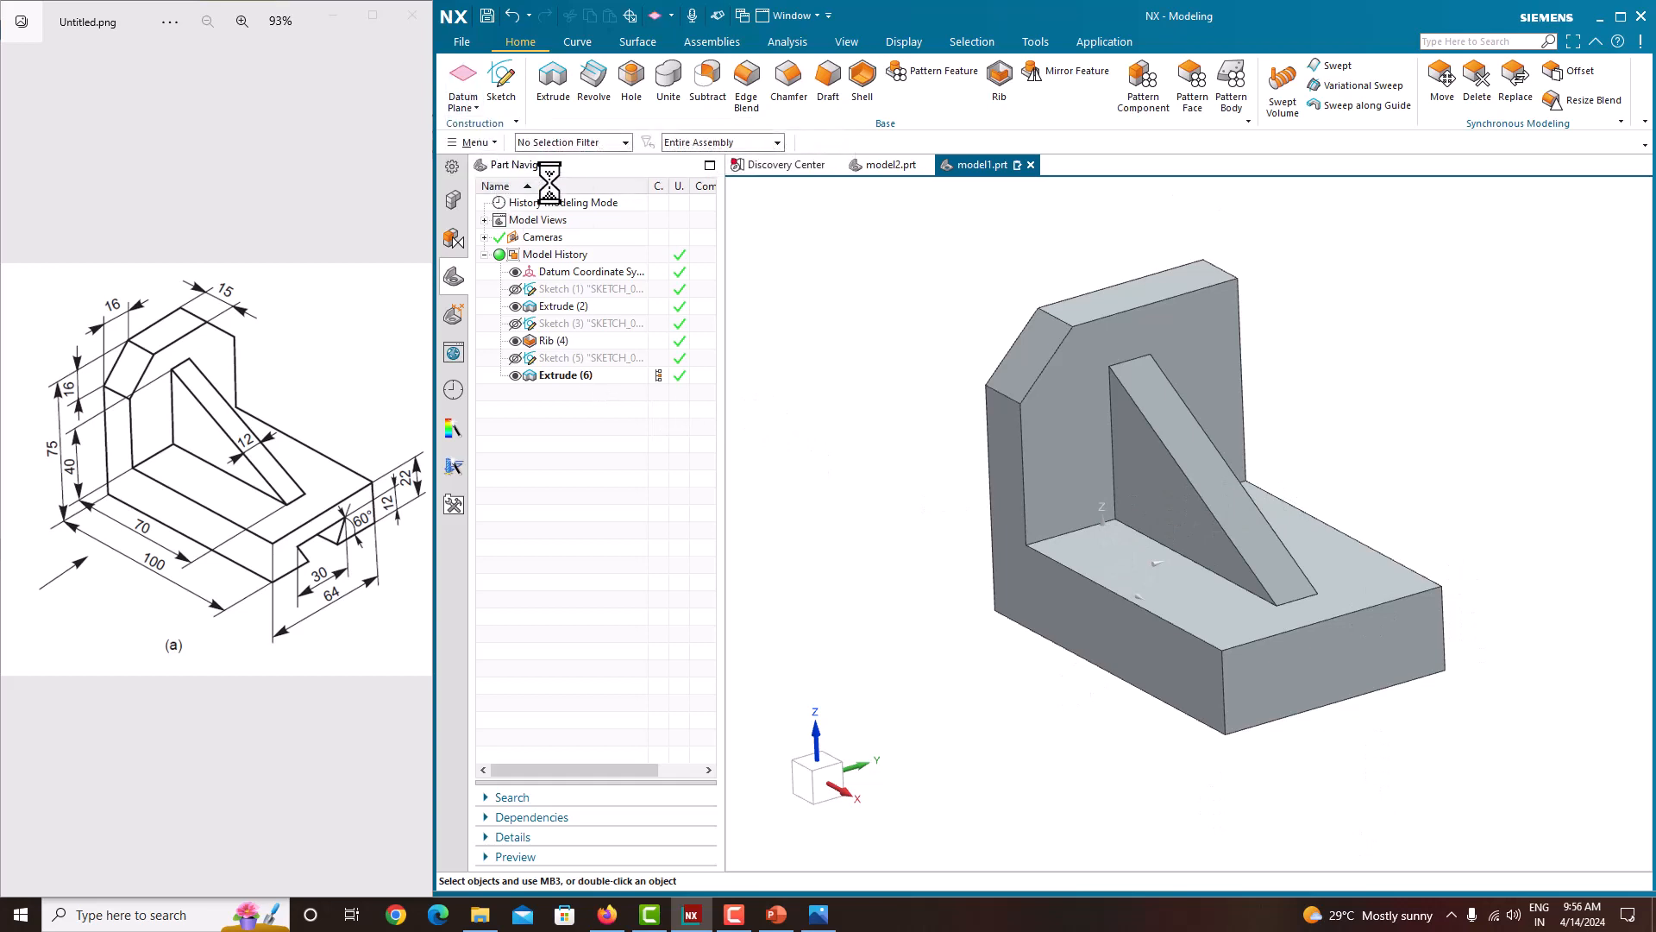
left_click(1141, 491)
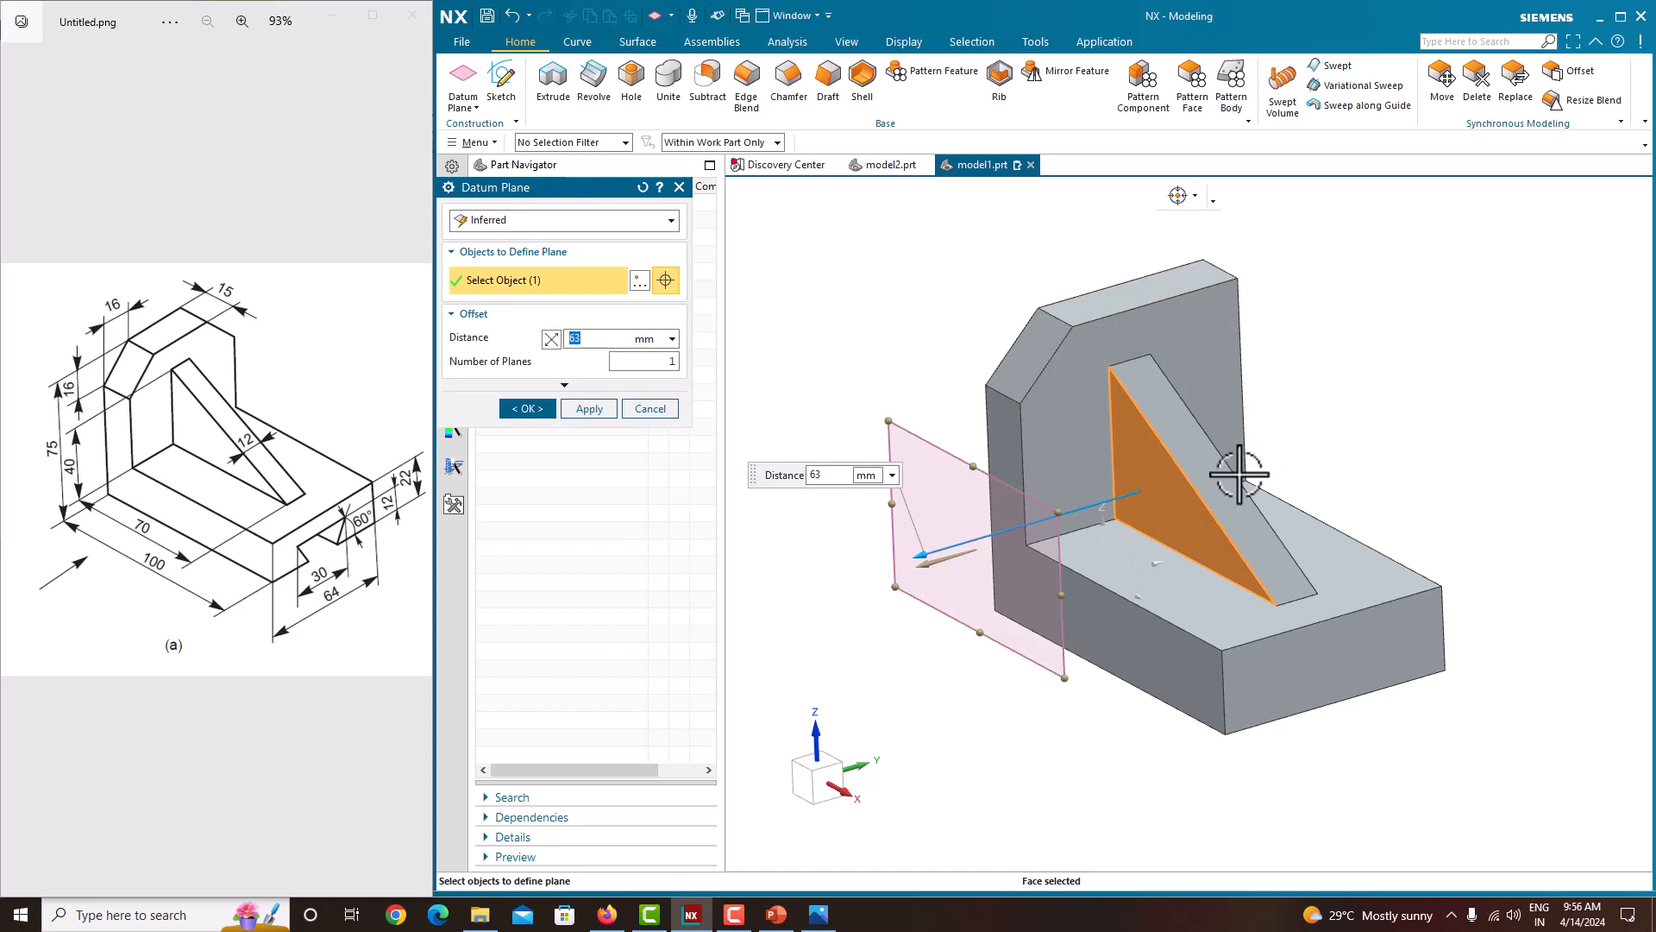
middle_click_drag(1250, 469, 1205, 484)
left_click(1272, 483)
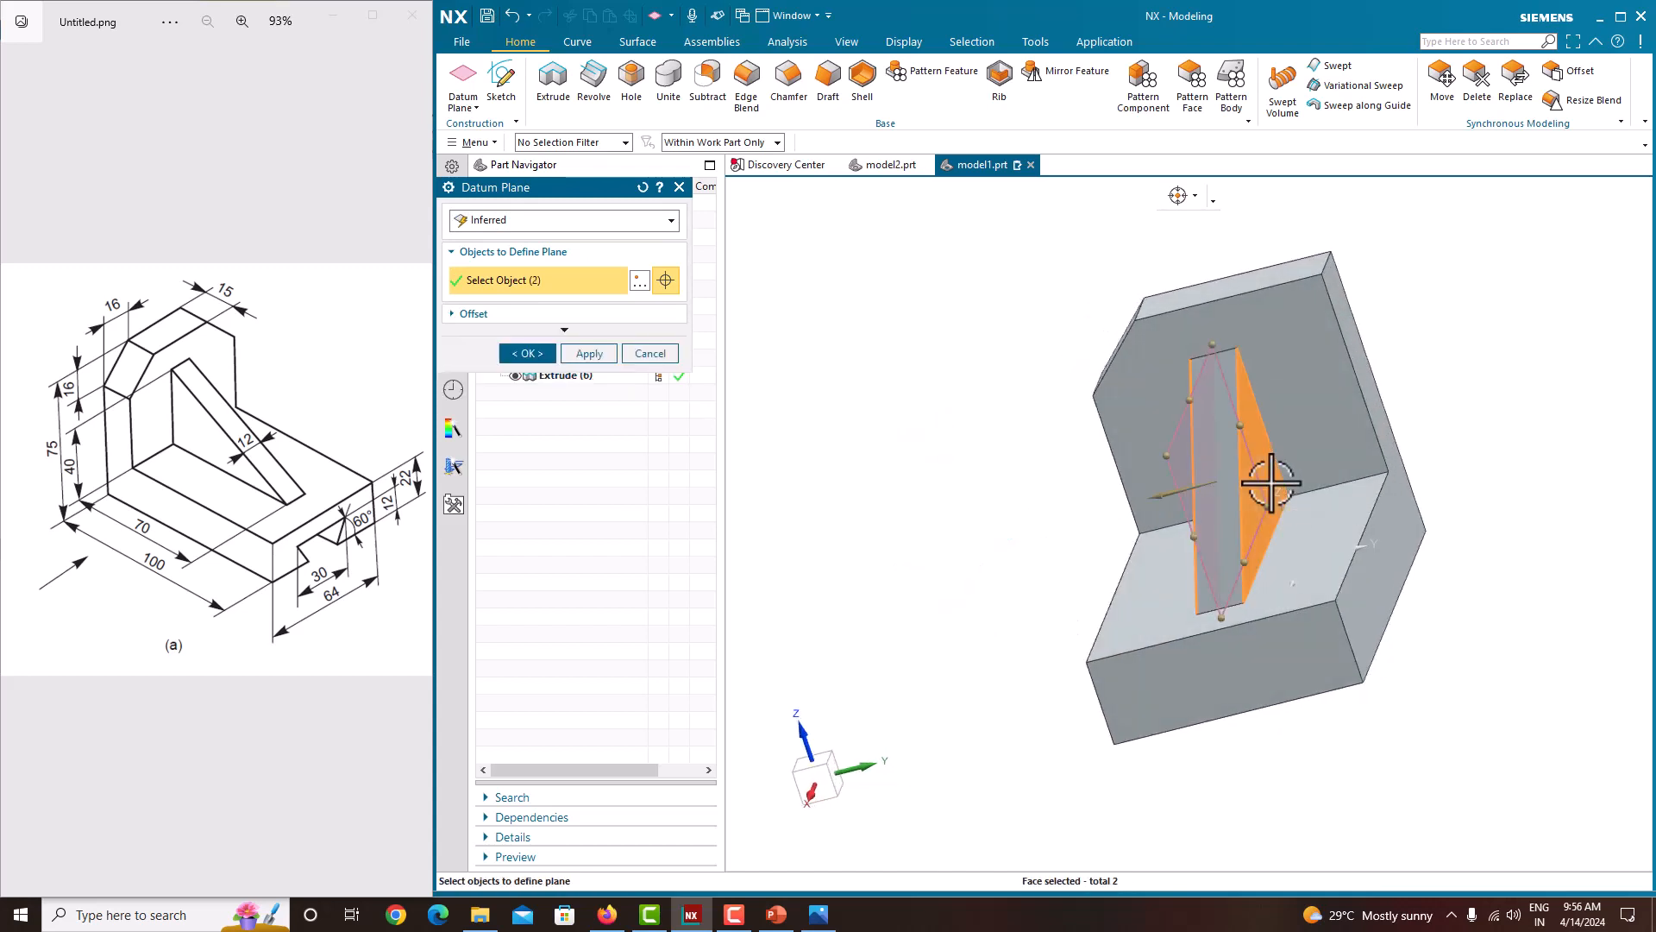
middle_click_drag(1408, 495, 1380, 484)
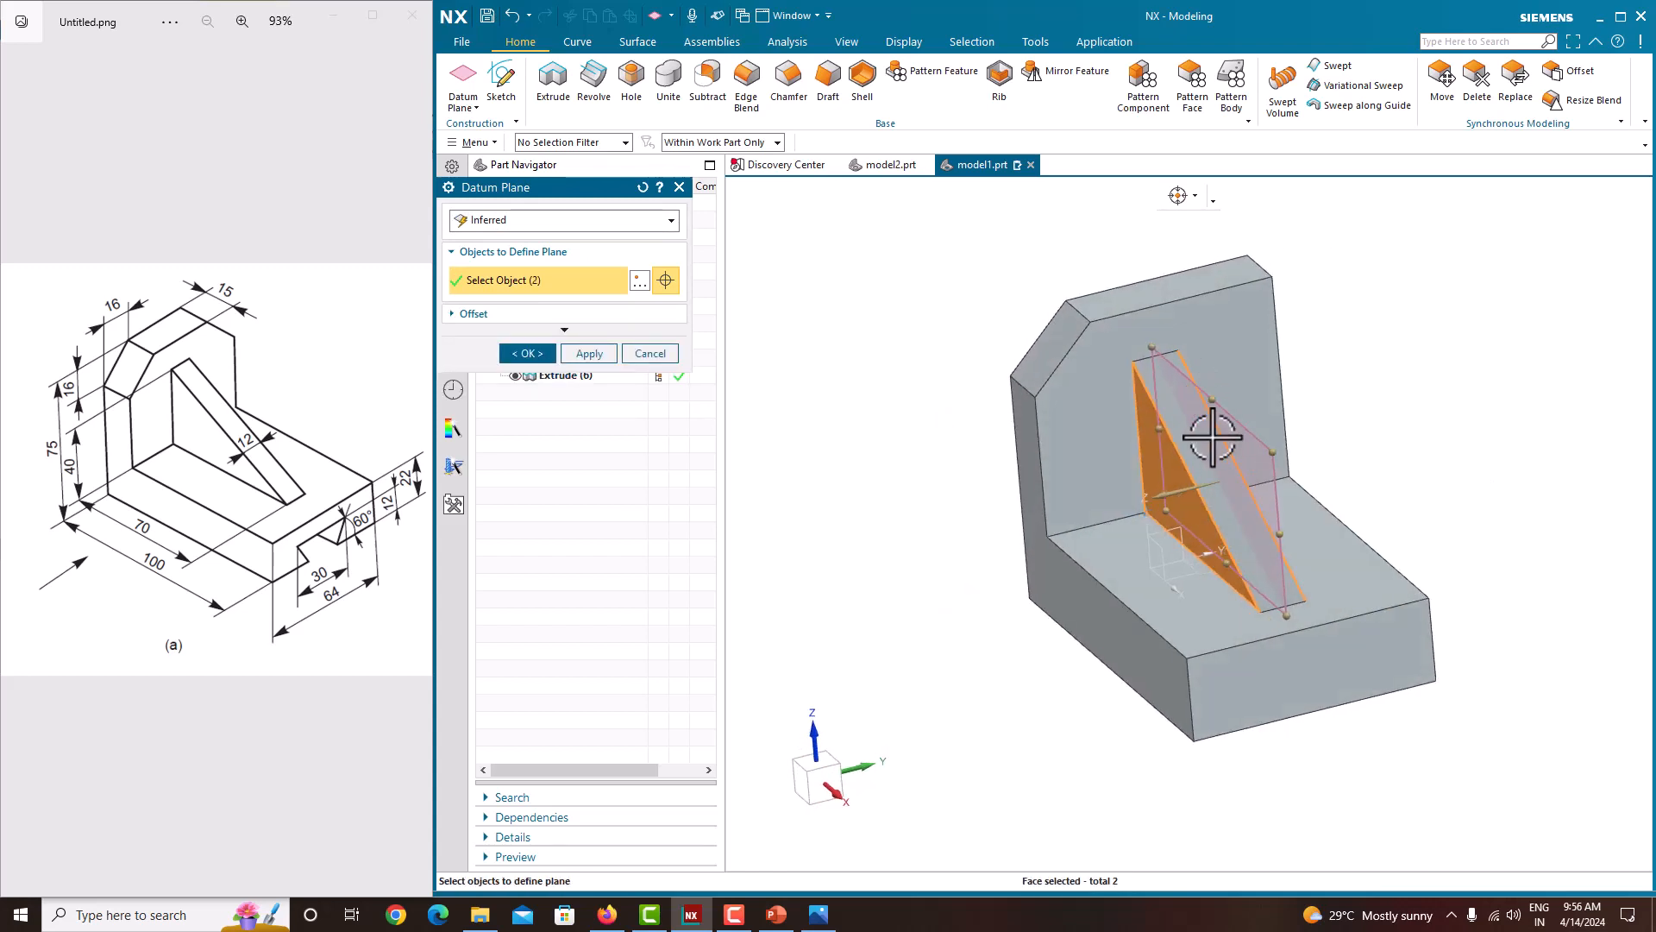
left_click(528, 353)
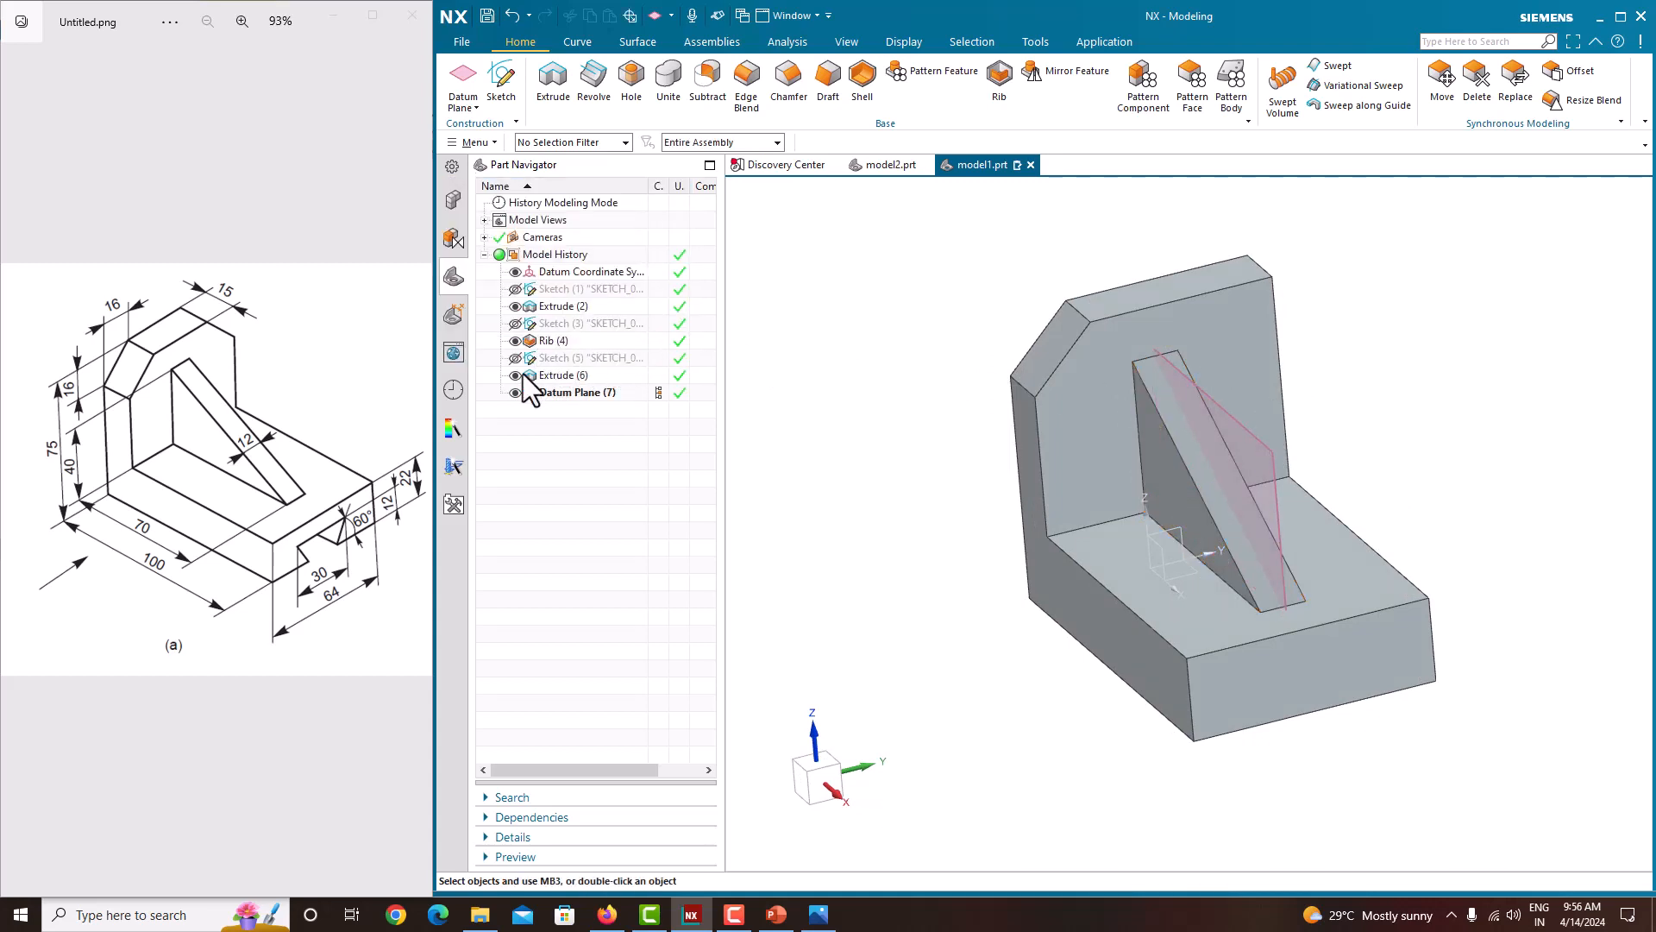
Step: Mirror the upright's corner chamfer cut about the new mid datum plane
left_click(558, 377)
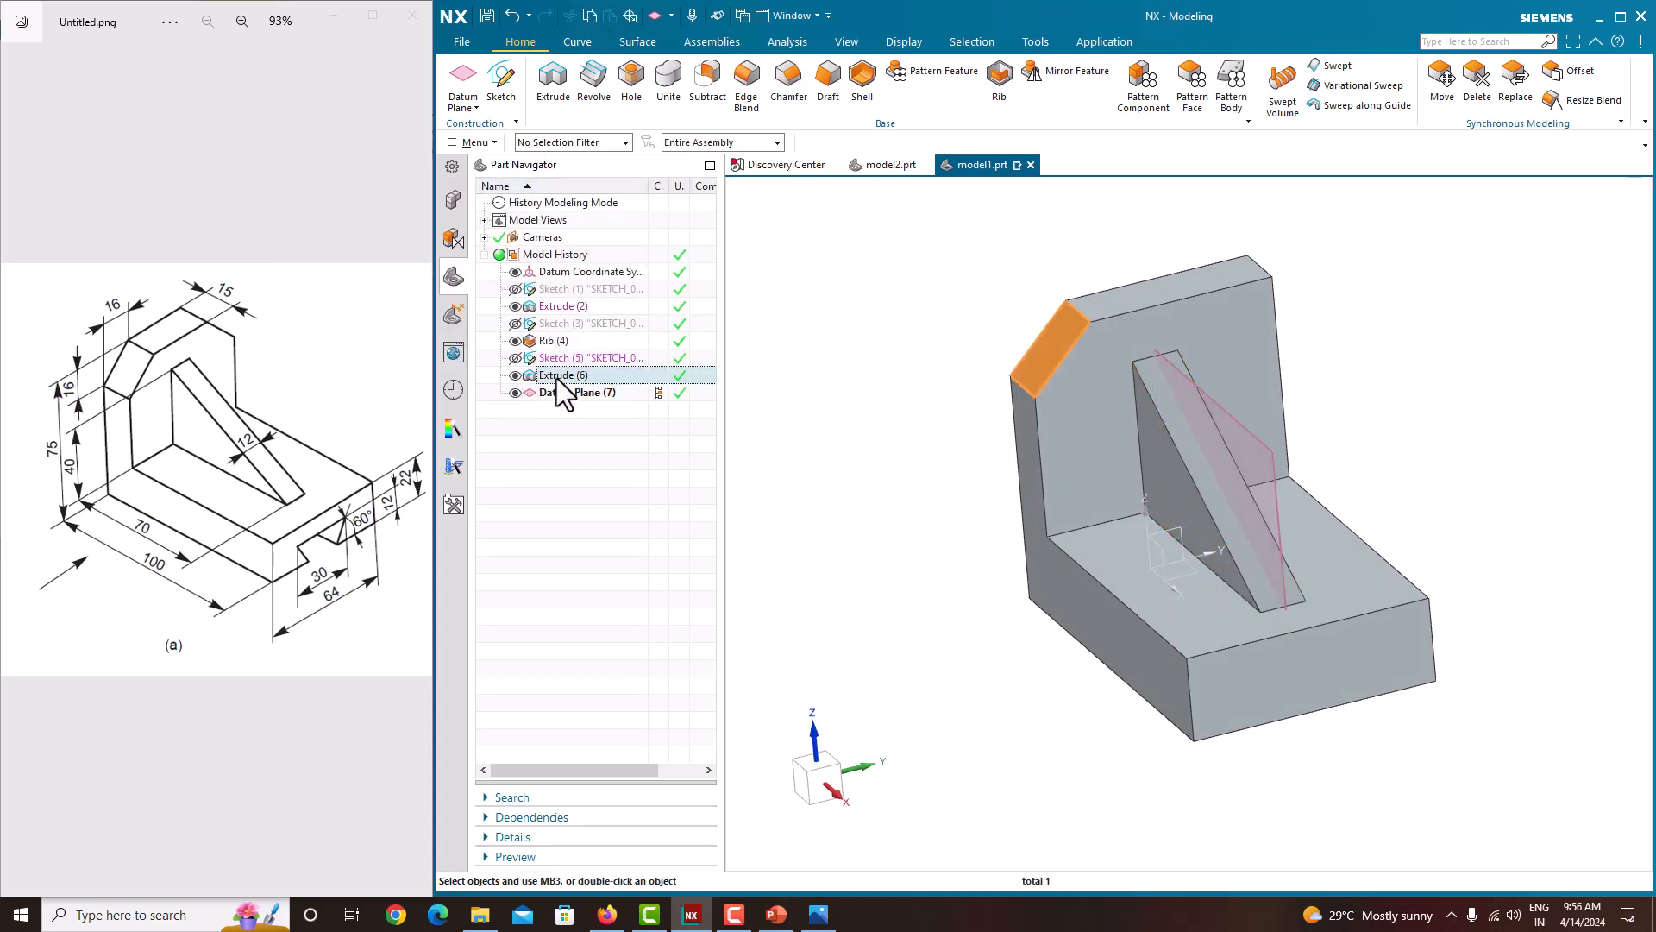
left_click(1098, 74)
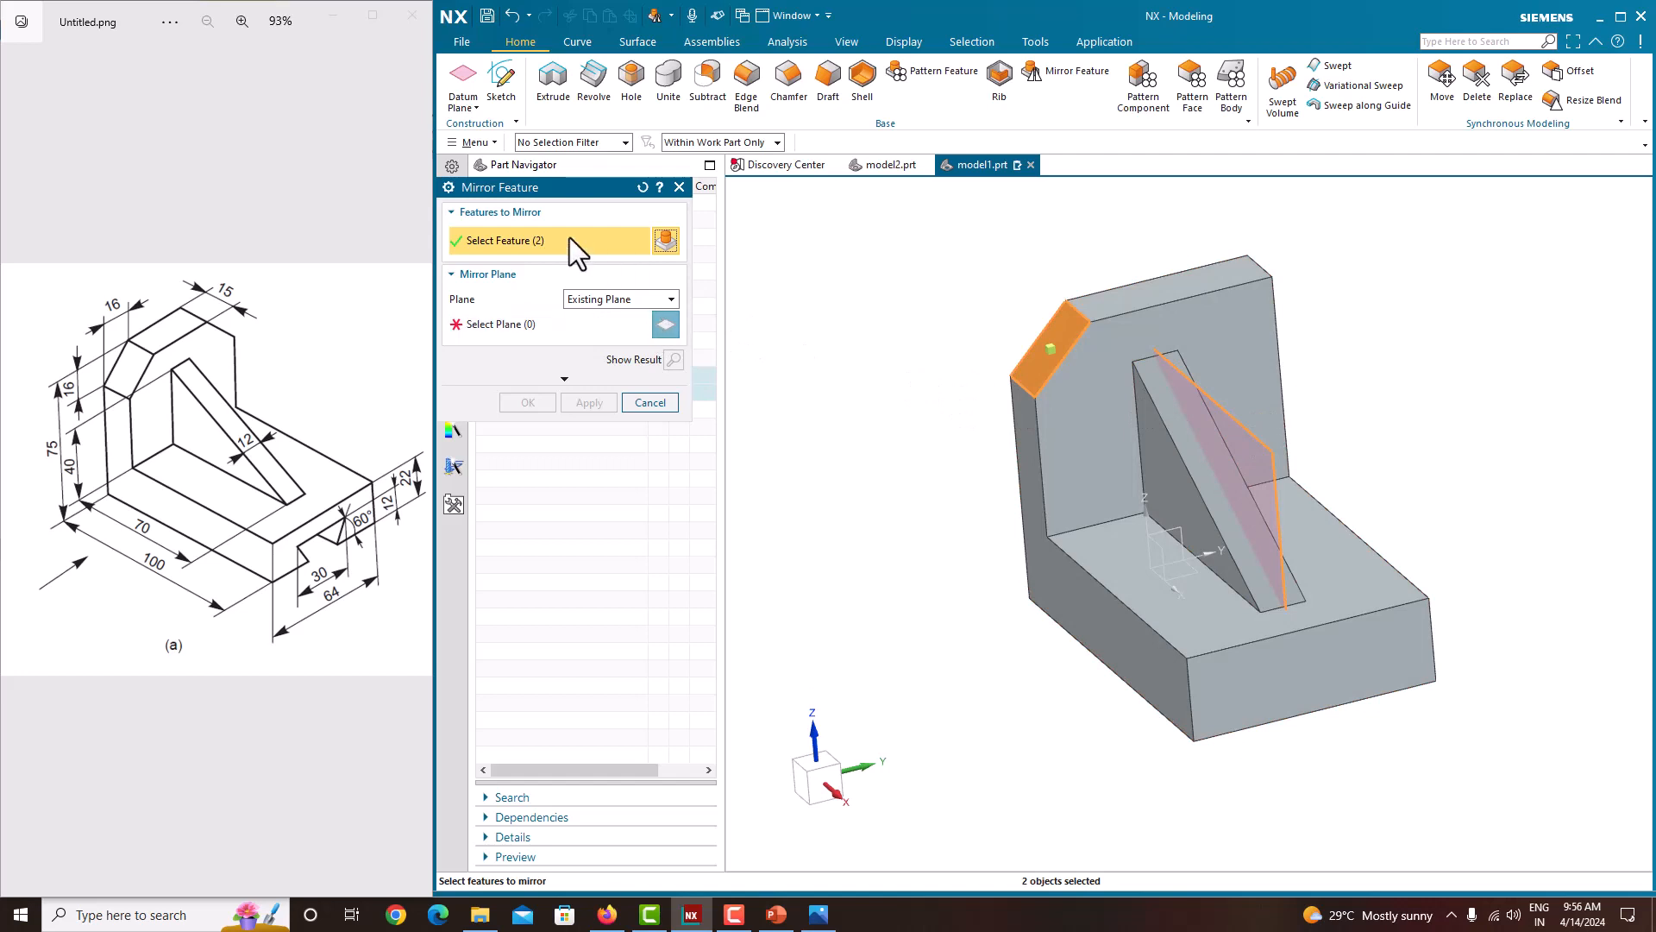
left_click(643, 187)
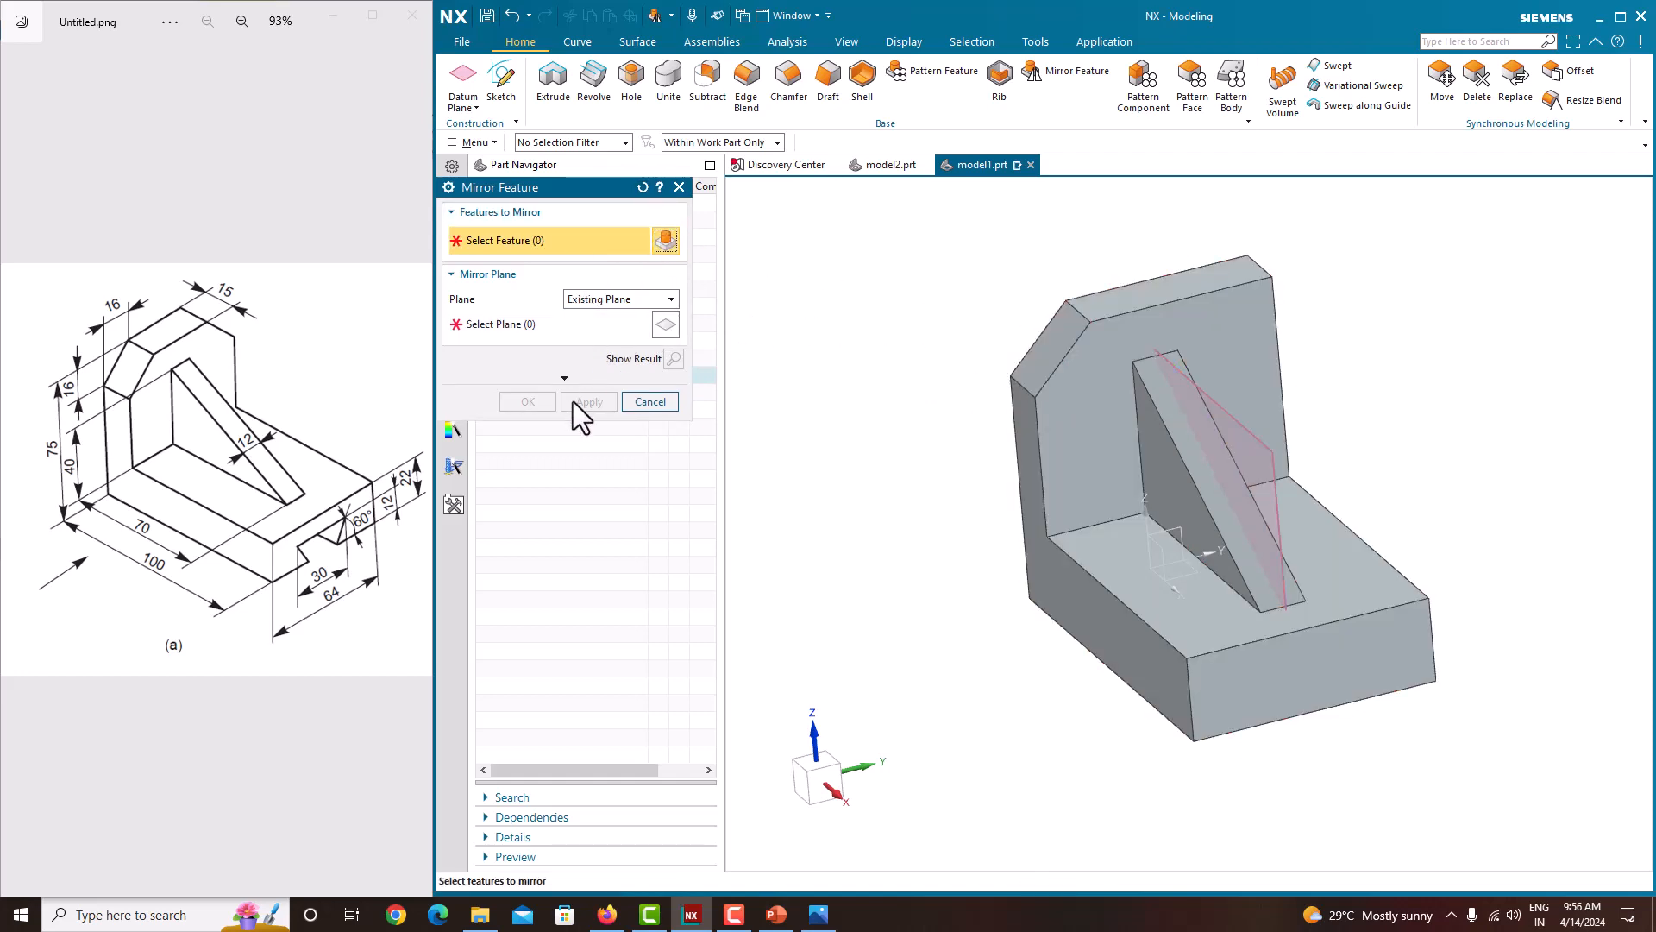
left_click_drag(550, 192, 791, 209)
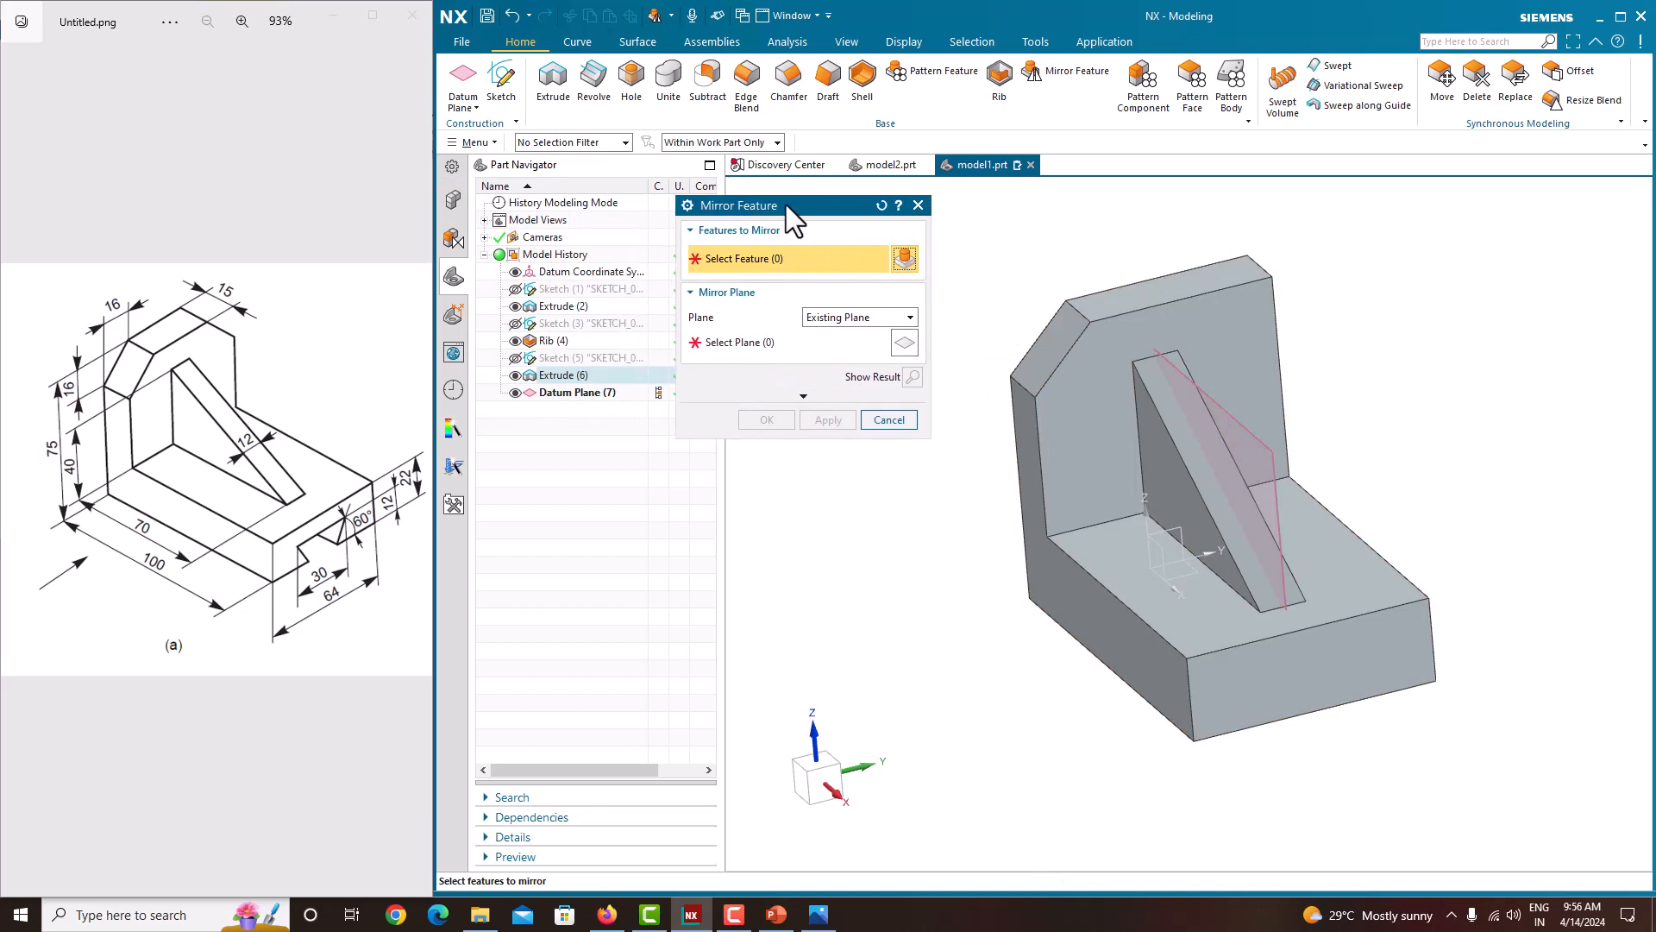
left_click(568, 388)
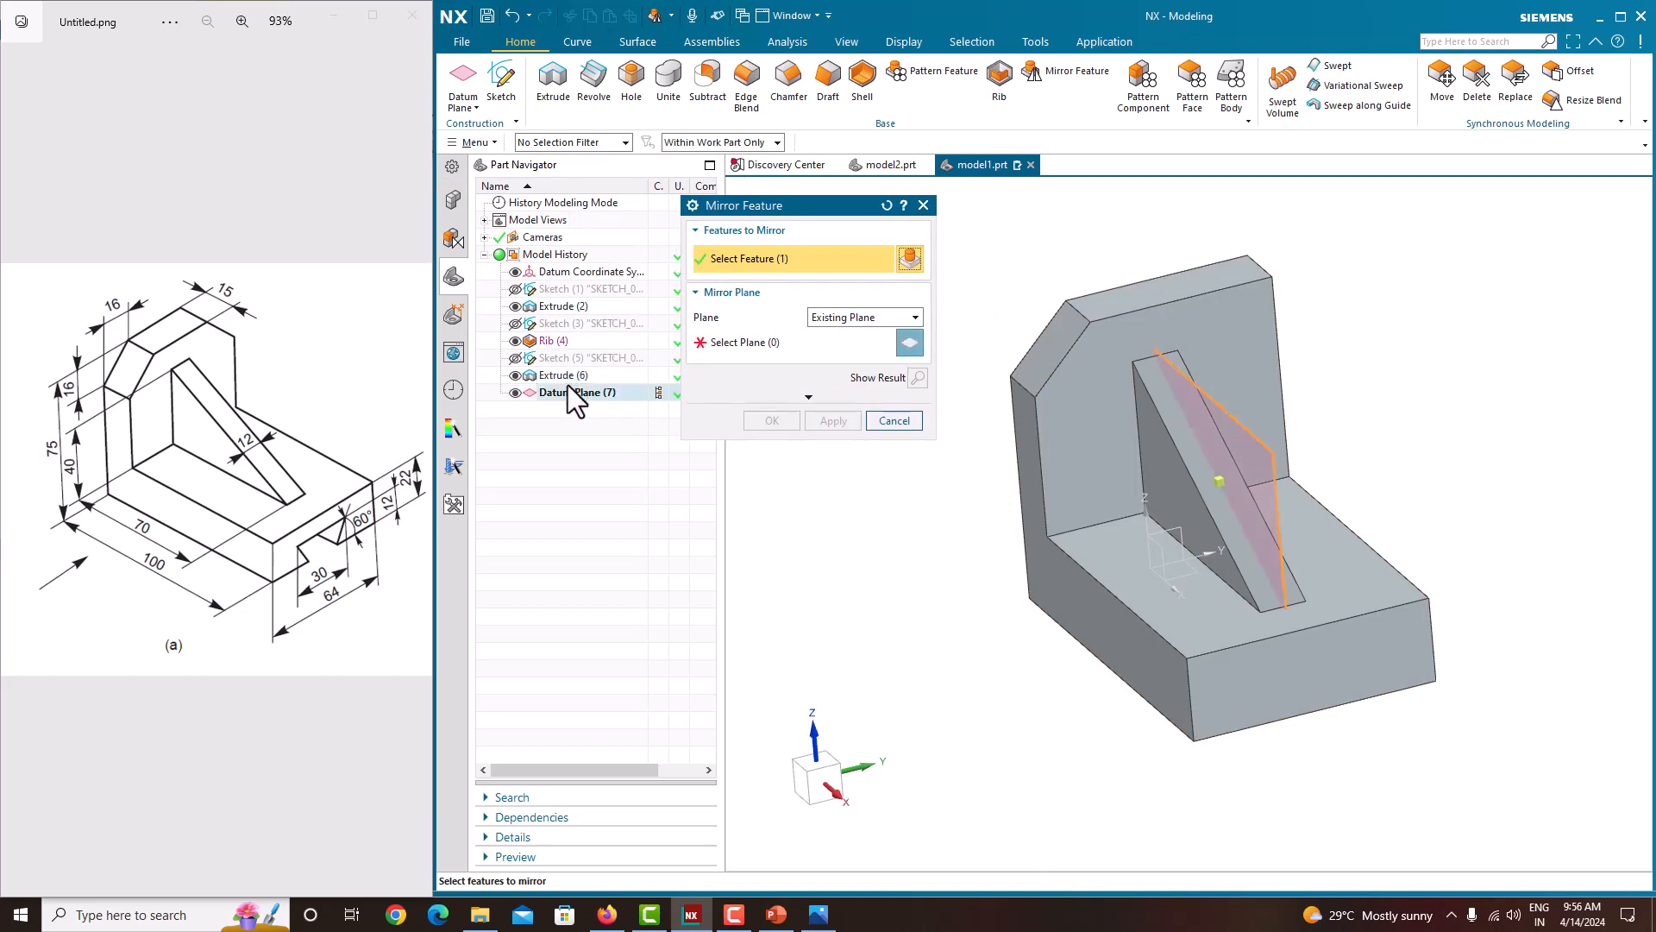
left_click(766, 338)
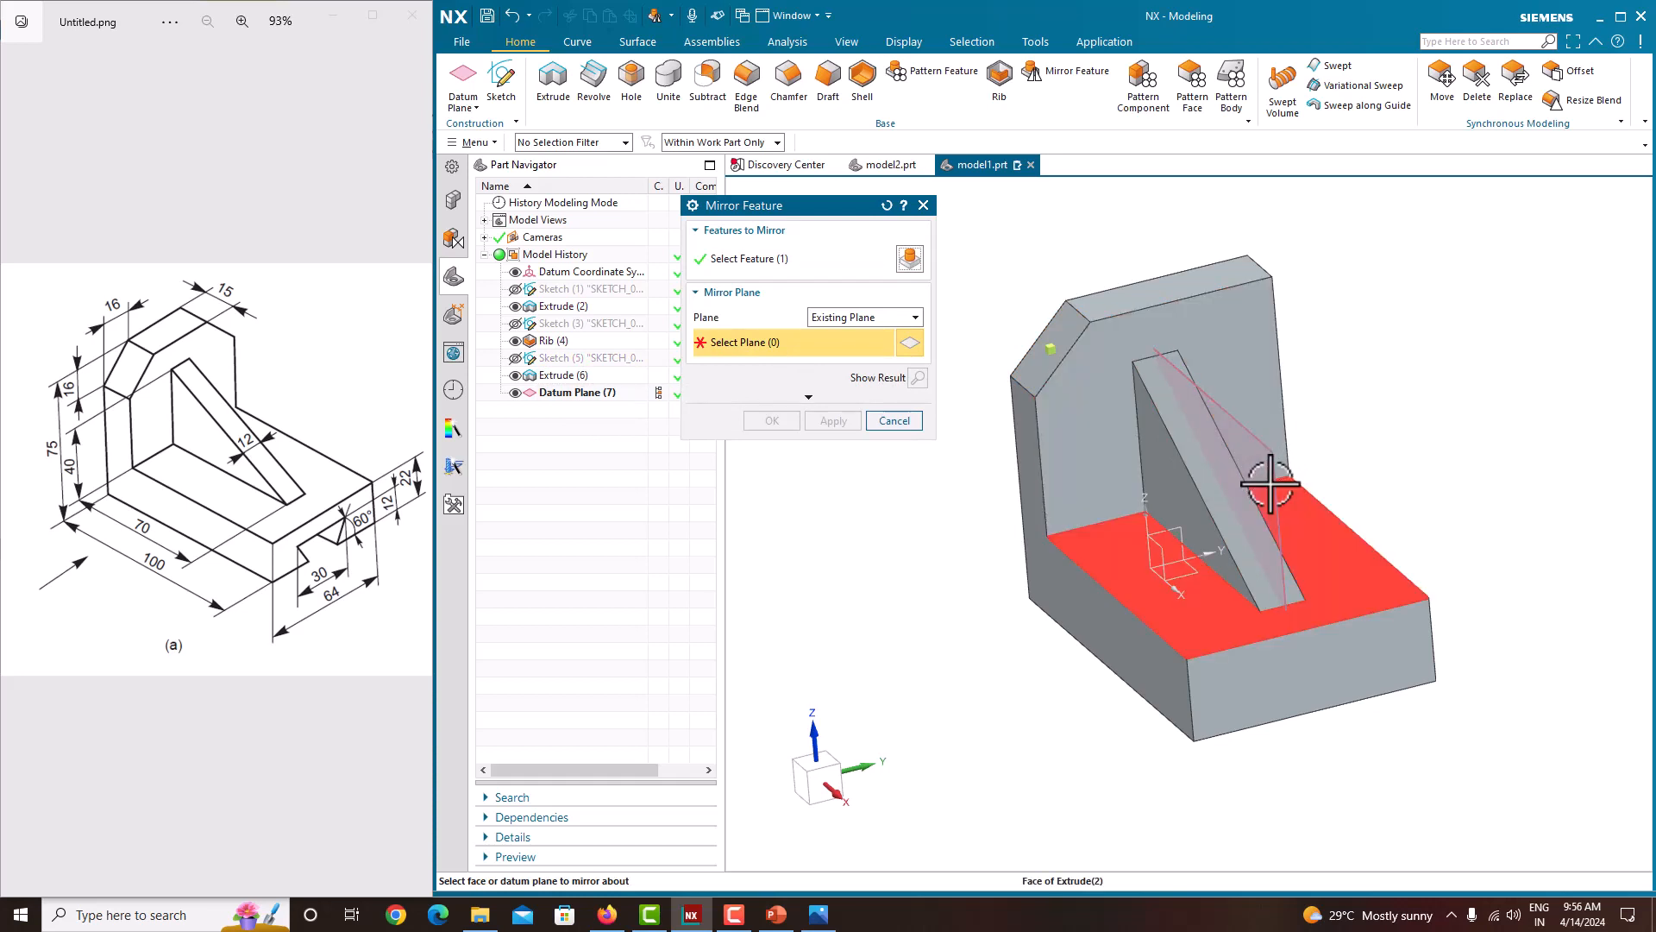
left_click(1219, 474)
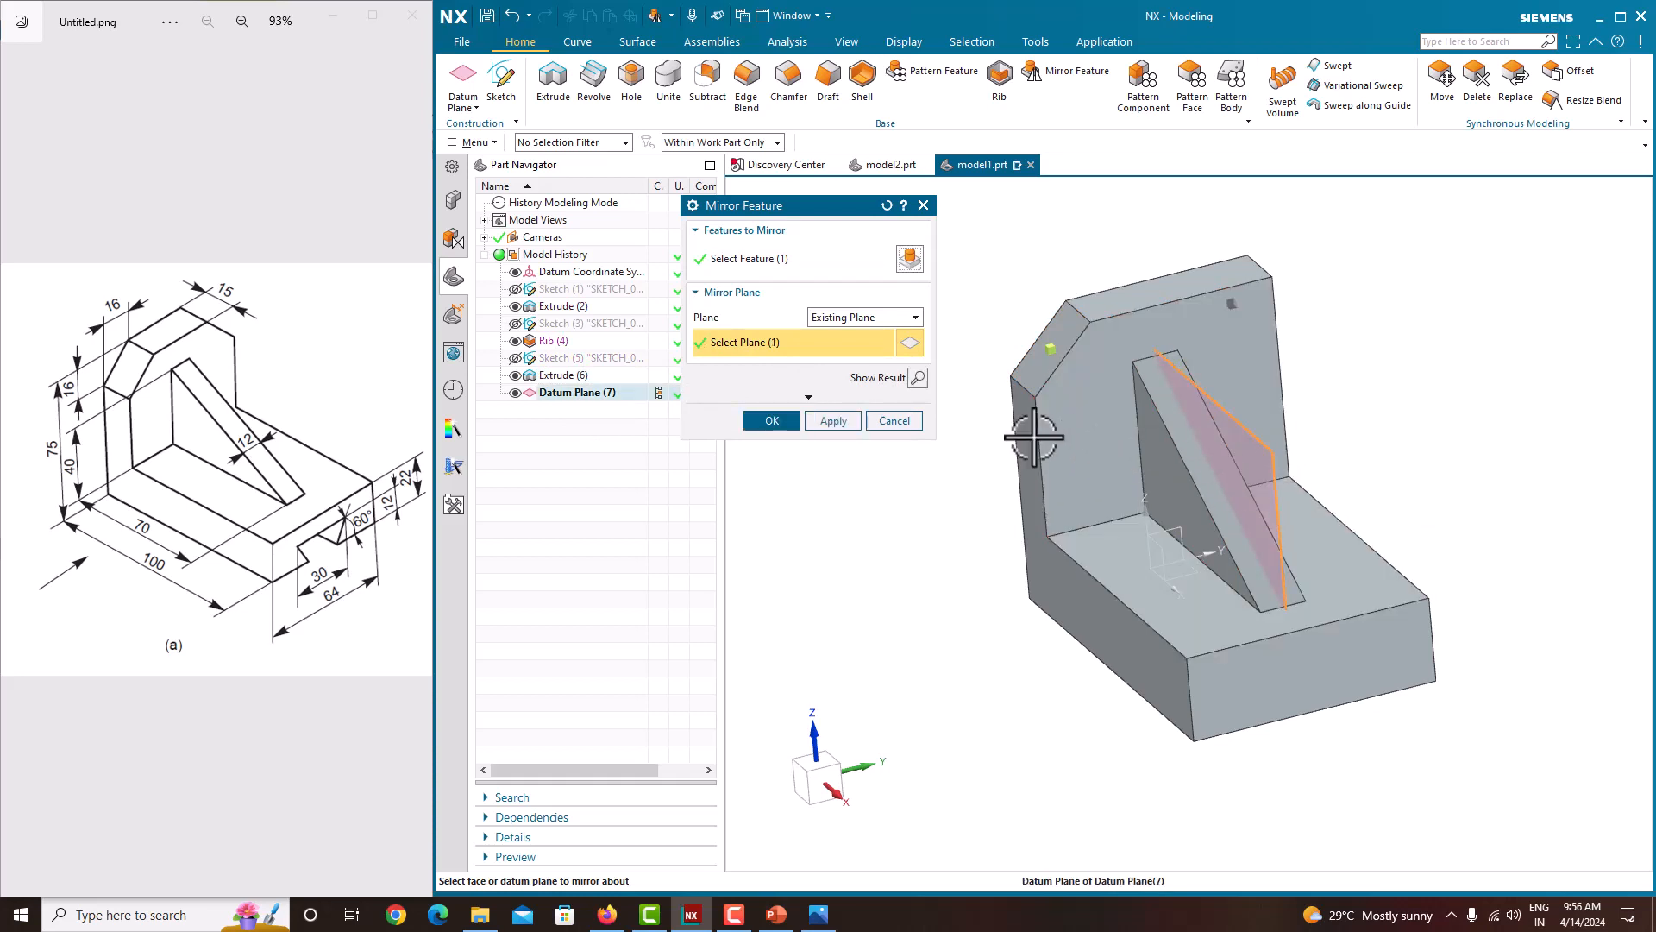
left_click(772, 421)
middle_click_drag(780, 412, 920, 427)
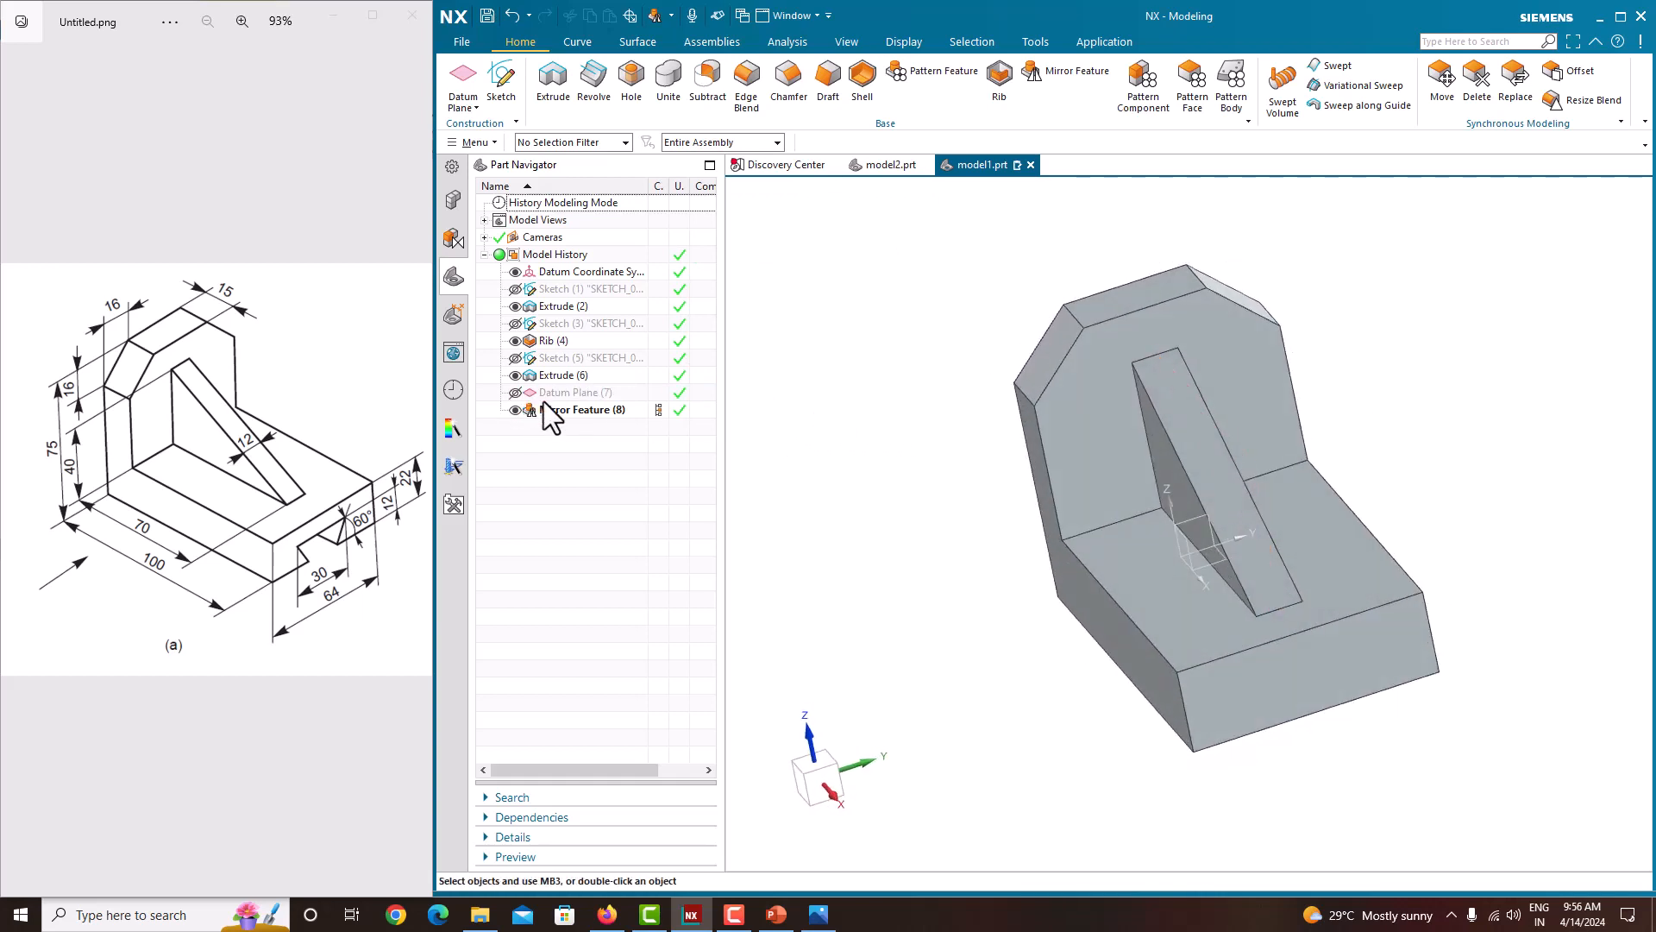
Step: Start a new sketch on the front face of the base
middle_click_drag(1246, 591, 1238, 592)
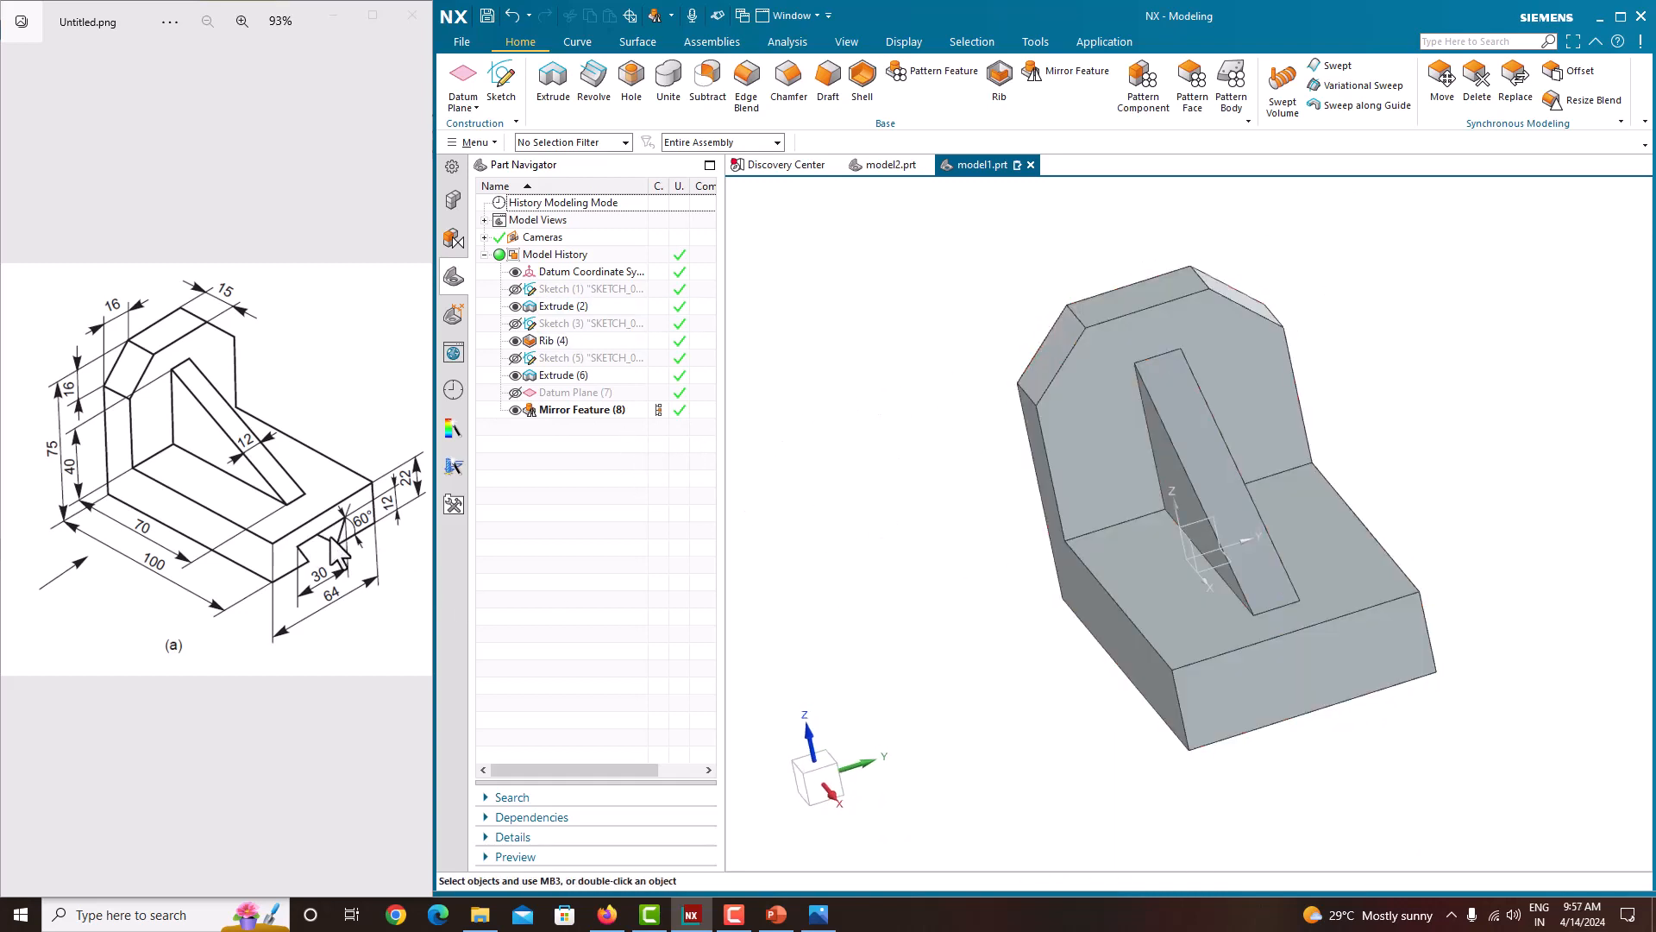
left_click(507, 90)
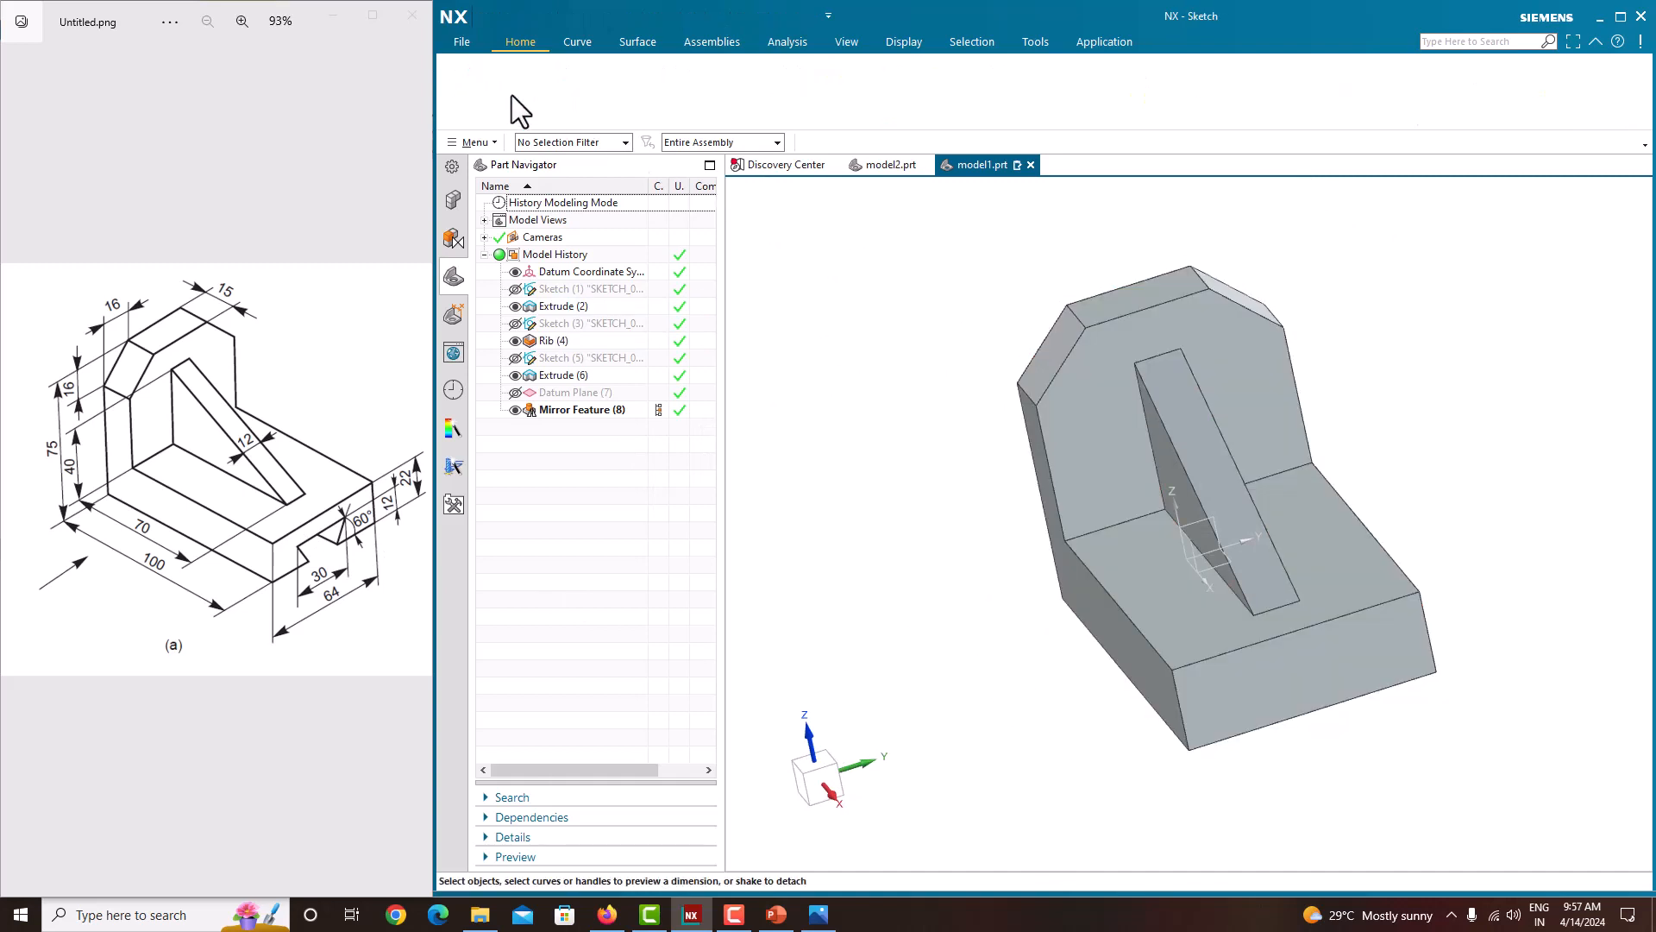
left_click(1393, 656)
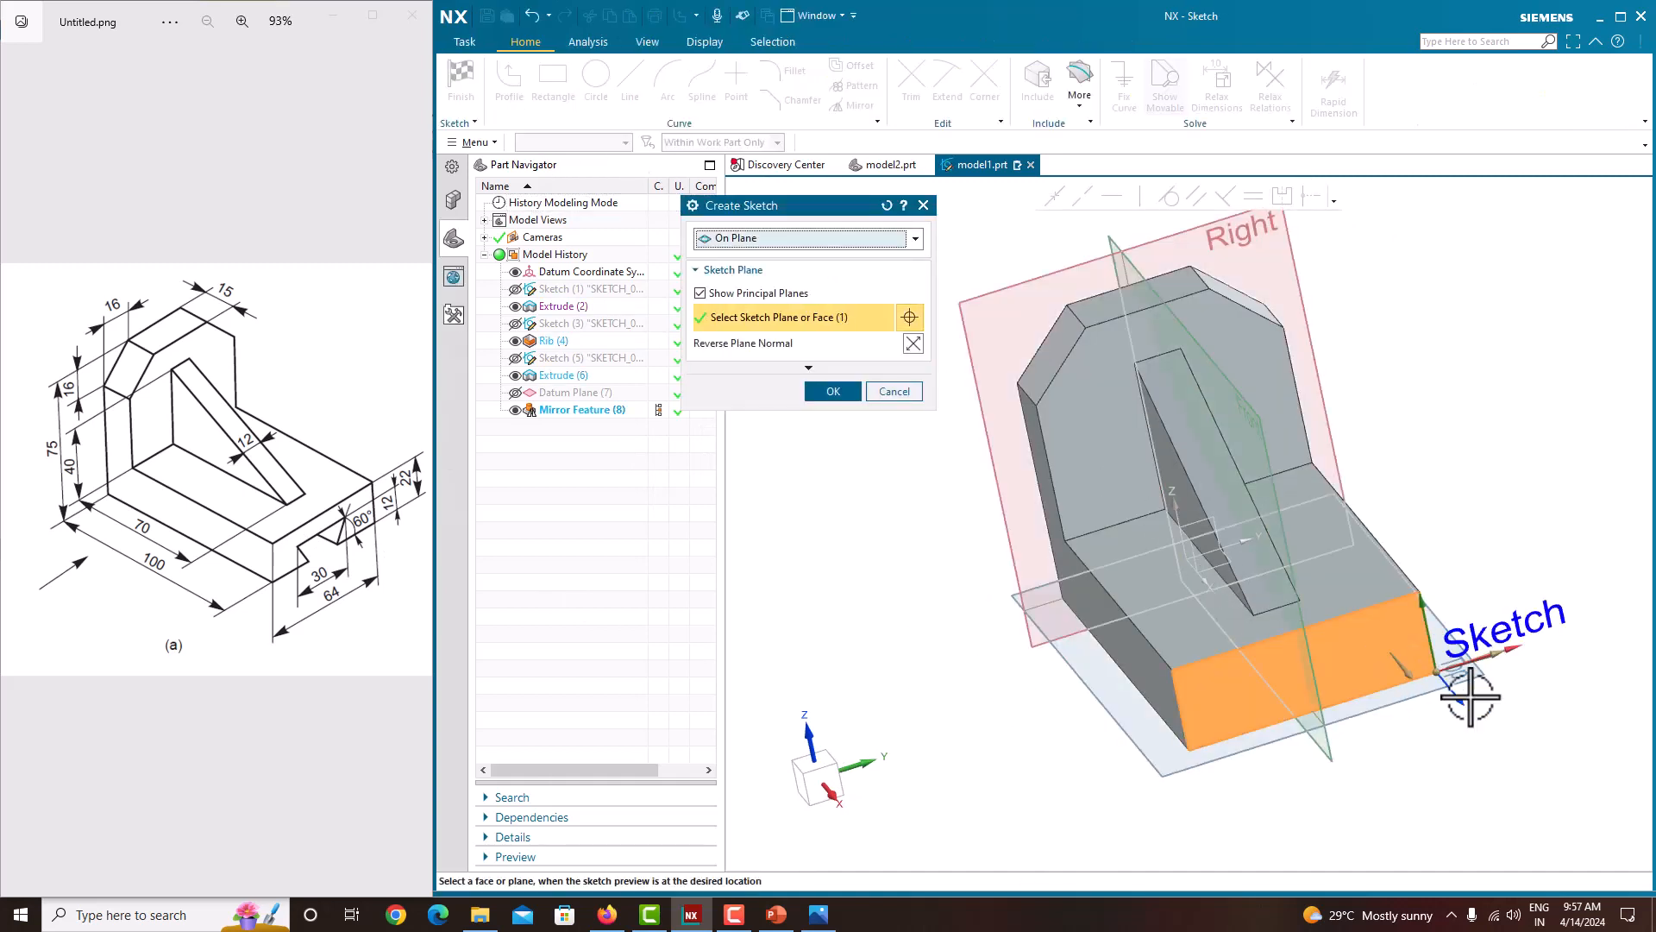
left_click(1449, 673)
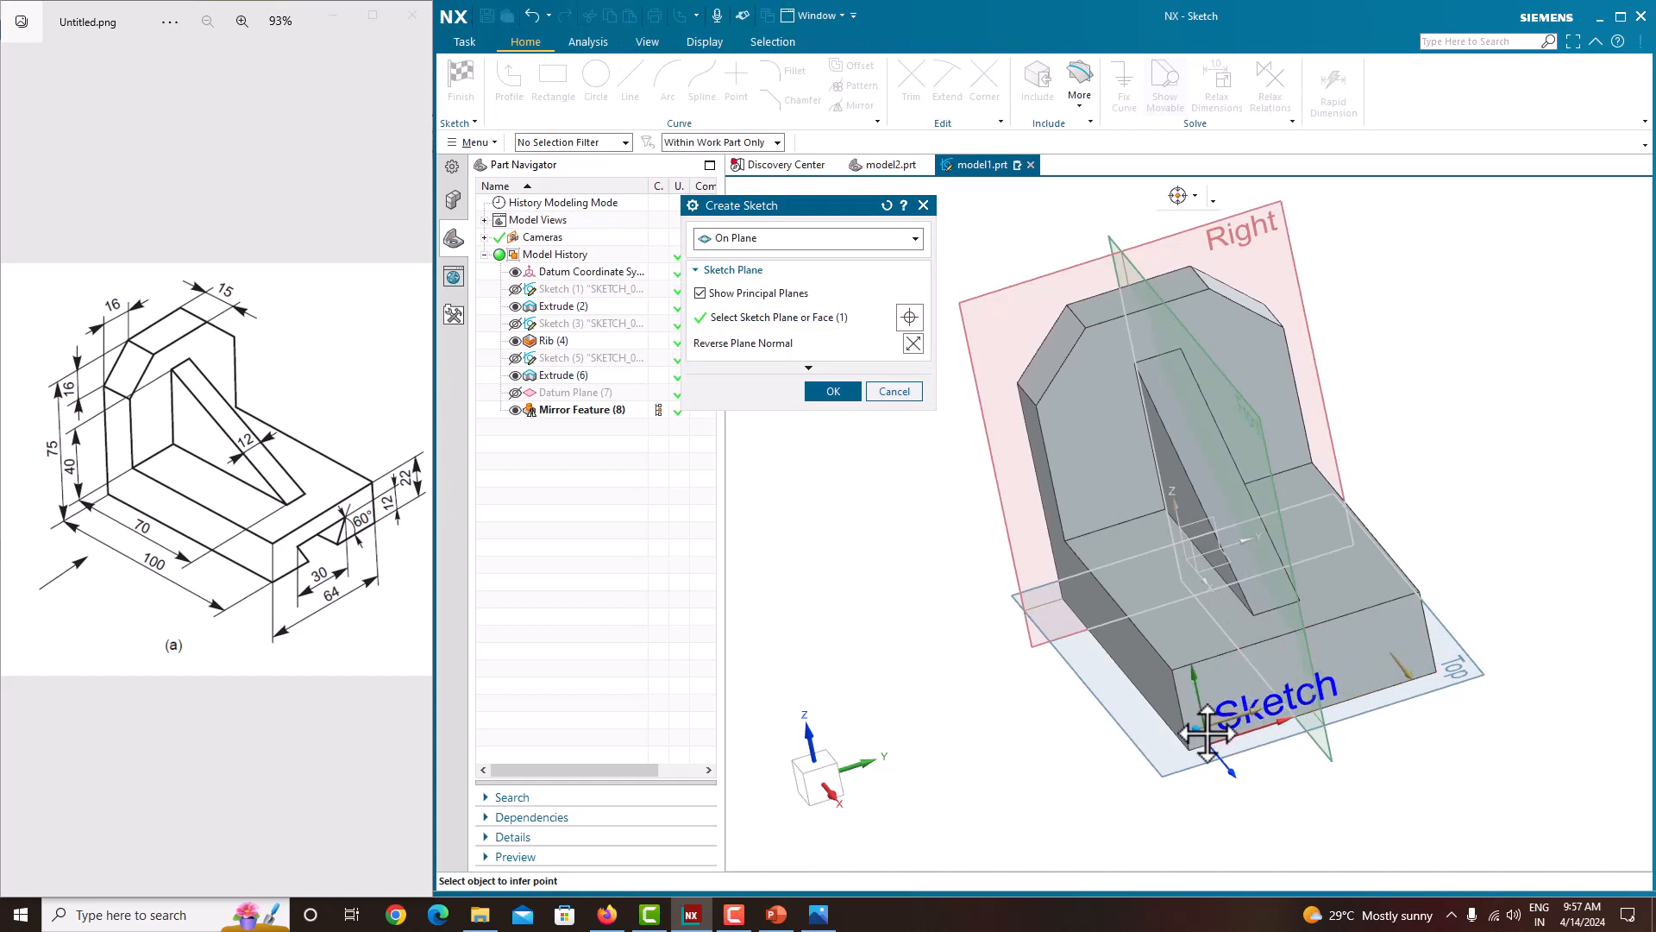
left_click(1169, 735)
left_click(821, 393)
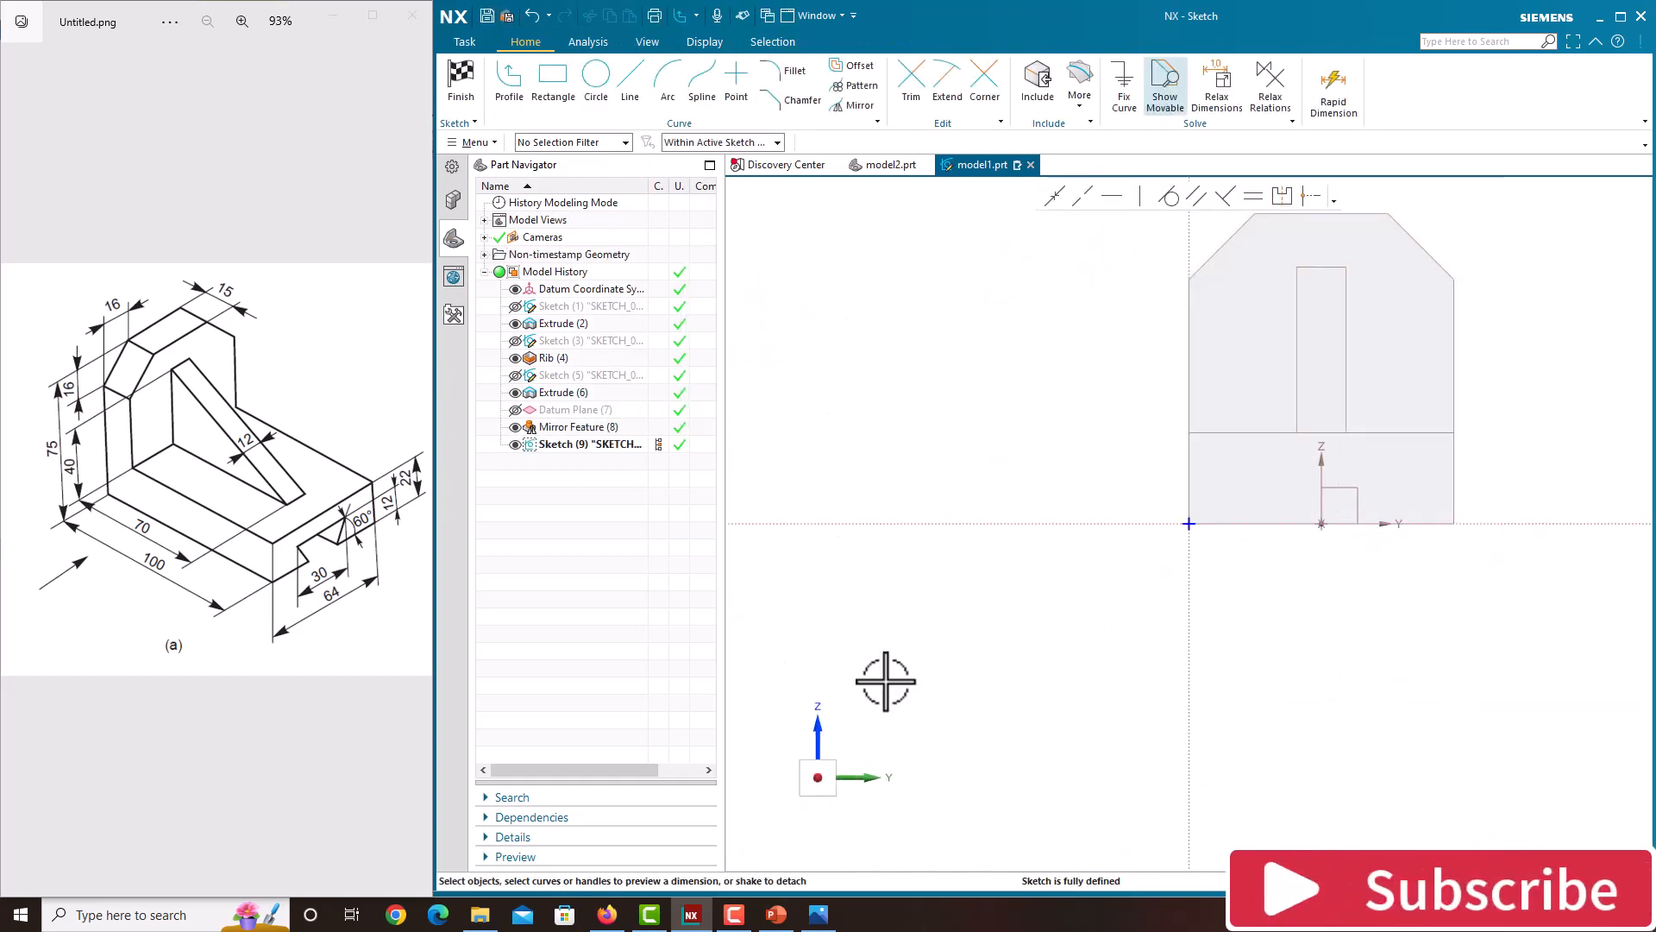
Step: Sketch a closed trapezoid on the base's bottom edge, its top edge about 34 mm long and wider than its bottom
scroll(950, 473, "up", 2)
scroll(950, 473, "down", 6)
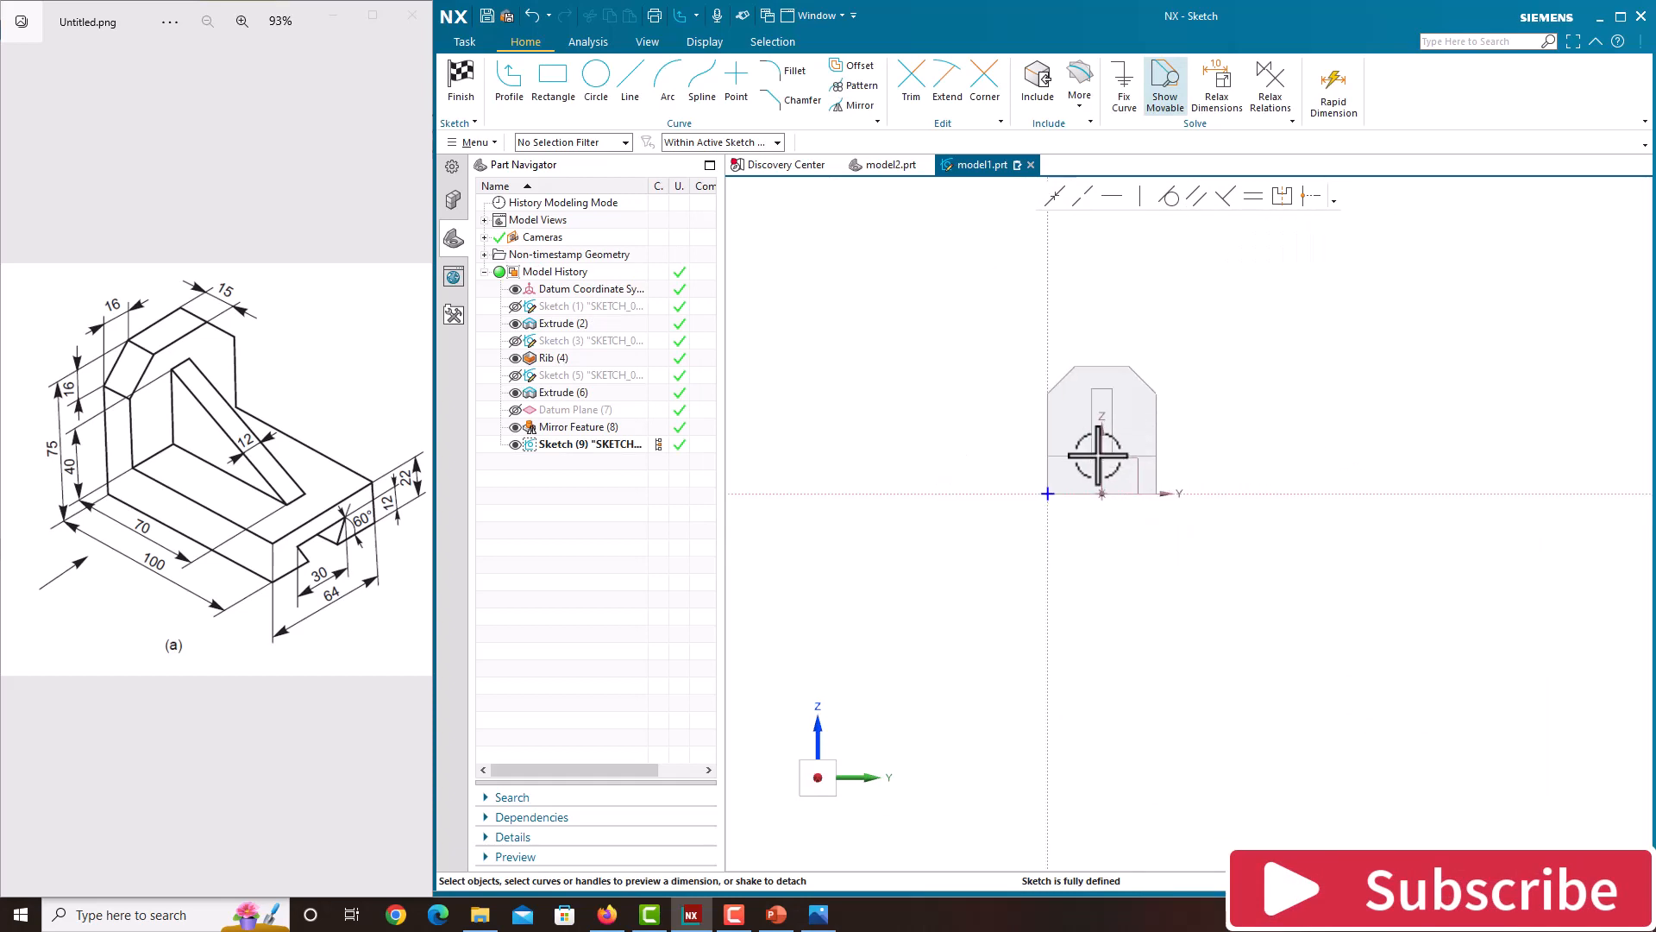
scroll(1098, 454, "up", 4)
scroll(1108, 364, "down", 2)
scroll(1076, 289, "up", 2)
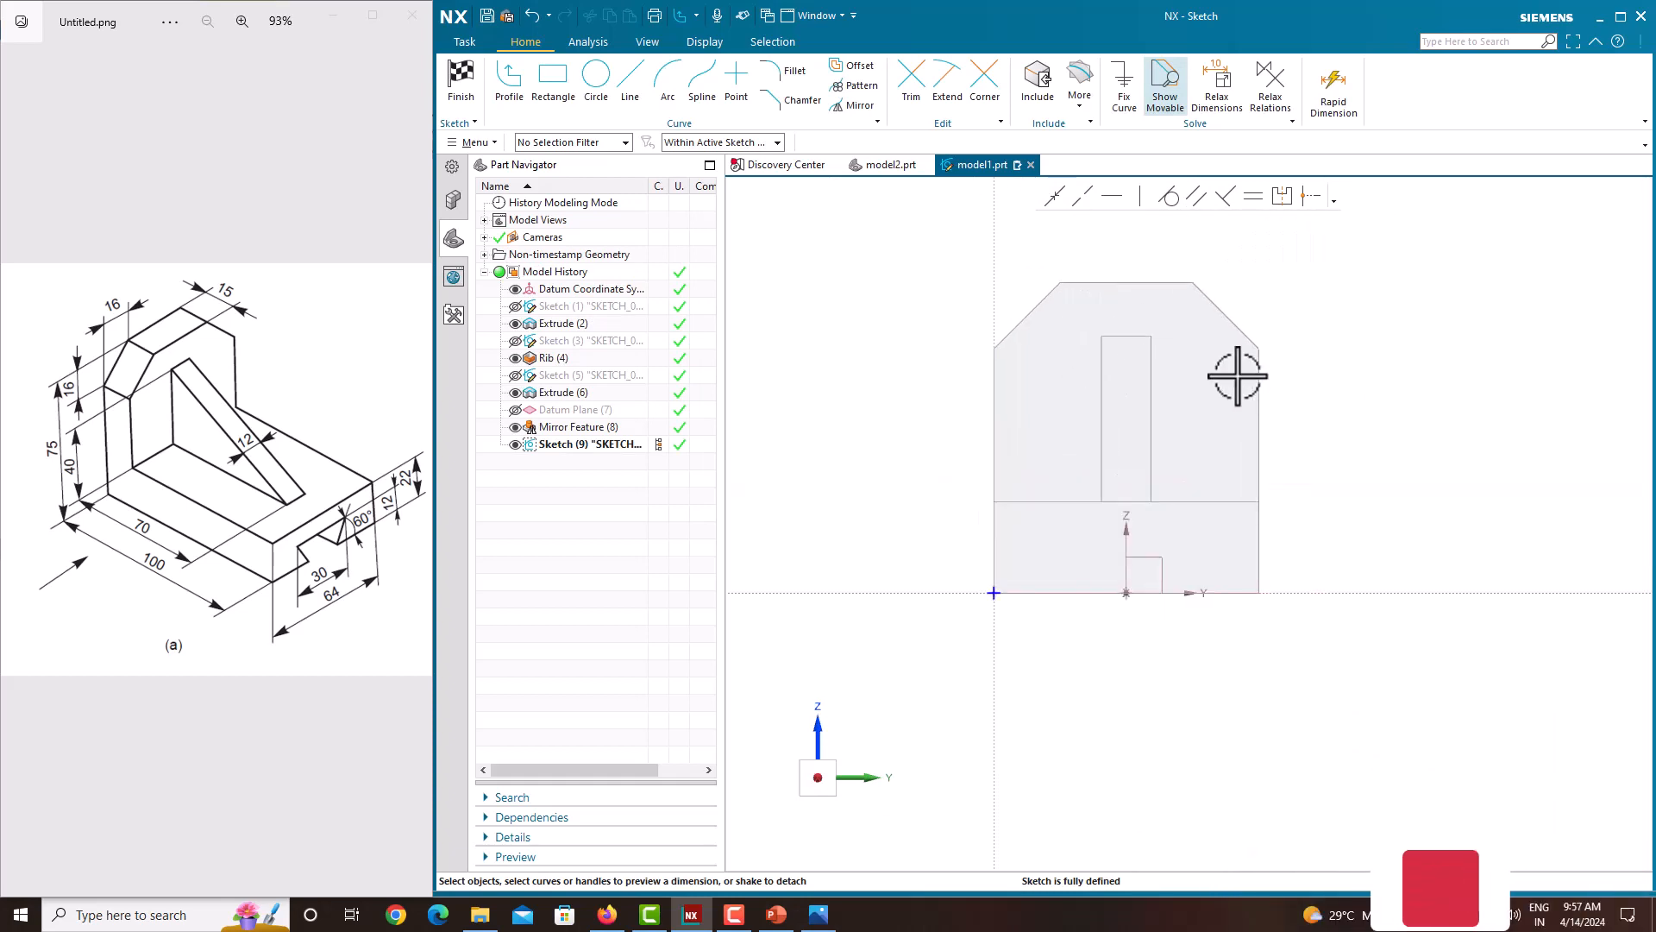
left_click(517, 96)
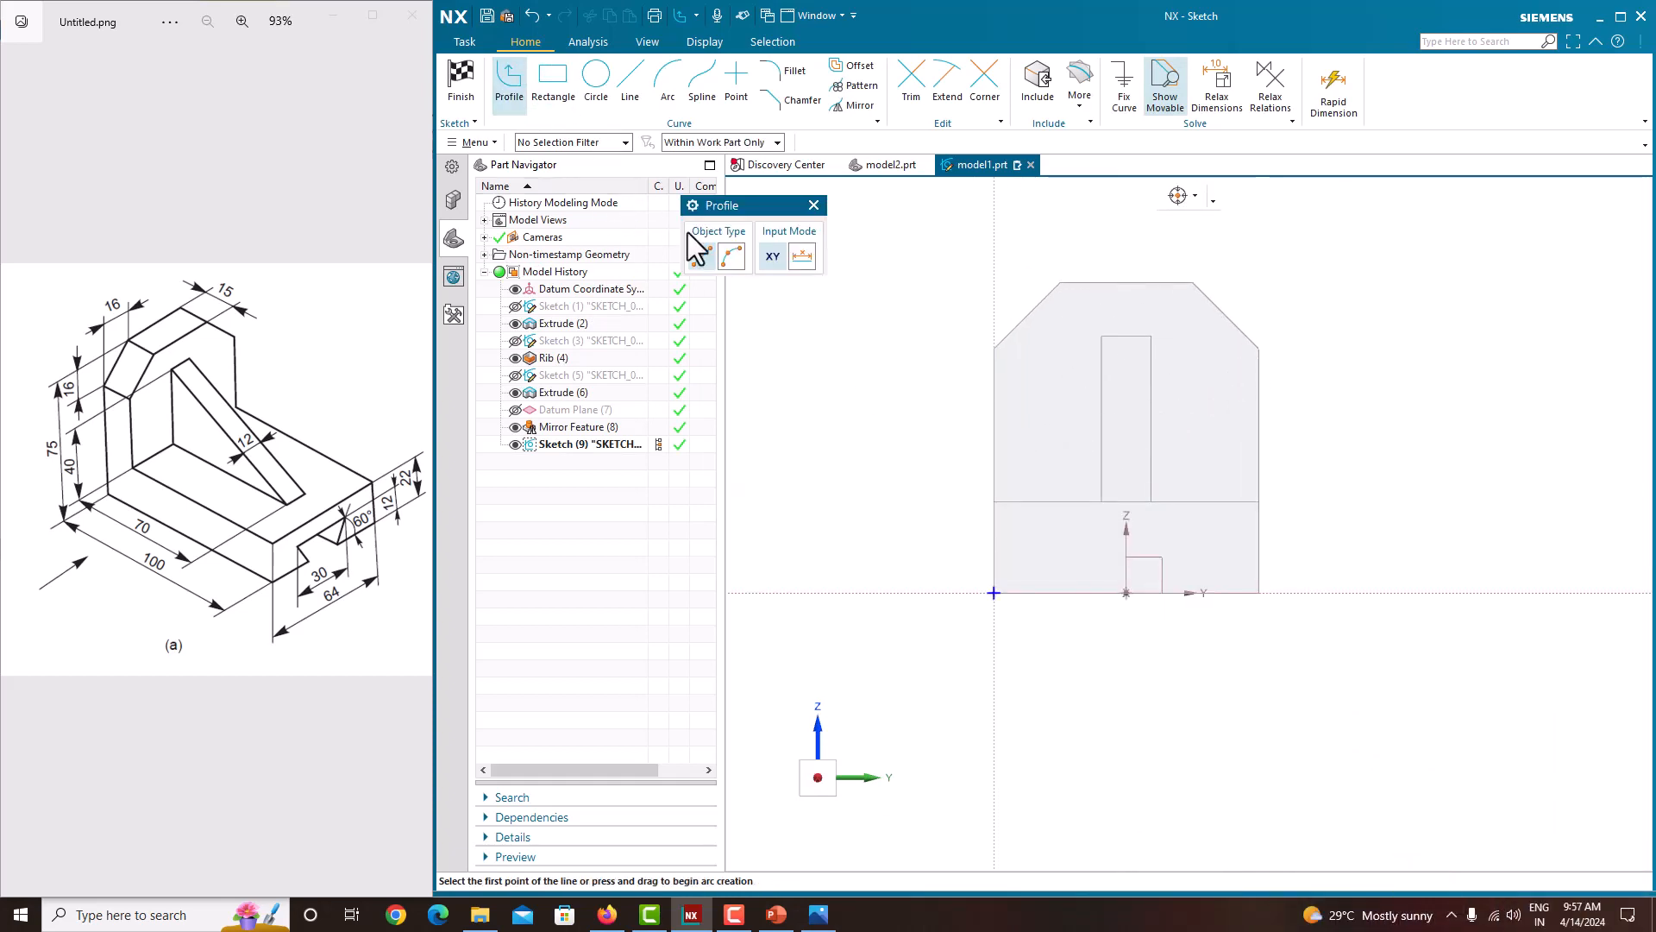
scroll(1086, 593, "up", 2)
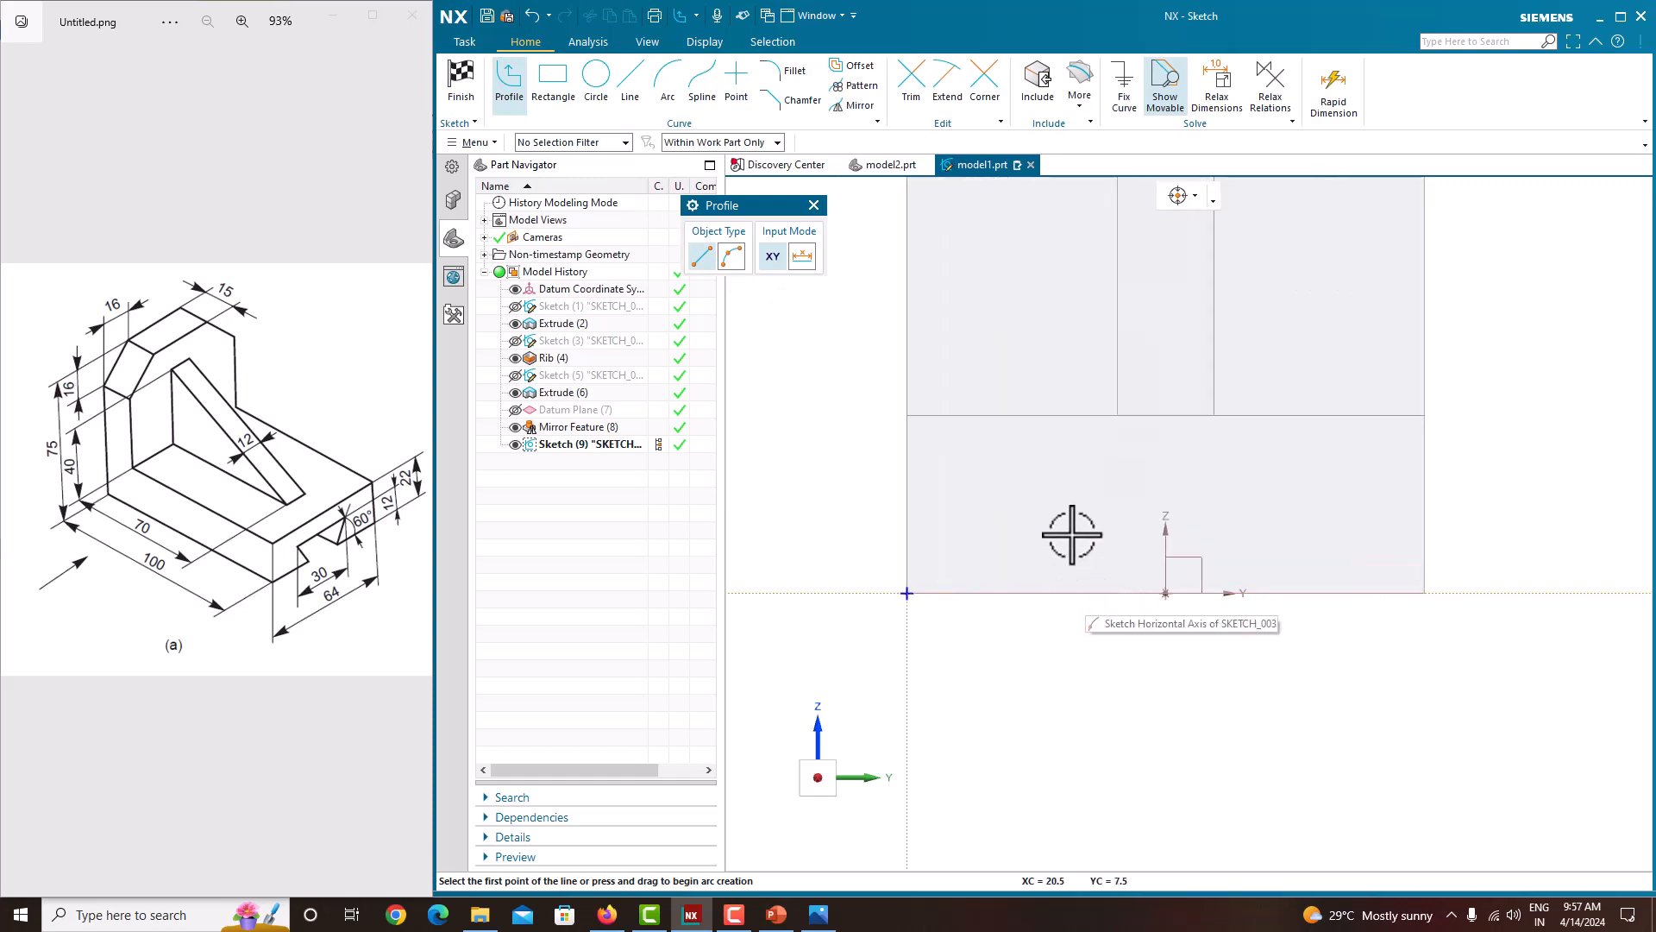
left_click(1044, 503)
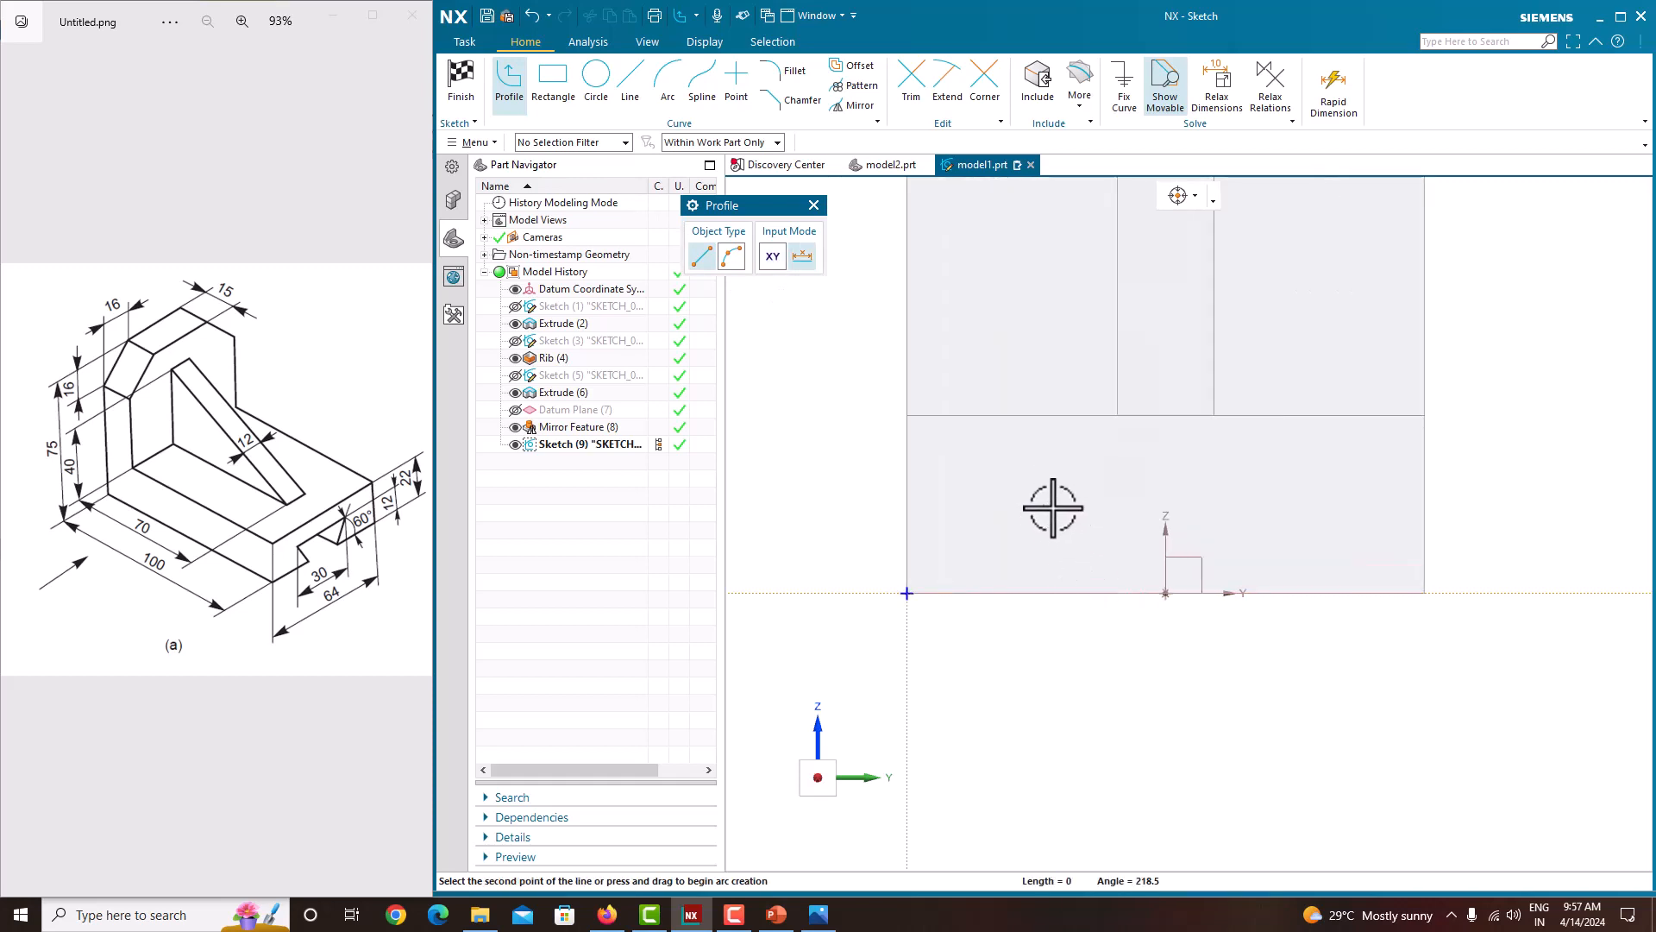
left_click(1318, 505)
left_click(1242, 593)
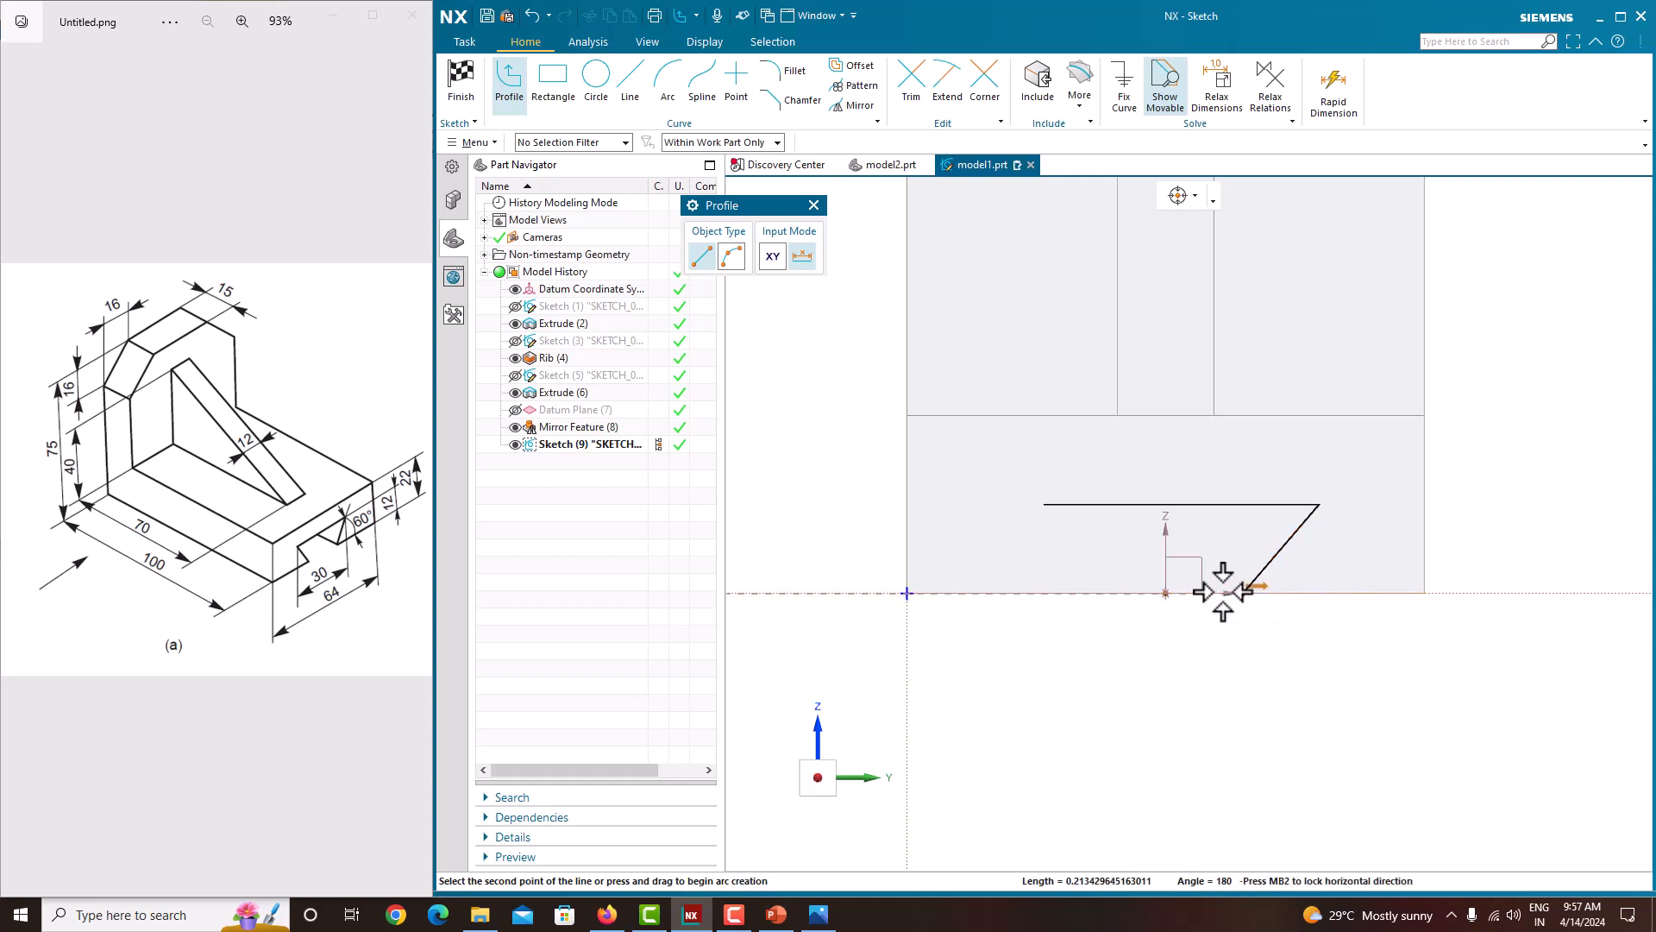
left_click(1091, 593)
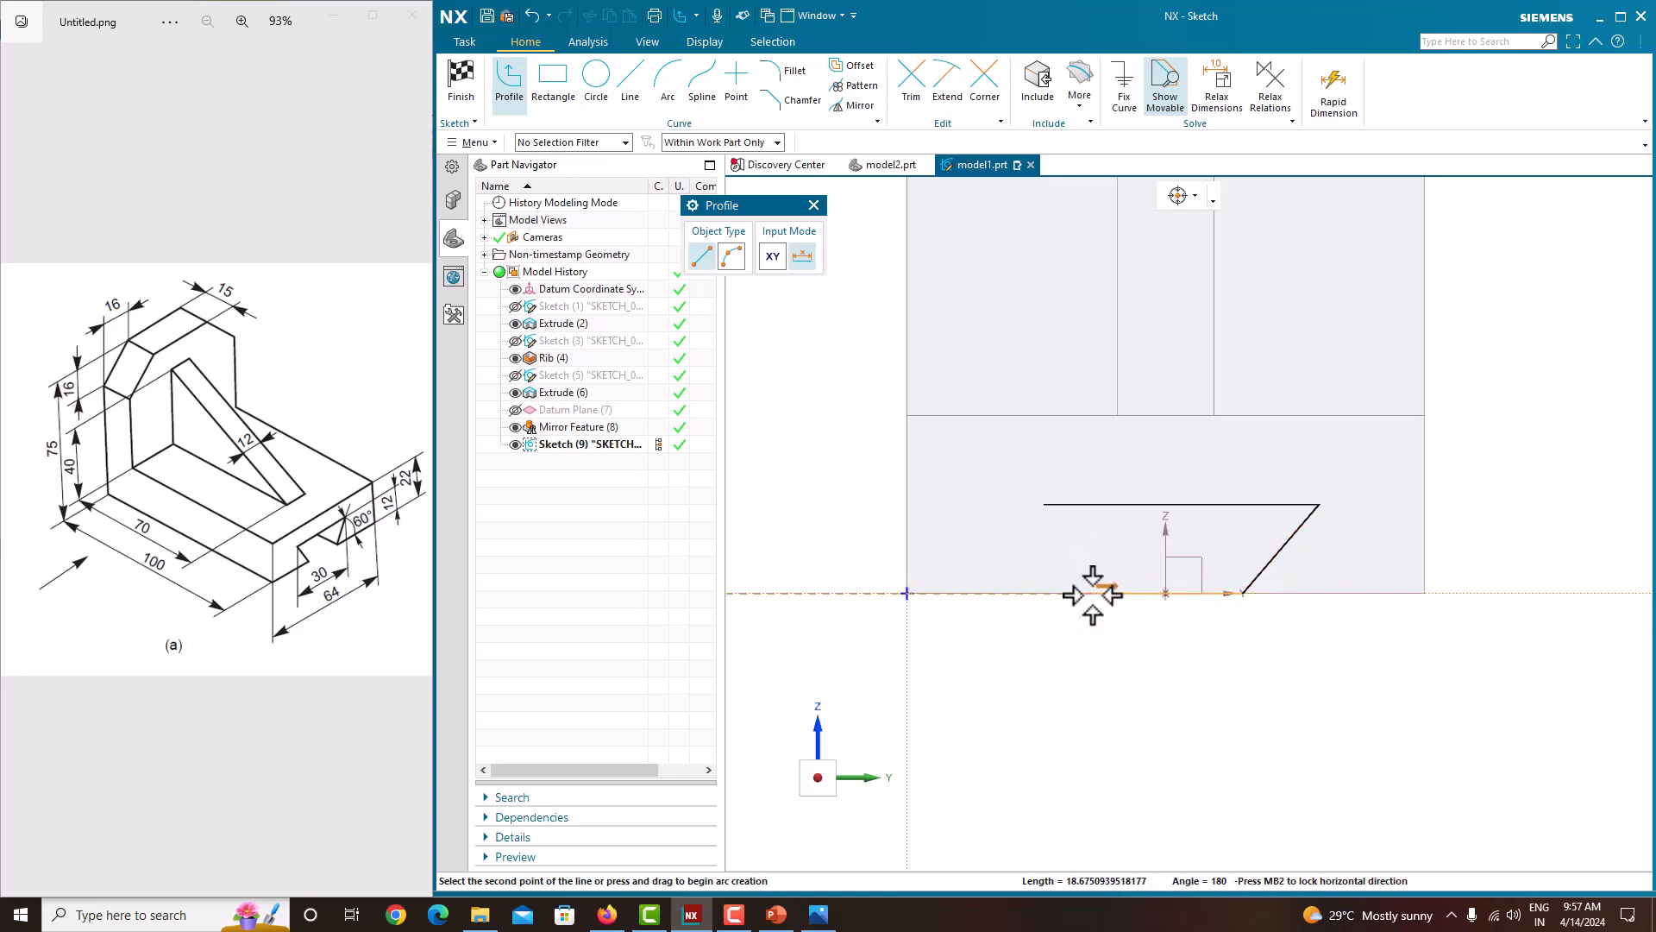
scroll(1047, 509, "down", 4)
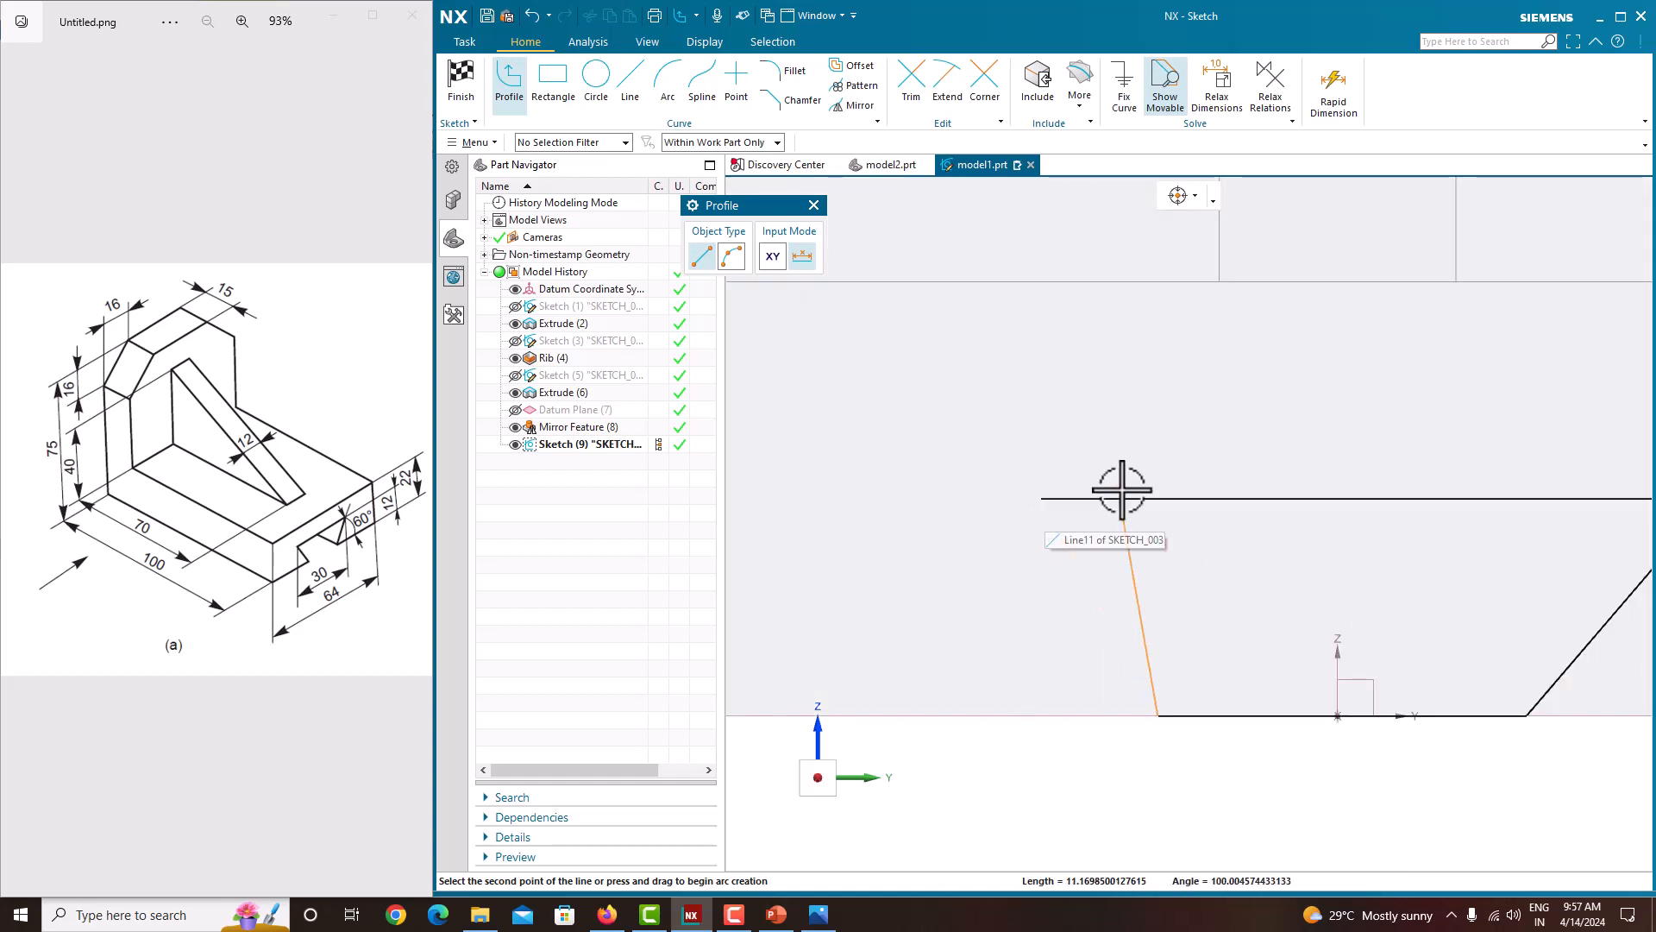
left_click(1049, 504)
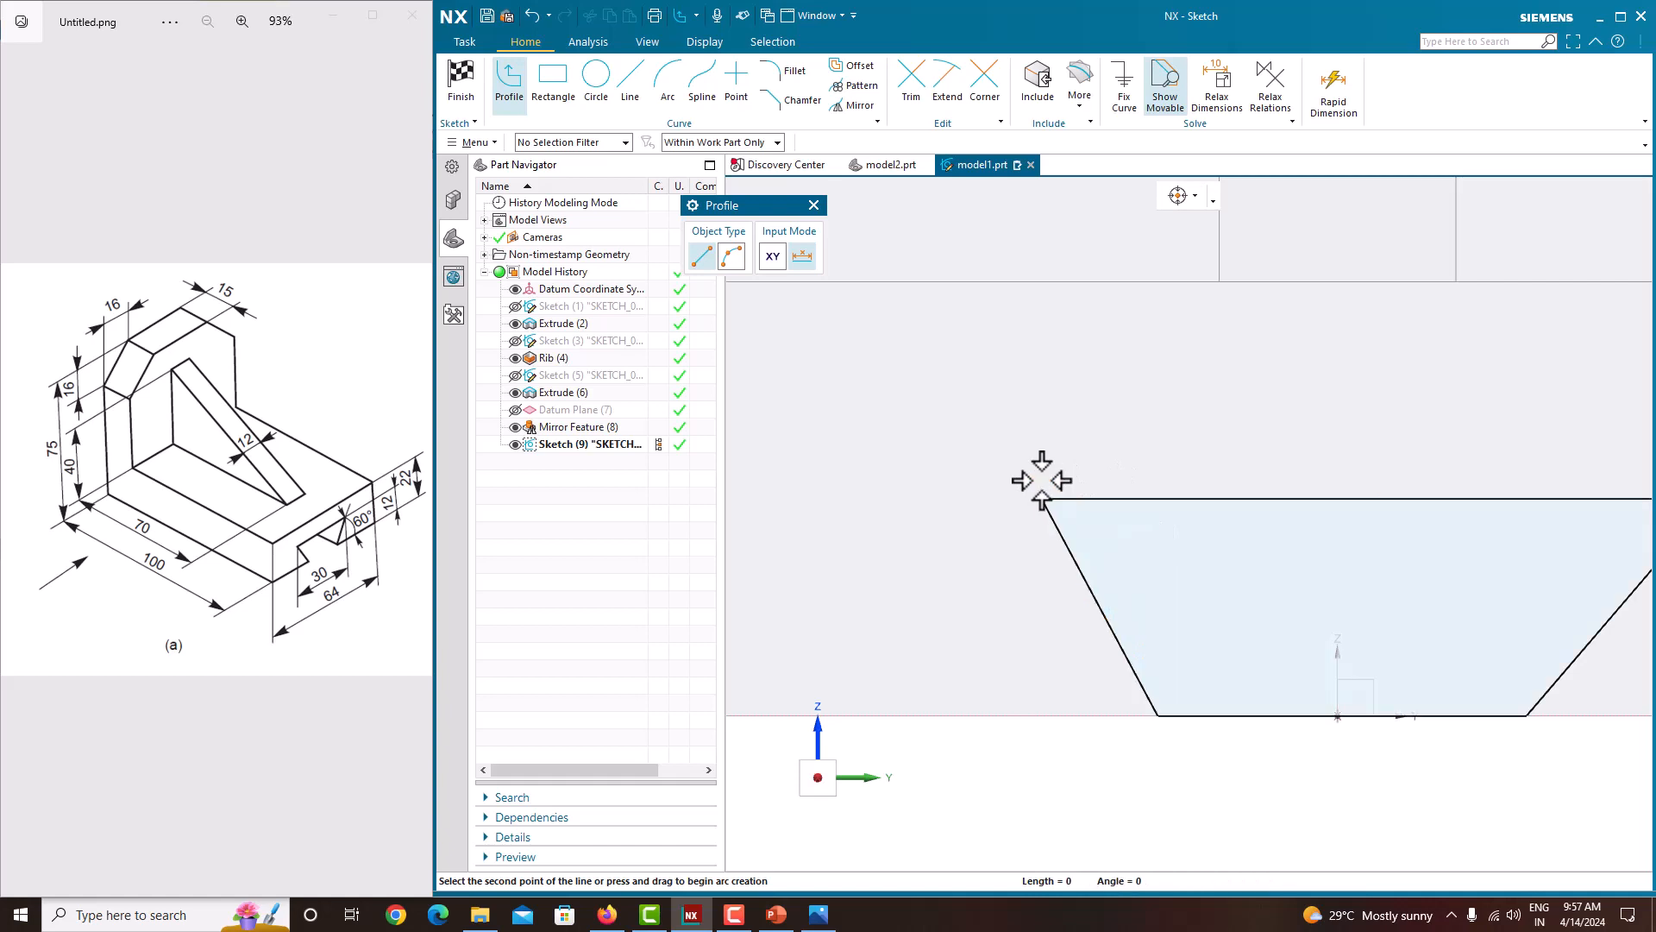
right_click(1030, 382)
left_click(1067, 418)
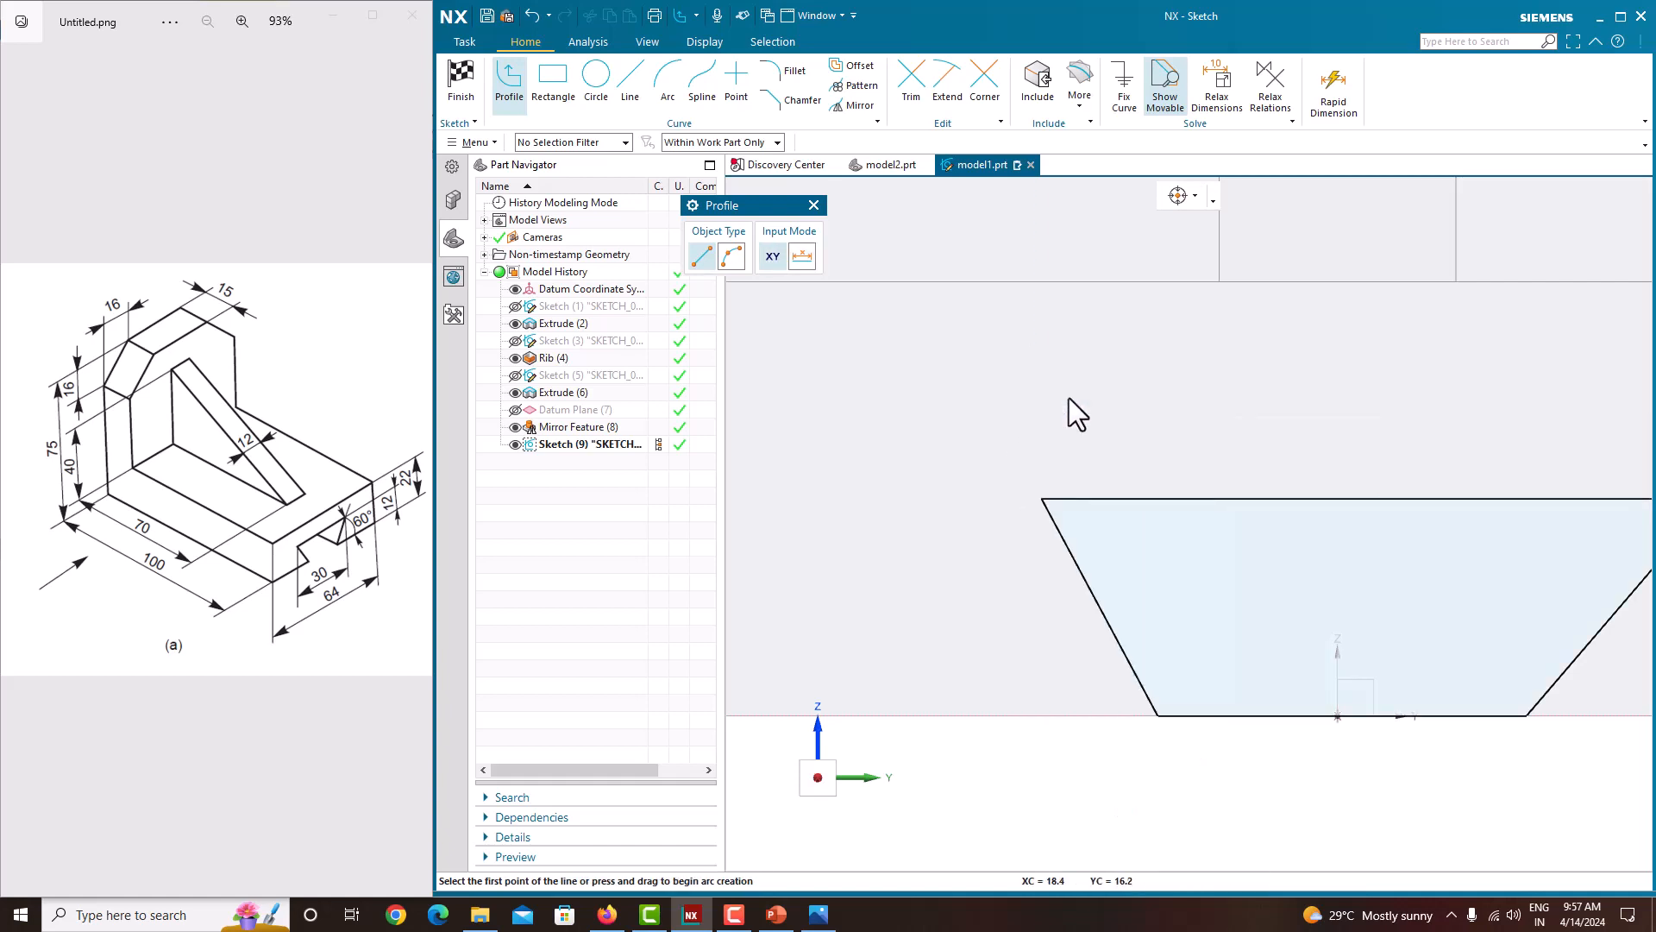
scroll(1116, 399, "up", 5)
key("Escape")
Step: Dimension the trapezoid's top edge to 30 mm without scaling the whole sketch
scroll(1195, 562, "down", 4)
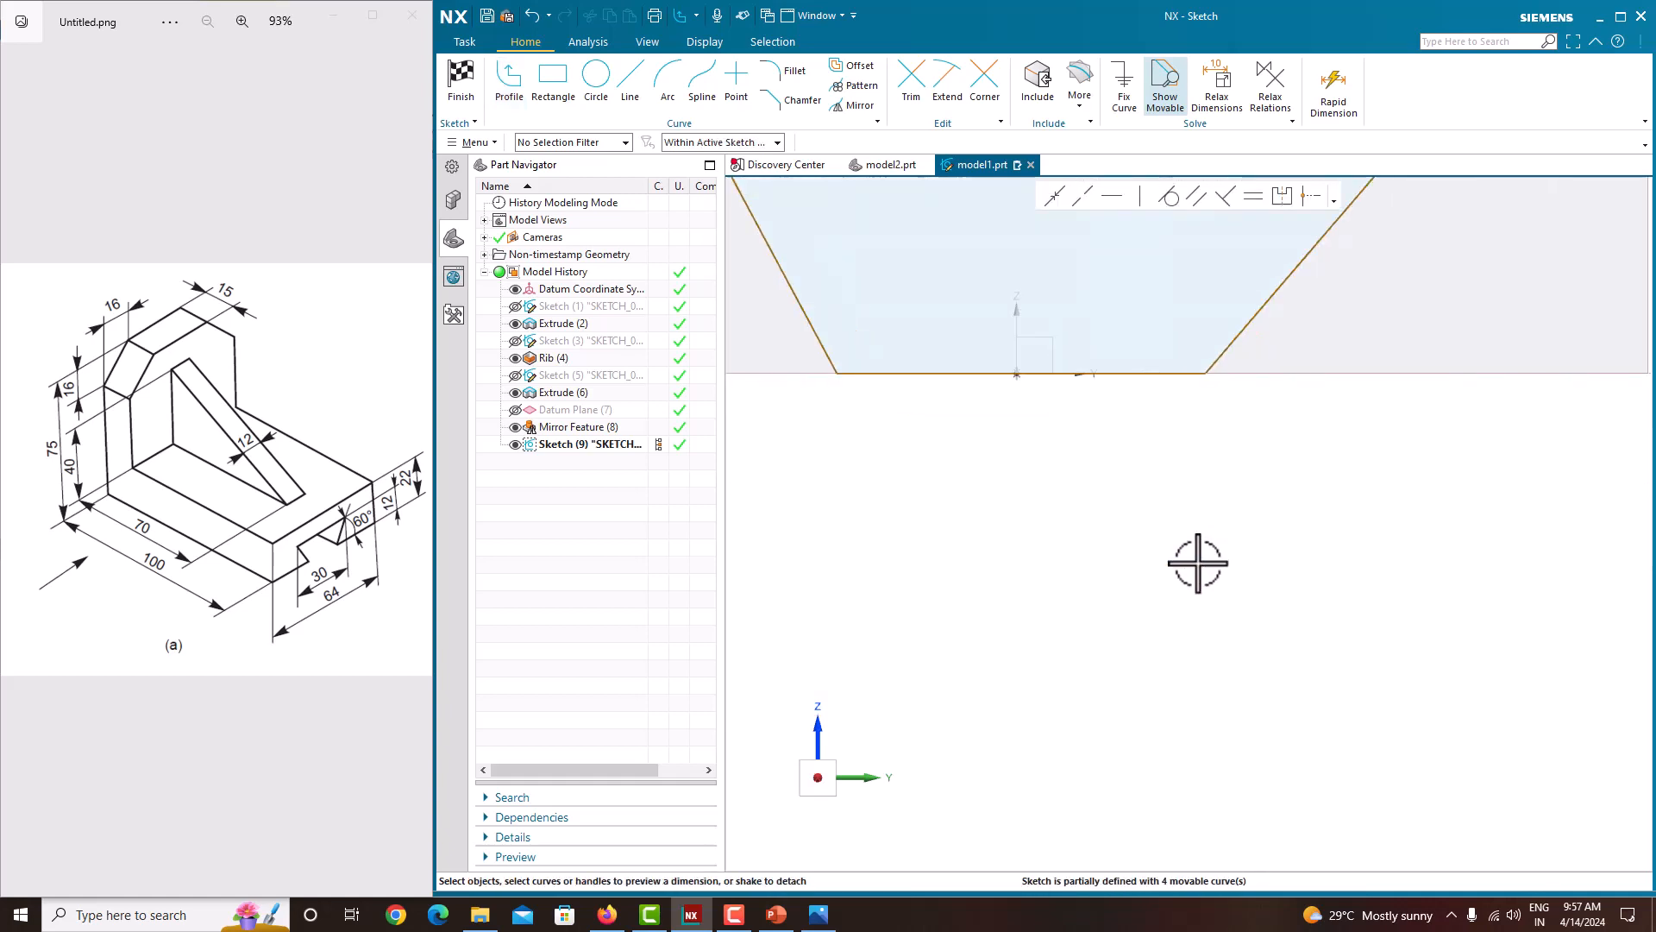
scroll(1195, 562, "up", 8)
scroll(1155, 481, "down", 6)
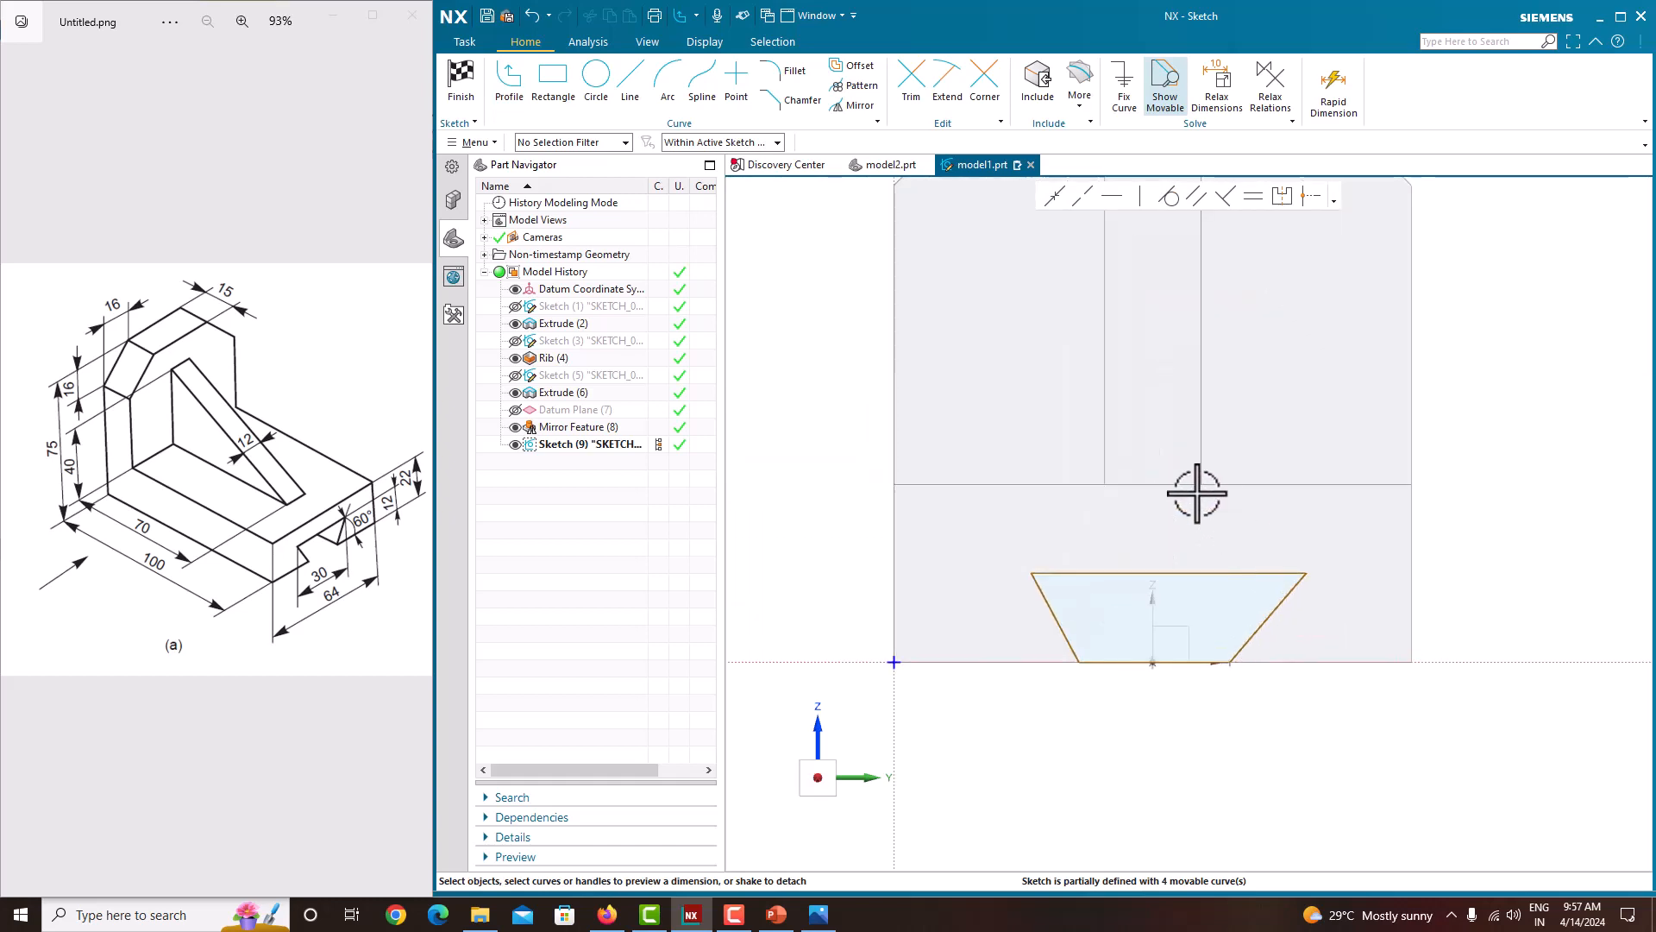
scroll(1112, 513, "up", 2)
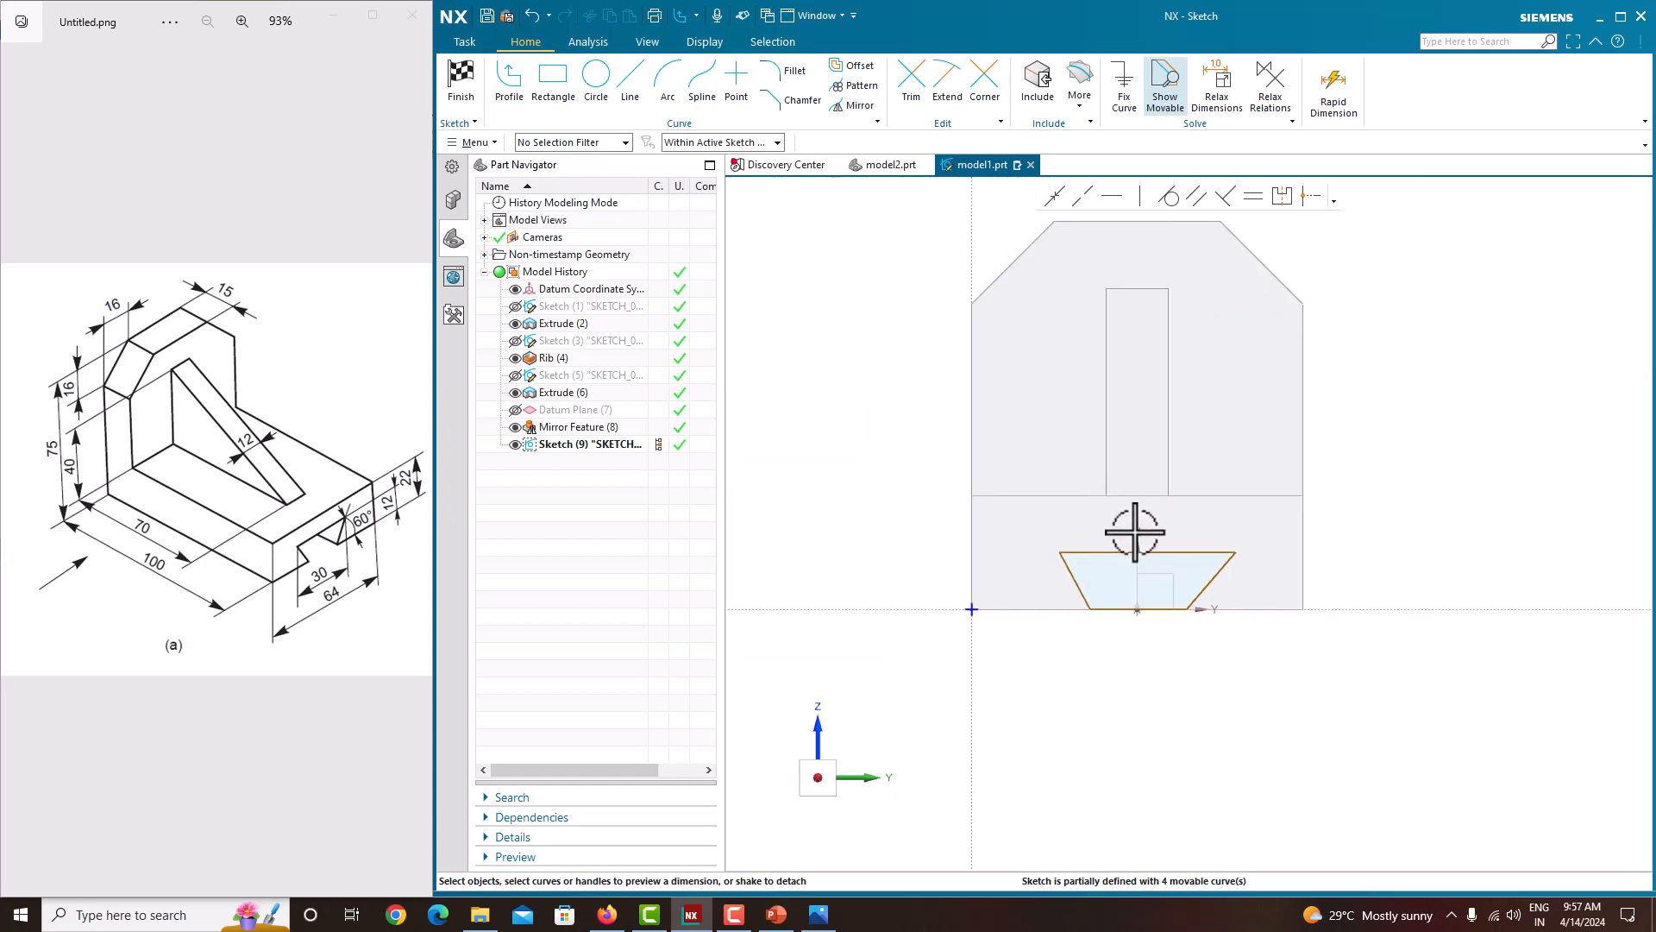
left_click(1173, 552)
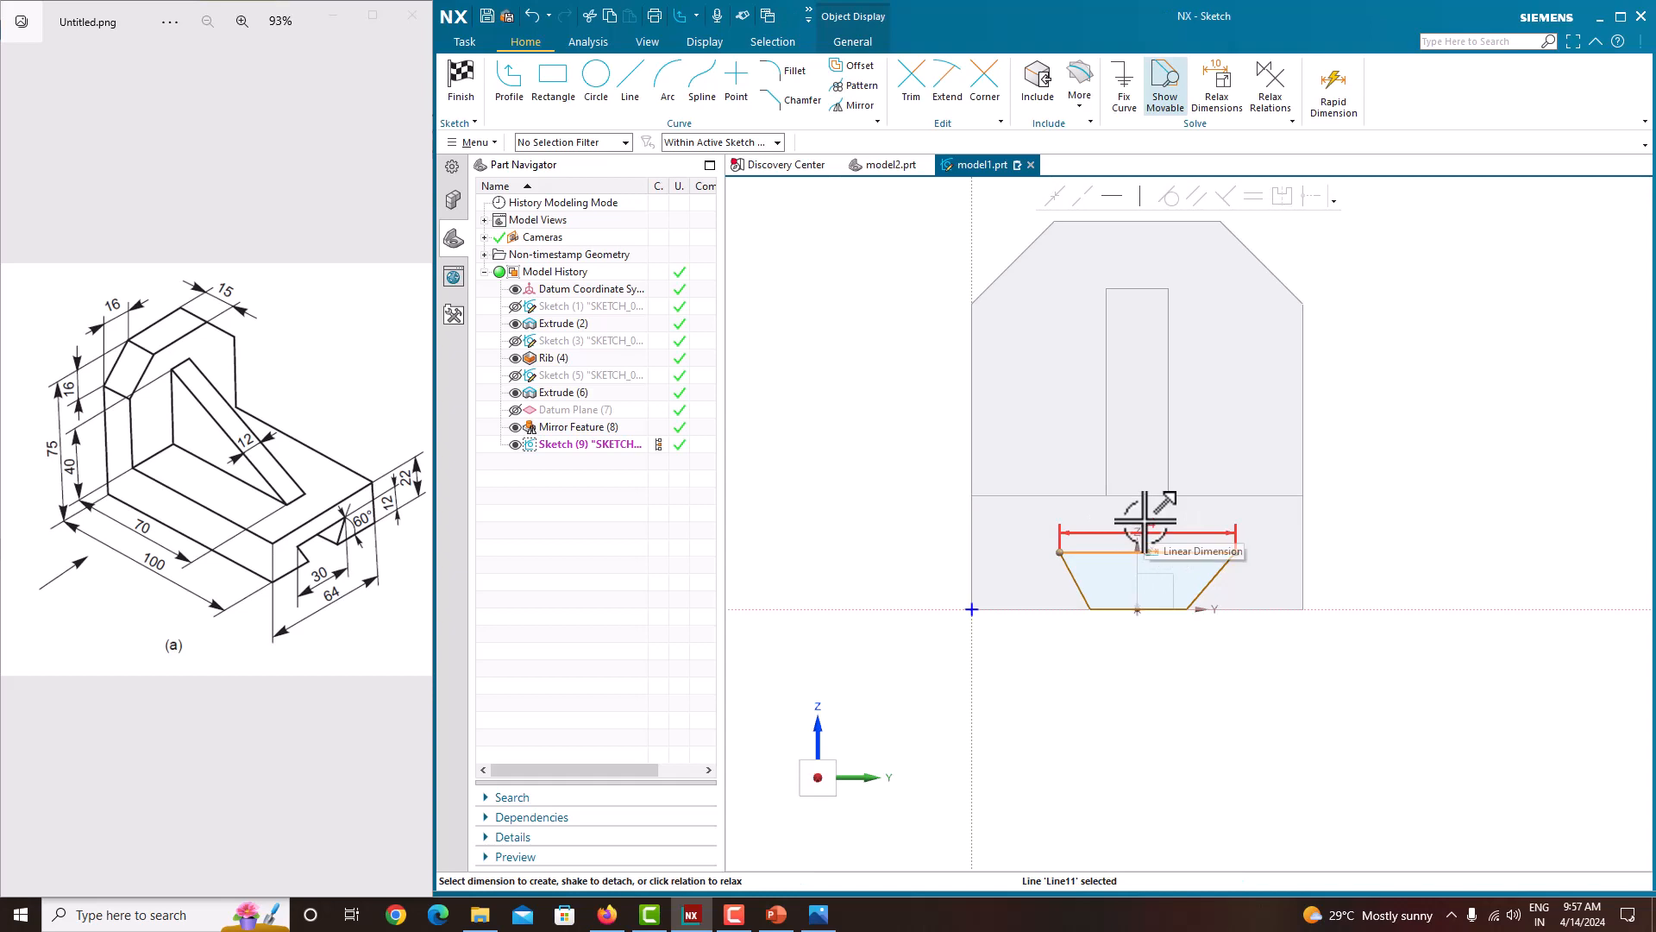
left_click(1145, 520)
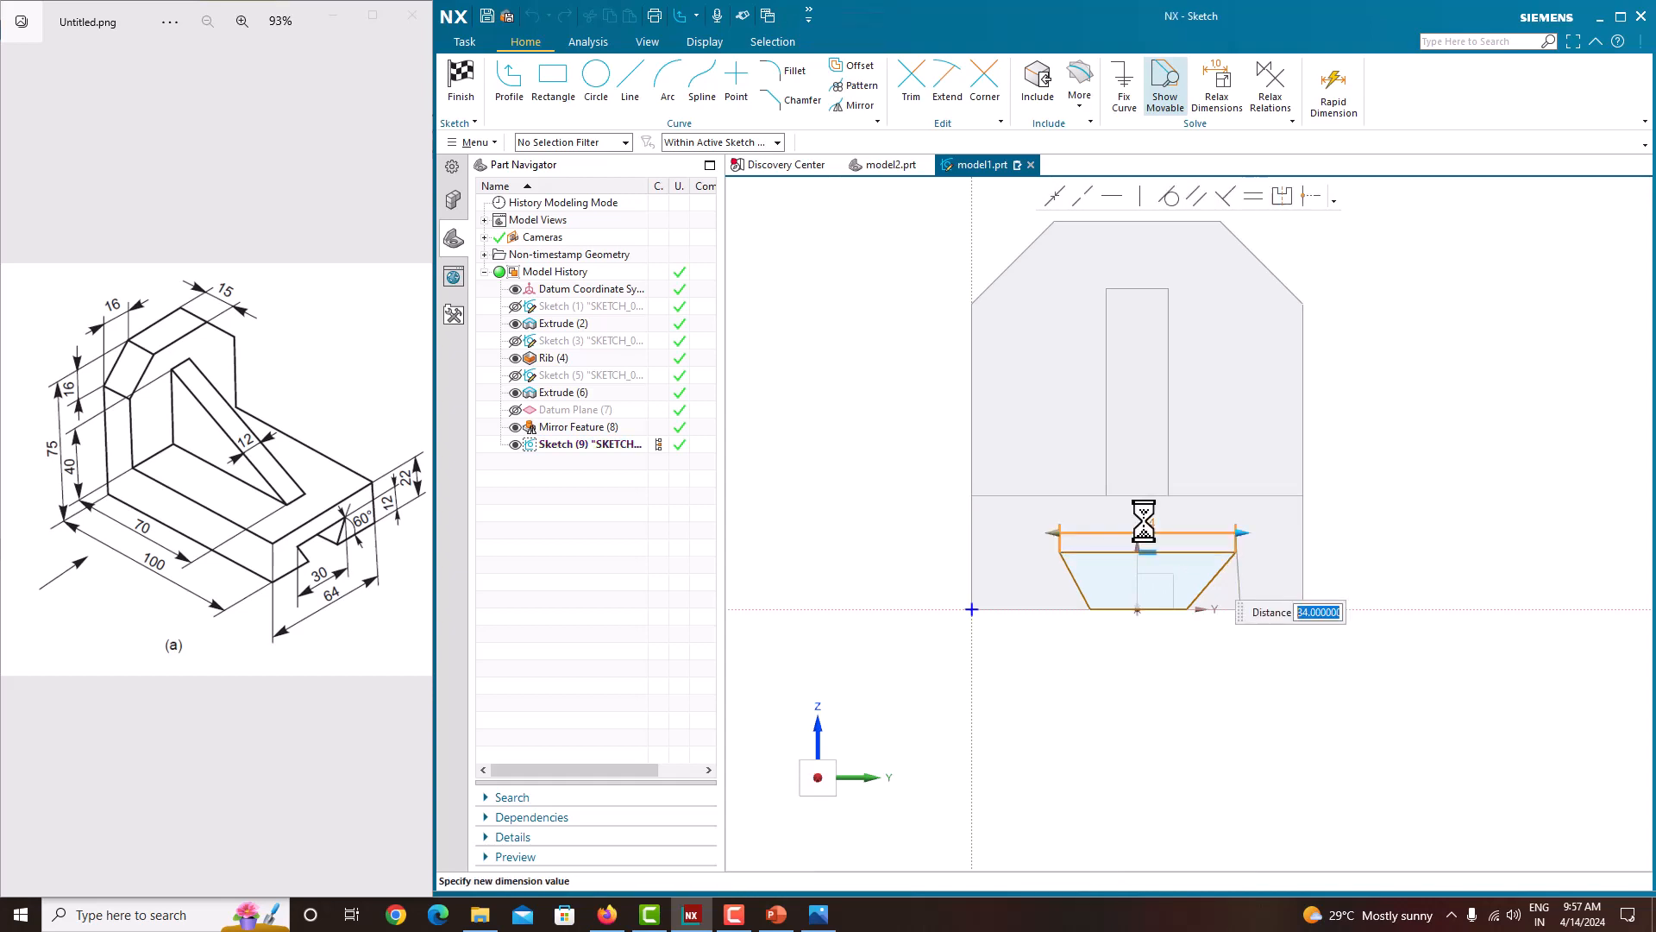
key("Return")
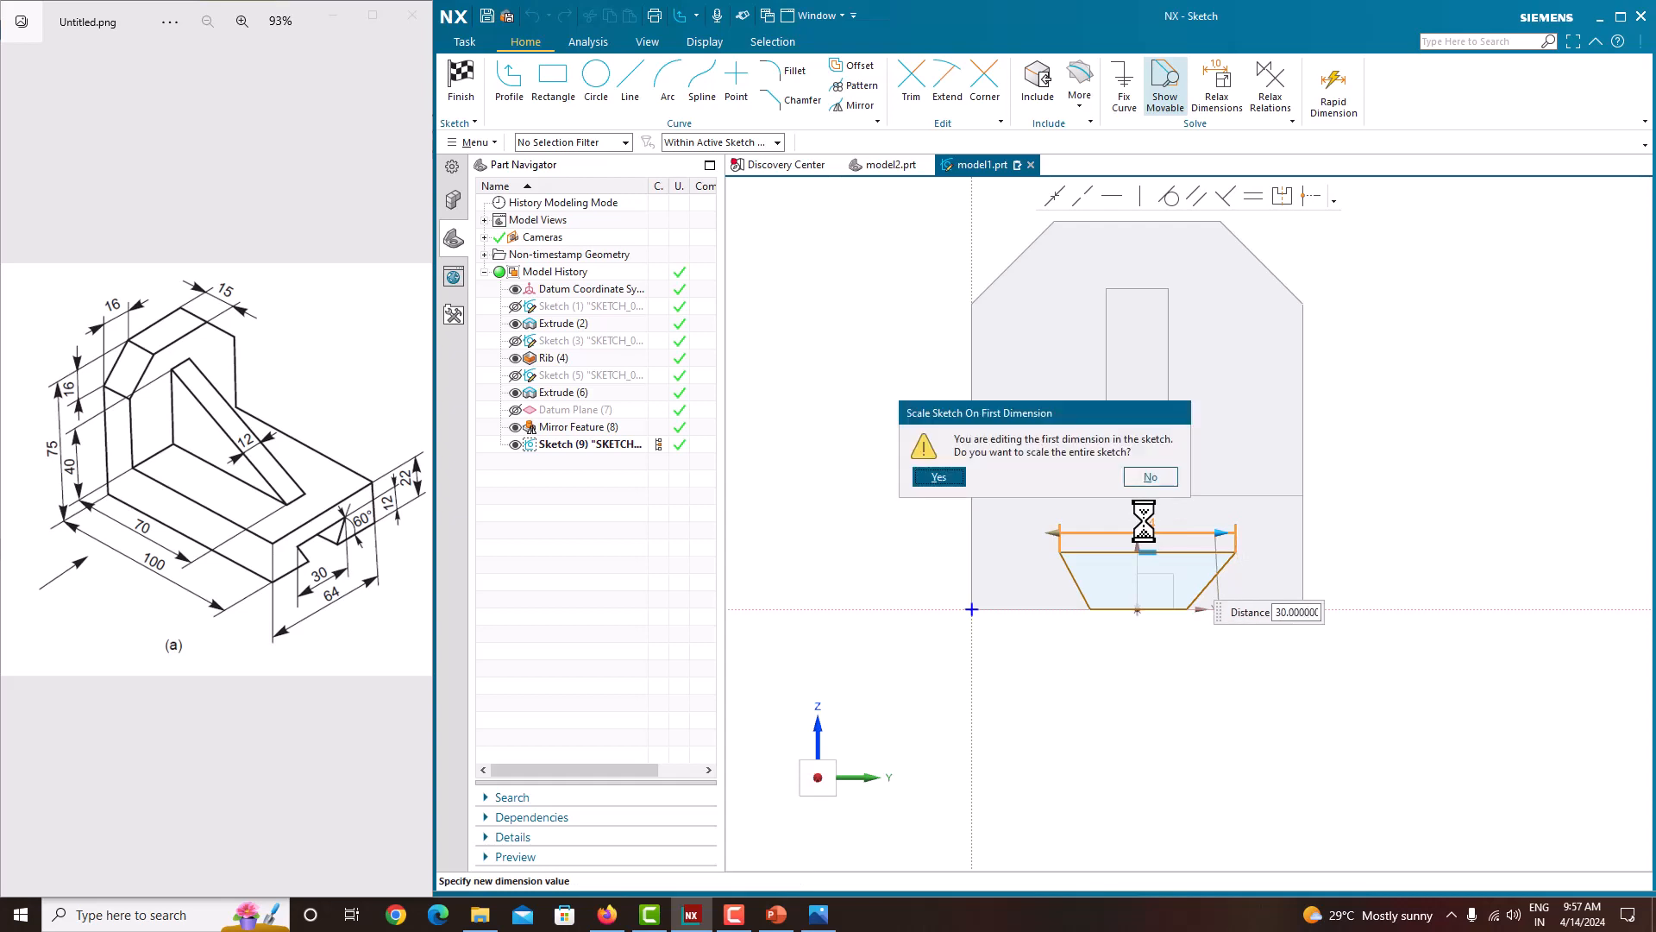
left_click(1151, 477)
scroll(1146, 610, "up", 2)
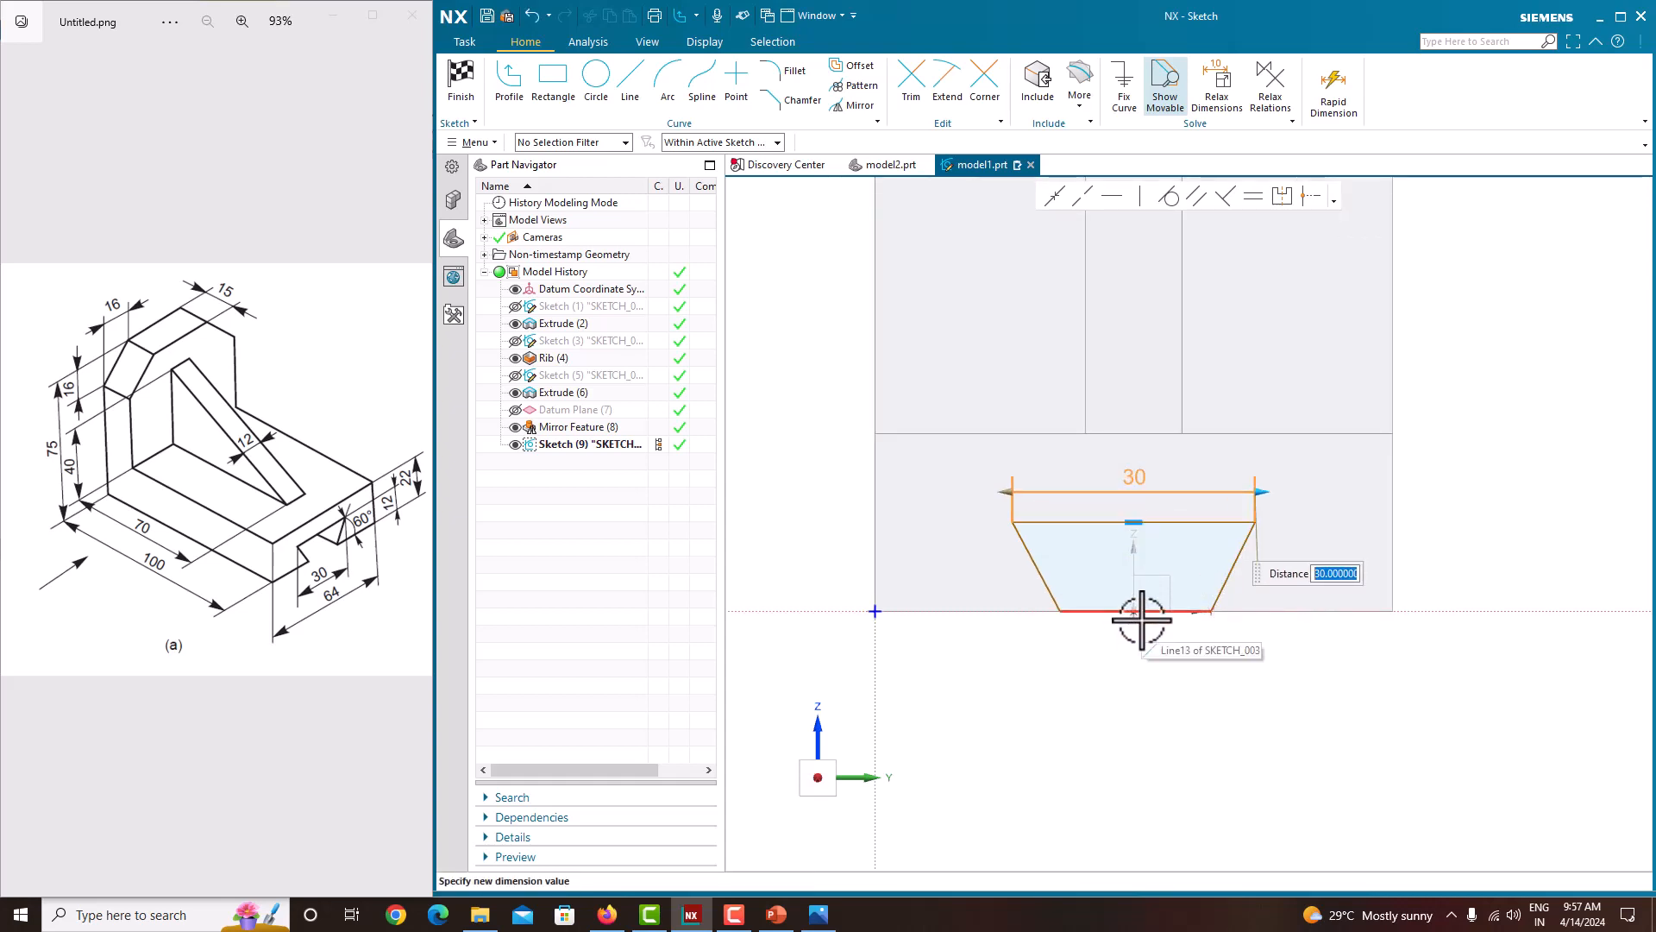
Step: Set the trapezoid's height to 12 mm
key("Escape")
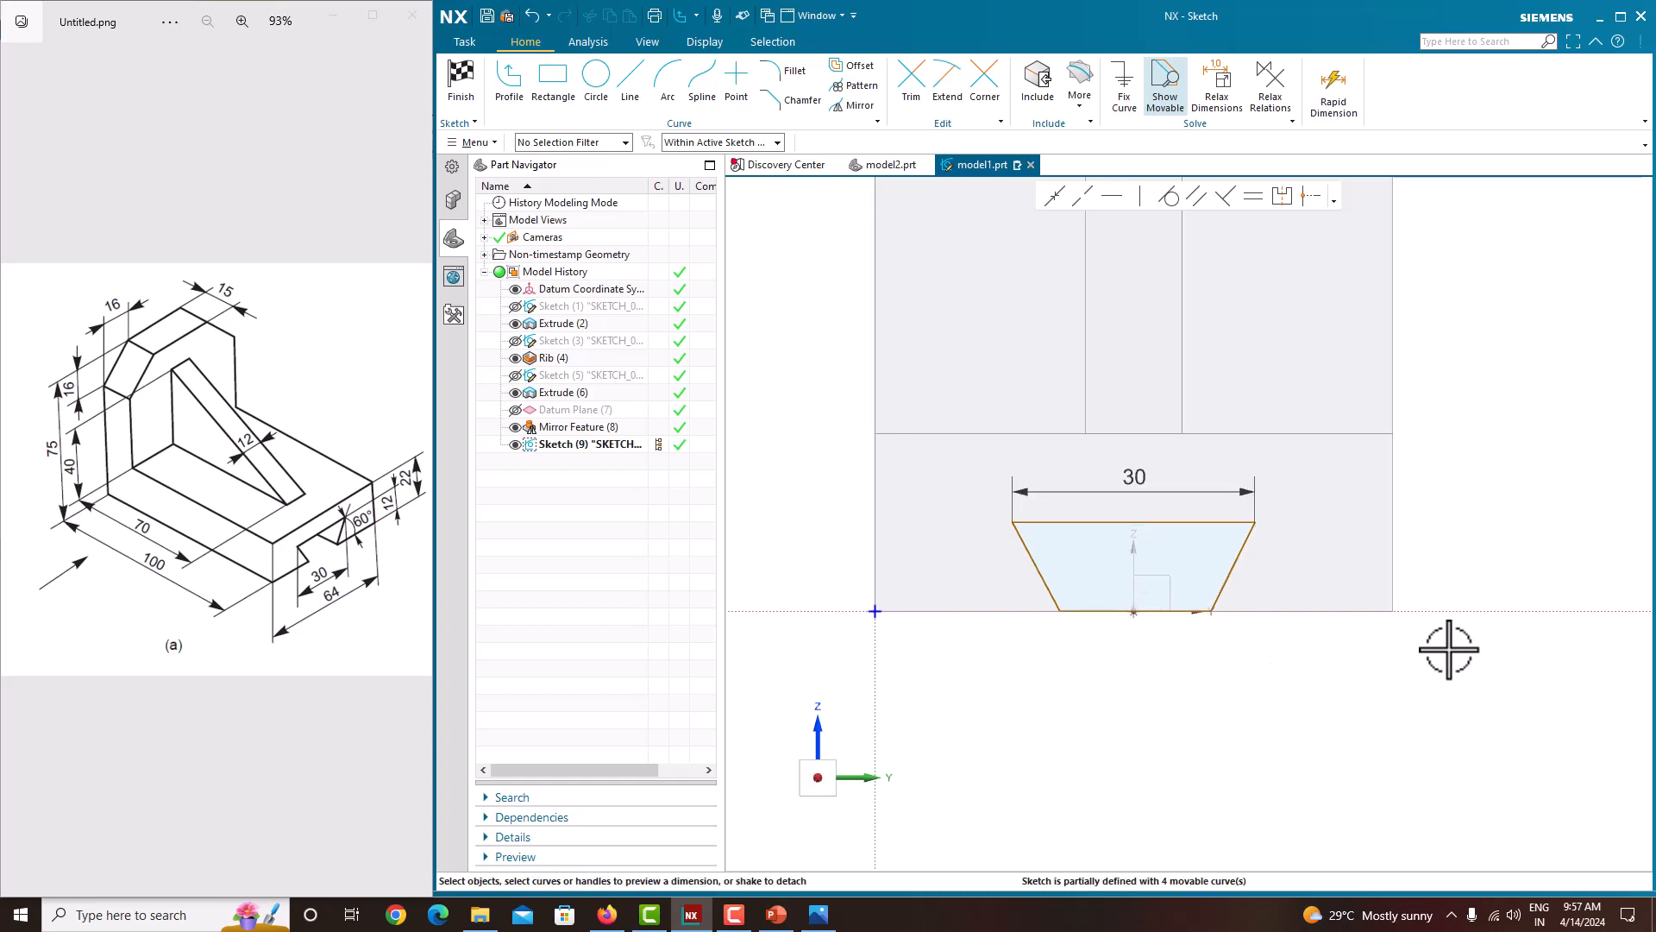
left_click(1231, 578)
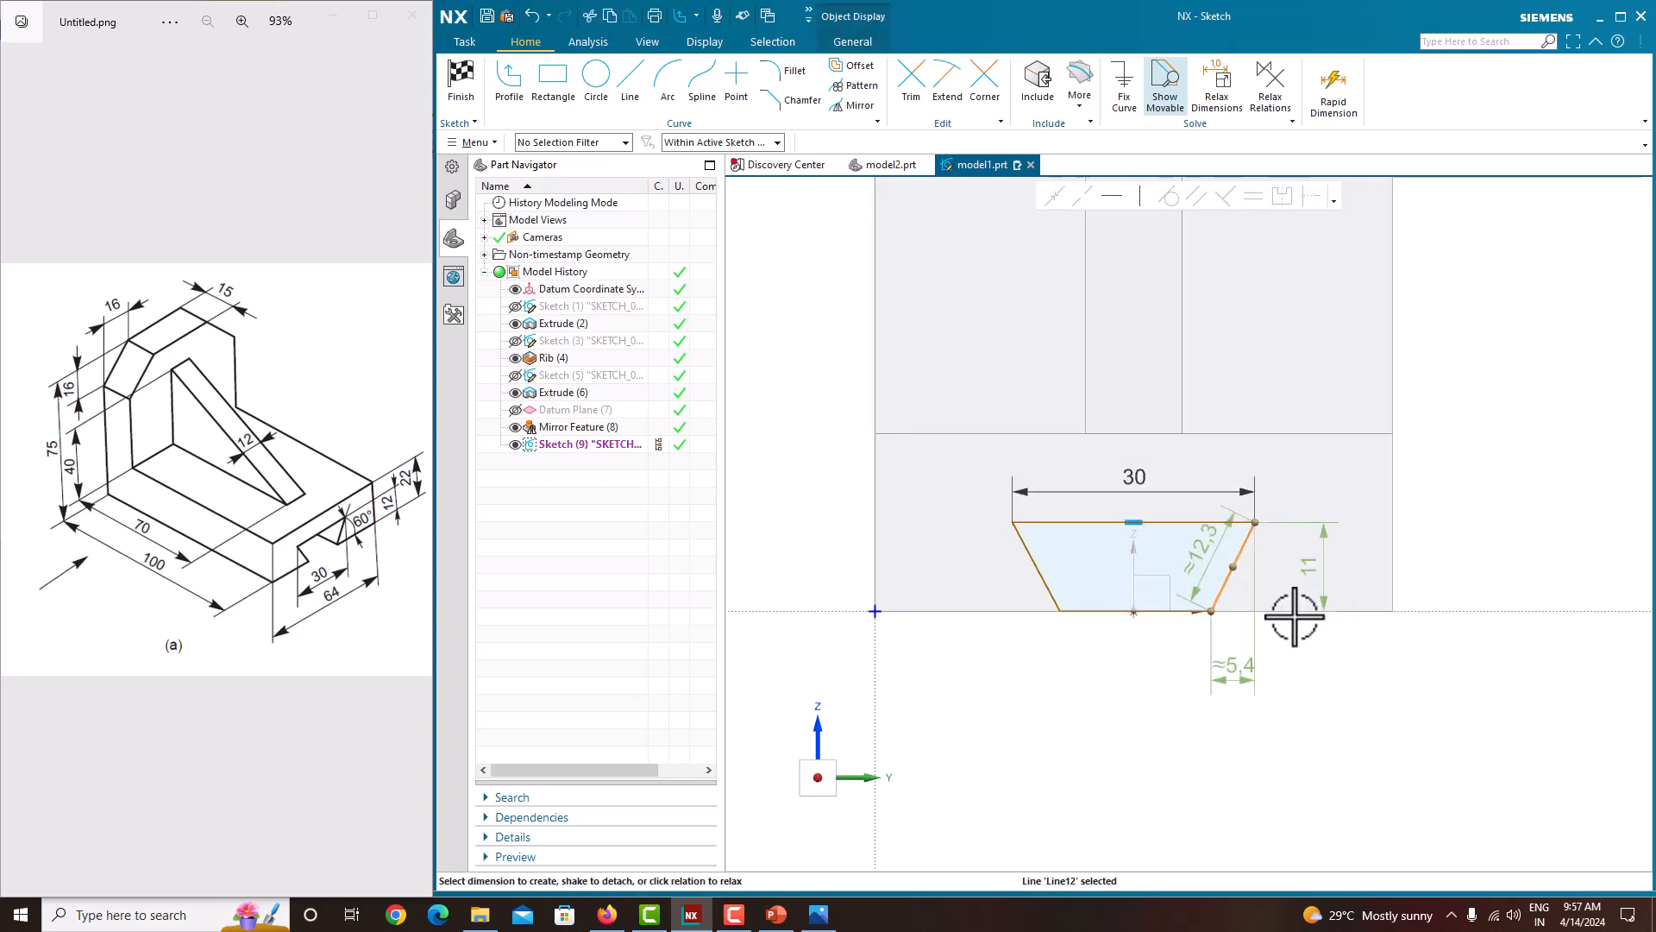
left_click(1292, 611)
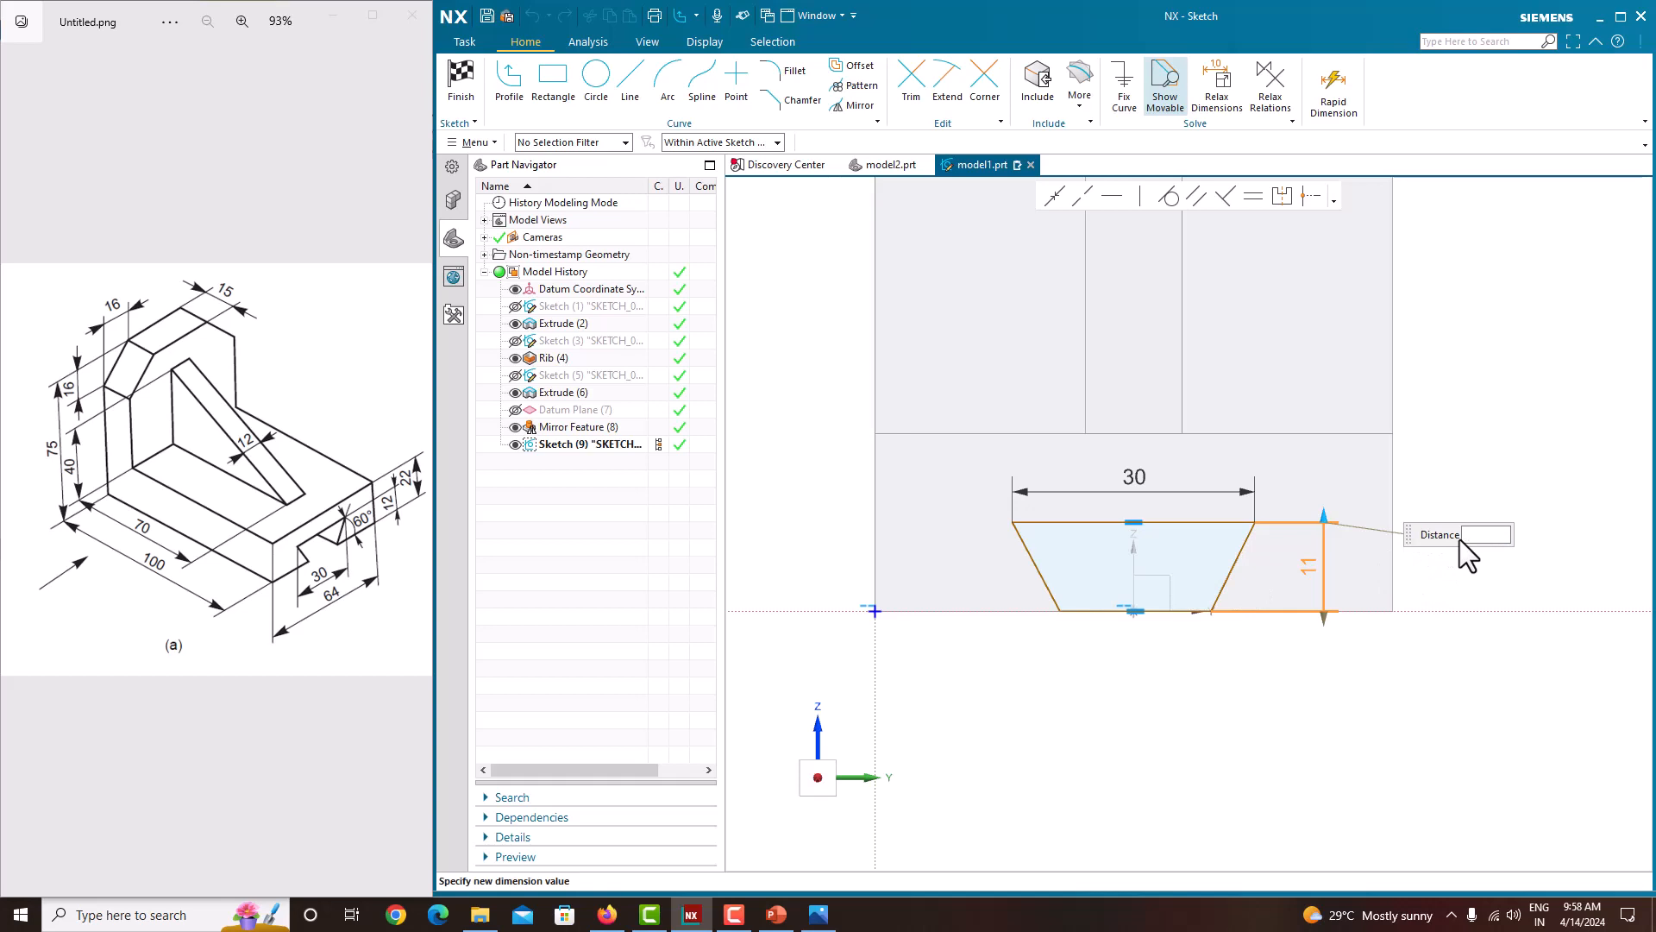
type("12")
key("Return")
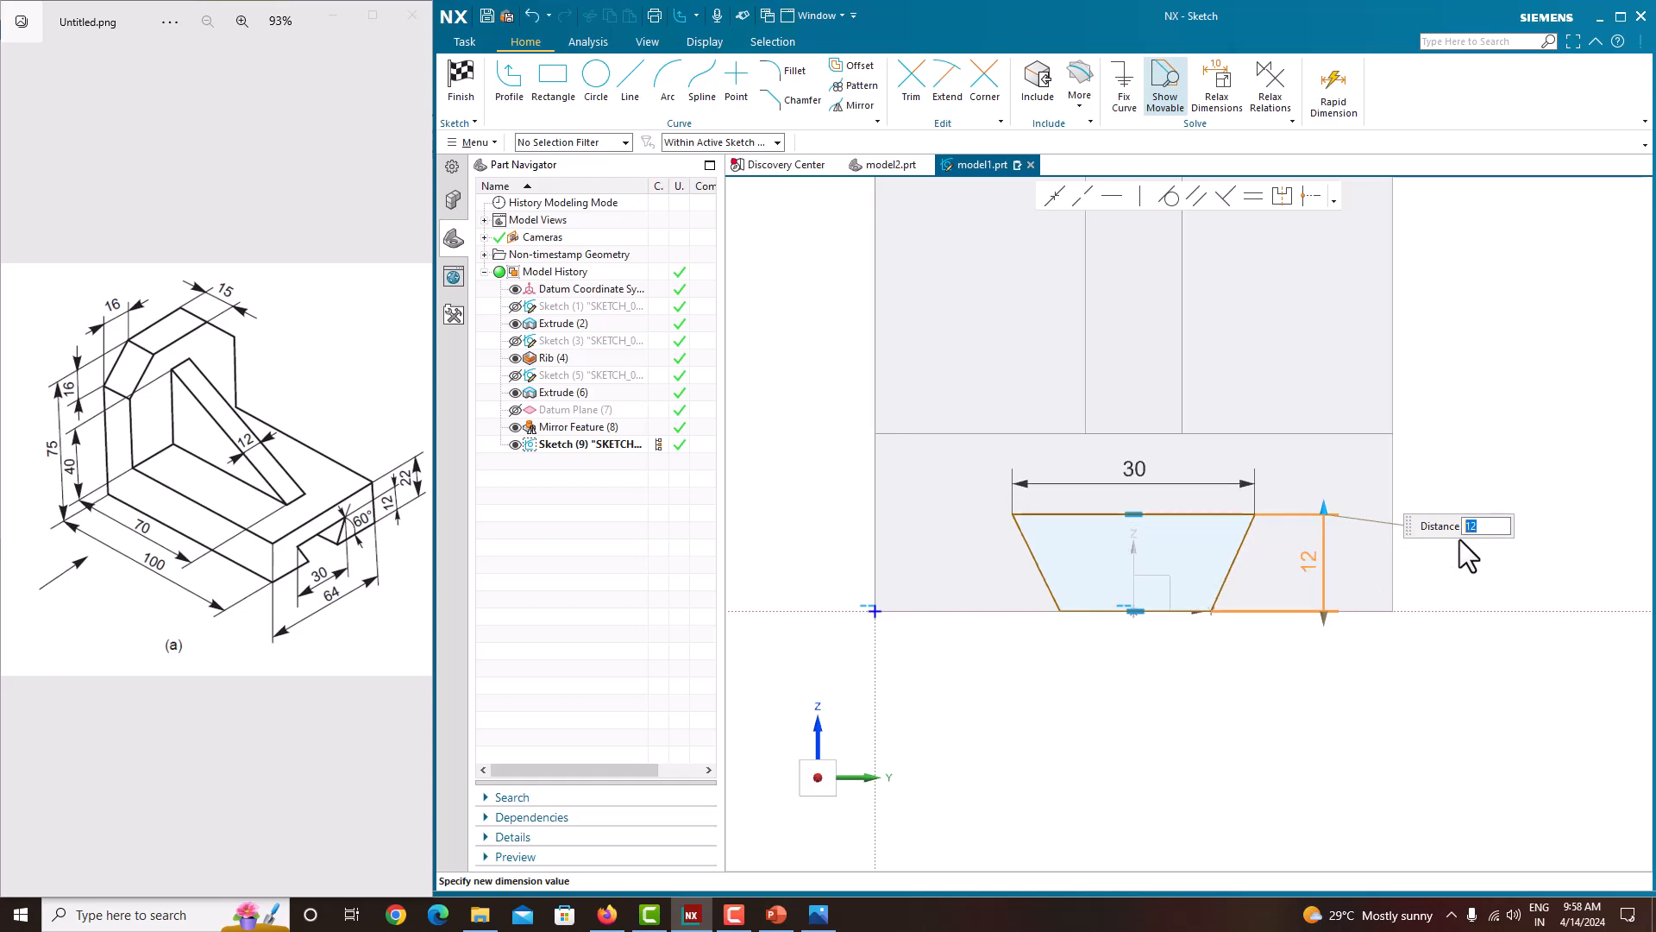
left_click(1531, 445)
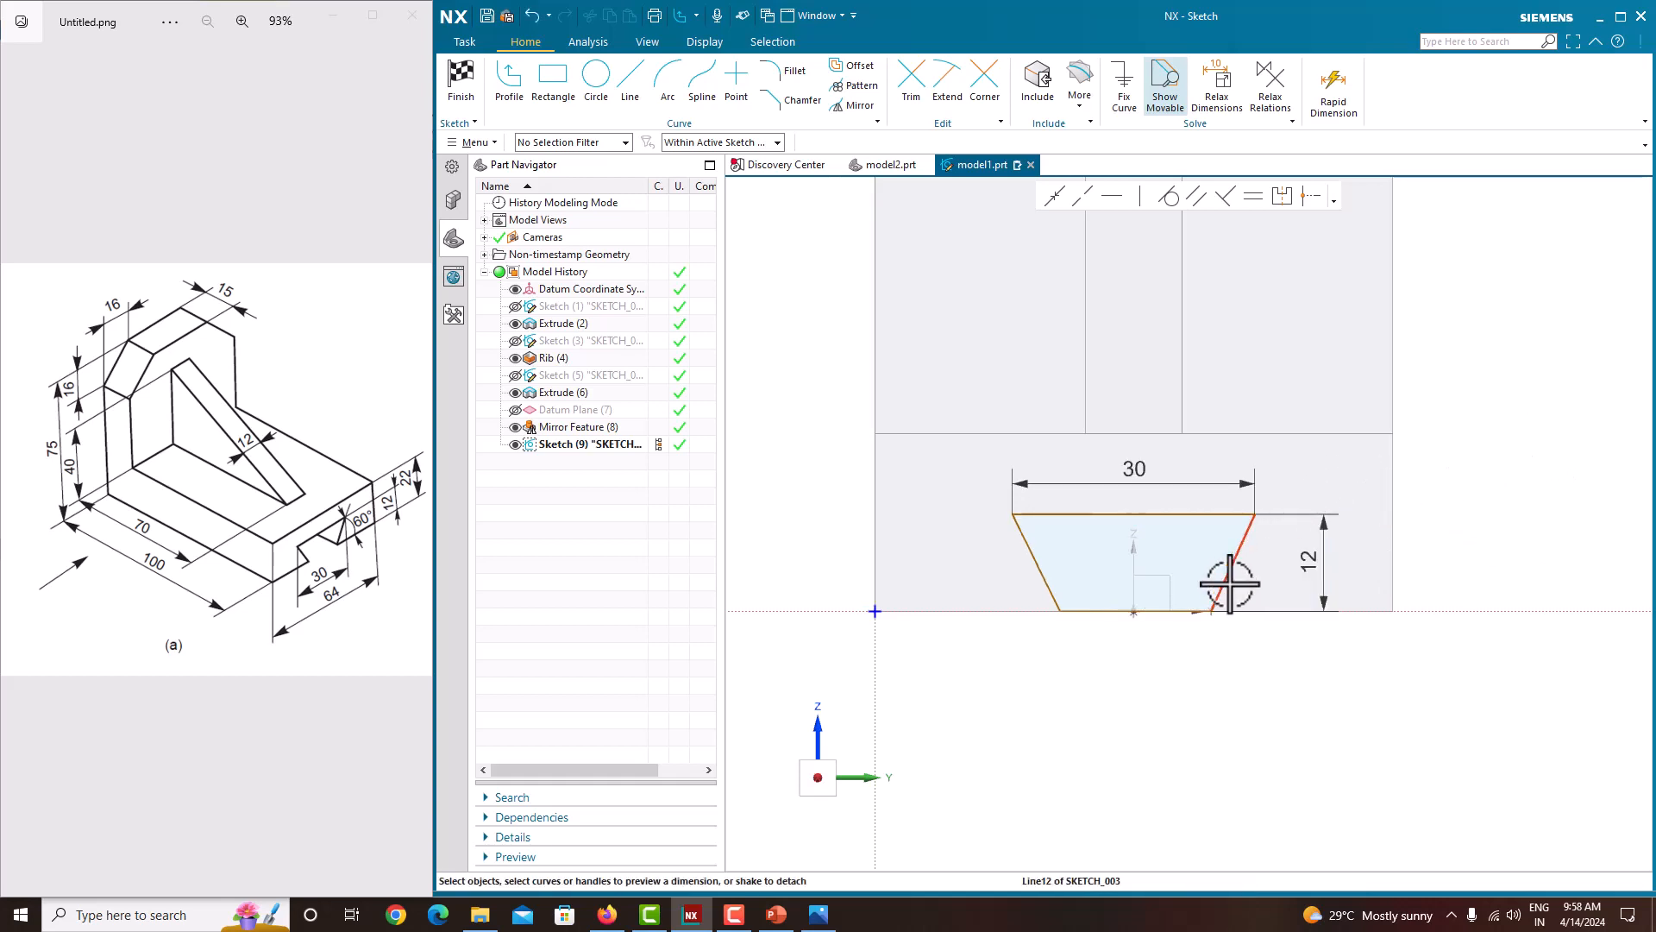
Step: Relax the dimensions on the trapezoid's right slanted edge and re-enter its height as 12 mm
left_click(1230, 112)
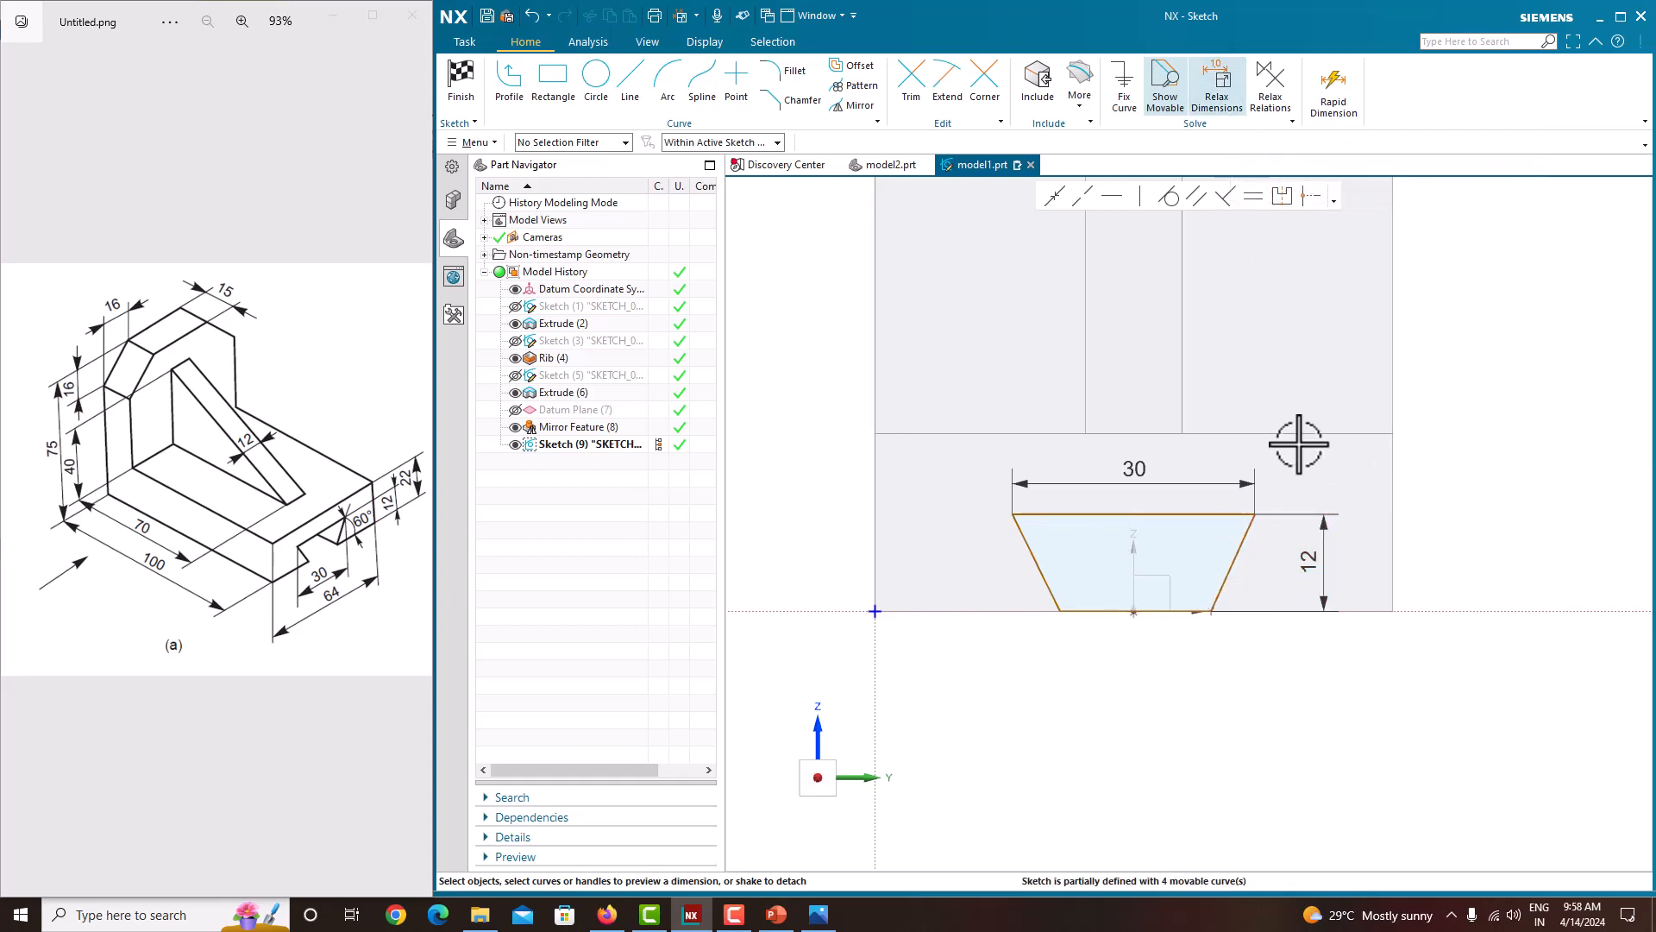
left_click(1238, 560)
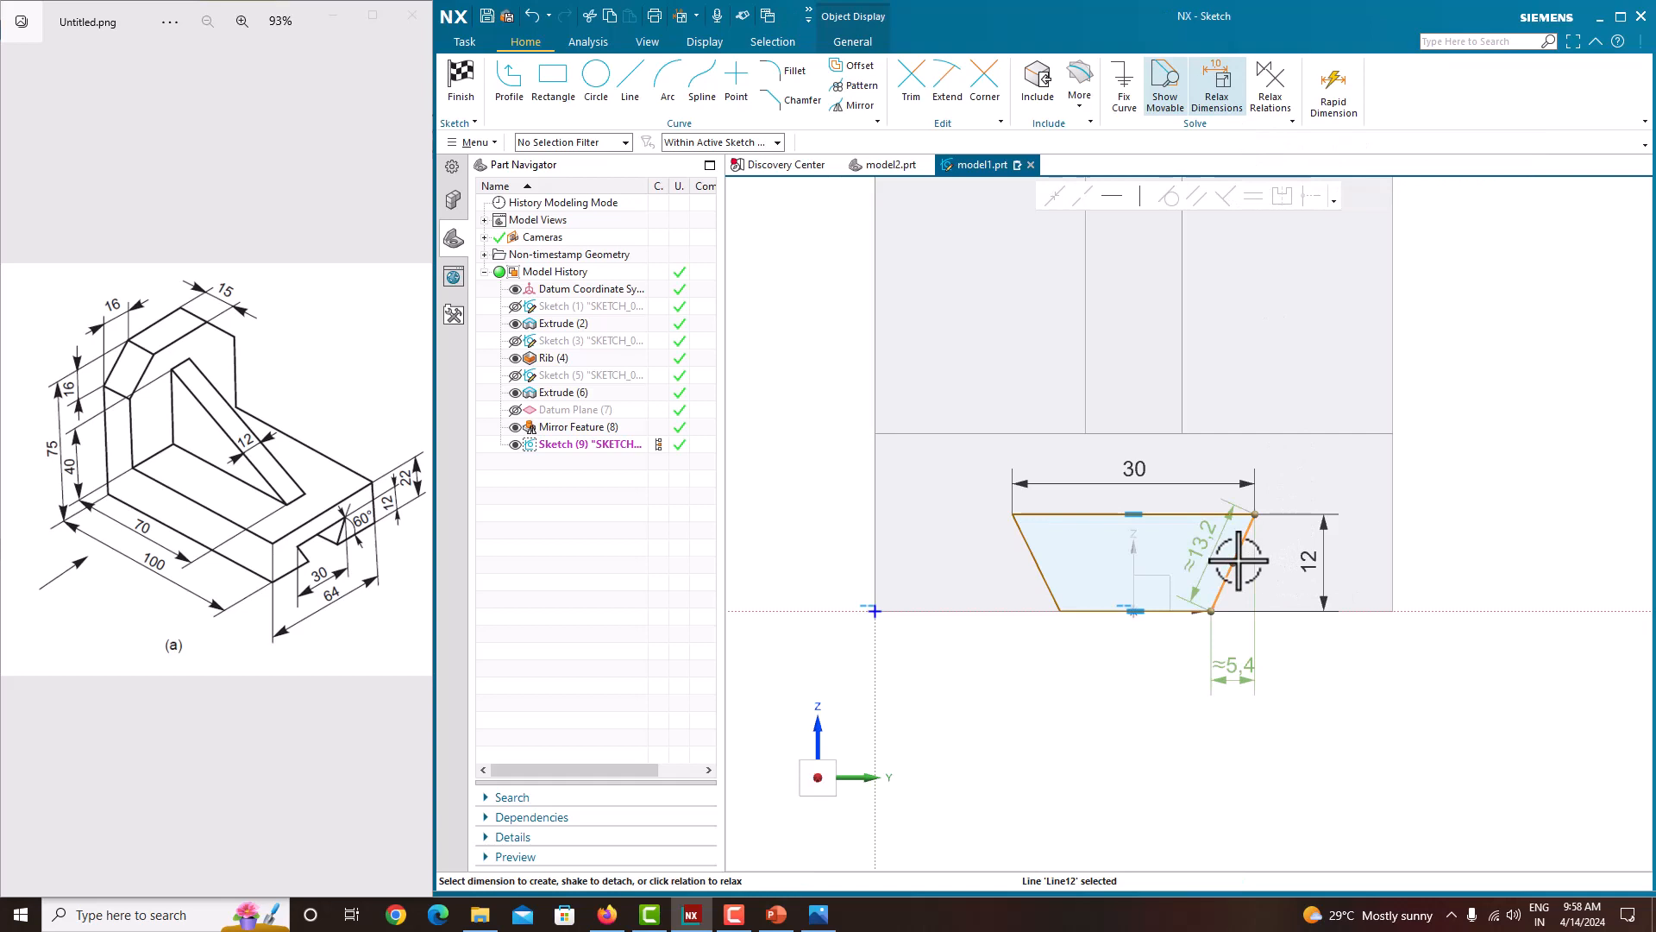
left_click(1277, 611)
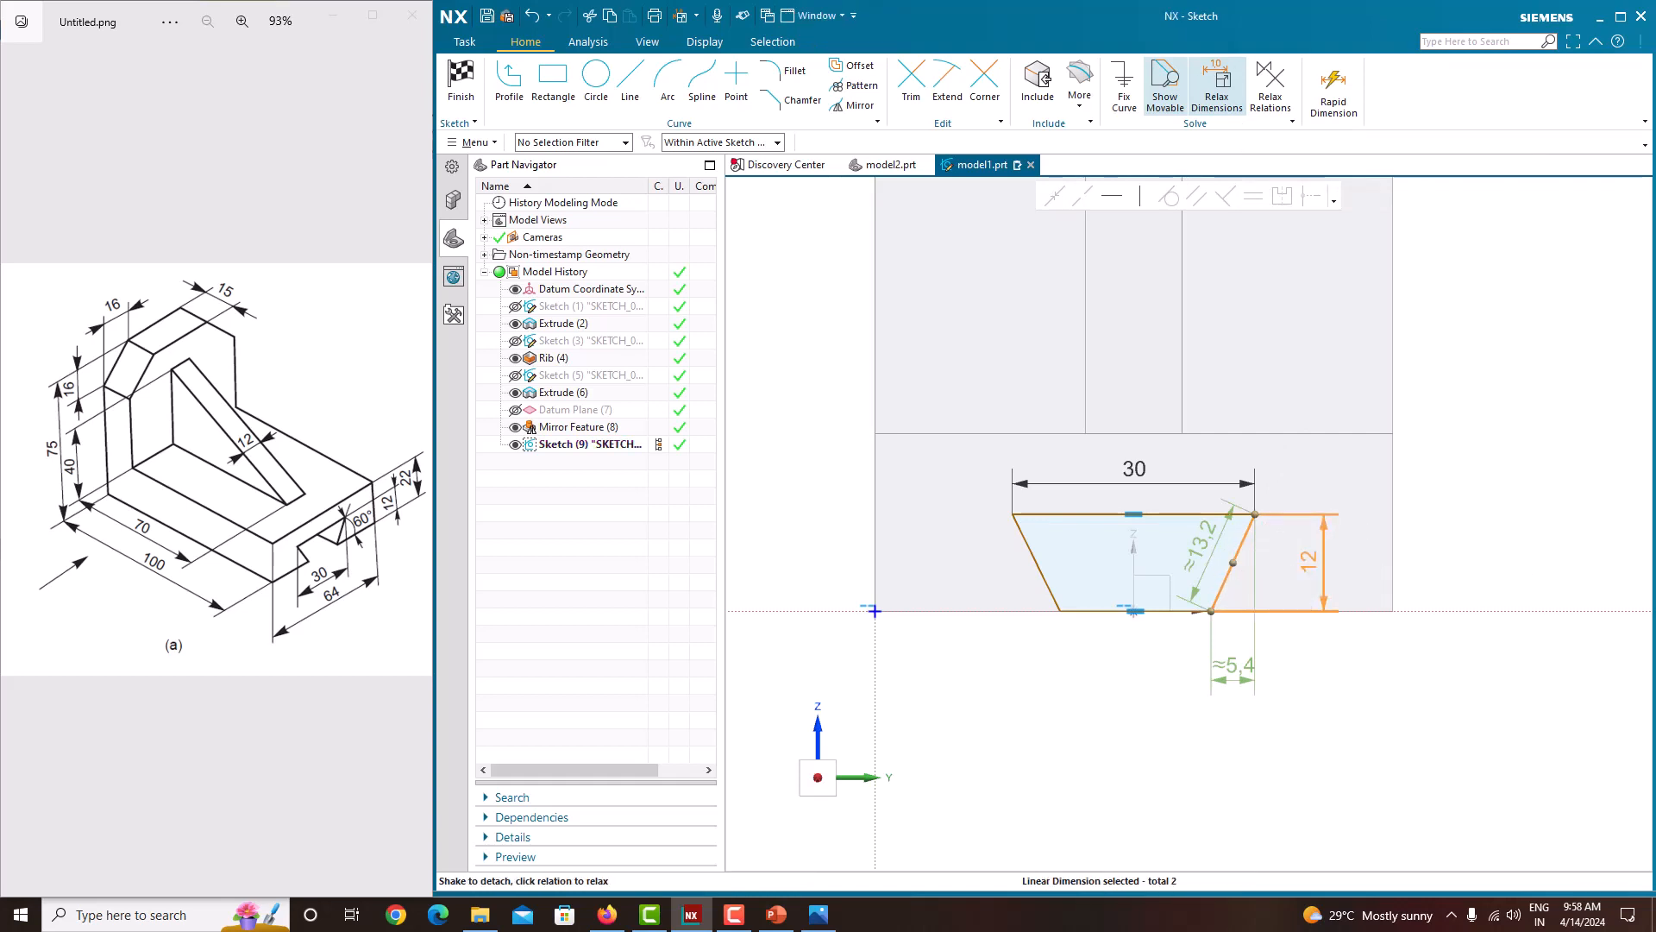
left_click(1217, 82)
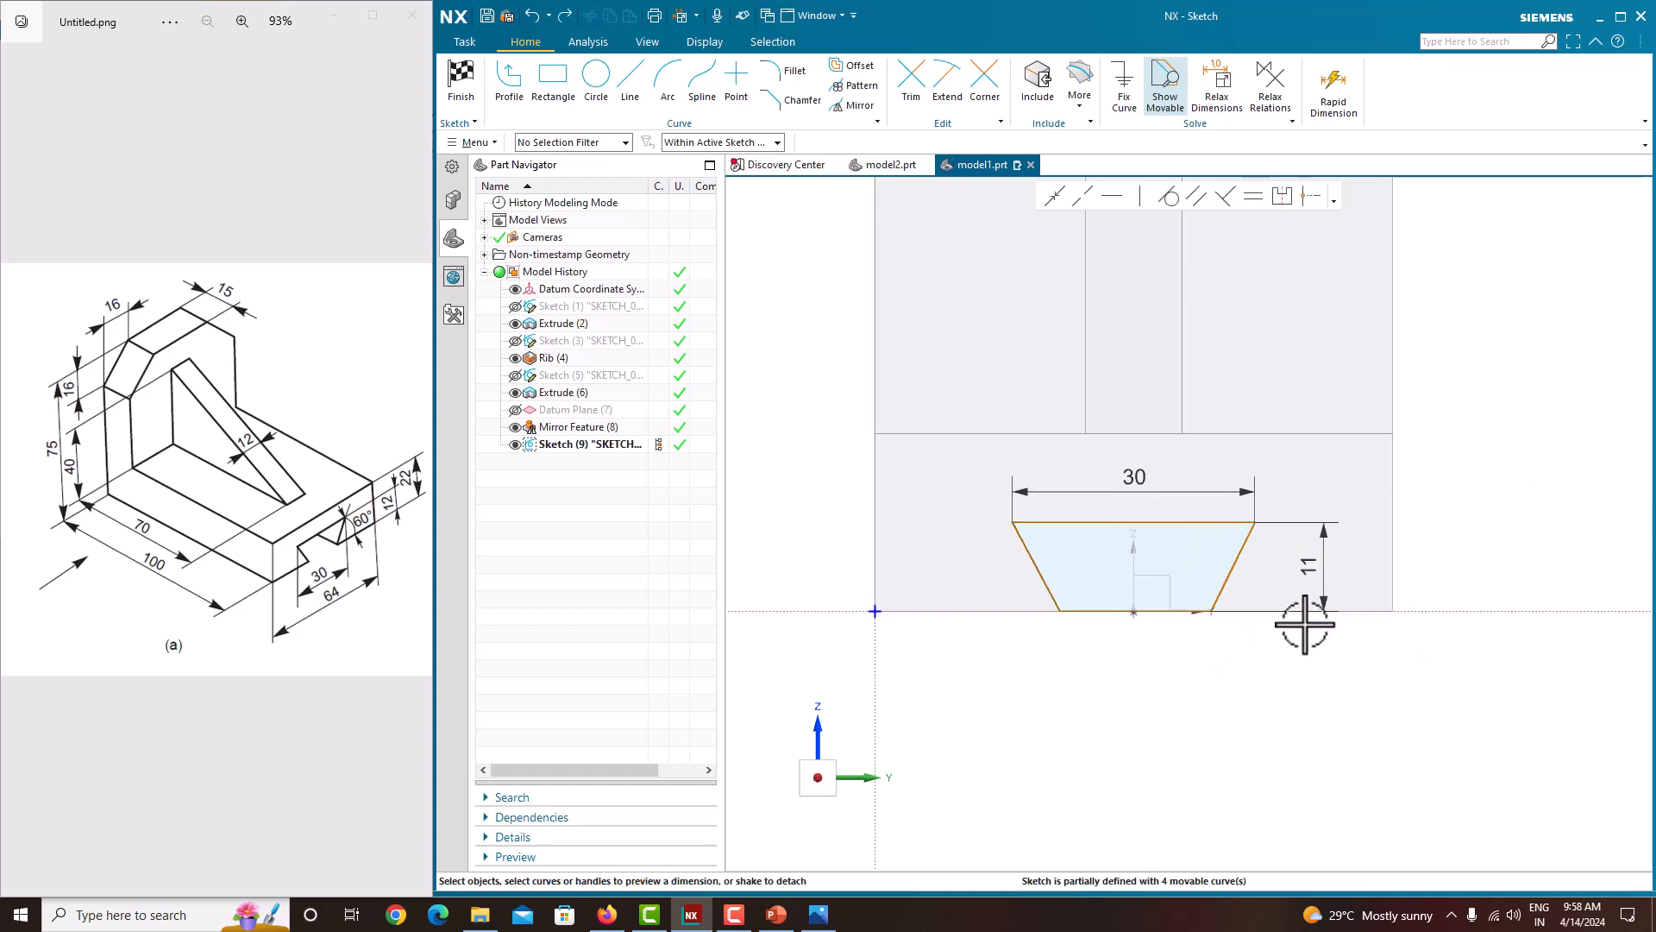
double_click(1320, 569)
type("12")
key("Return")
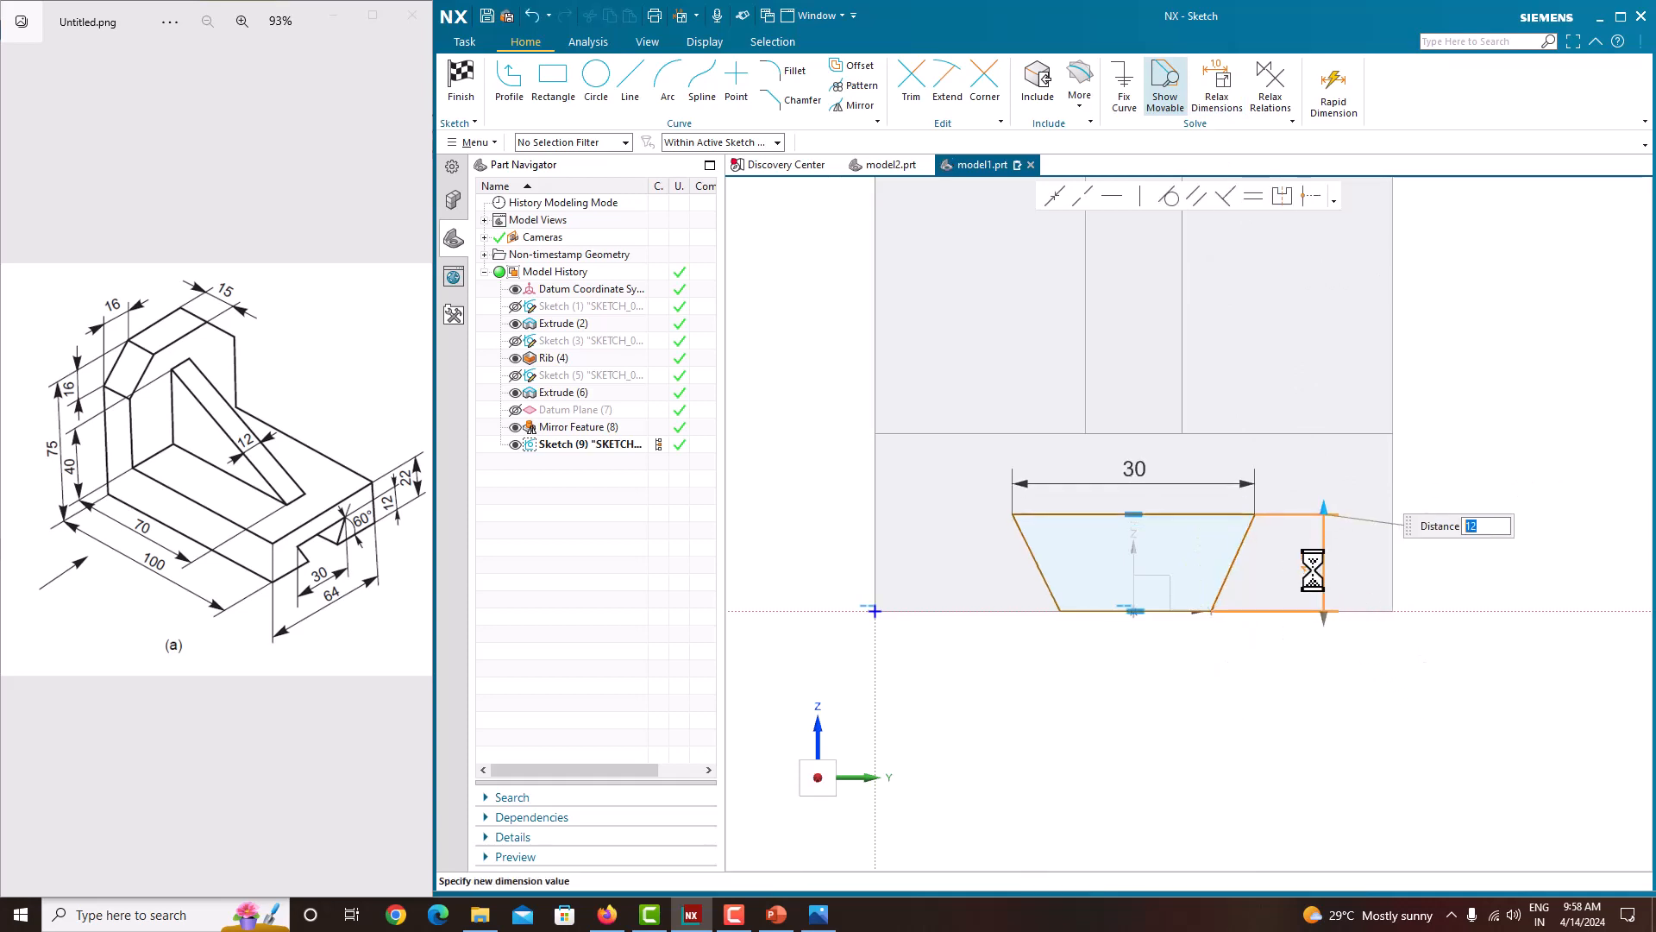
Step: Add angle dimensions between each slanted side of the trapezoid and the base's bottom edge
left_click(1335, 102)
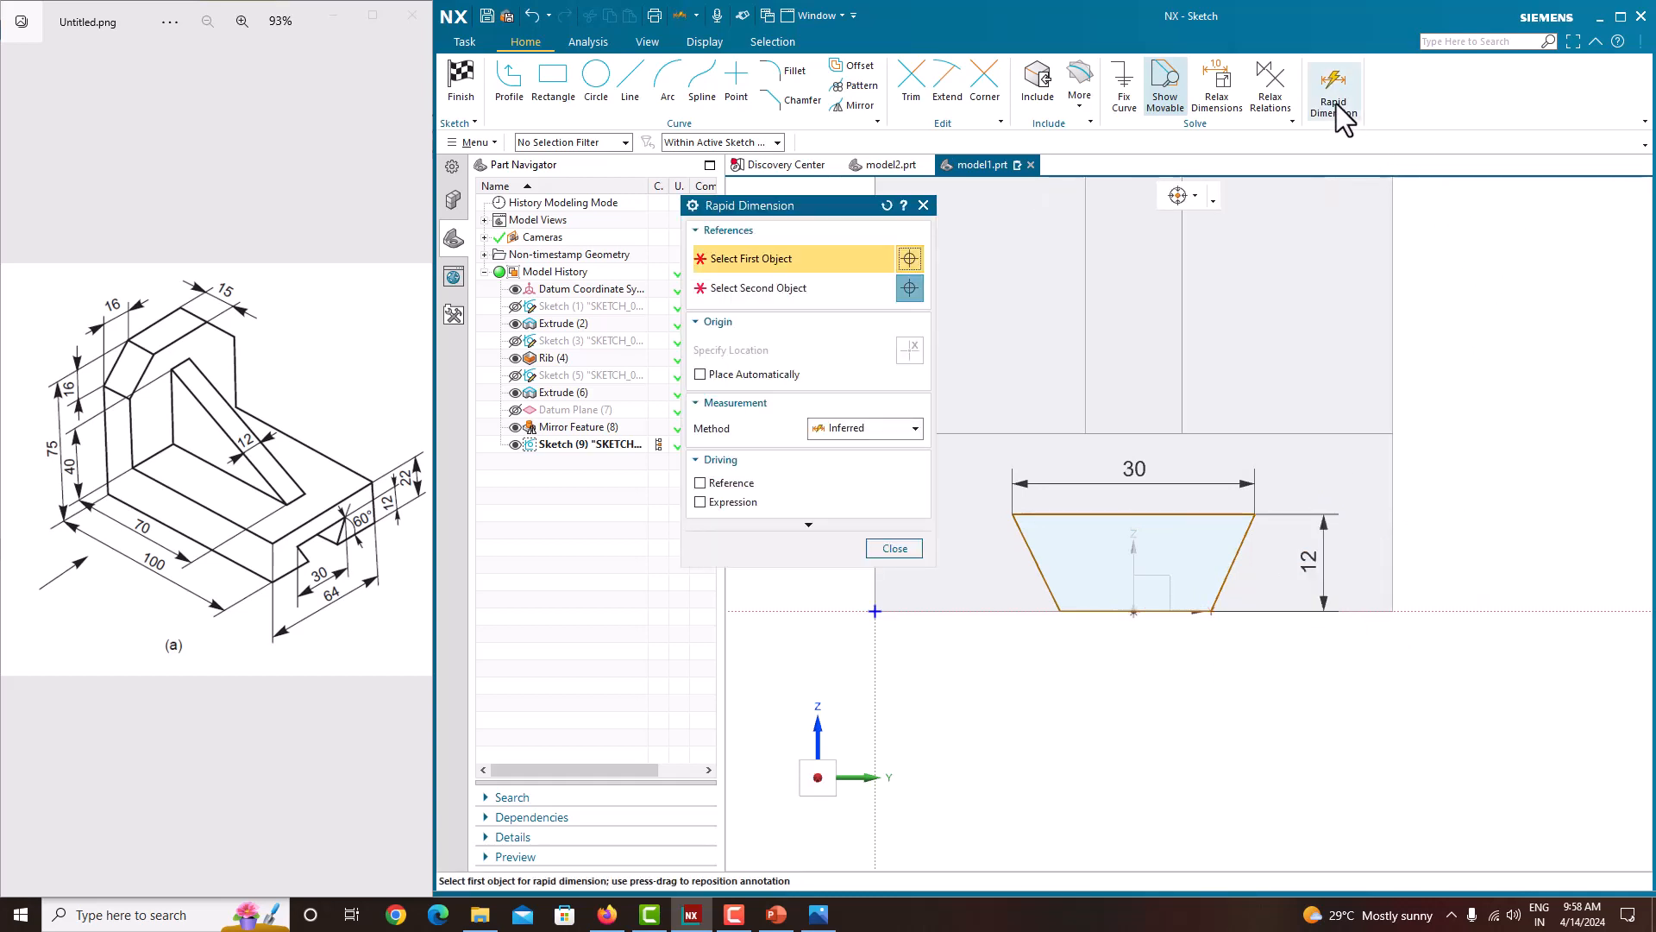
left_click(1226, 583)
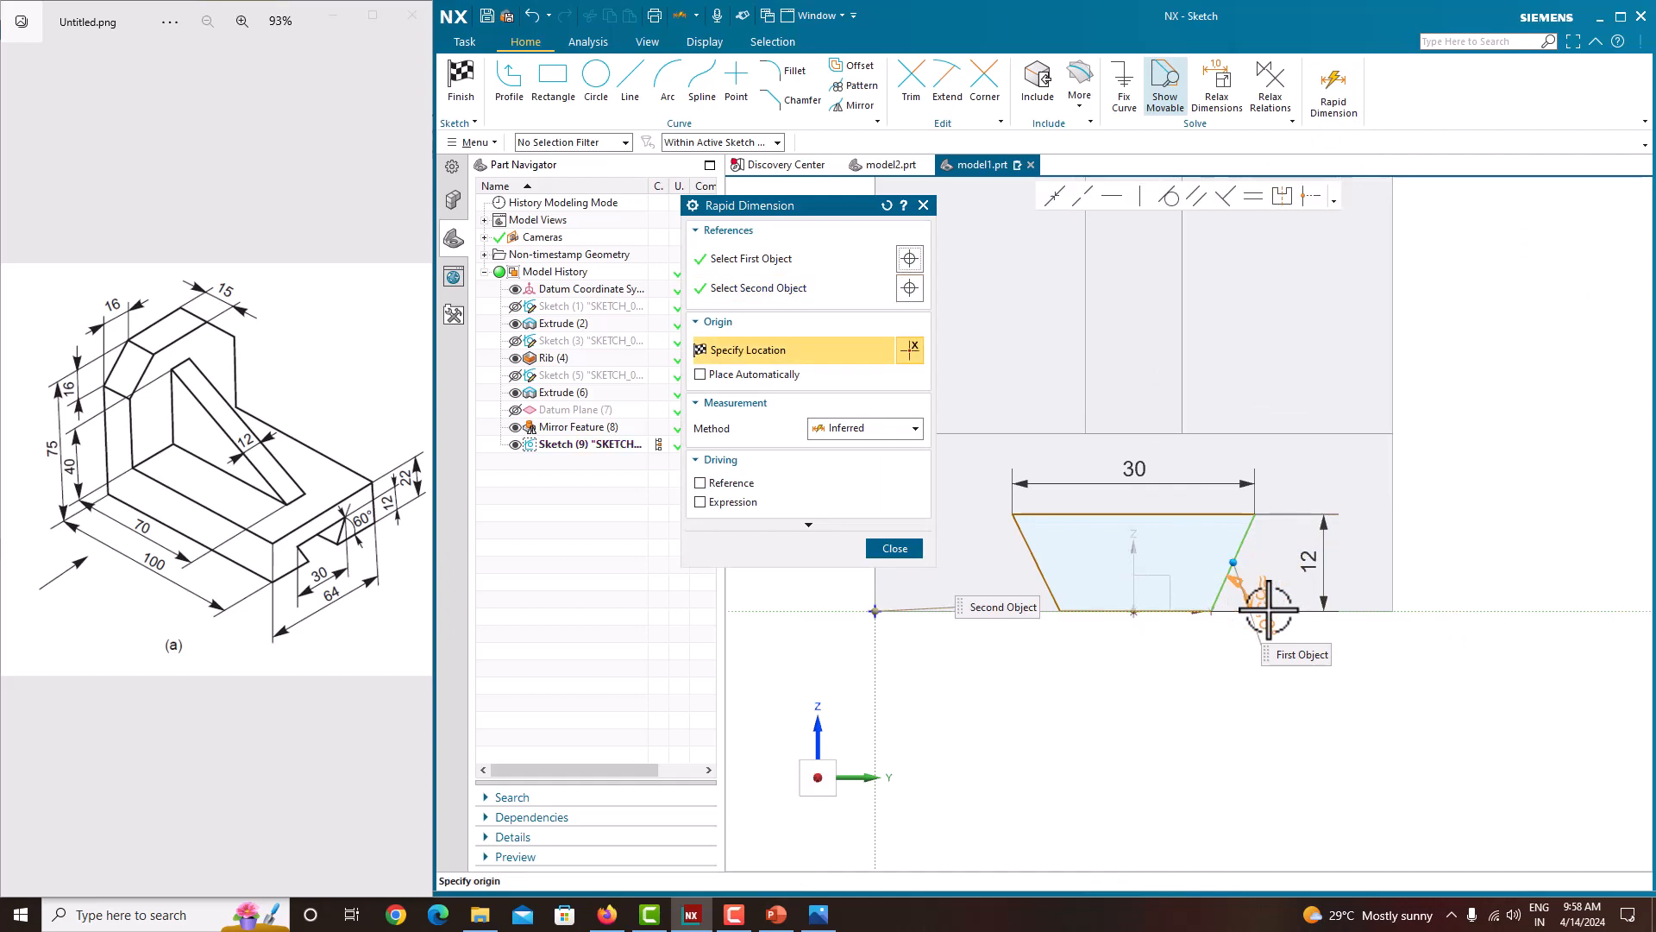
left_click(1280, 592)
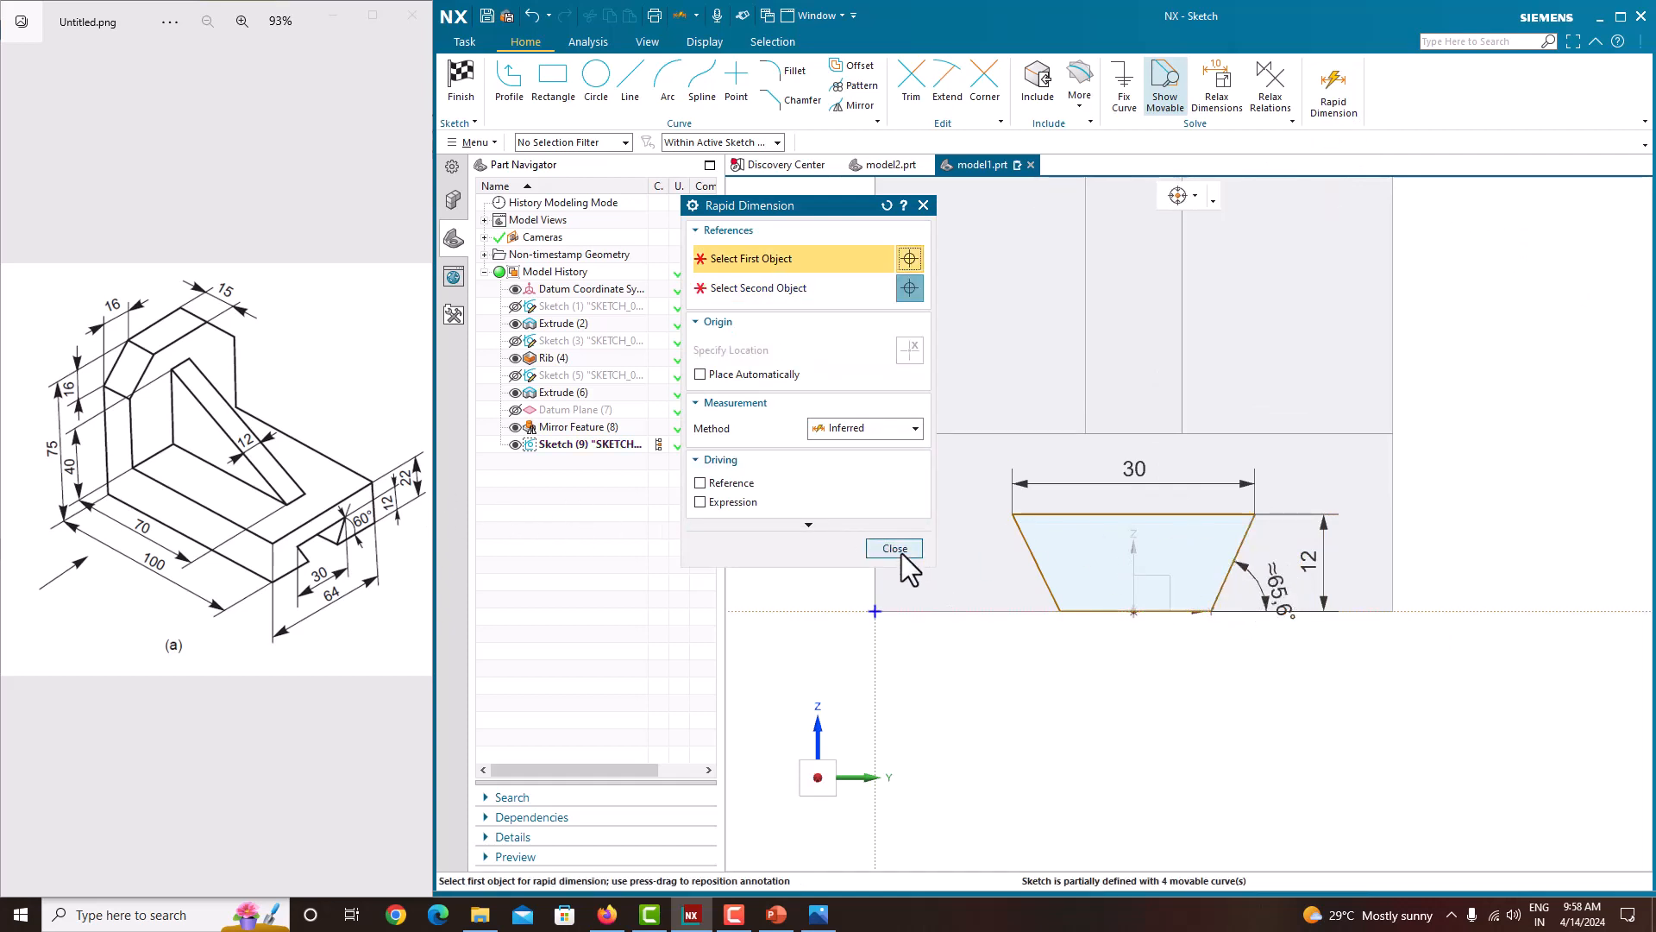
left_click(1045, 576)
left_click(1014, 614)
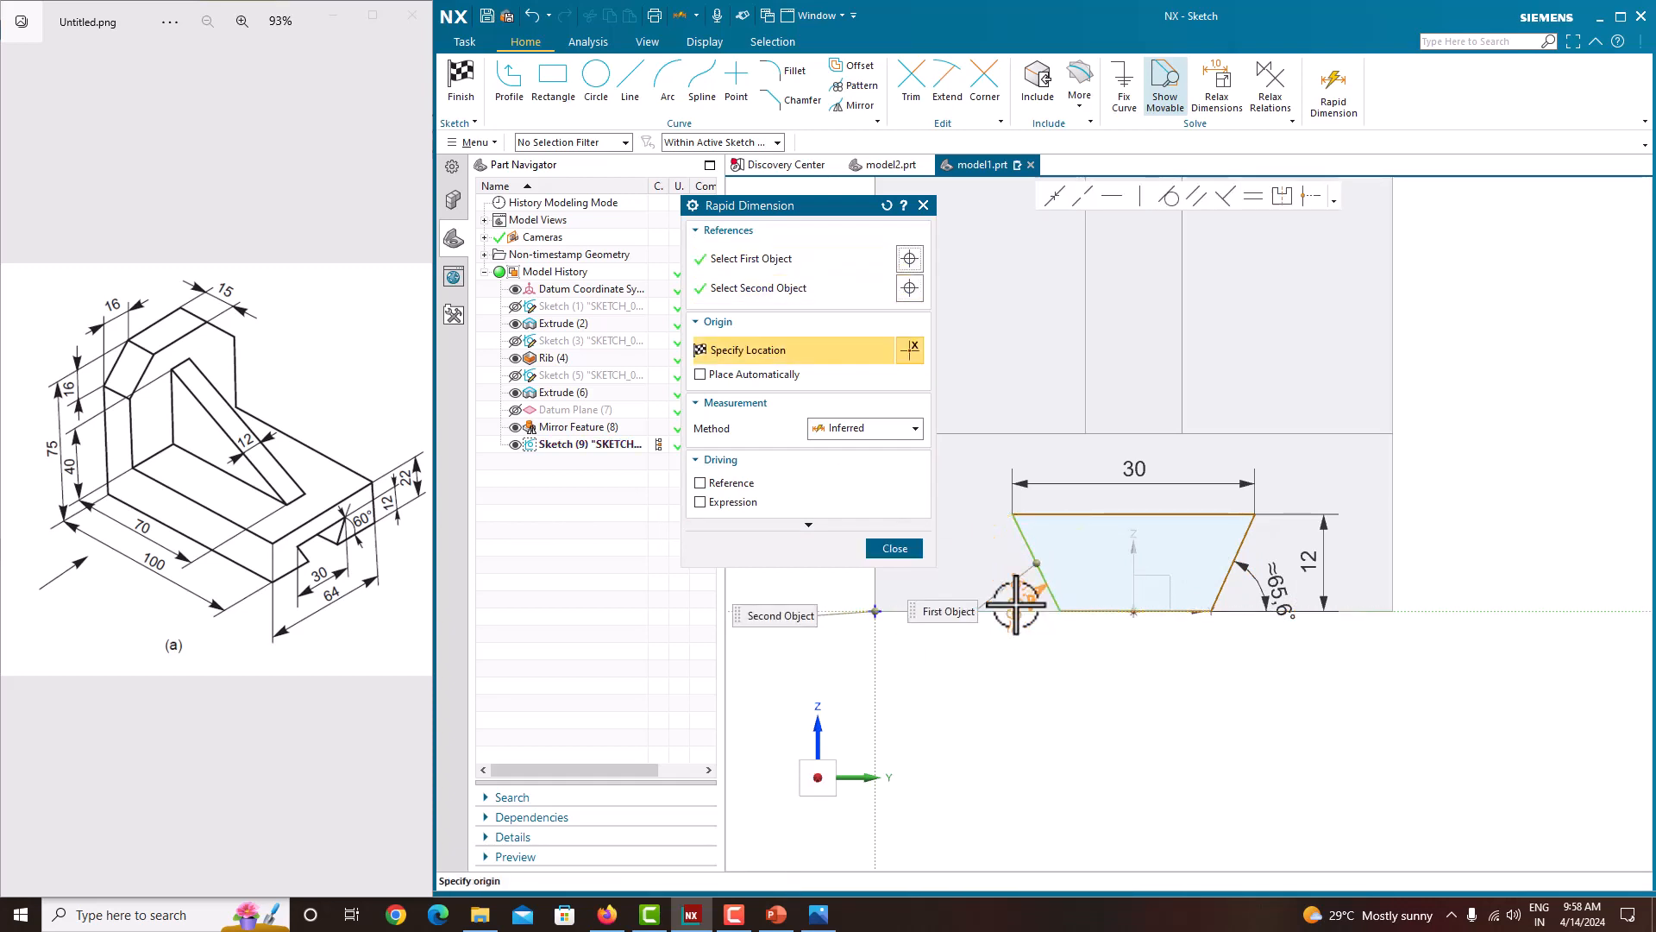
left_click(1007, 586)
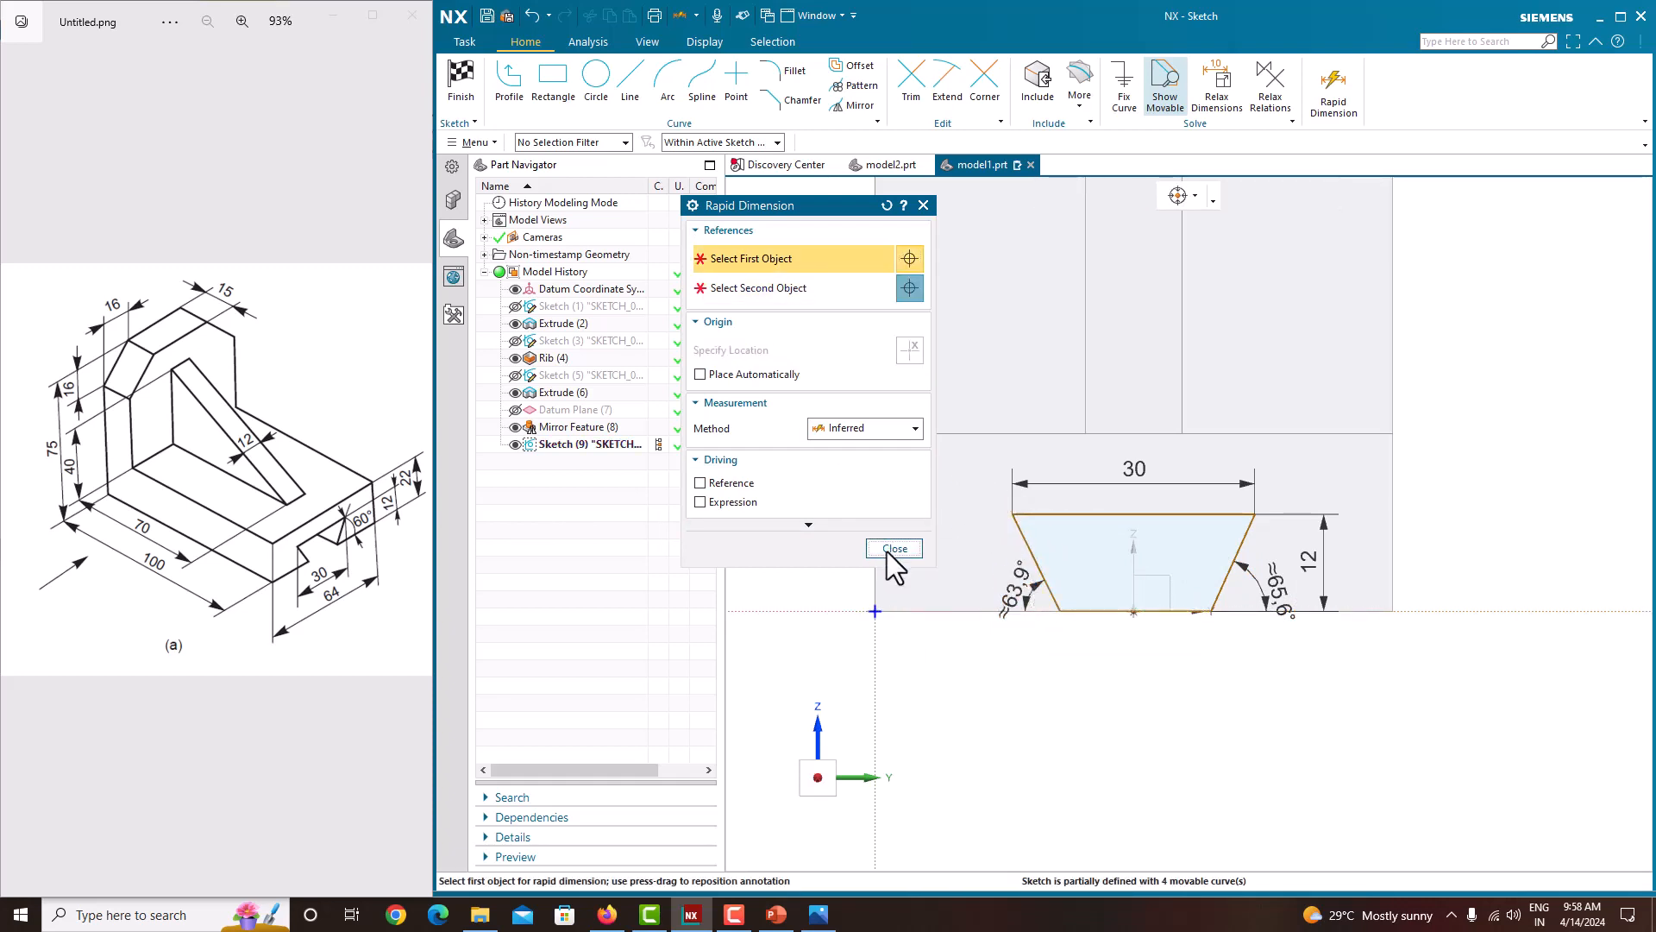
left_click(893, 548)
Step: Set both slanted sides' angles to 60°
double_click(1280, 590)
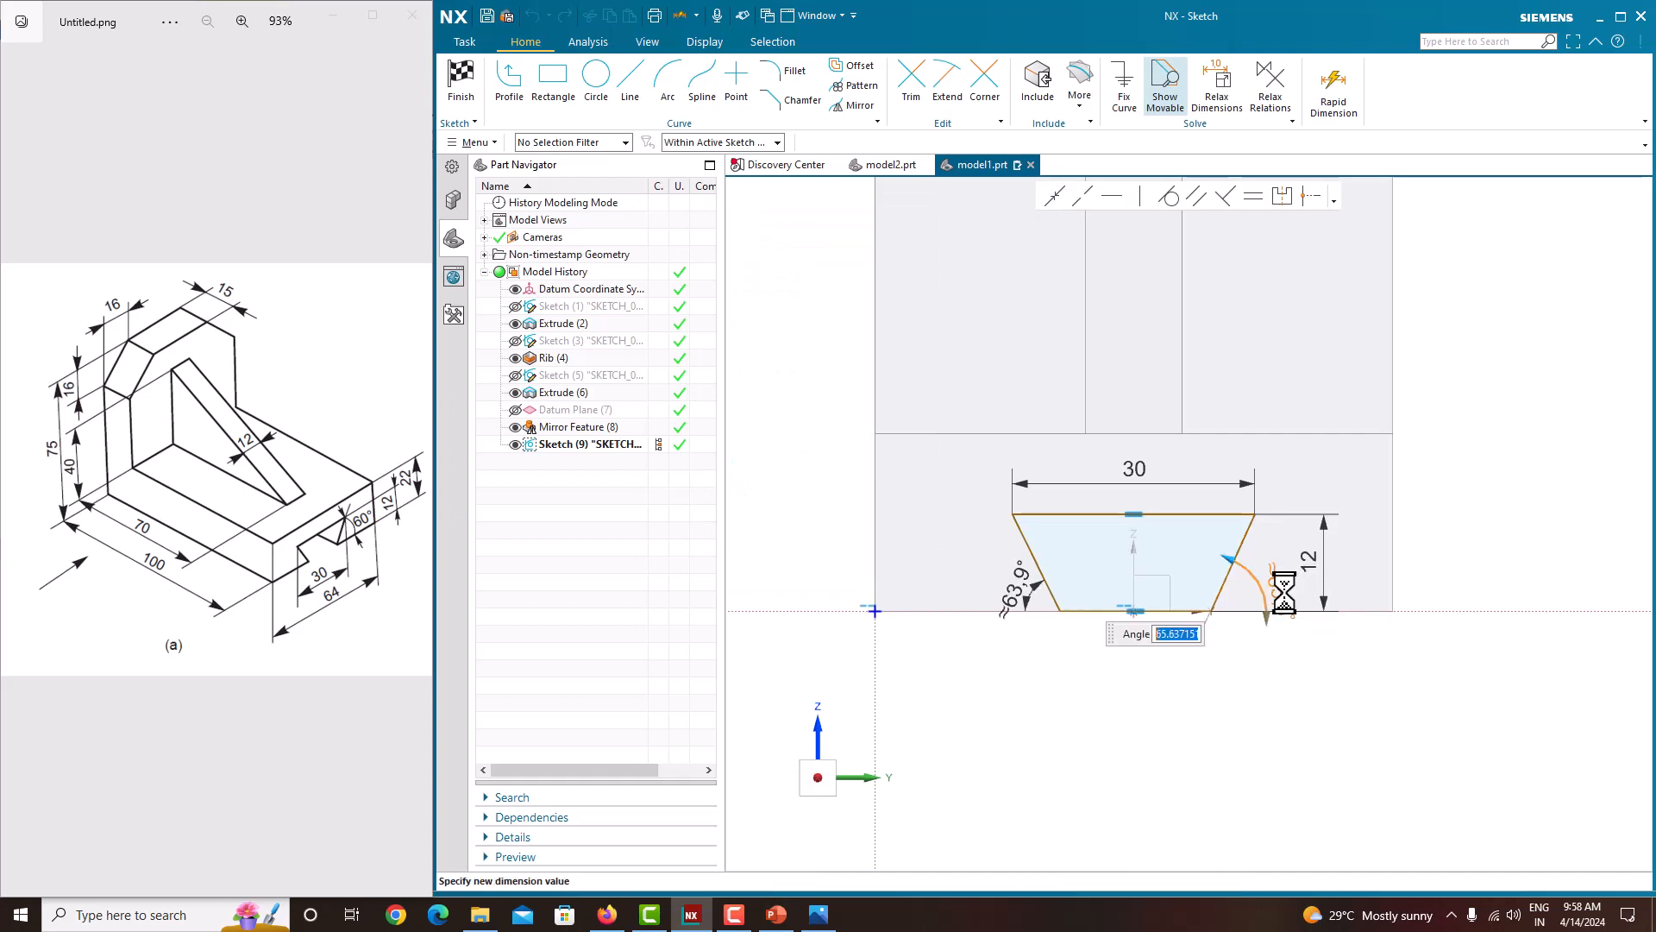
type("60")
key("Return")
double_click(1025, 595)
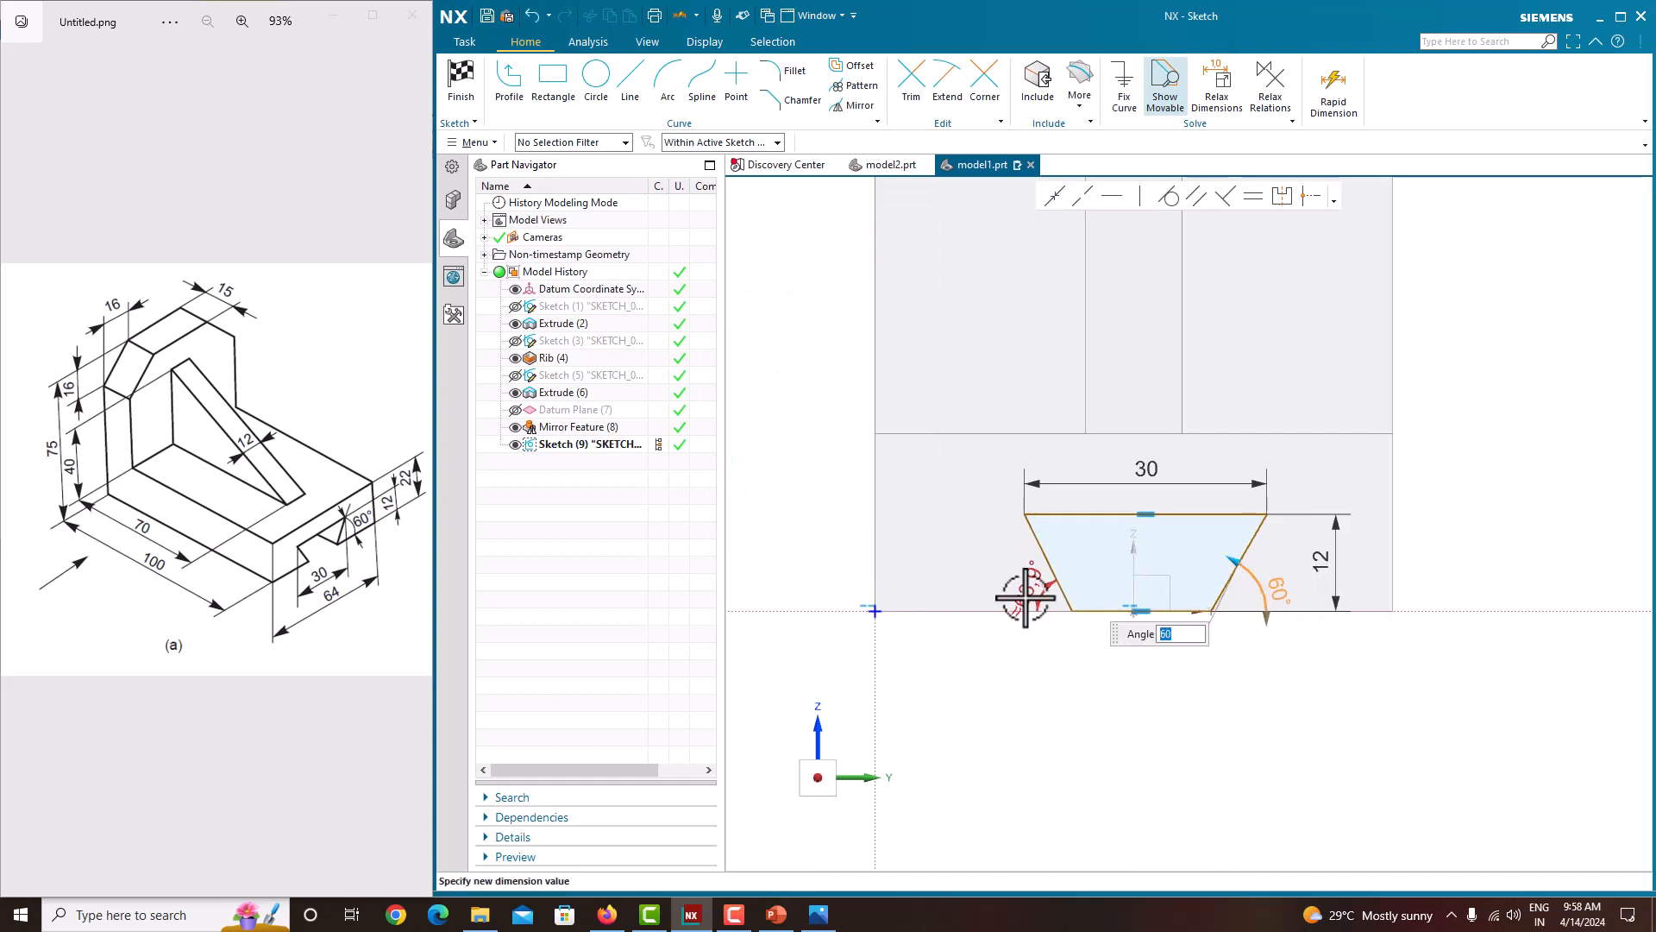
double_click(1026, 597)
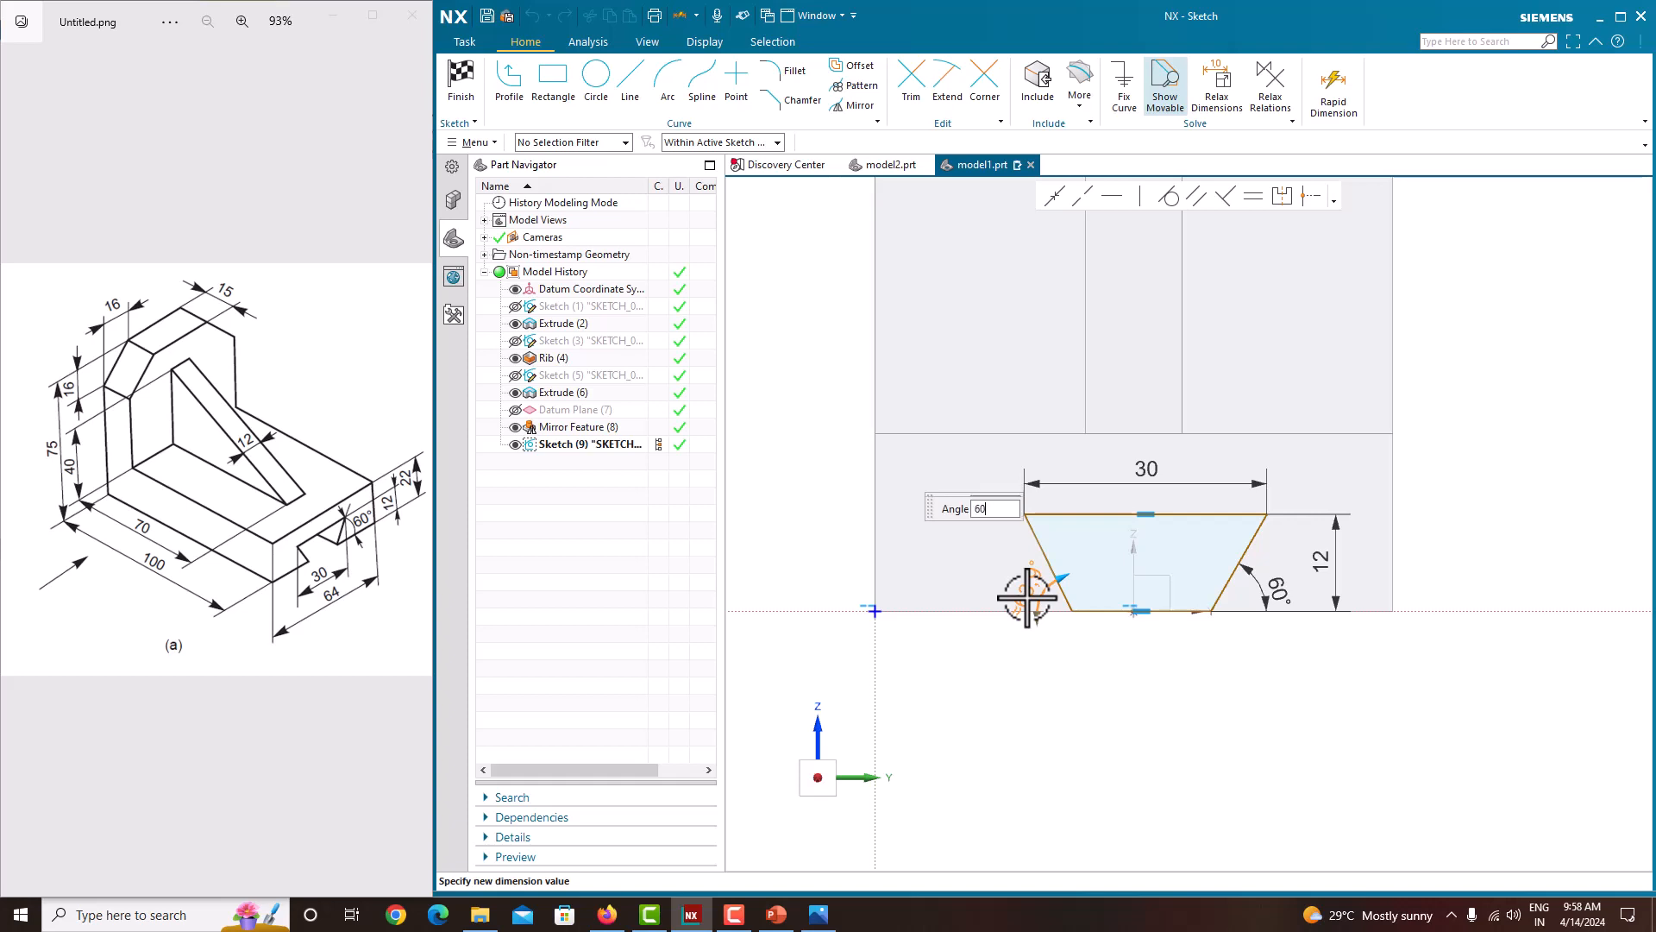
type("60")
key("Return")
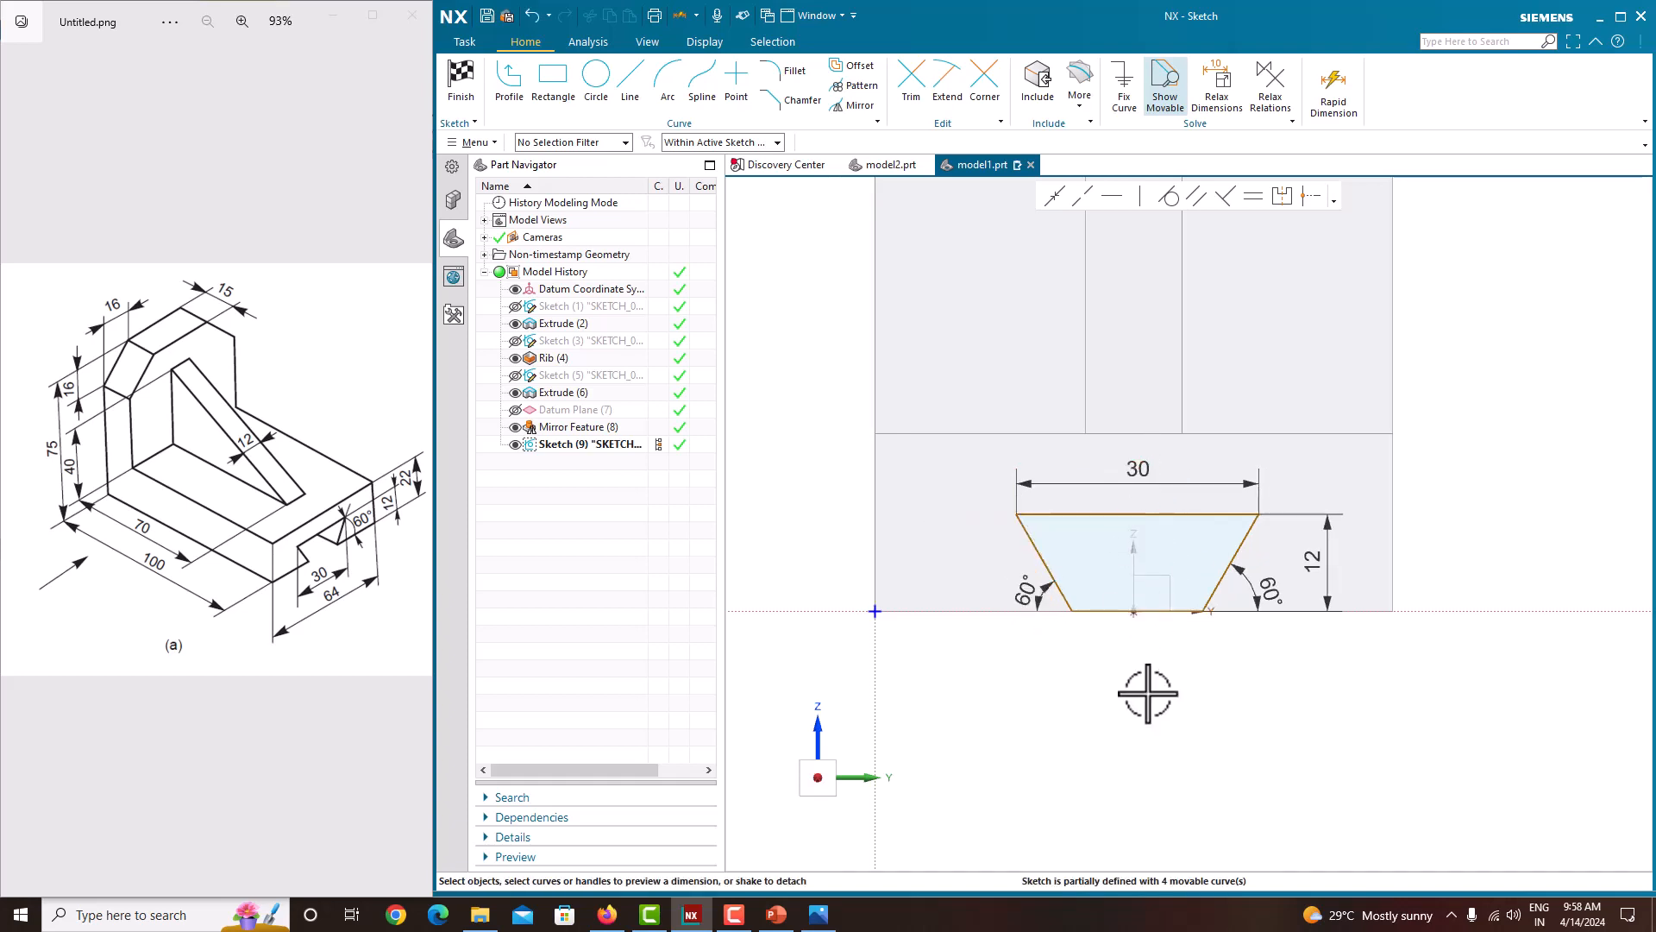
Step: Draw a vertical line through the middle of the upright and convert it to a reference line
scroll(1147, 693, "down", 3)
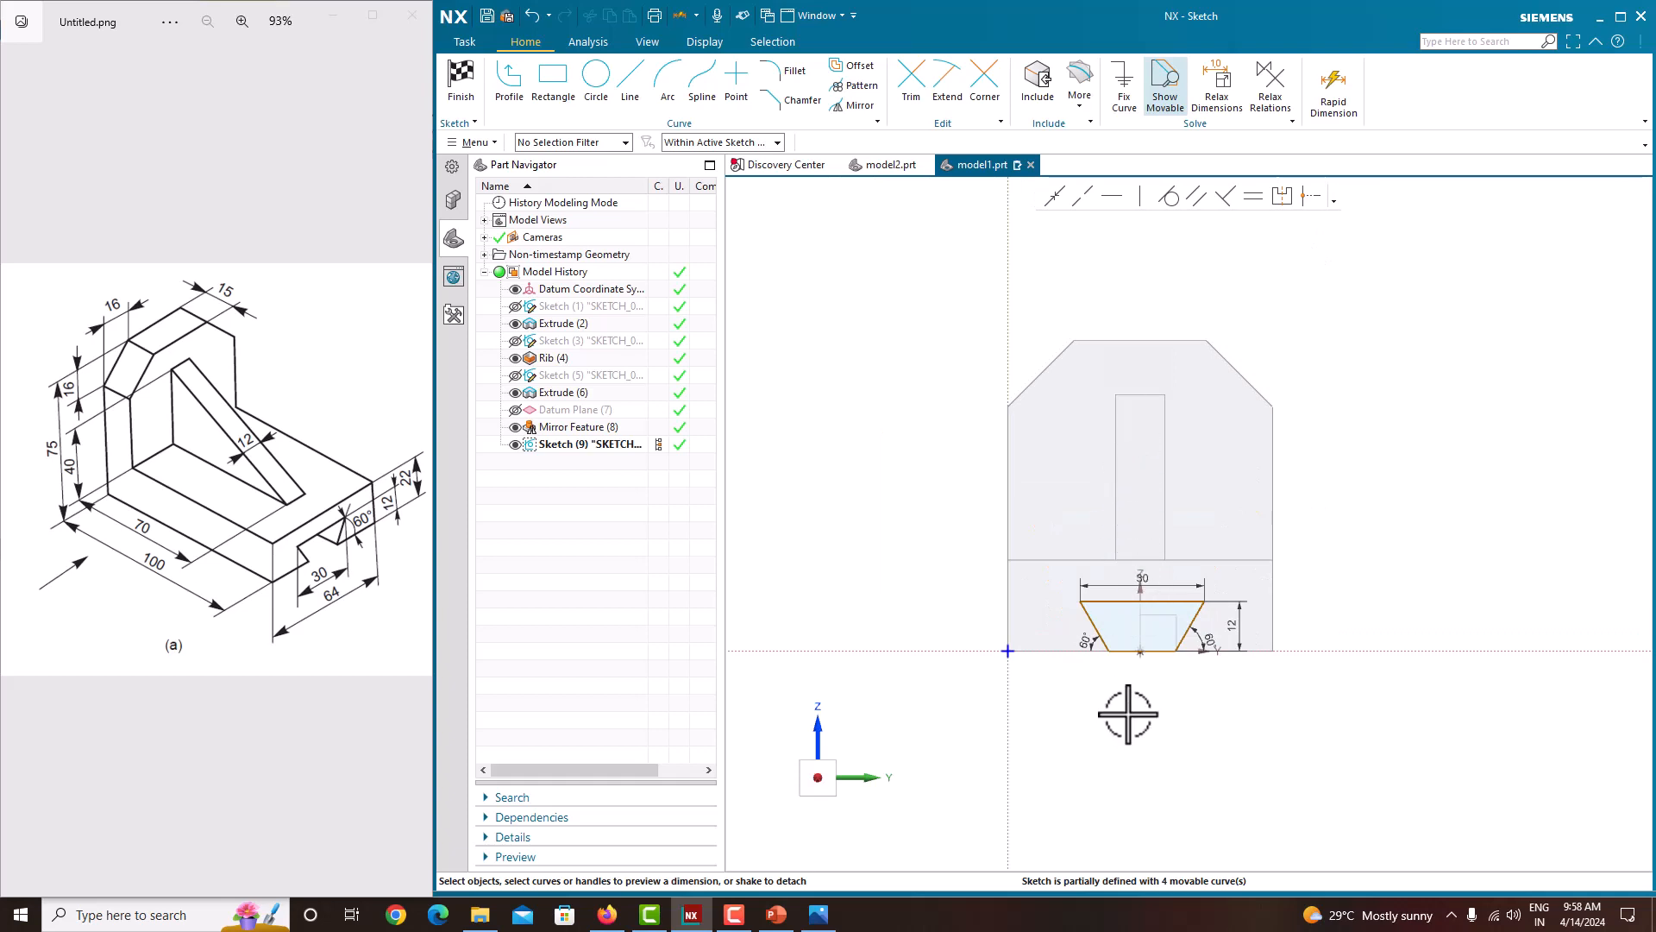
left_click(629, 90)
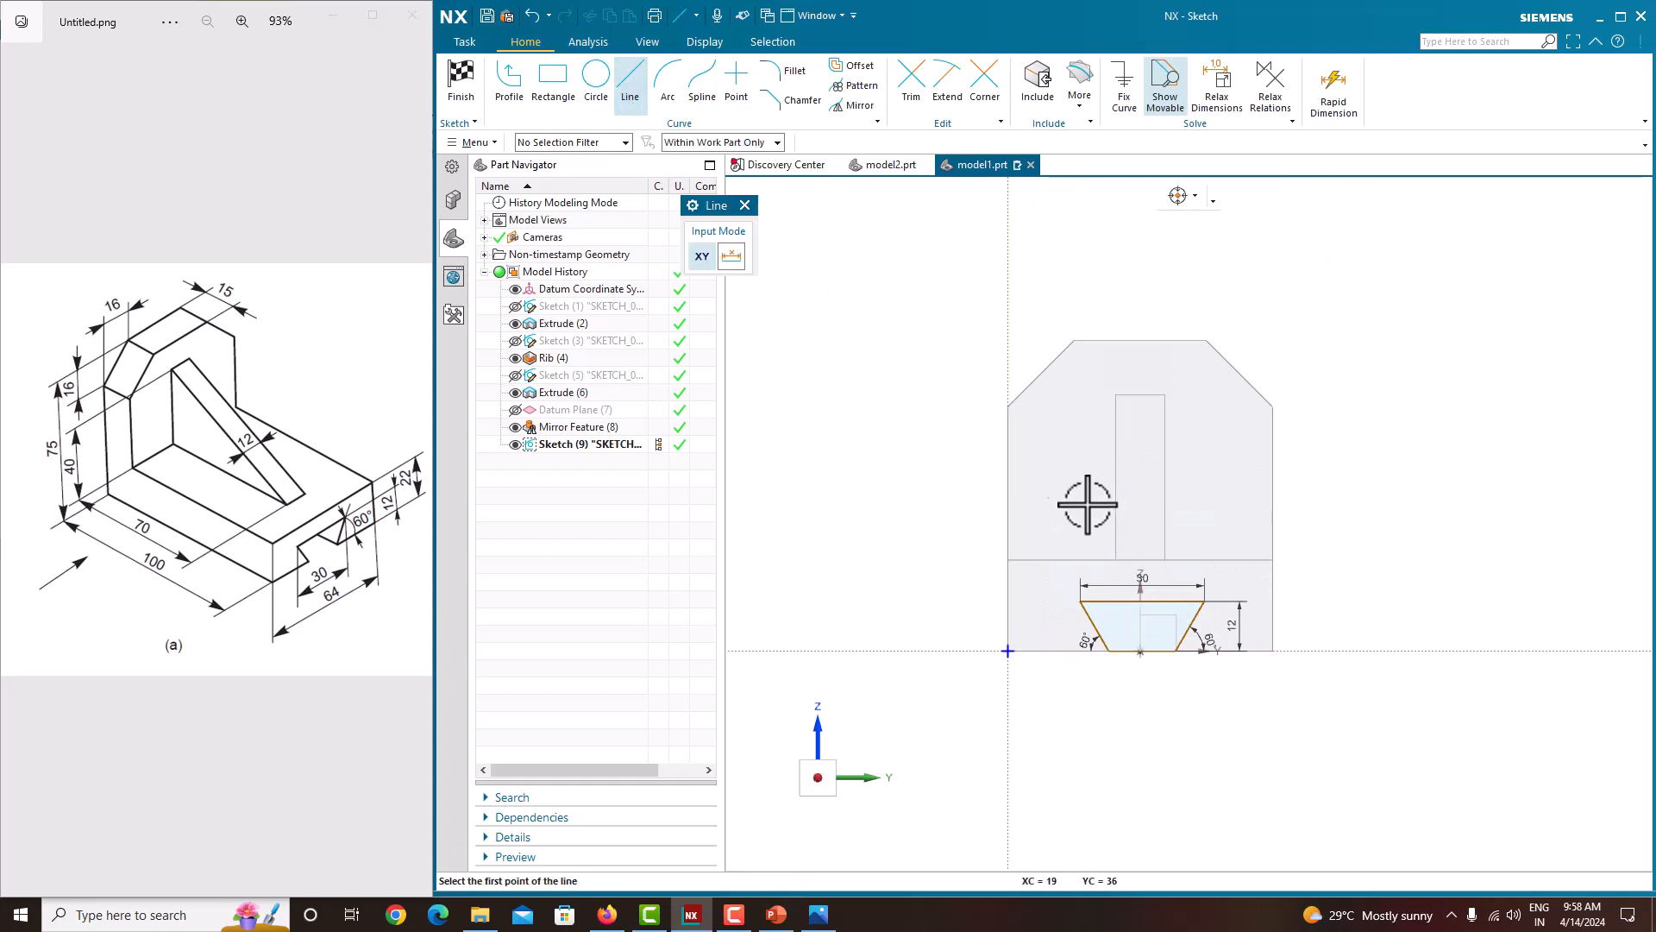
left_click(1140, 395)
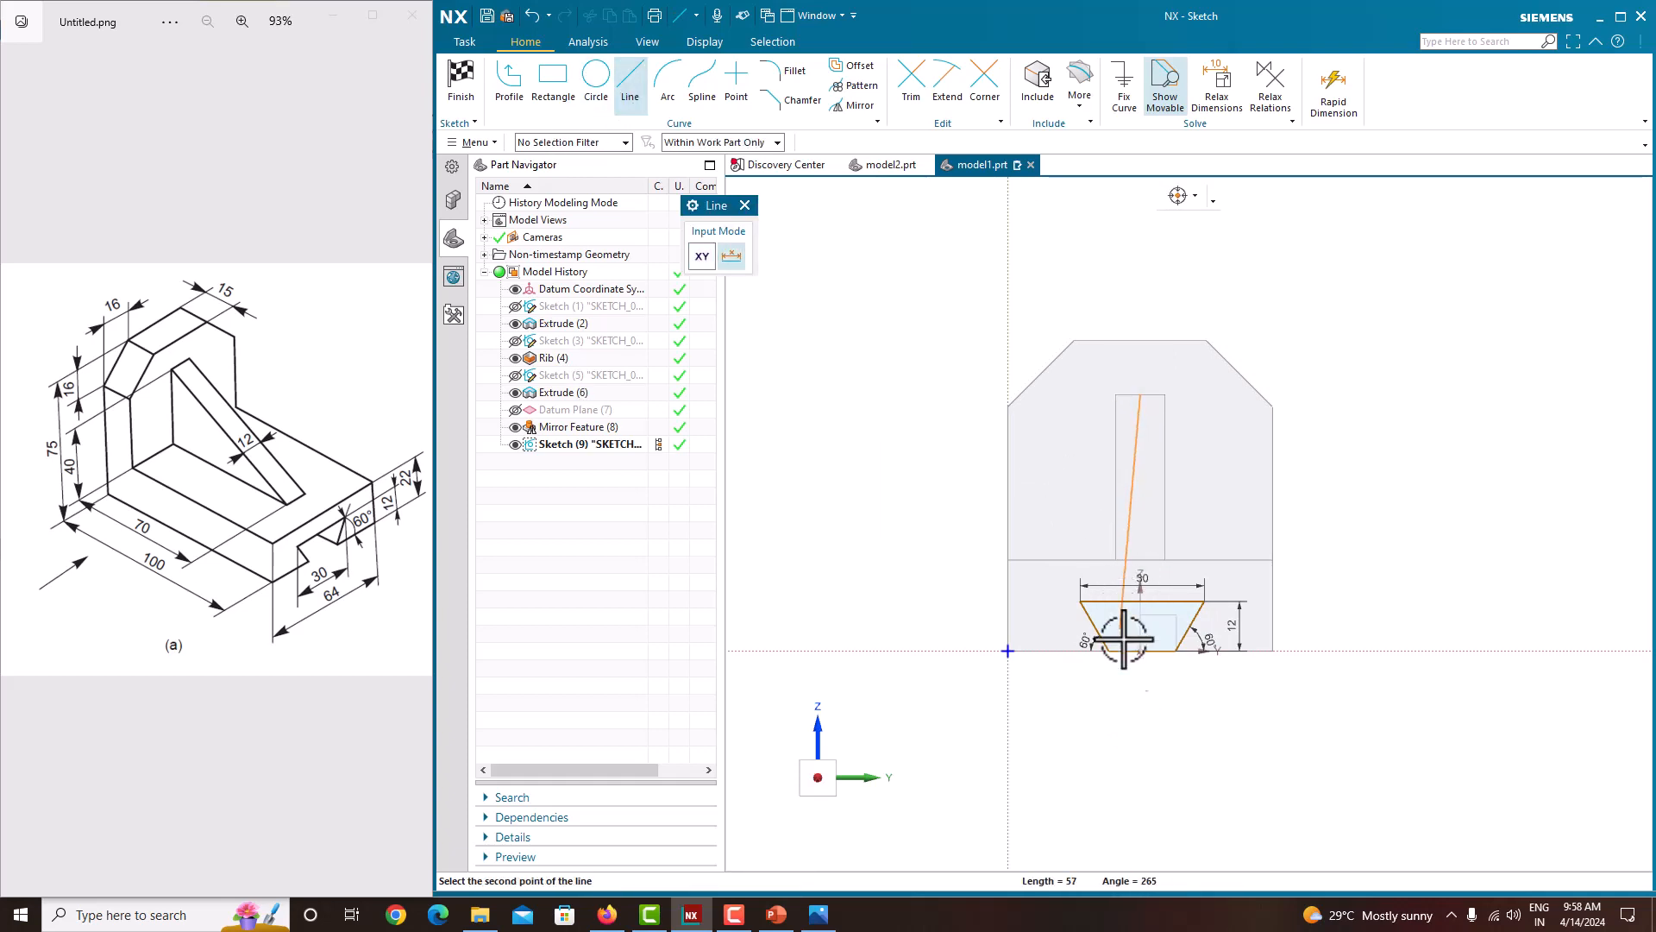
left_click(1153, 714)
key("Escape")
left_click(1140, 522)
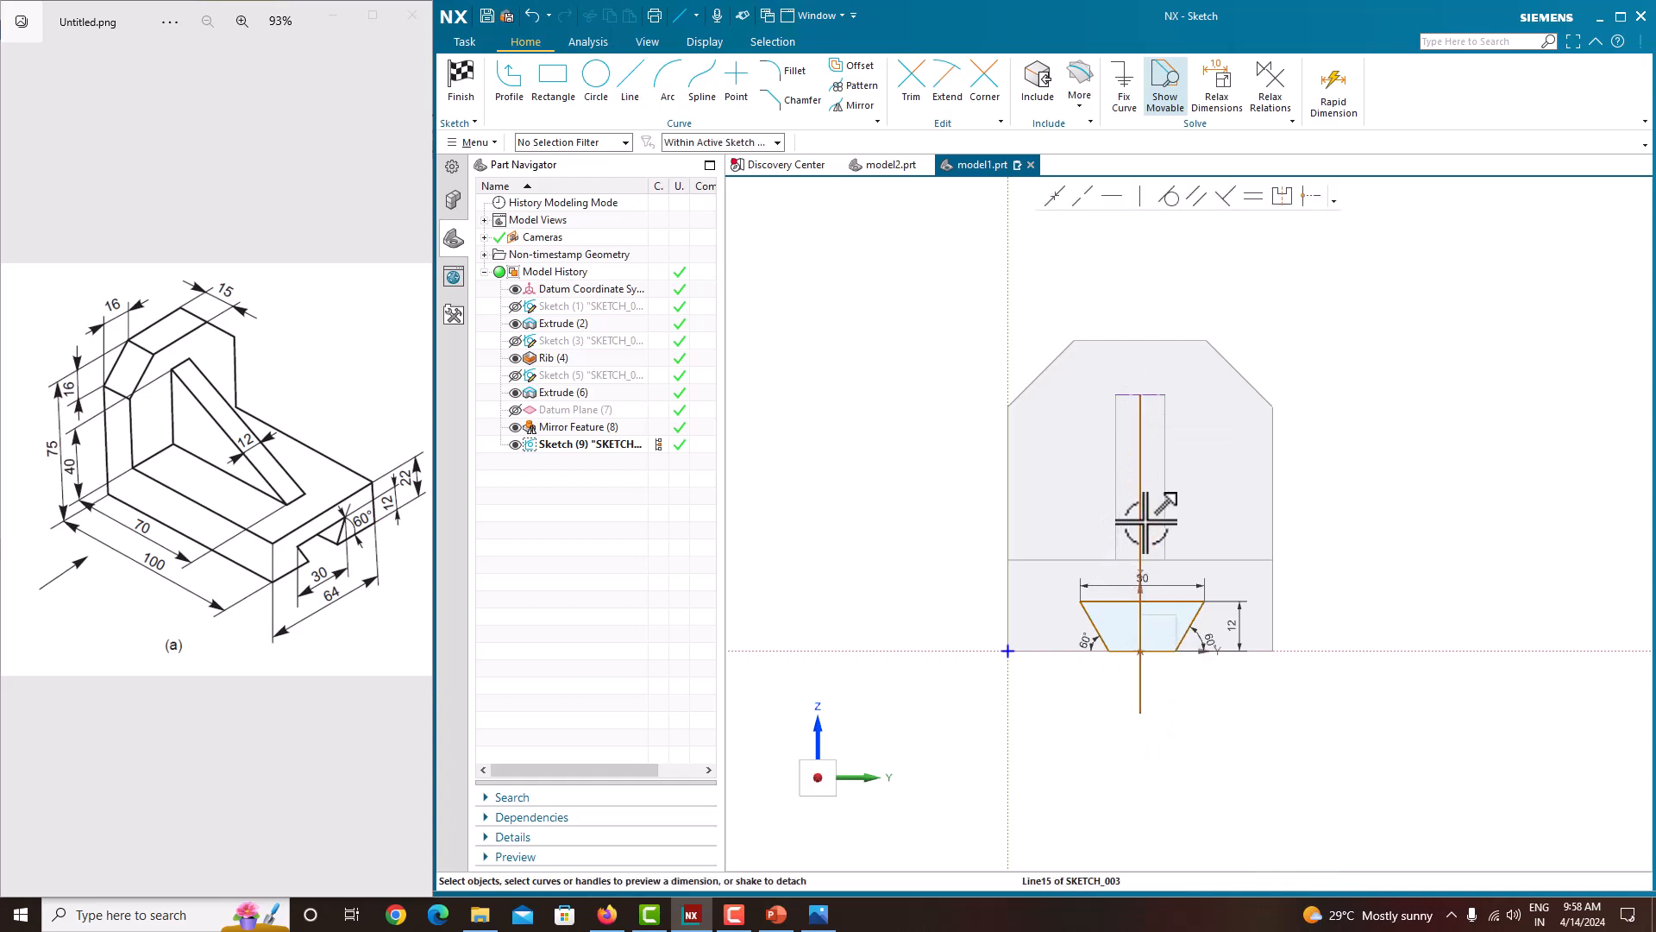
left_click(1178, 492)
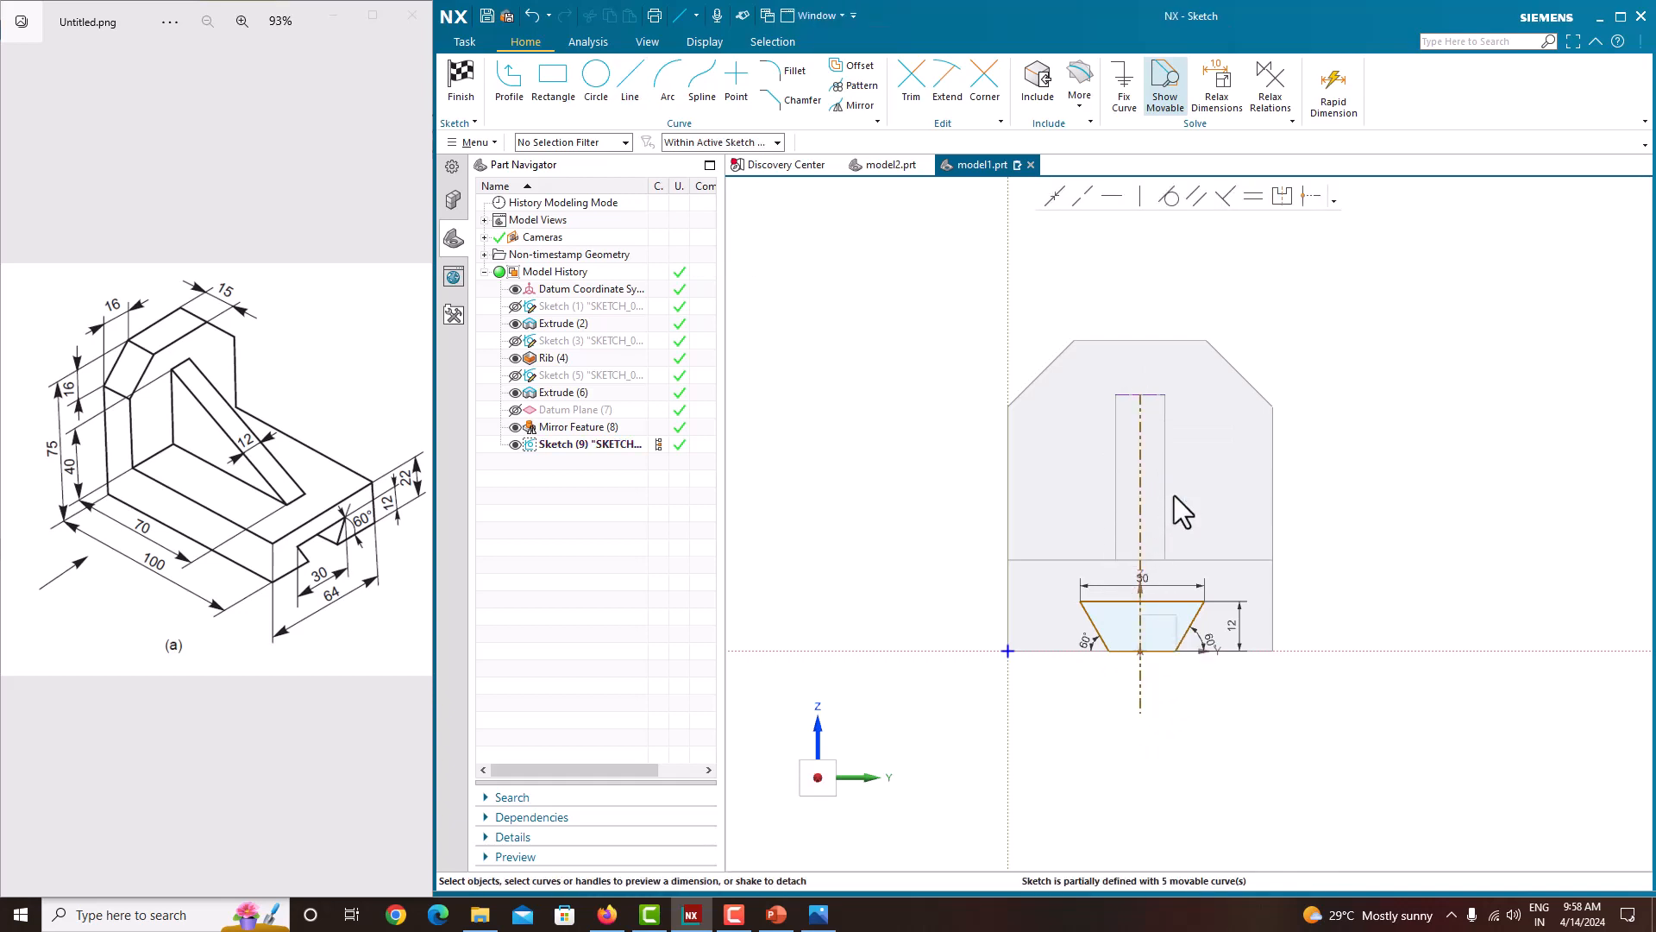
Step: Make the trapezoid's top corners symmetric about the vertical reference line
scroll(1149, 632, "up", 5)
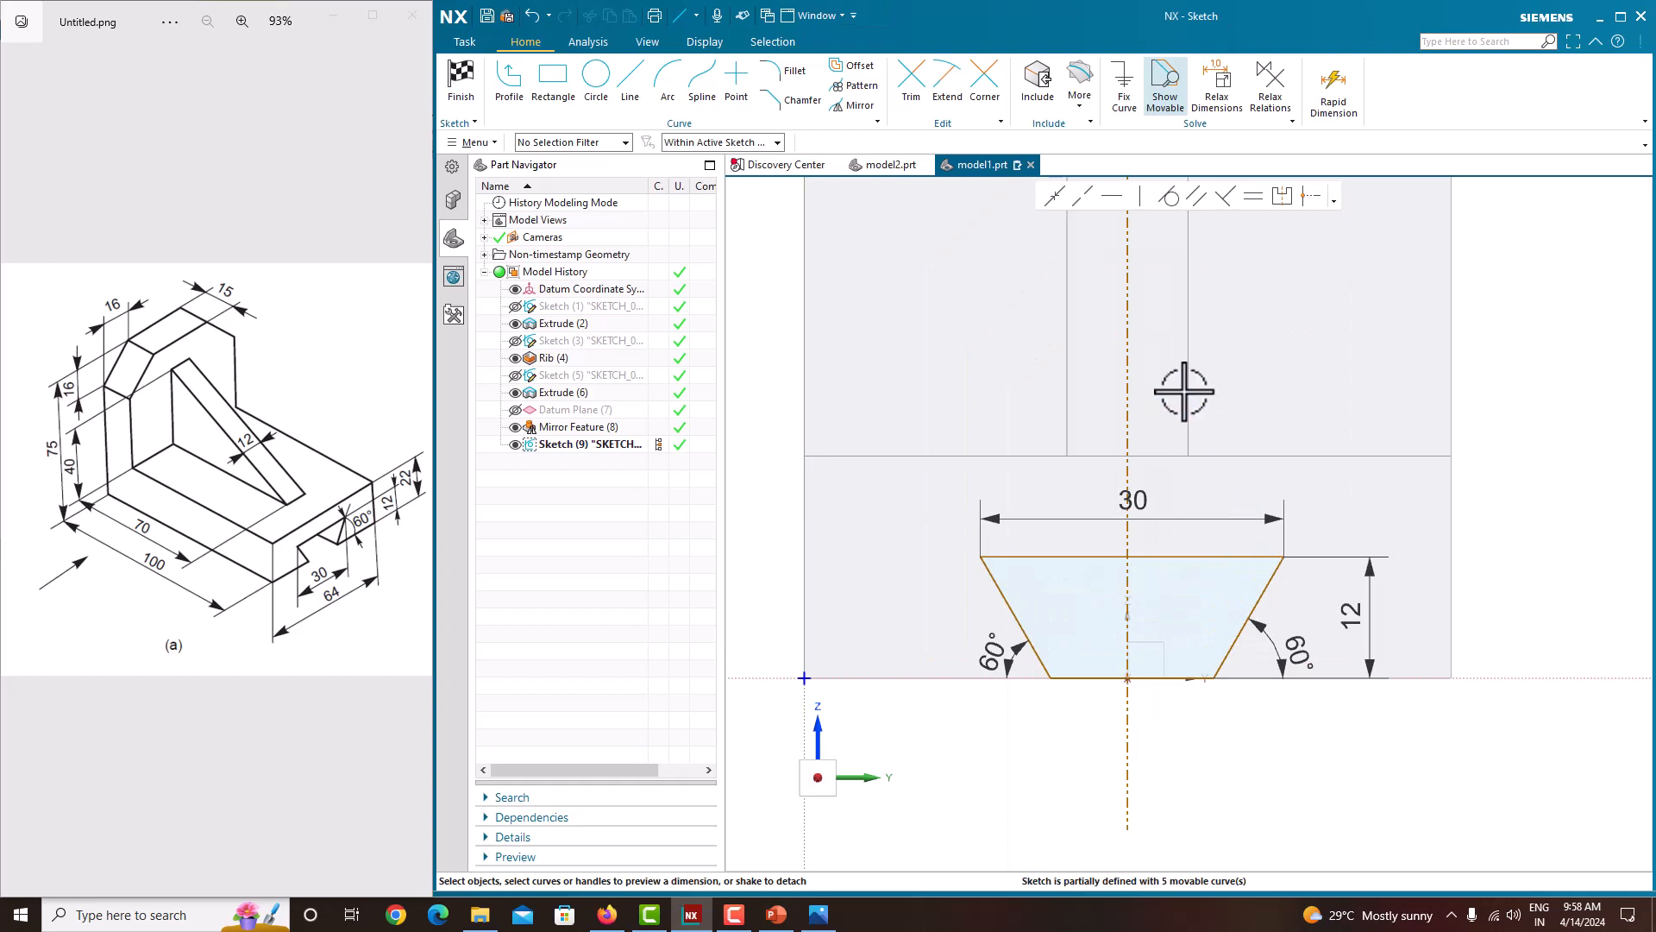
left_click(1281, 198)
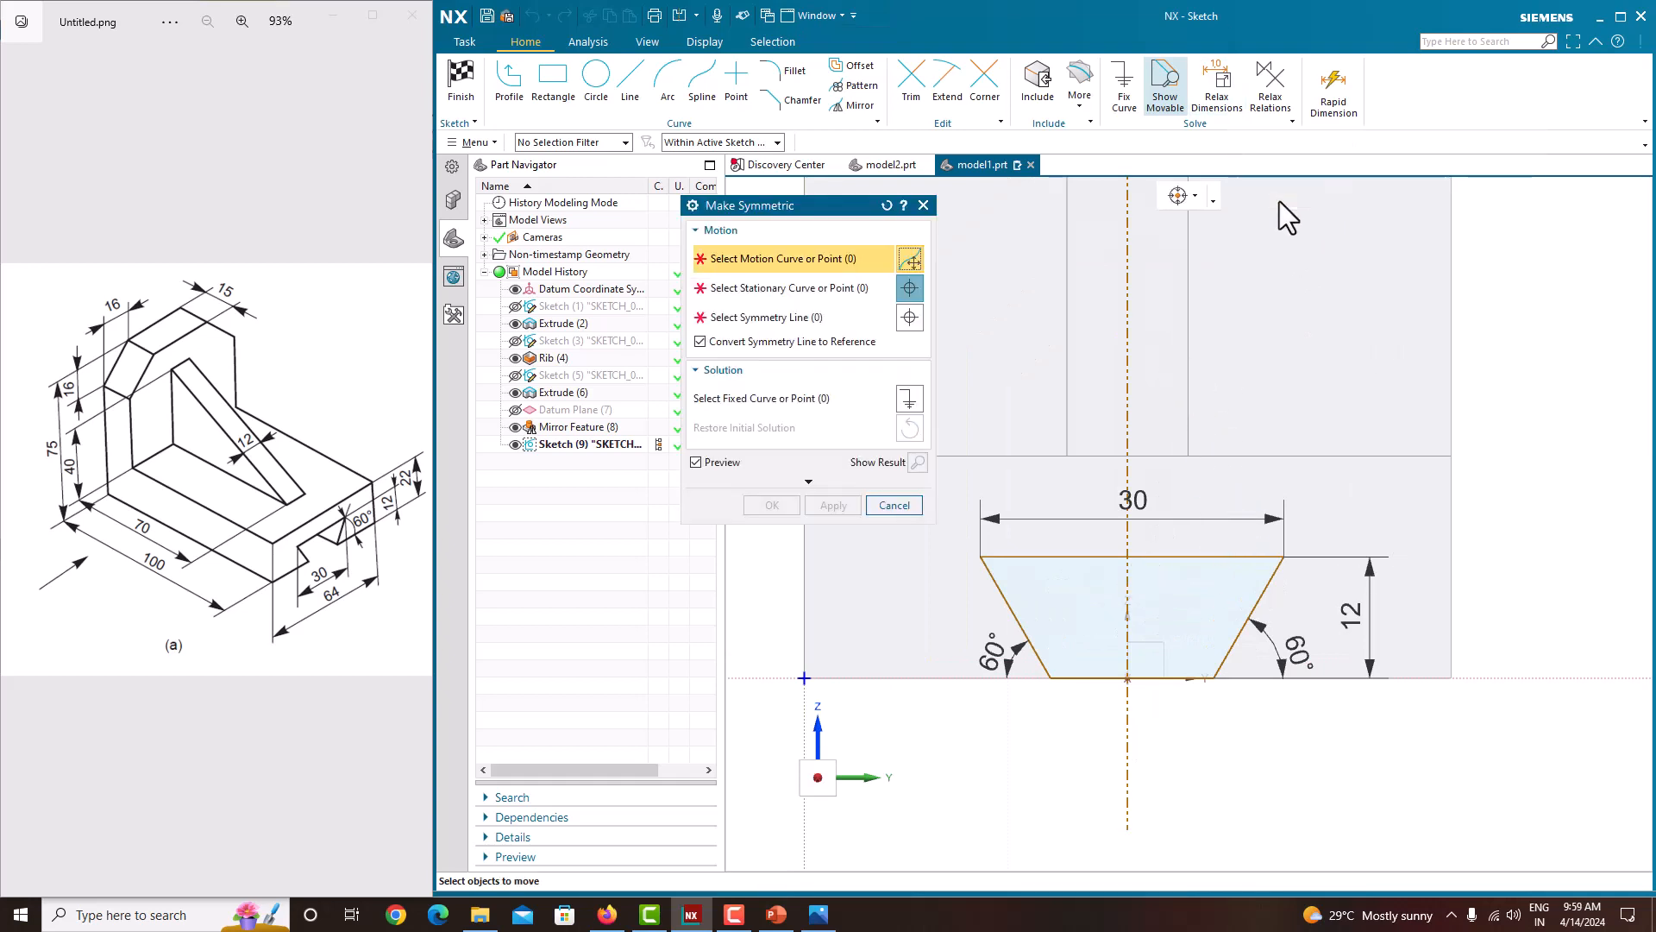
left_click(1285, 555)
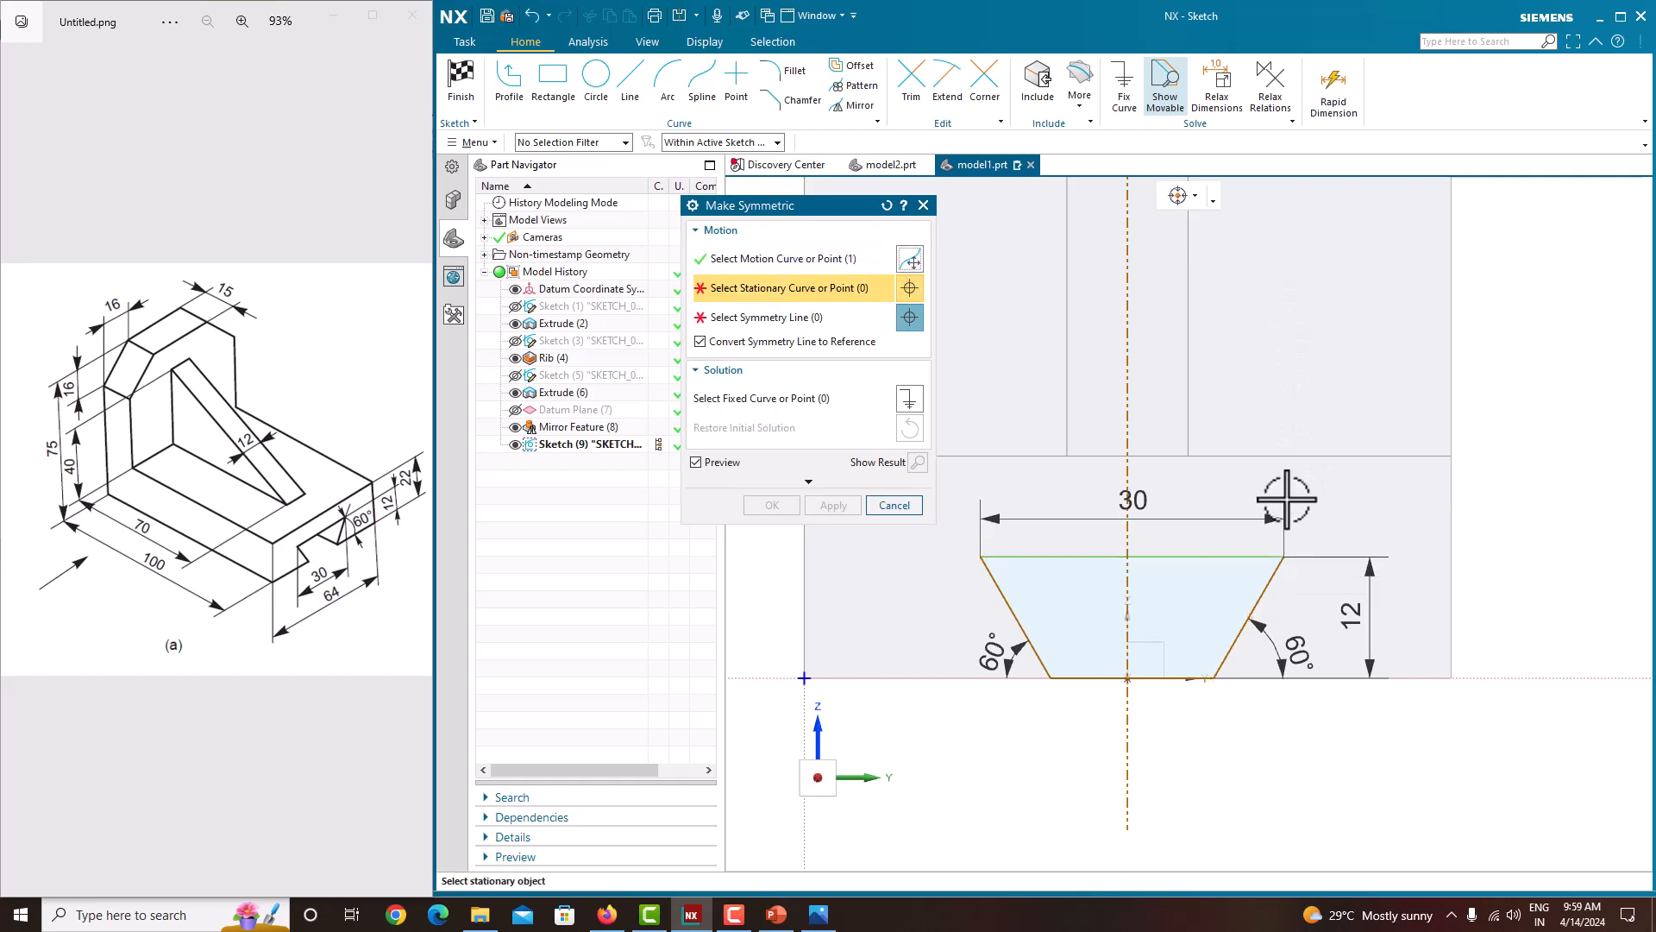
left_click(885, 204)
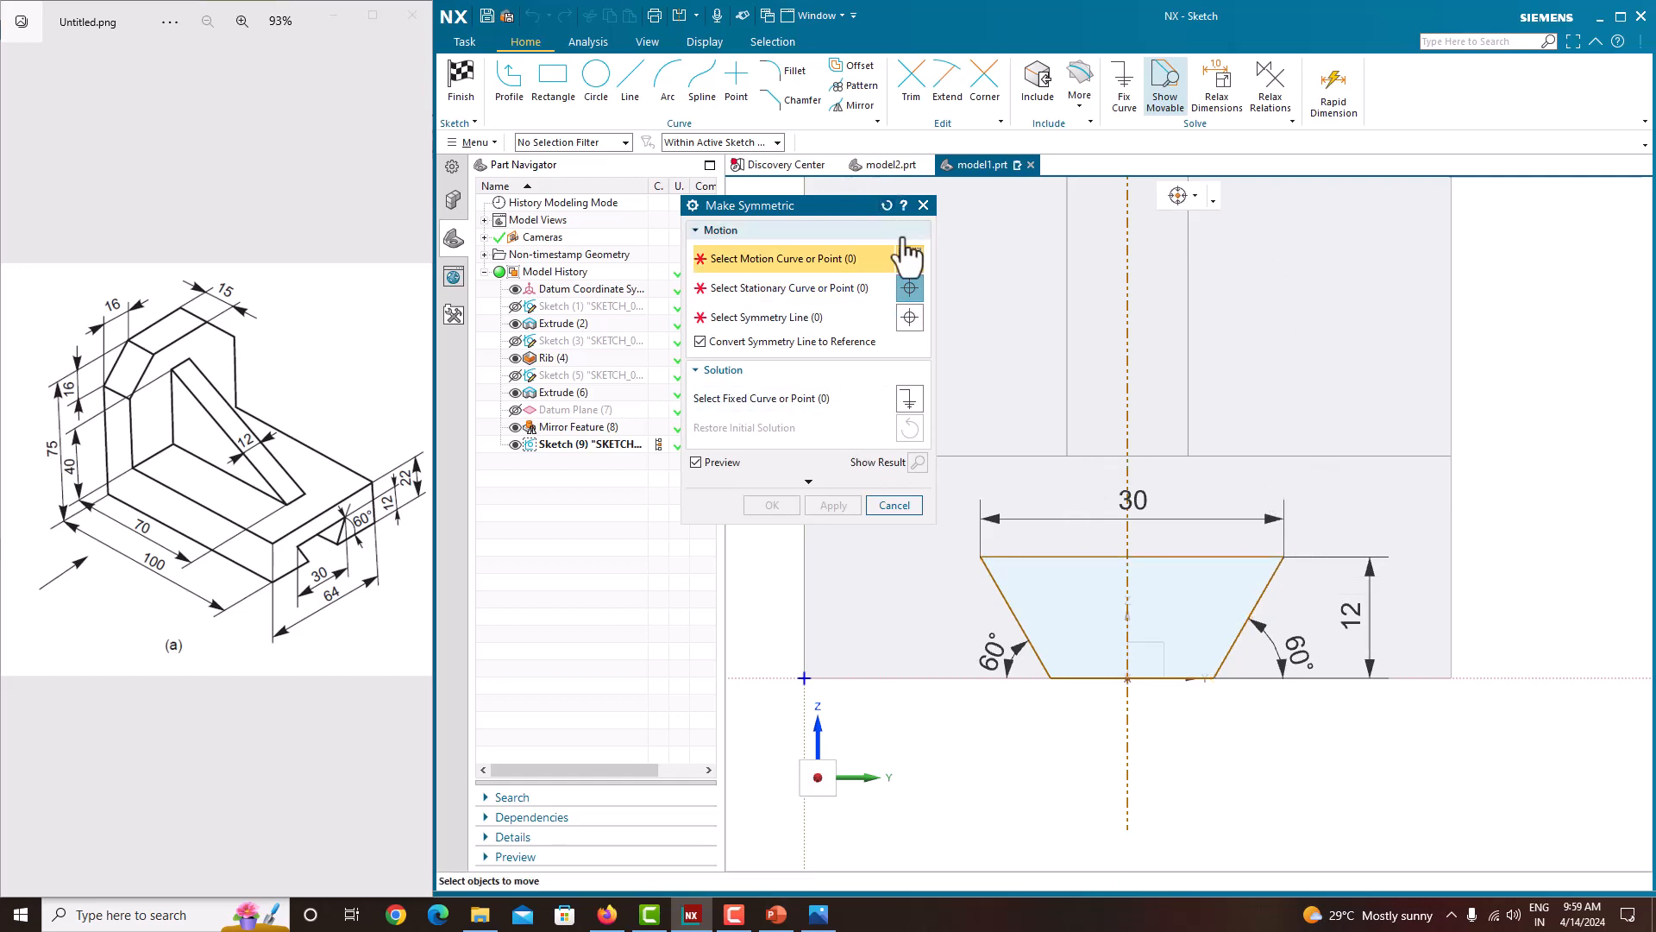
scroll(1286, 554, "up", 4)
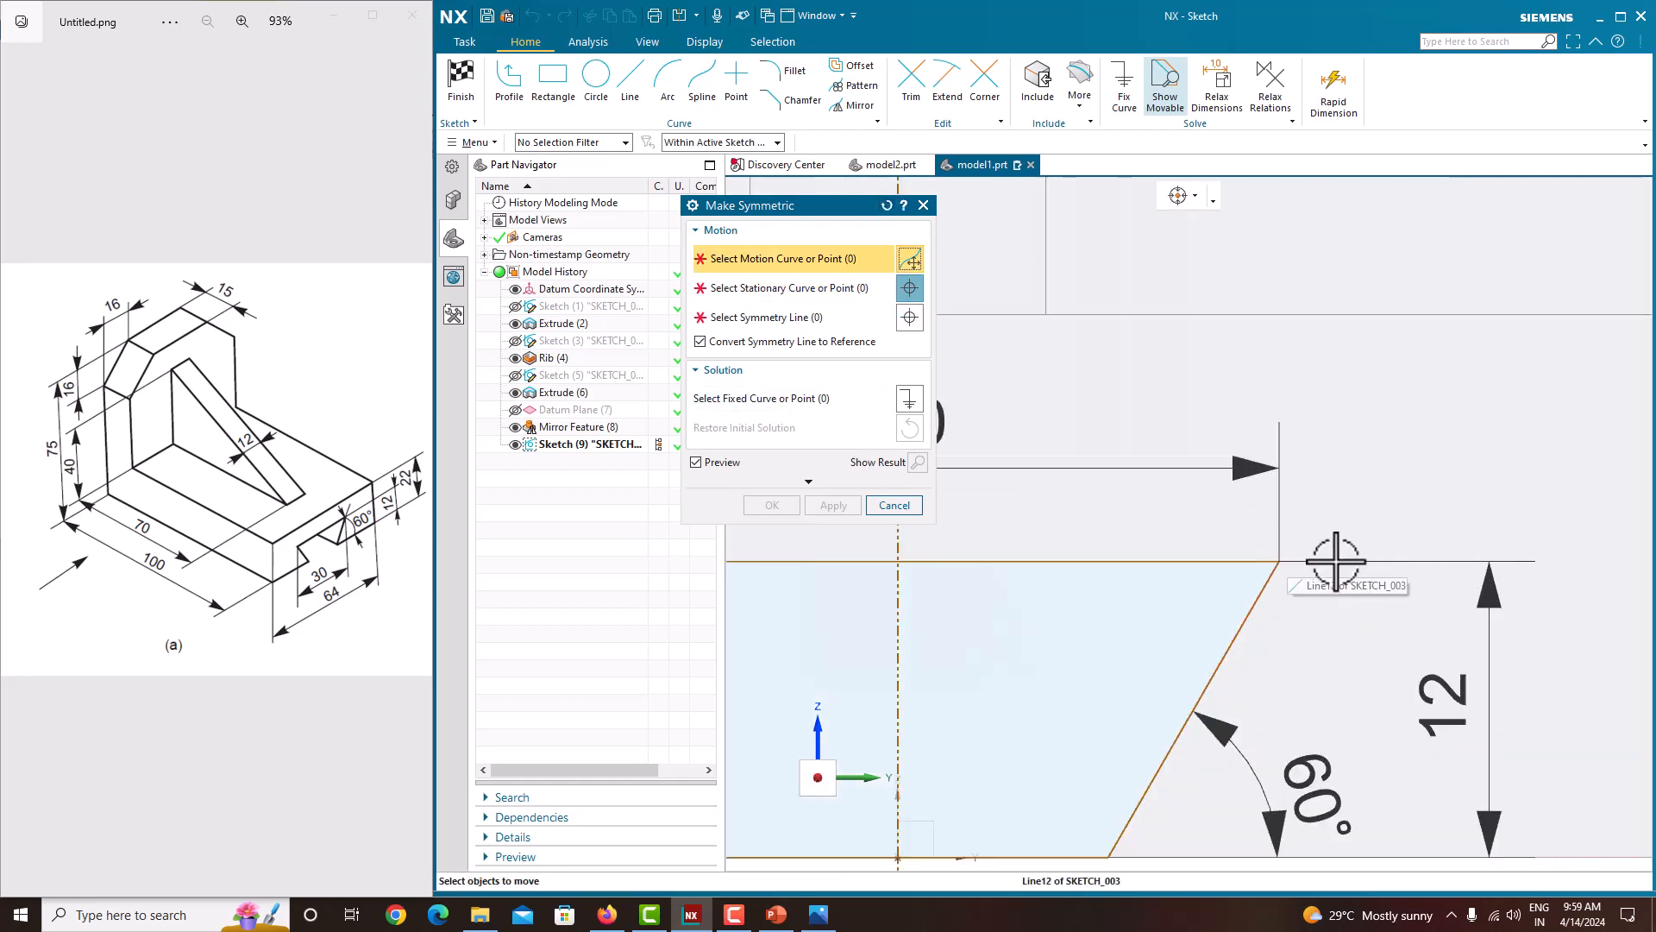
left_click(1281, 561)
scroll(1332, 531, "down", 4)
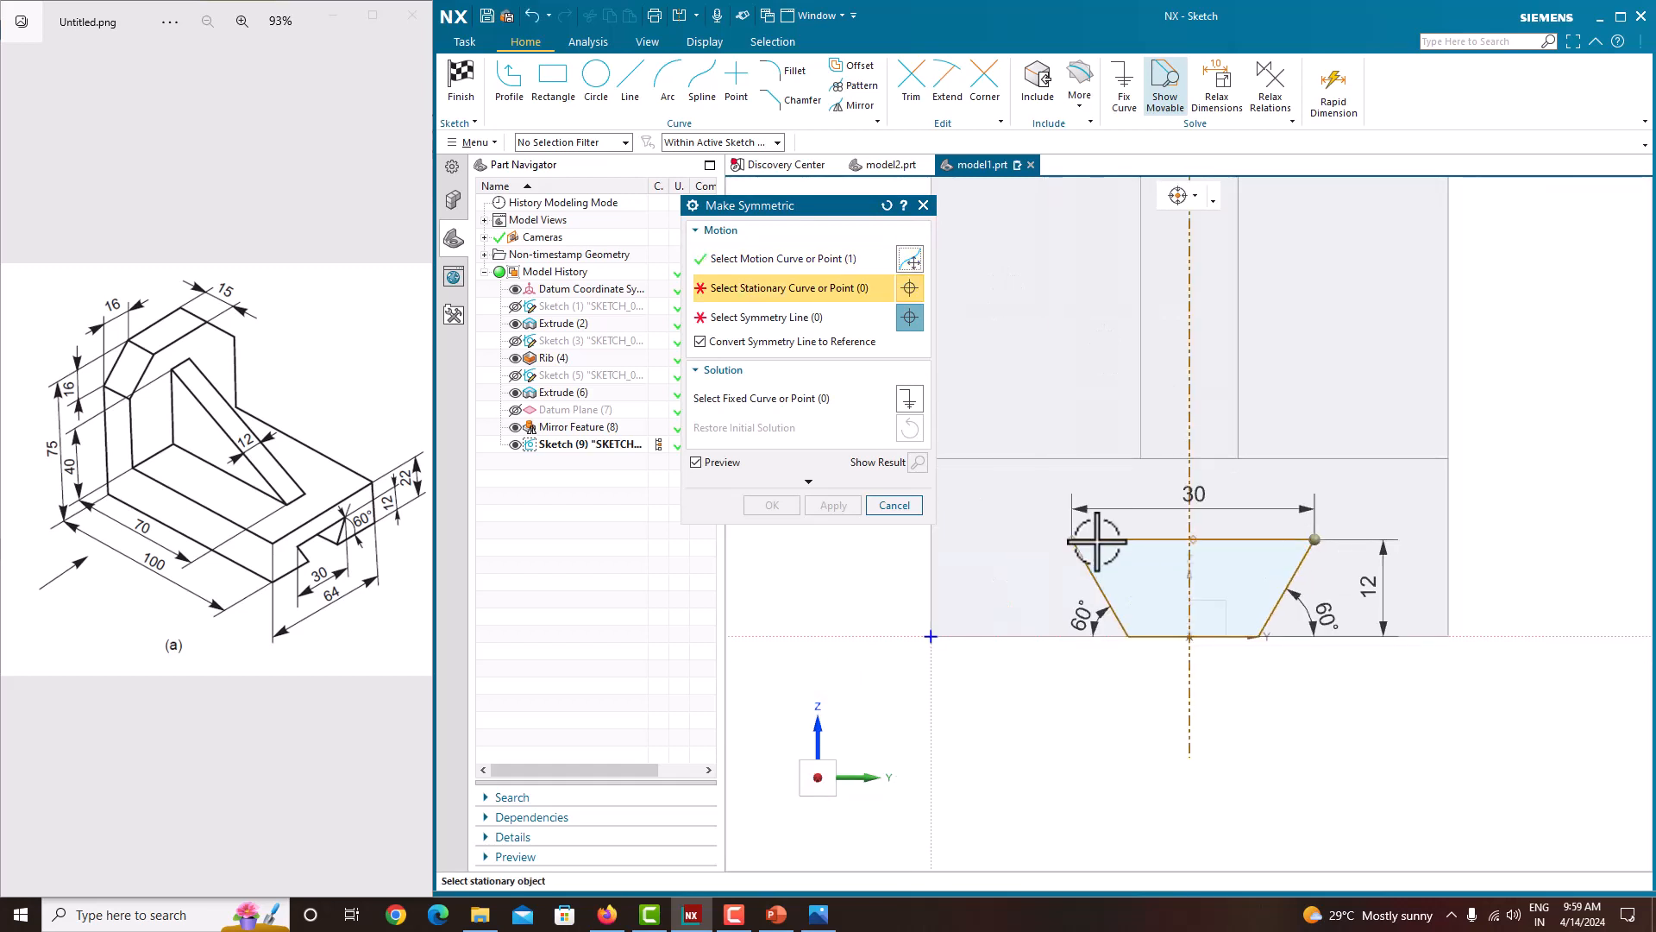
left_click(1072, 540)
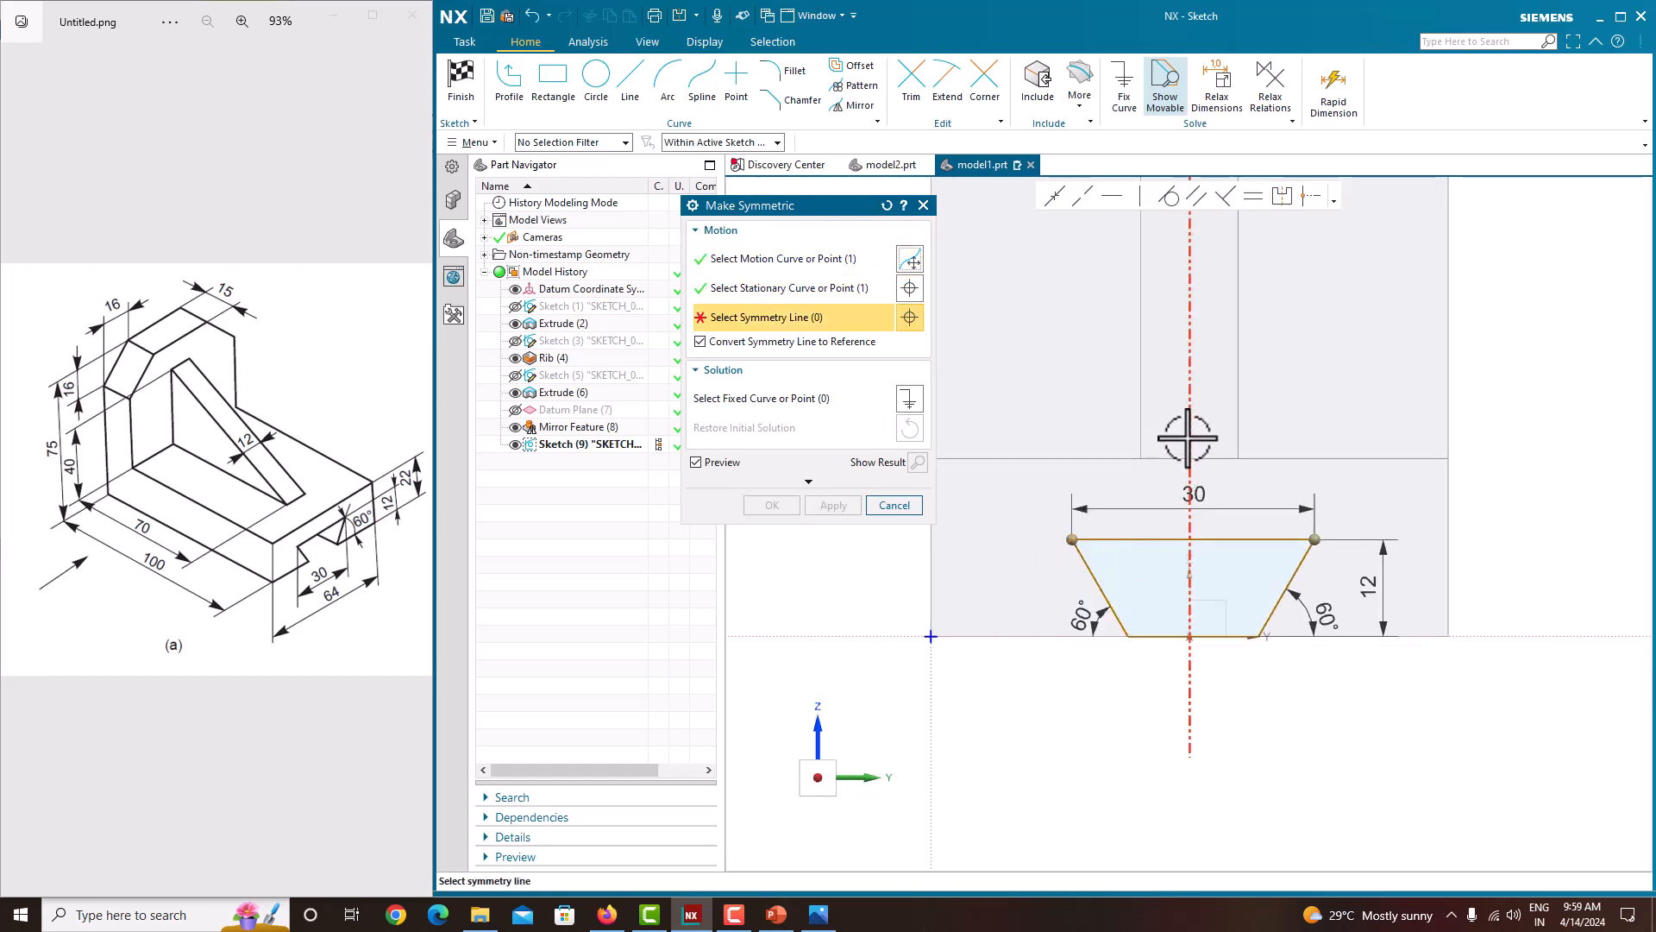
left_click(1188, 438)
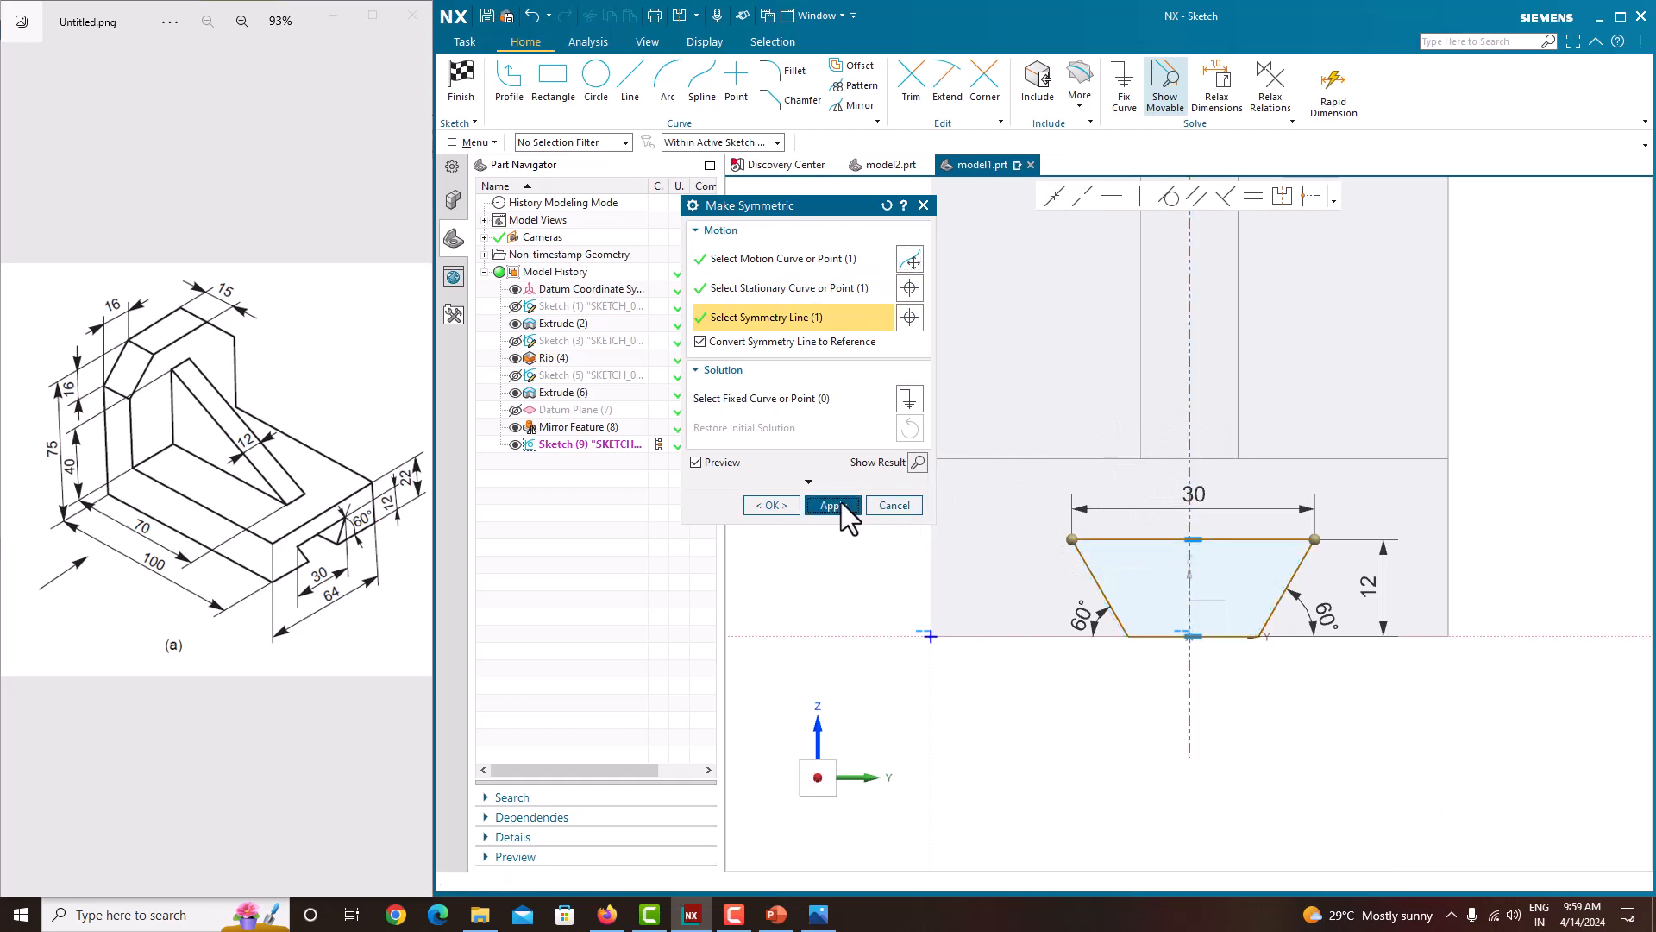
left_click(834, 504)
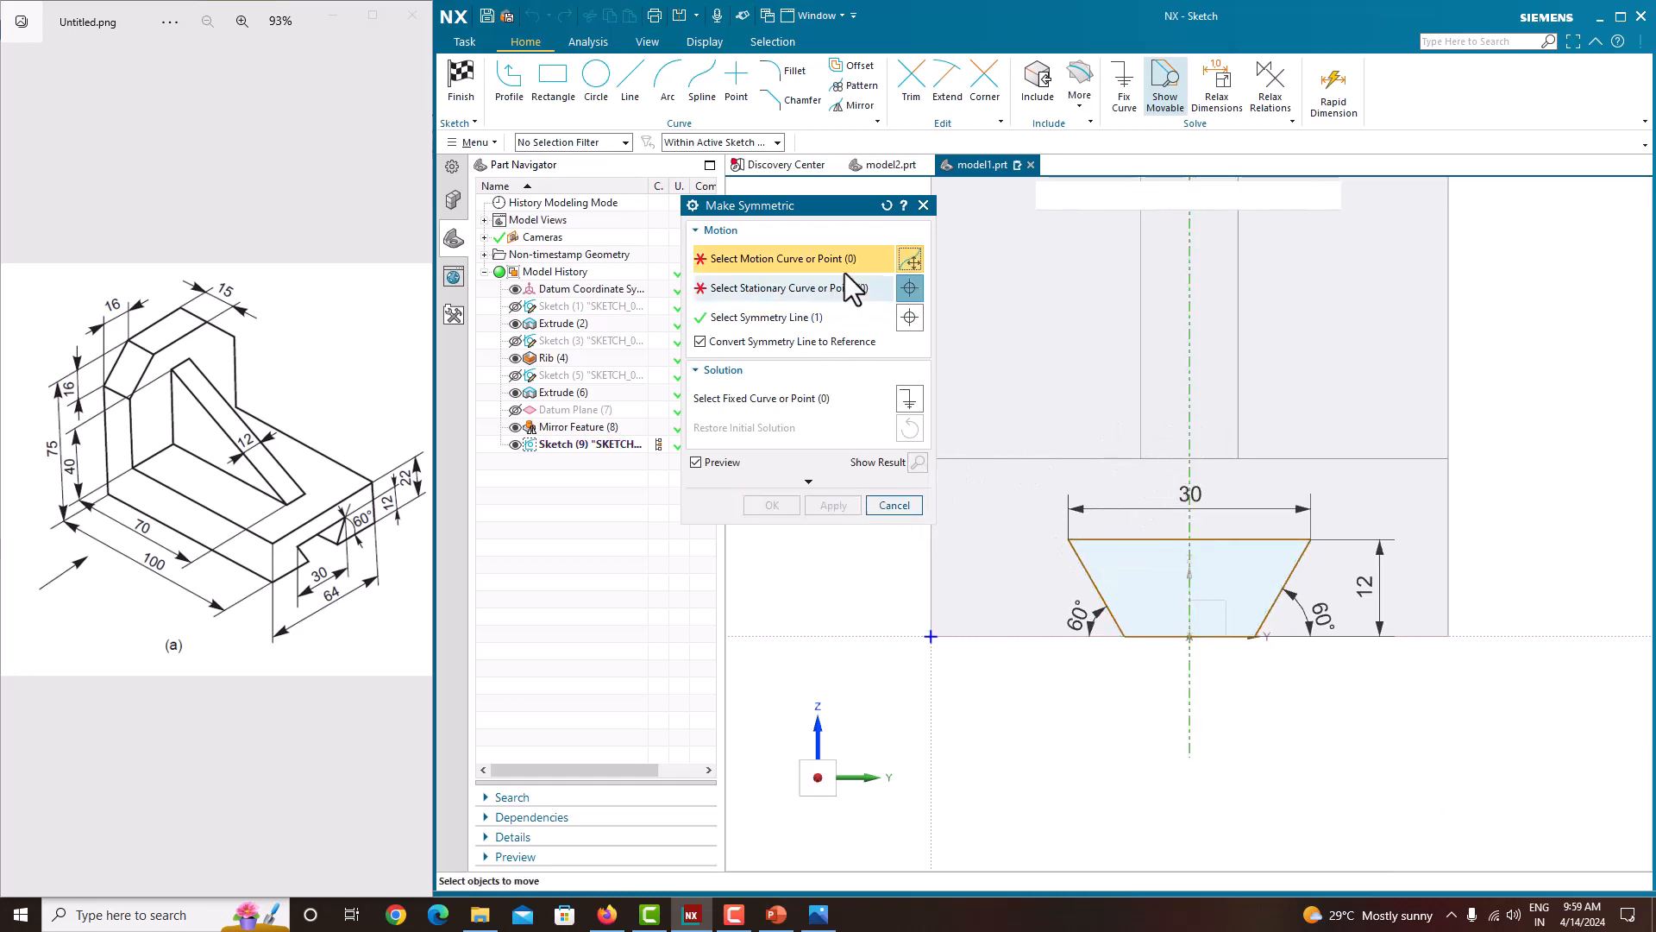
Step: Make the trapezoid's bottom corners symmetric about the vertical reference line
left_click(1254, 637)
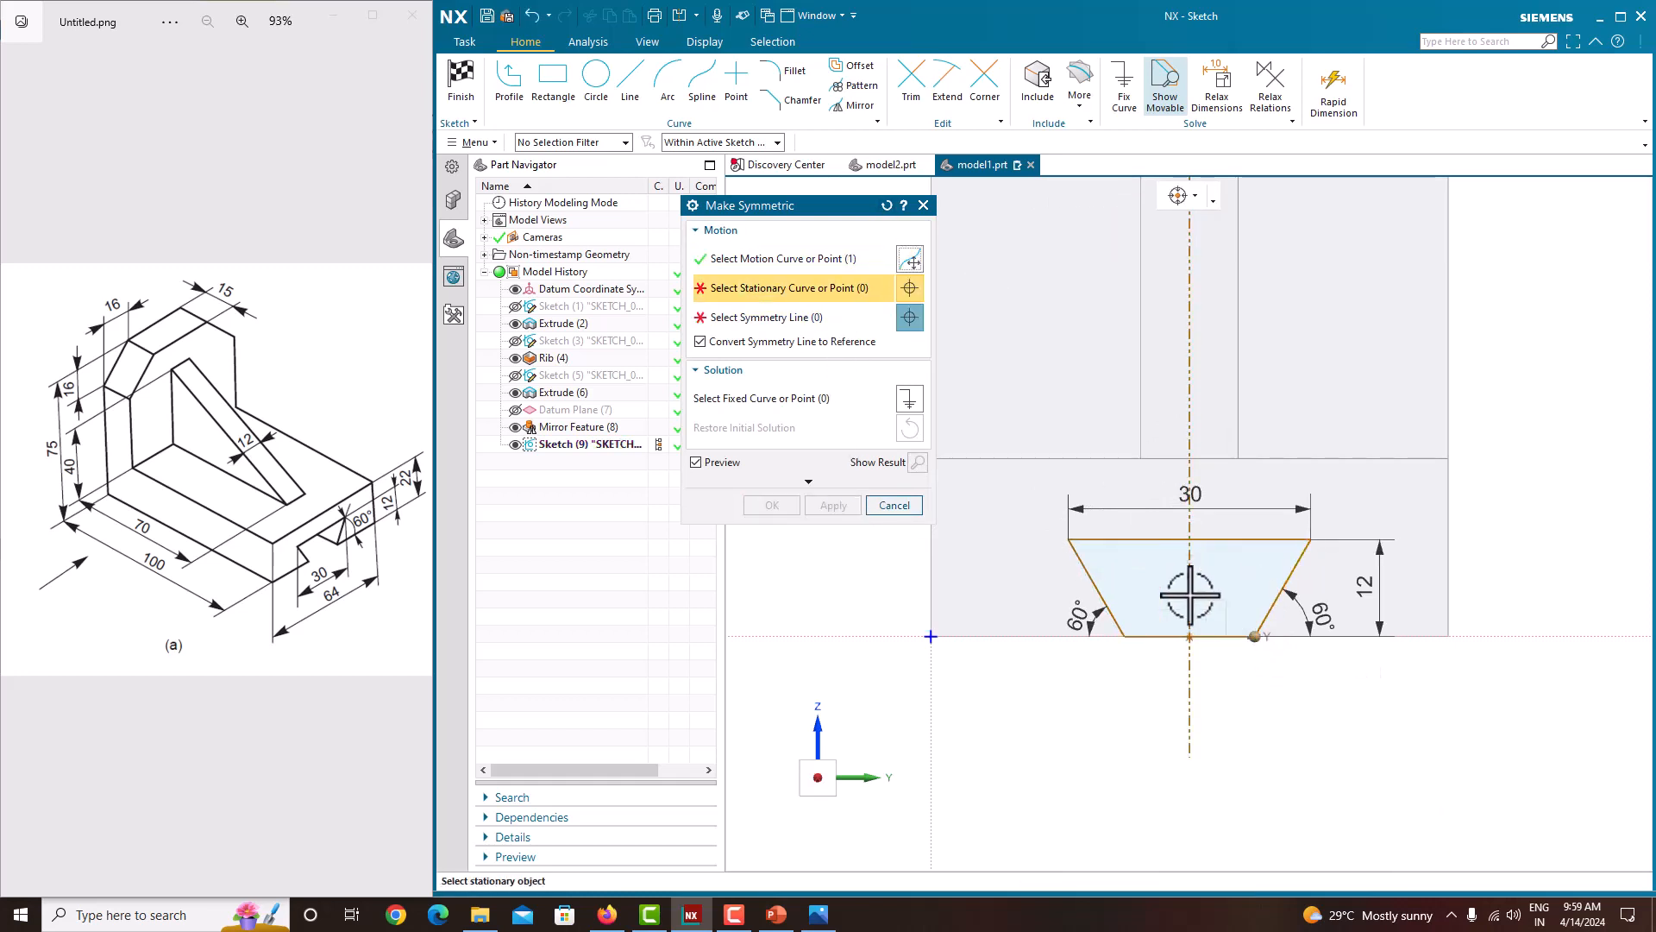
left_click(1124, 637)
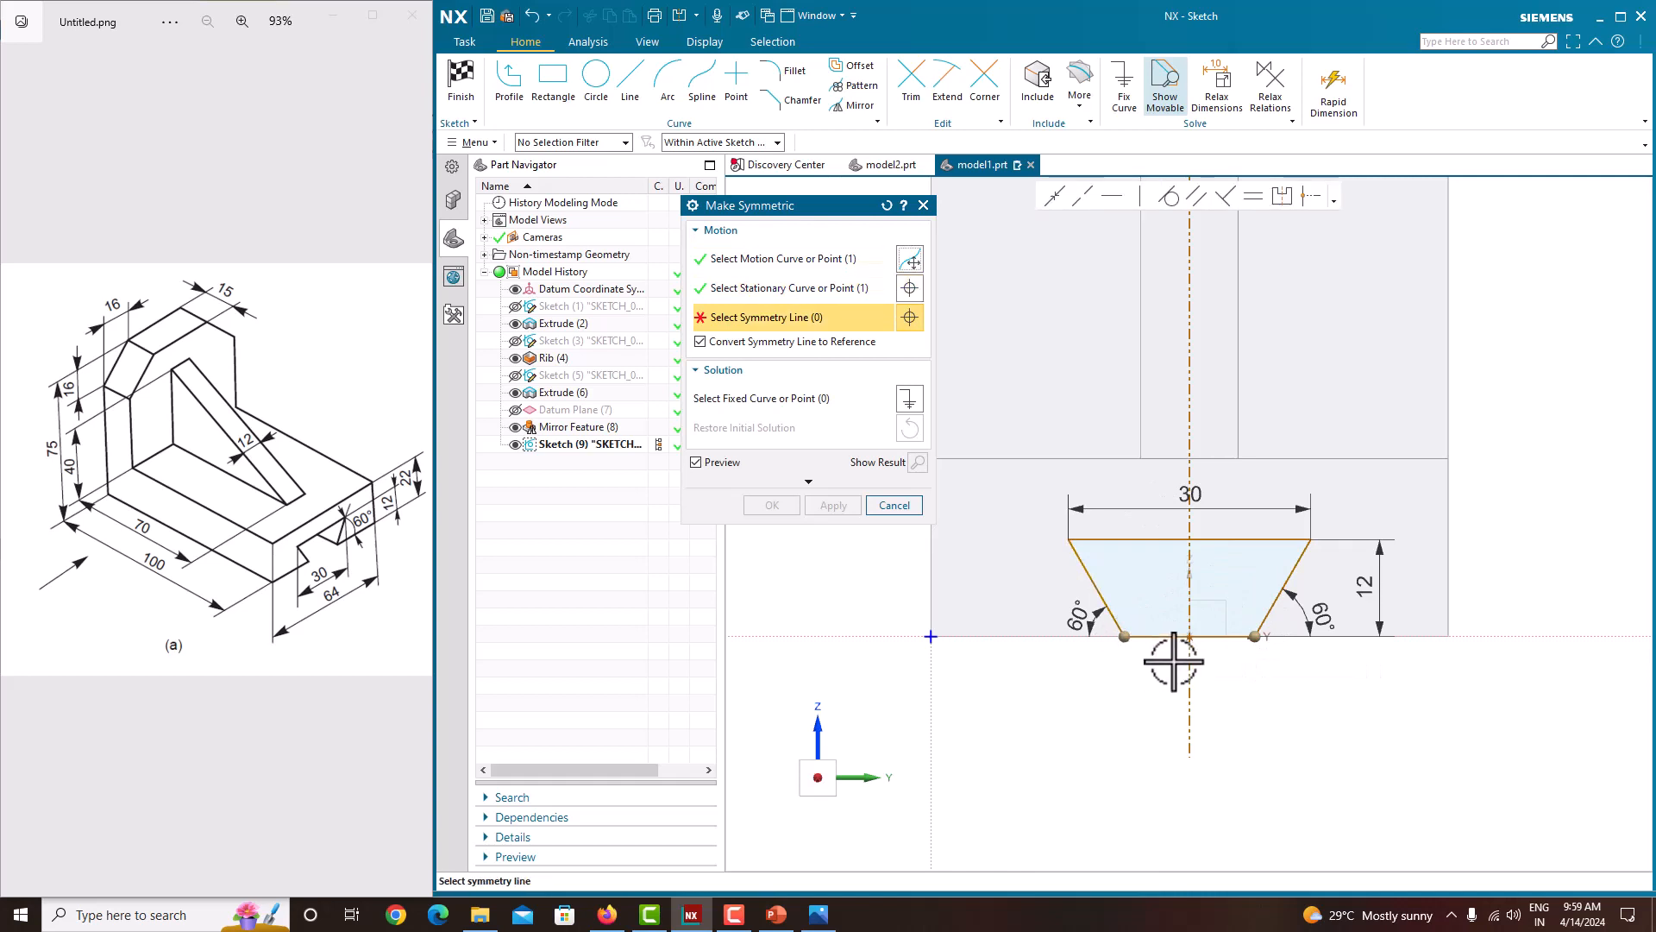
left_click(1190, 594)
left_click(783, 505)
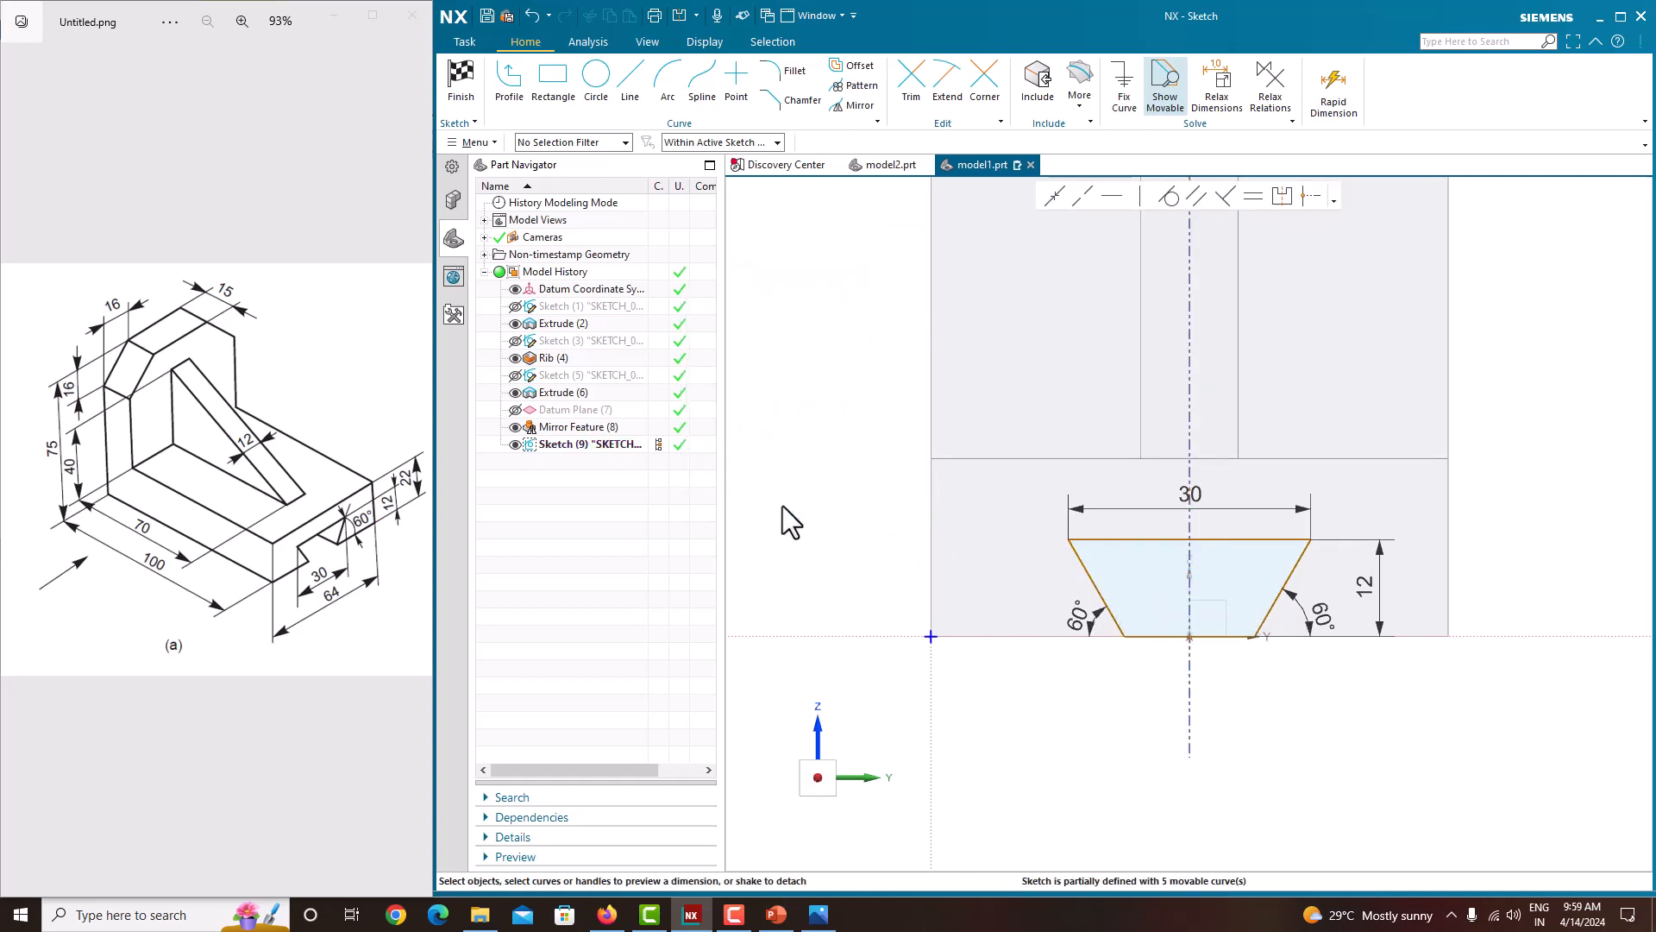
Step: Drag the trapezoid's top edge to test how the constrained sketch moves, zooming in and out to inspect it
scroll(1173, 507, "down", 3)
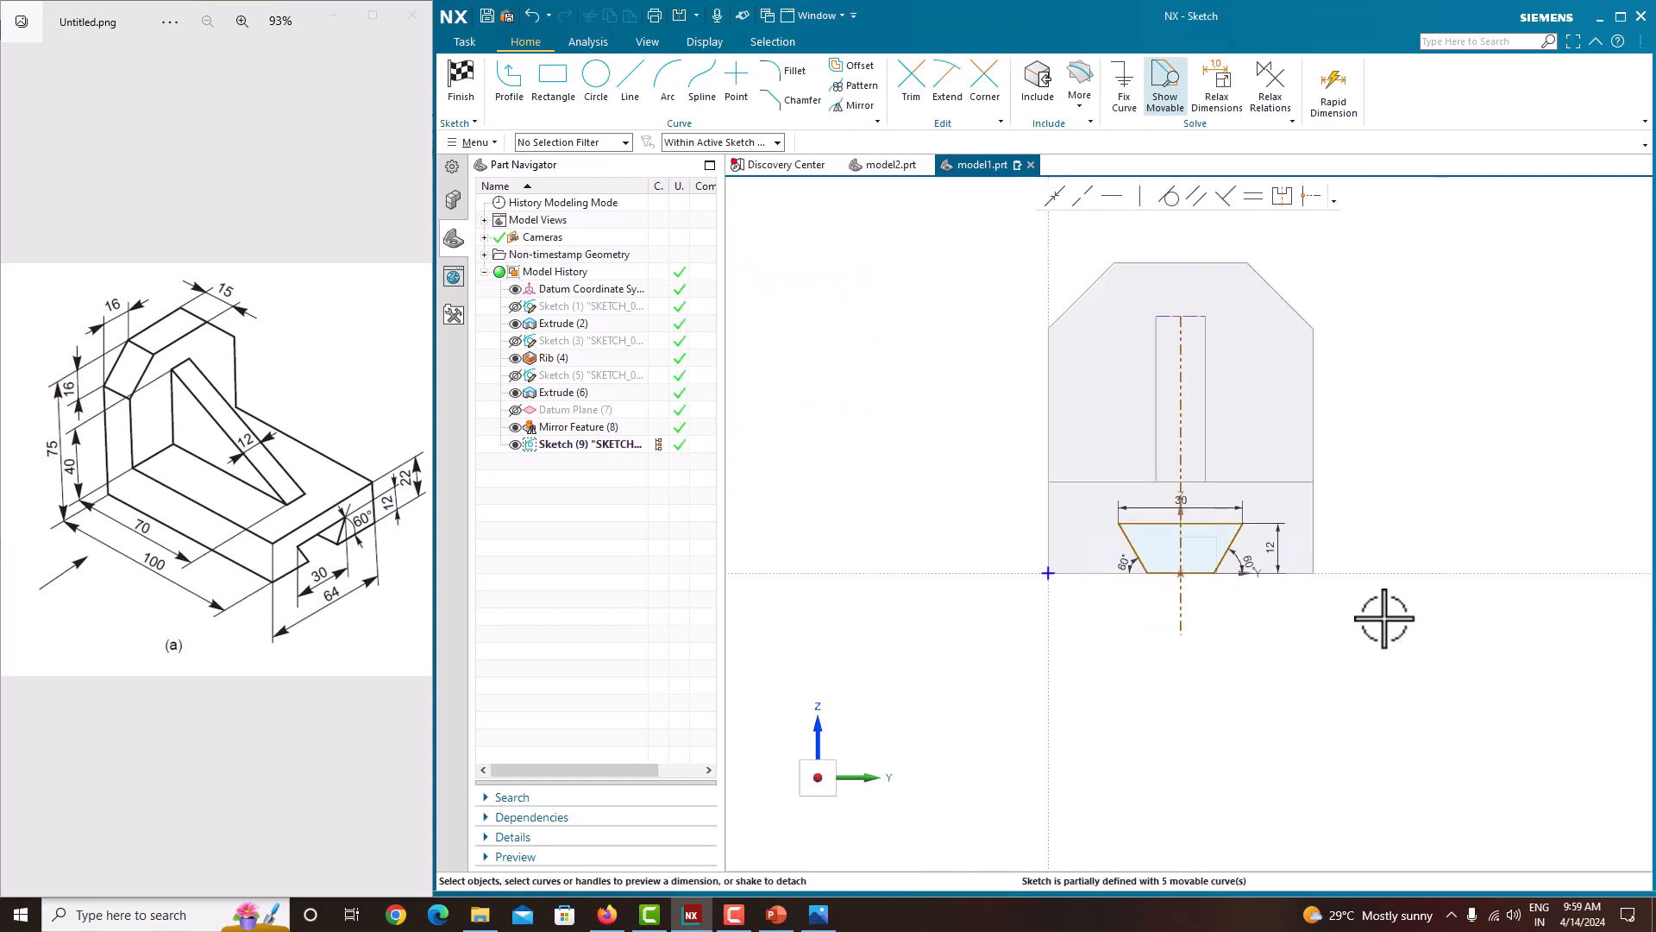
scroll(1150, 544, "up", 5)
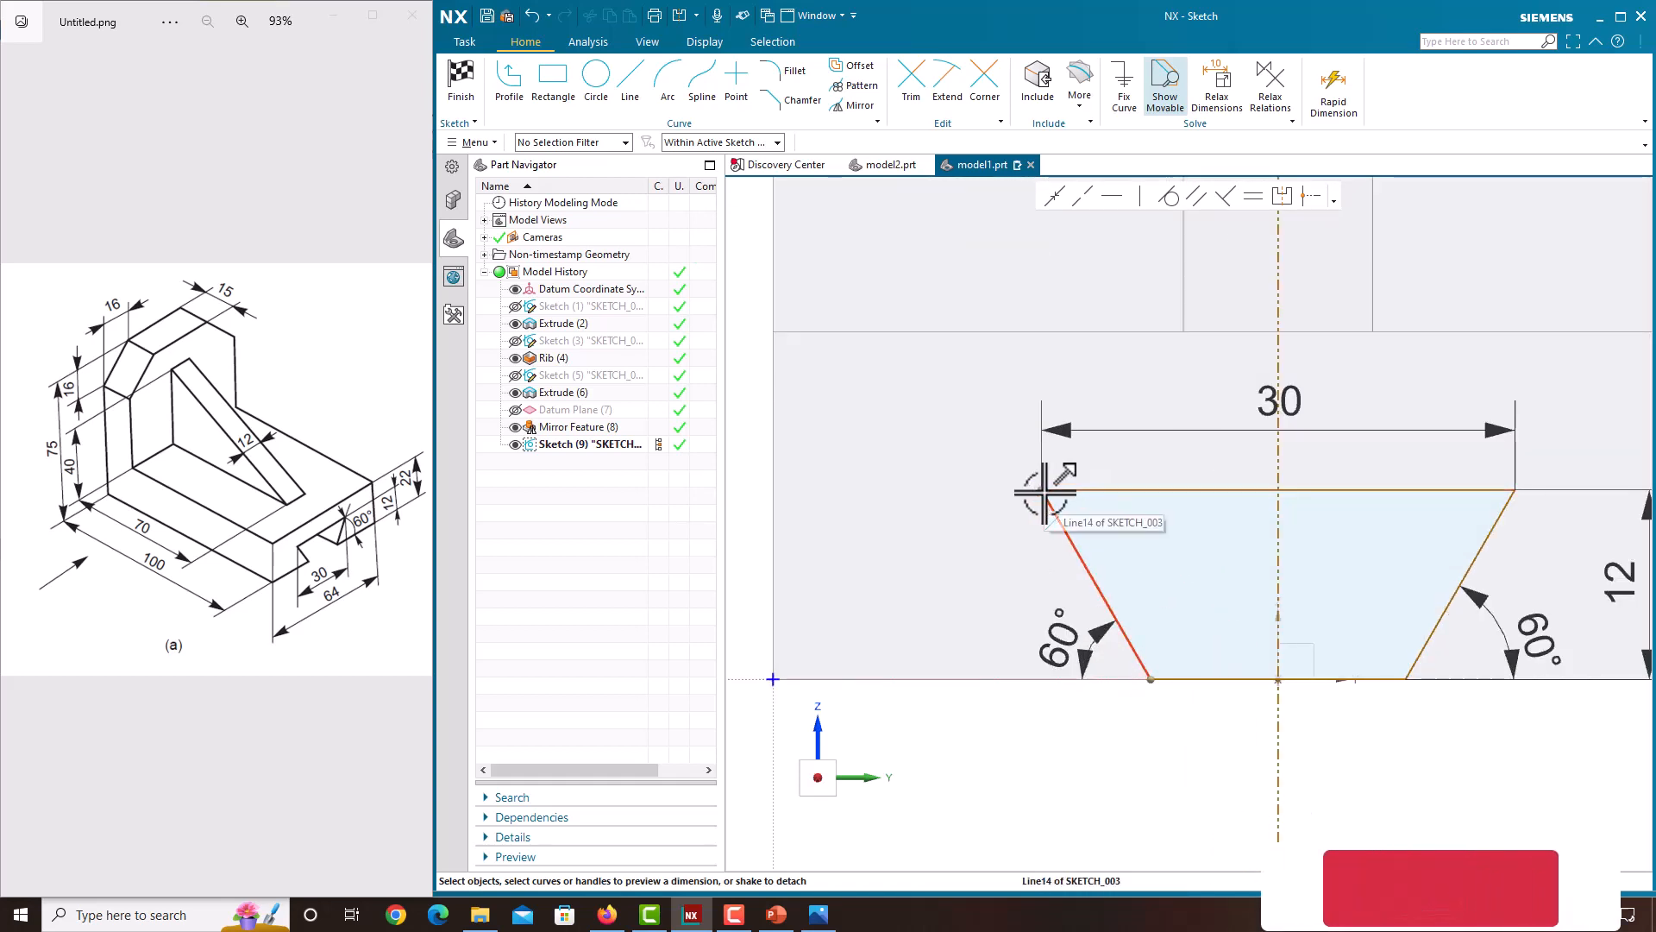
mouse_move(1045, 490)
left_mouse_down()
mouse_move(998, 488)
mouse_move(1323, 517)
left_mouse_up()
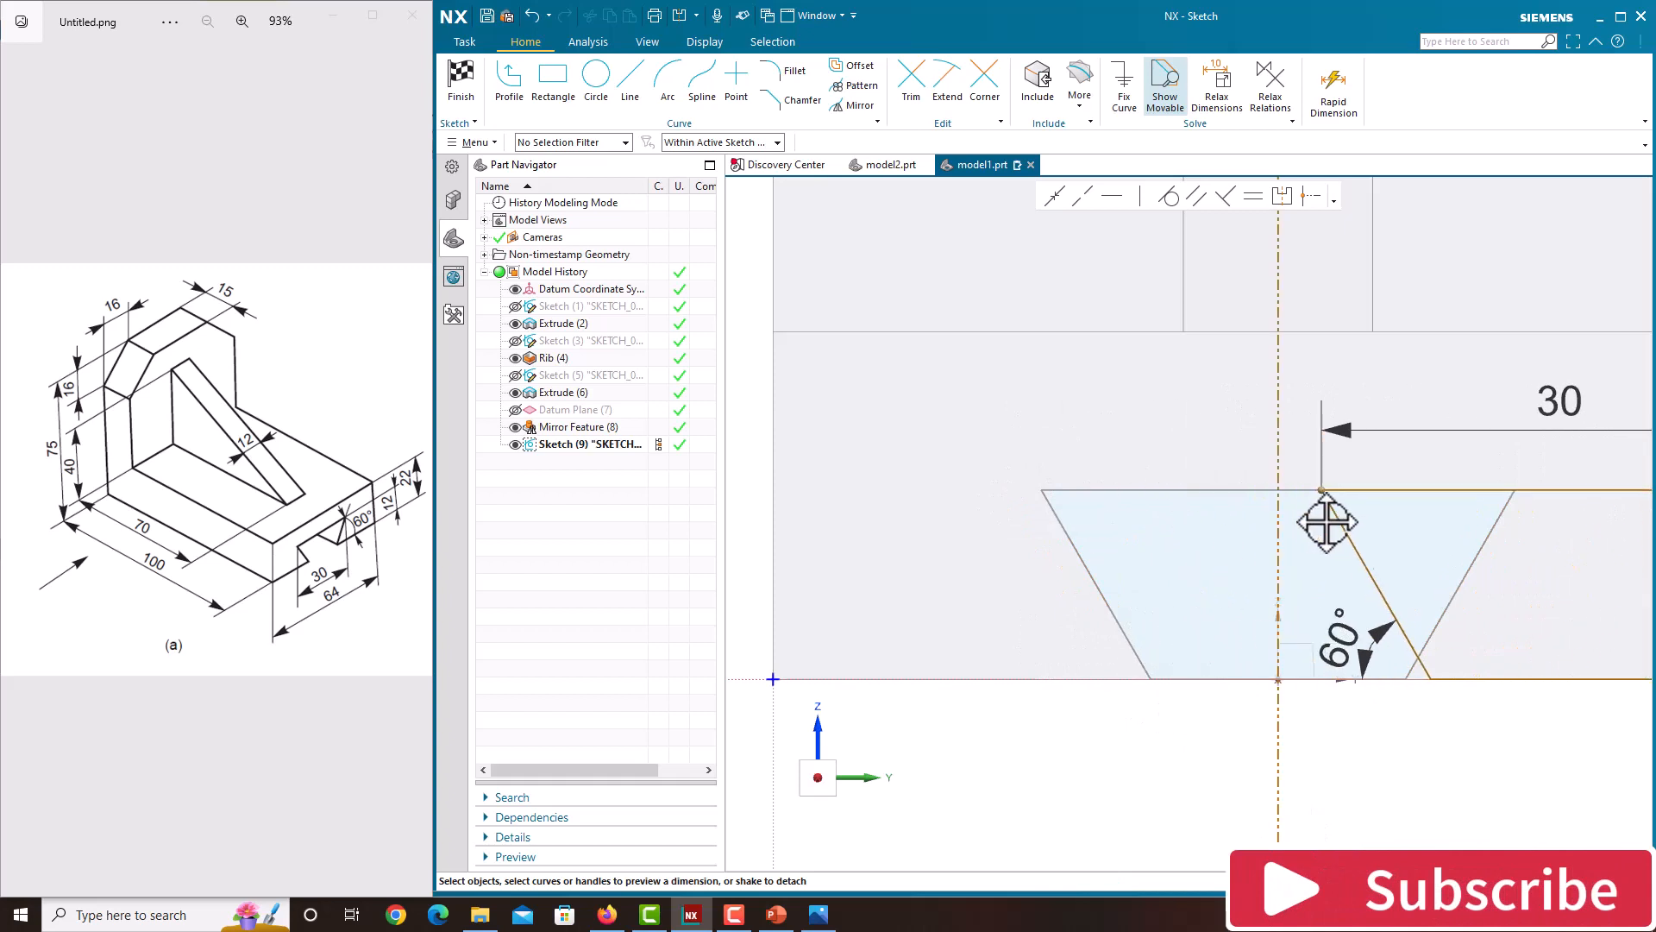
scroll(1027, 610, "down", 3)
scroll(1316, 595, "up", 5)
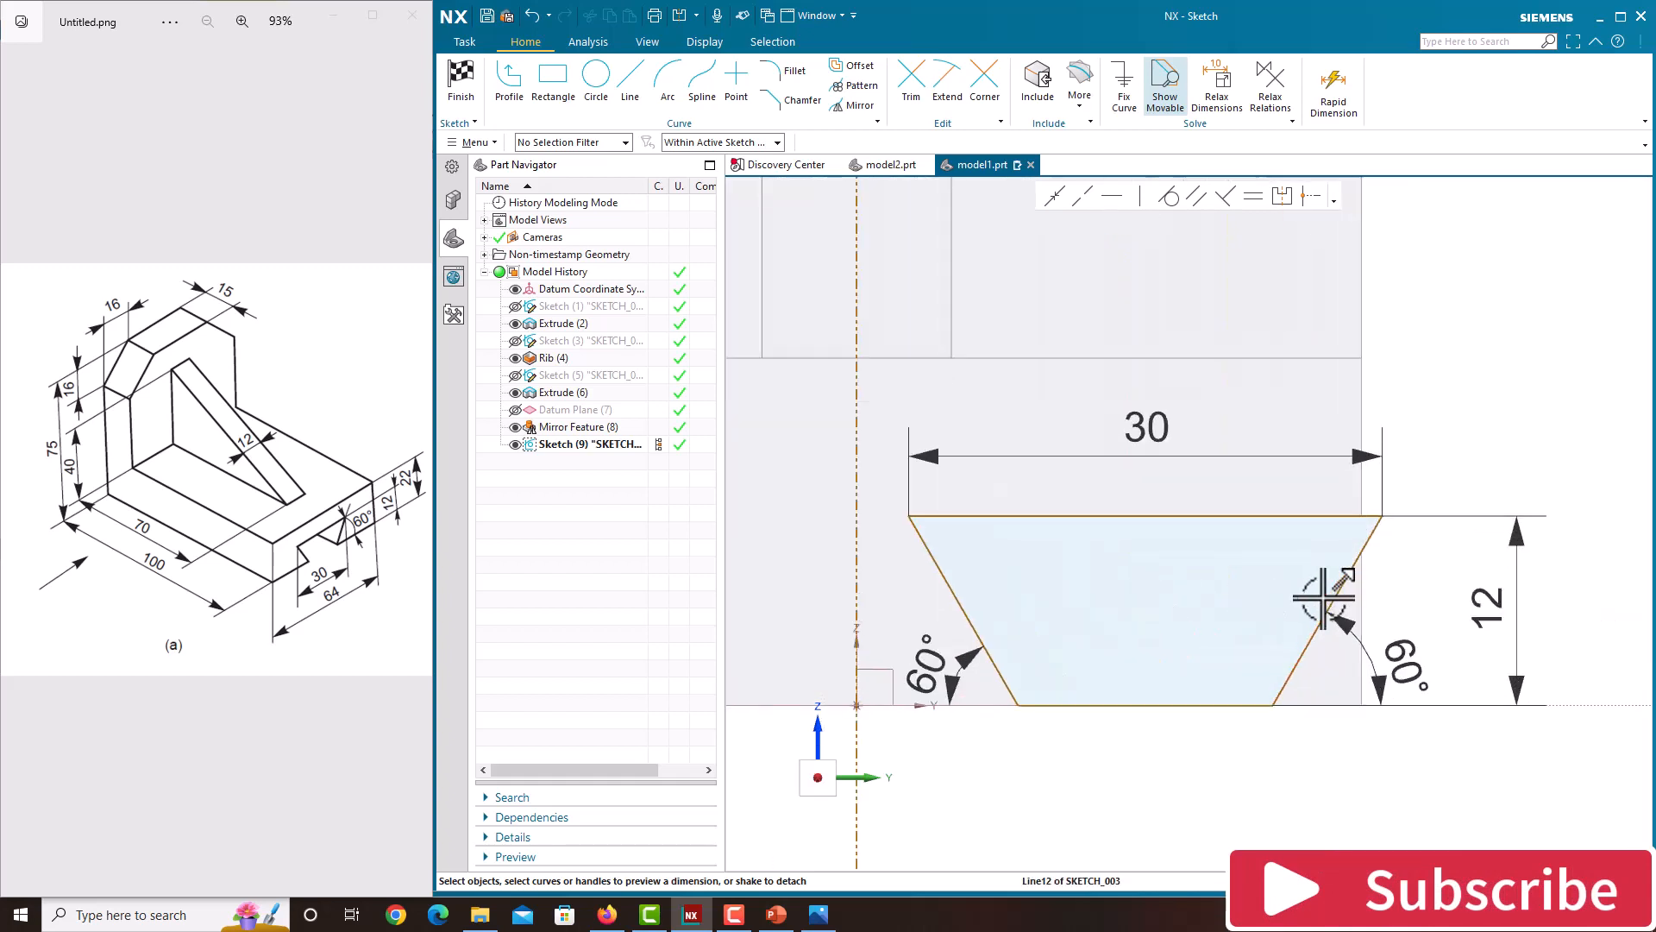
scroll(1314, 593, "down", 4)
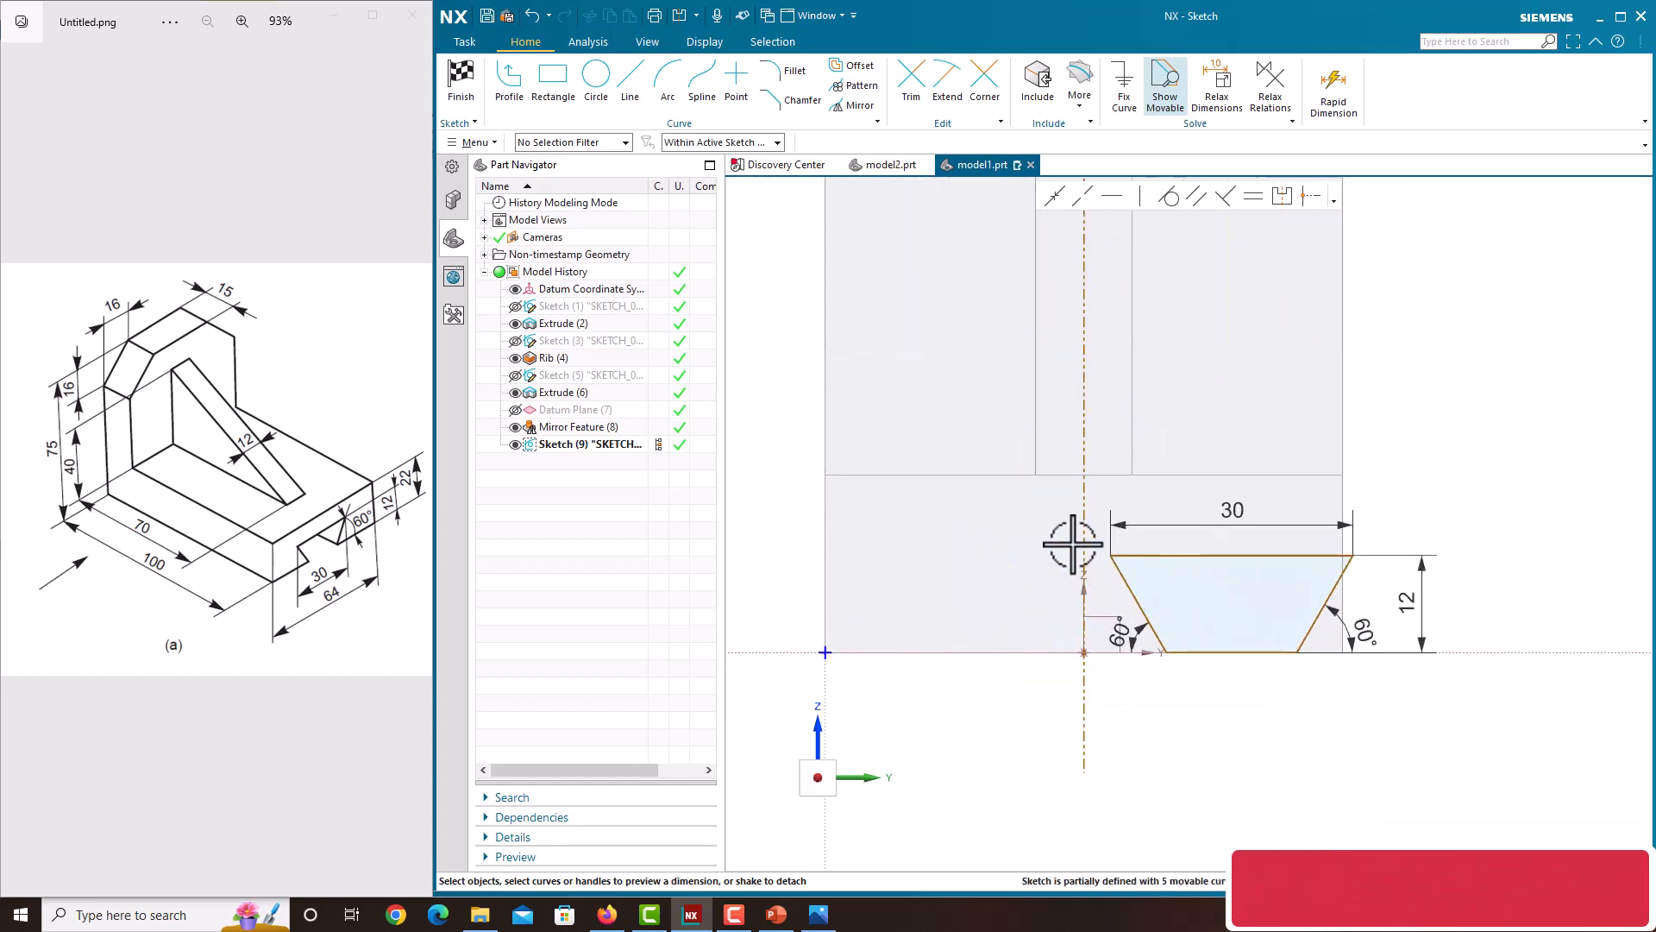
scroll(1088, 547, "down", 2)
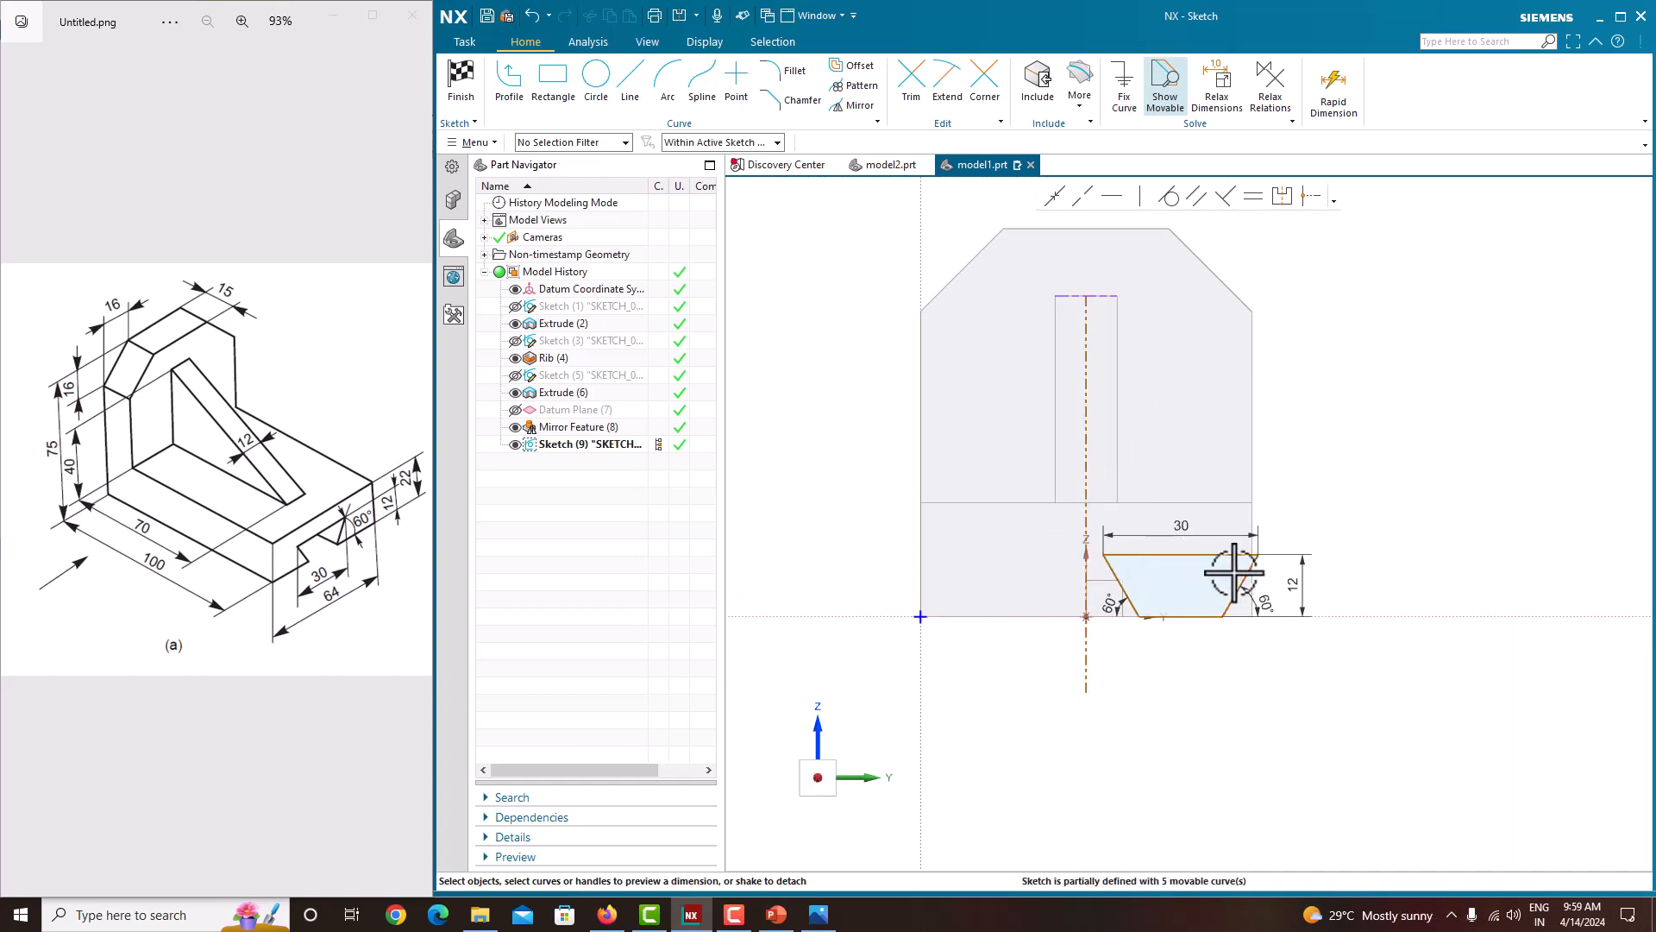
scroll(1088, 573, "up", 2)
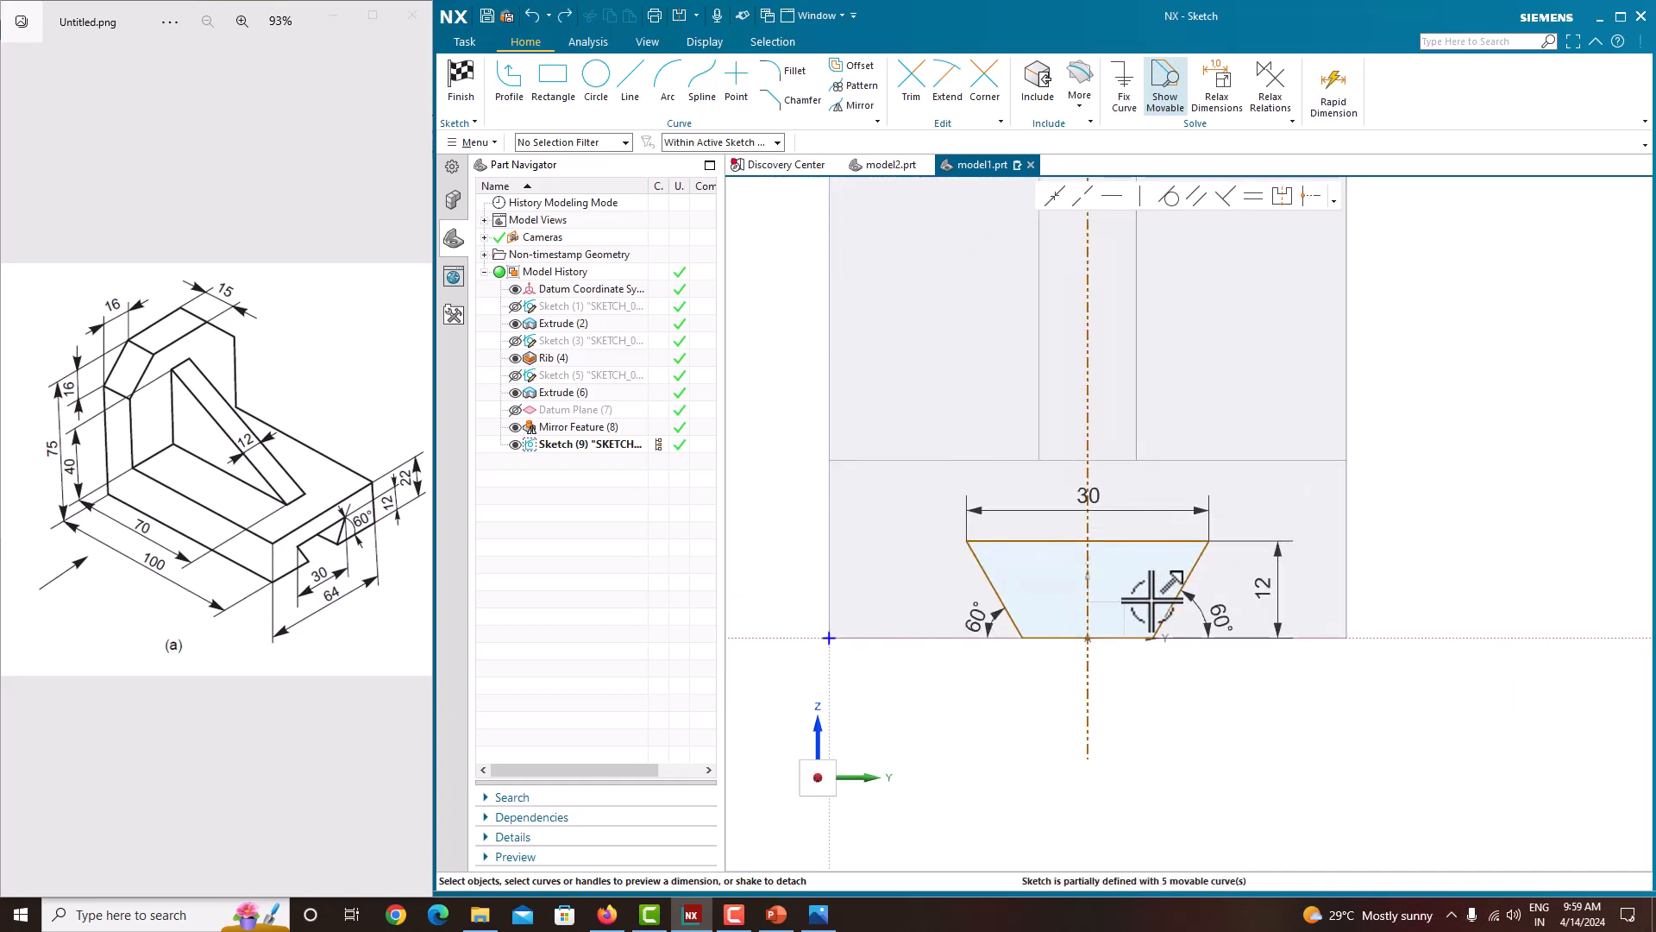
Step: Dimension the reference line's distance from the sketch's vertical axis and finish the sketch
left_click(1086, 420)
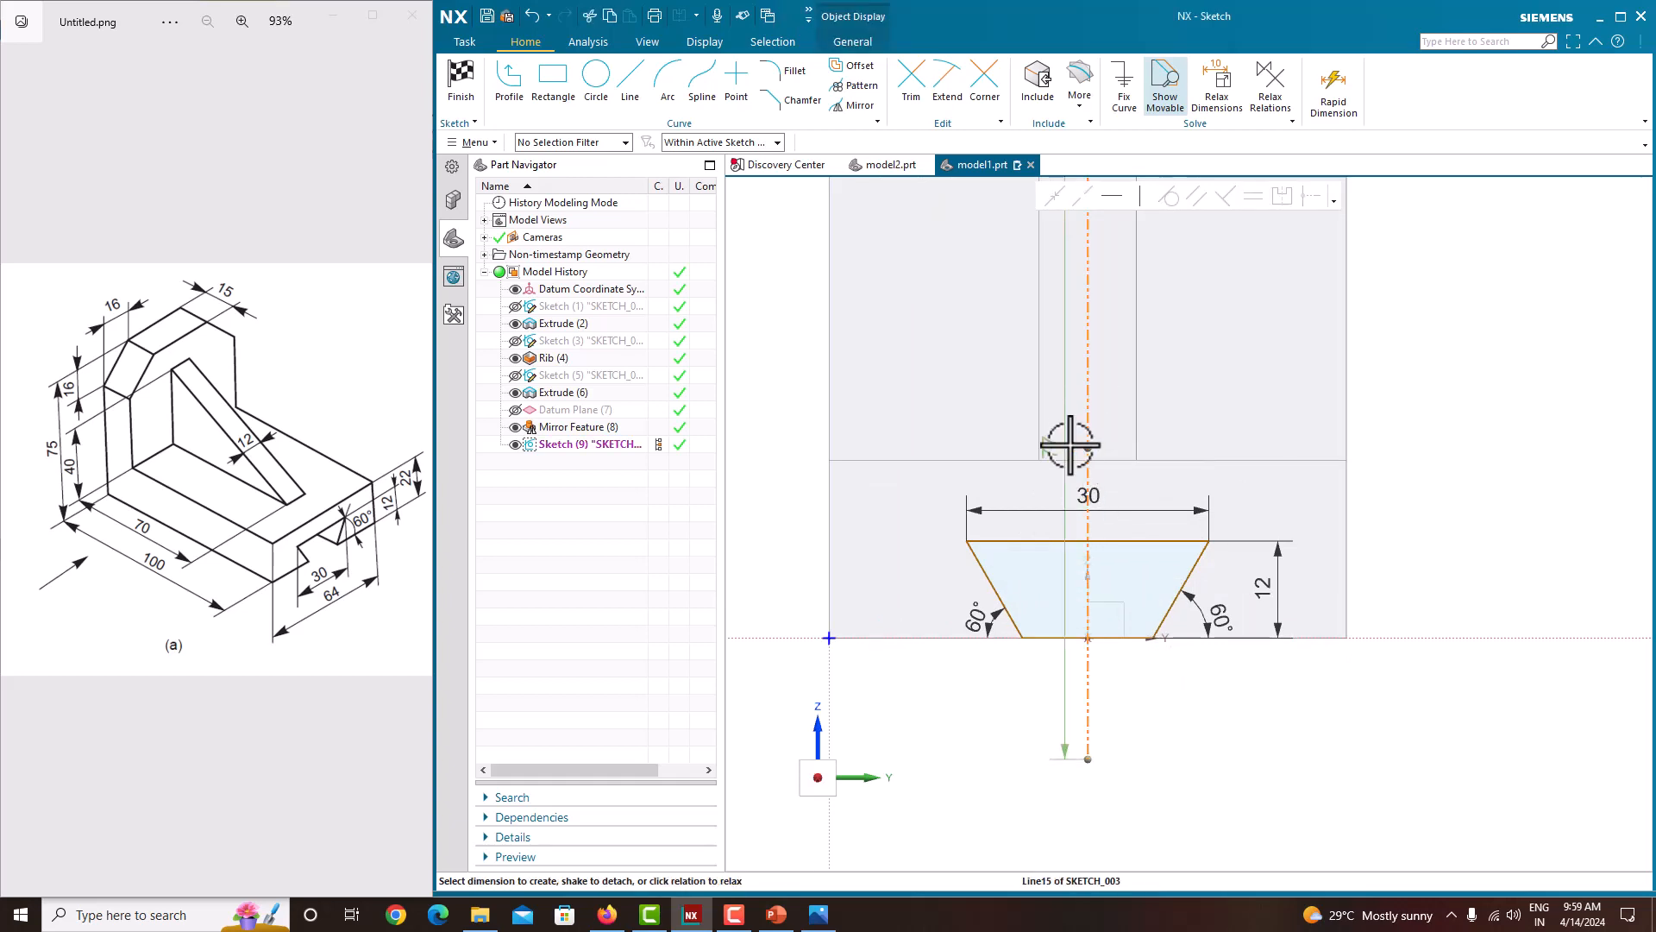
left_click(843, 395)
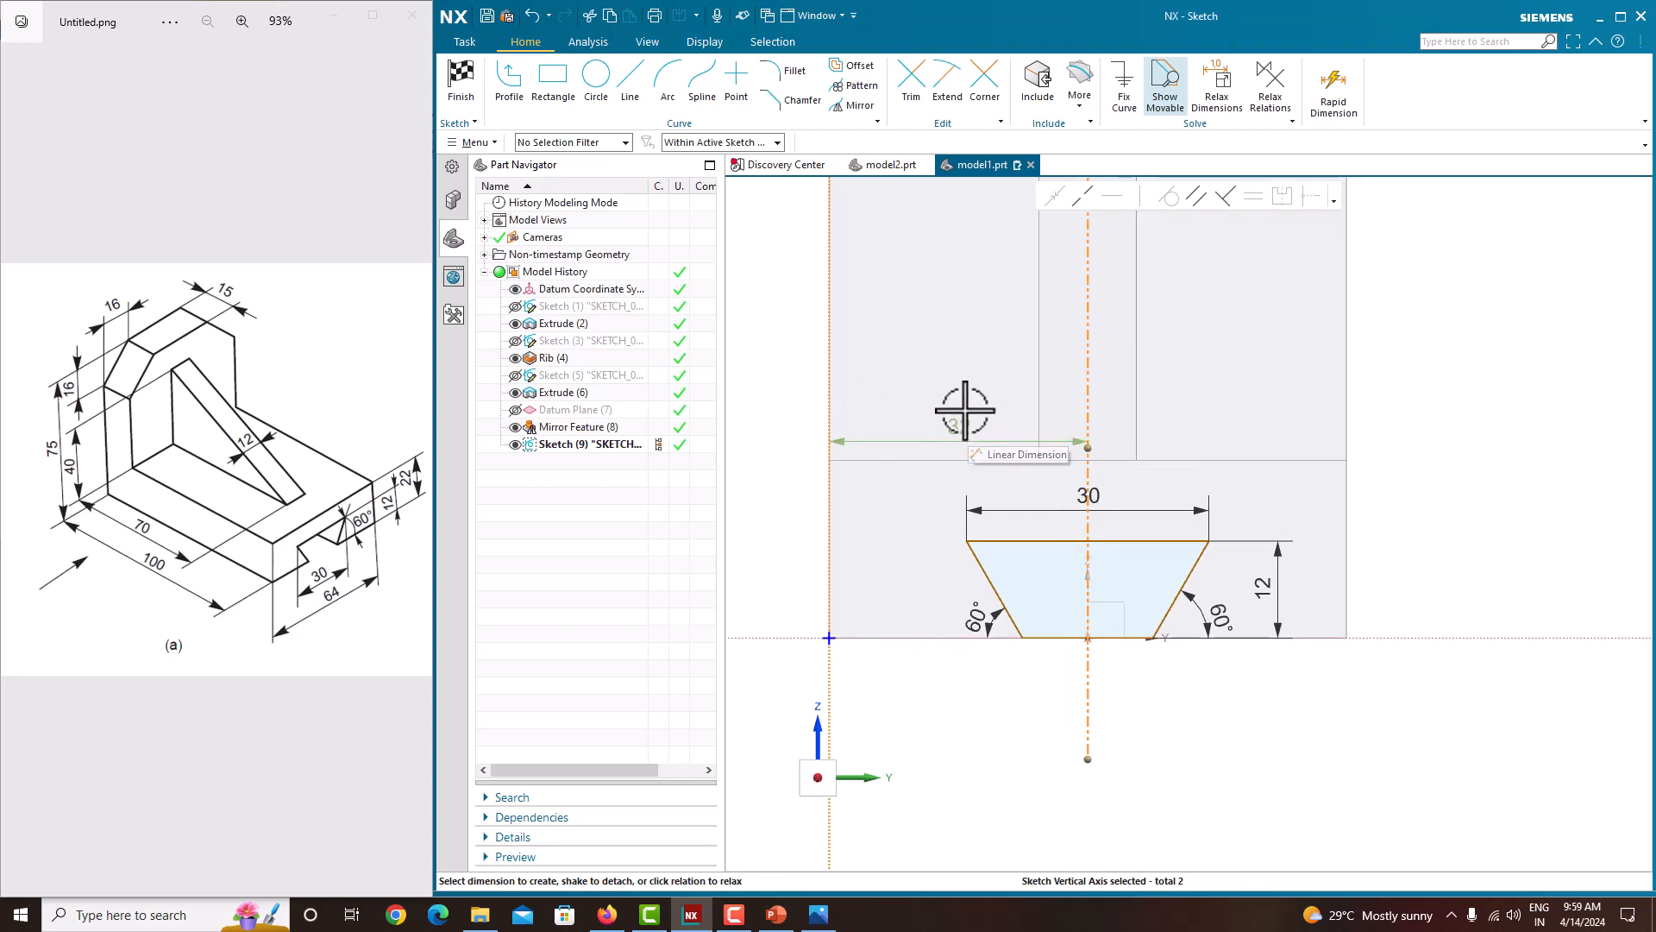
scroll(1164, 597, "down", 3)
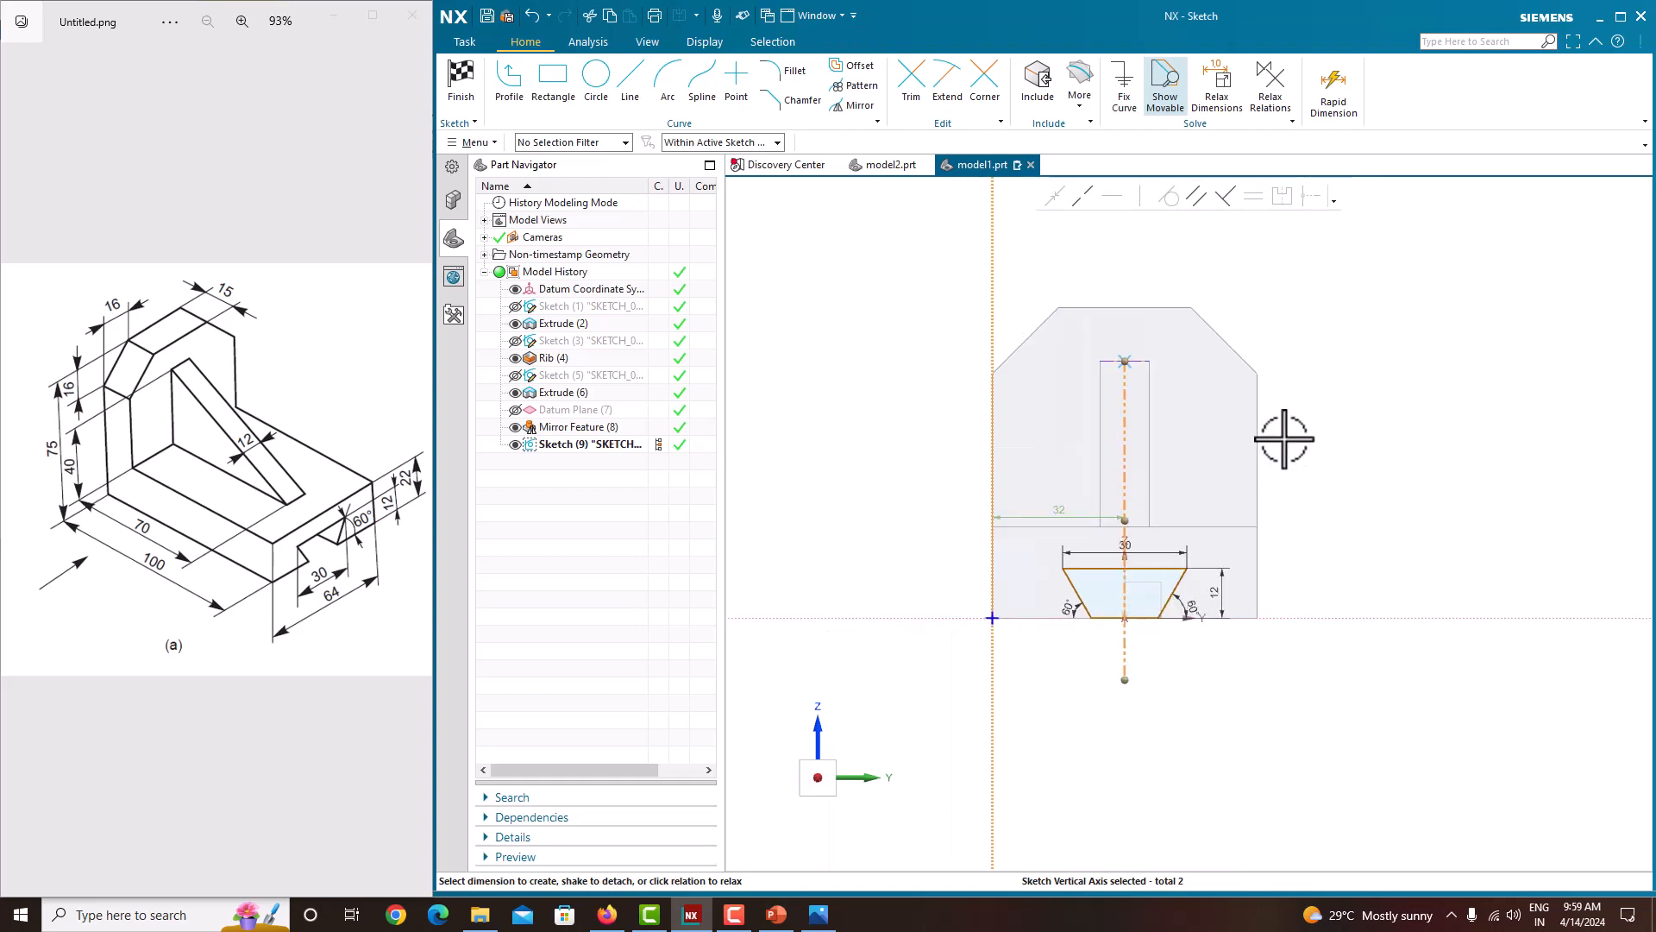
right_click(1362, 378)
left_click(1383, 392)
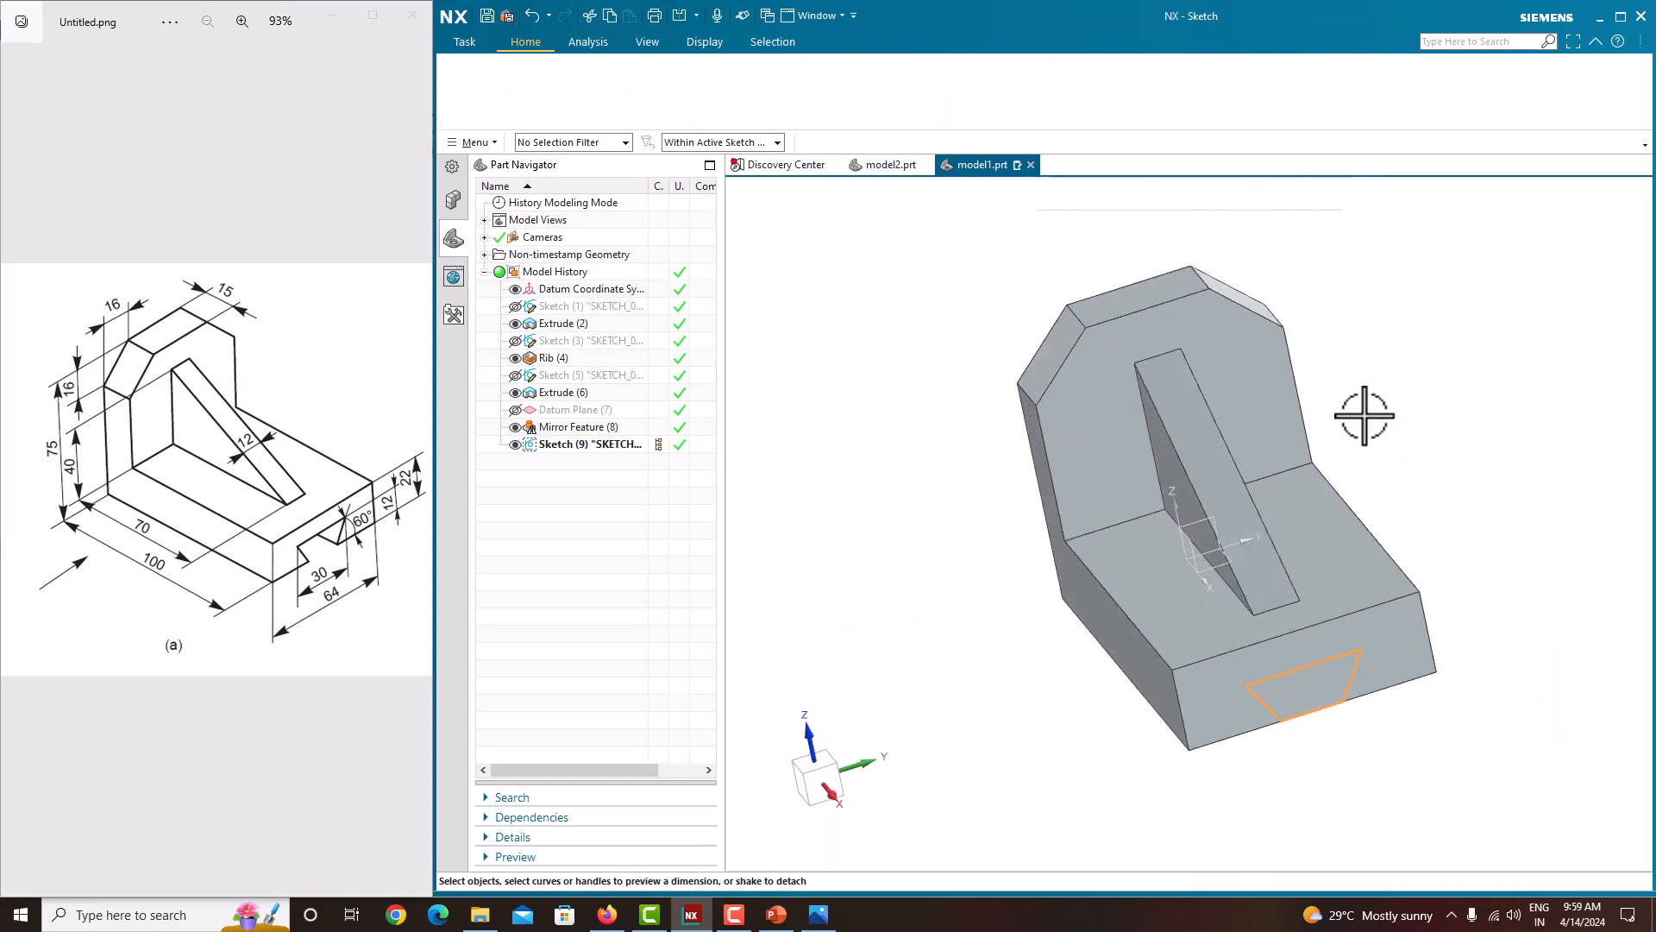
Step: Extrude the trapezoid profile as a Subtract until the next face to cut the dovetail slot through the base
left_click(551, 101)
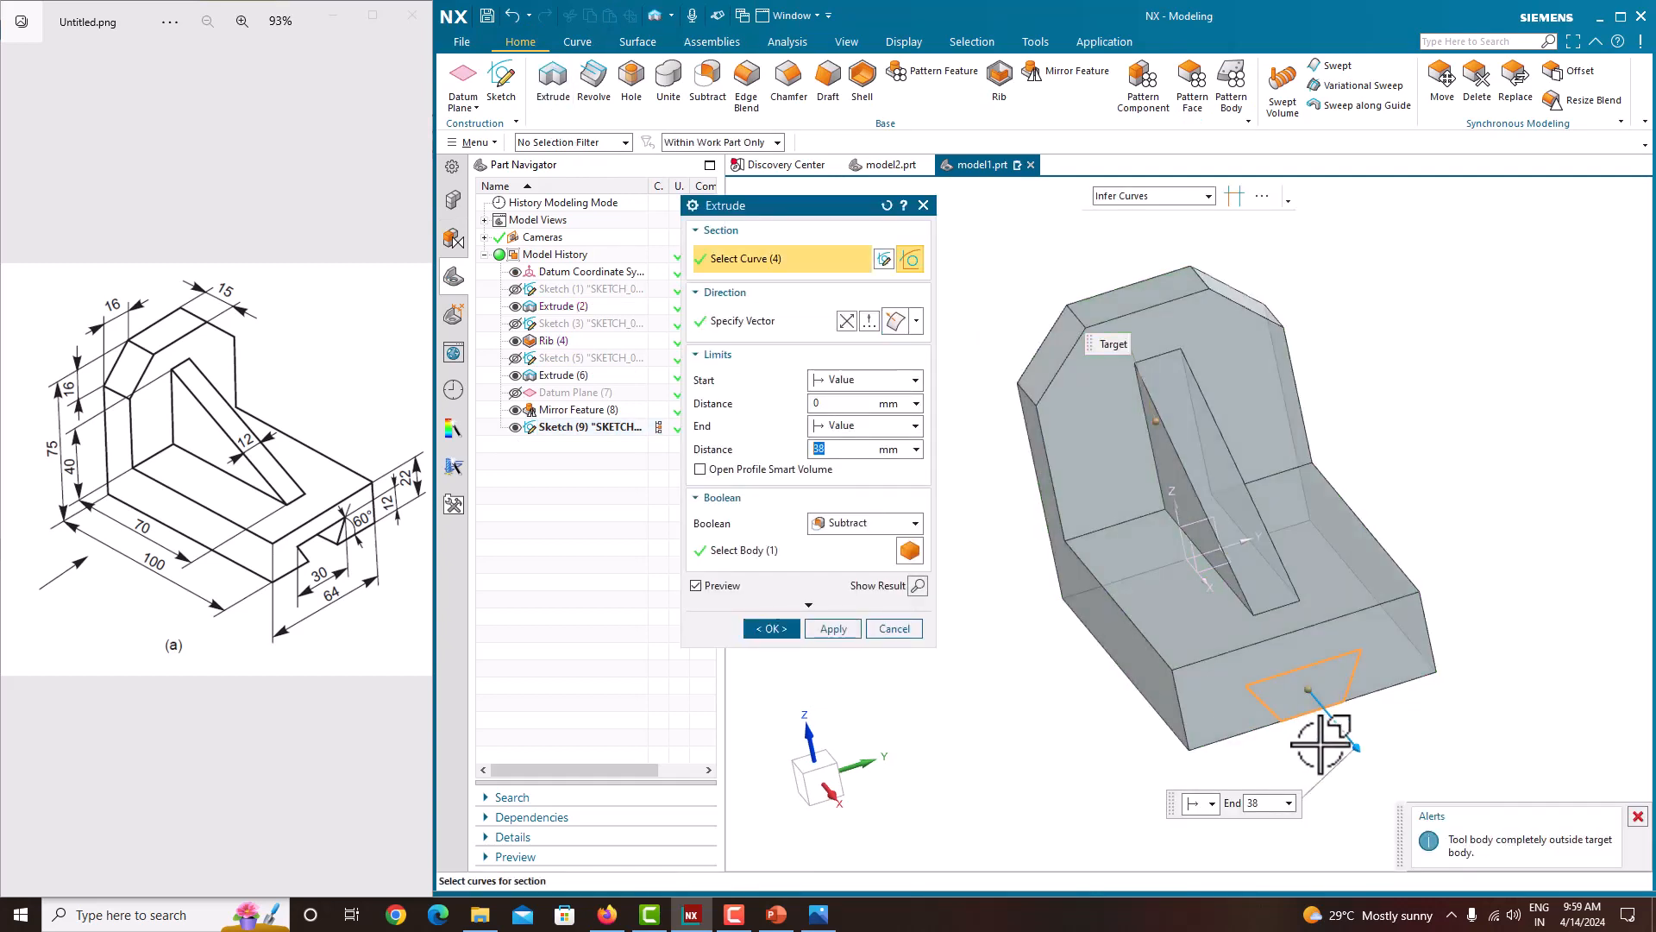
left_click_drag(1357, 751, 1257, 635)
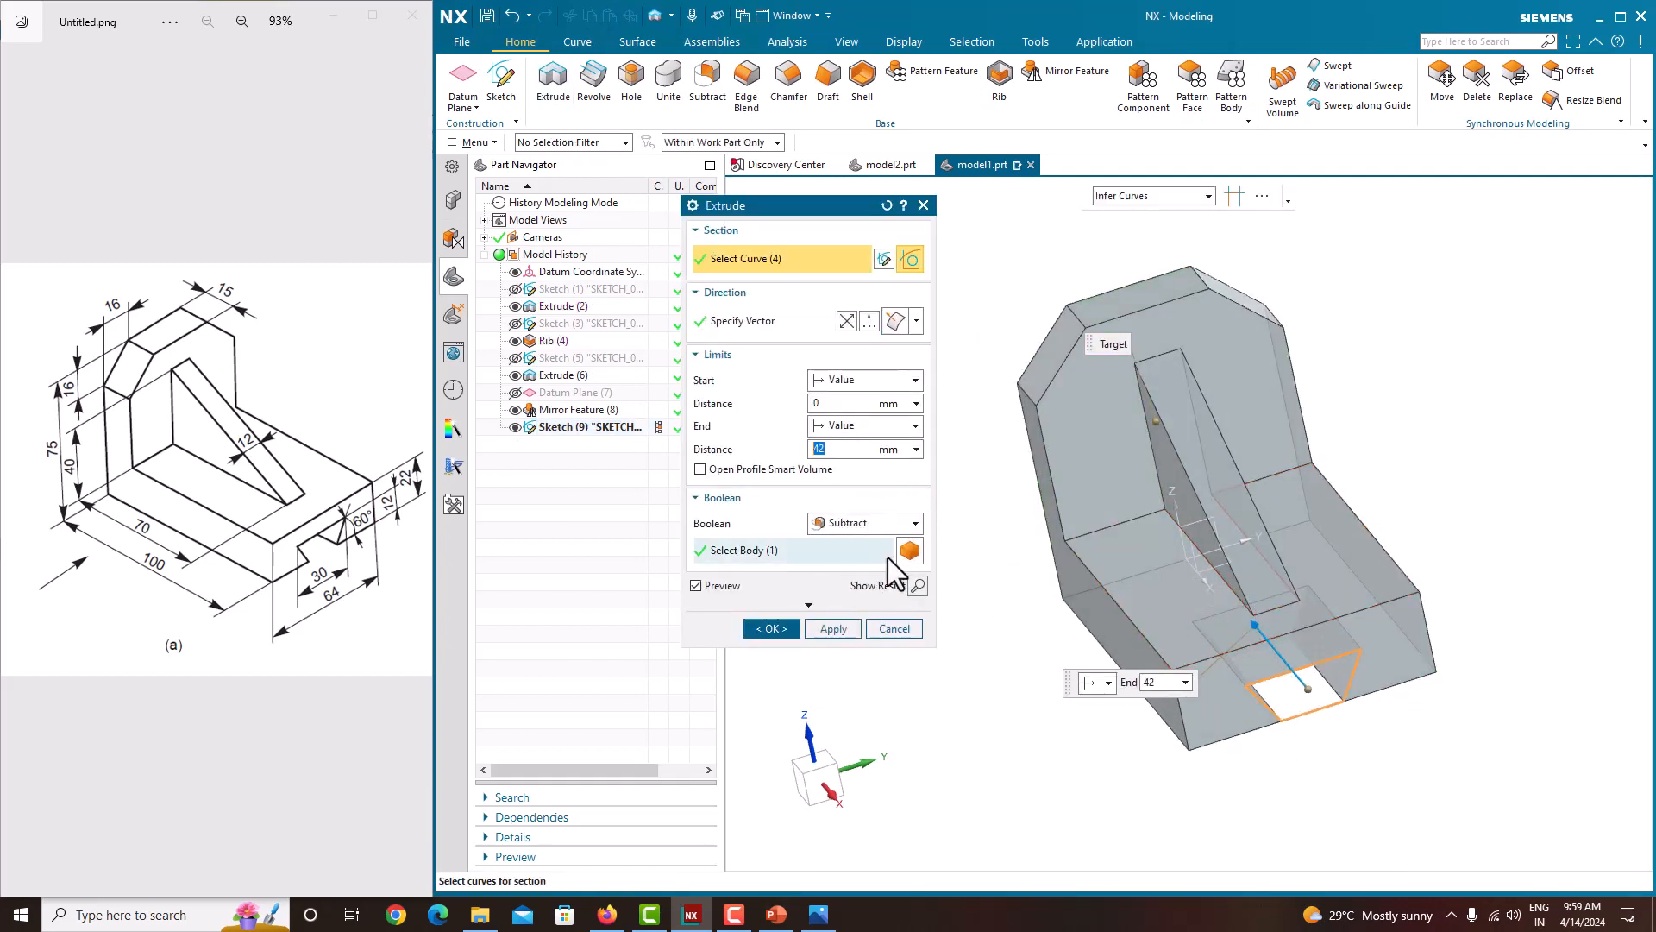
left_click(867, 426)
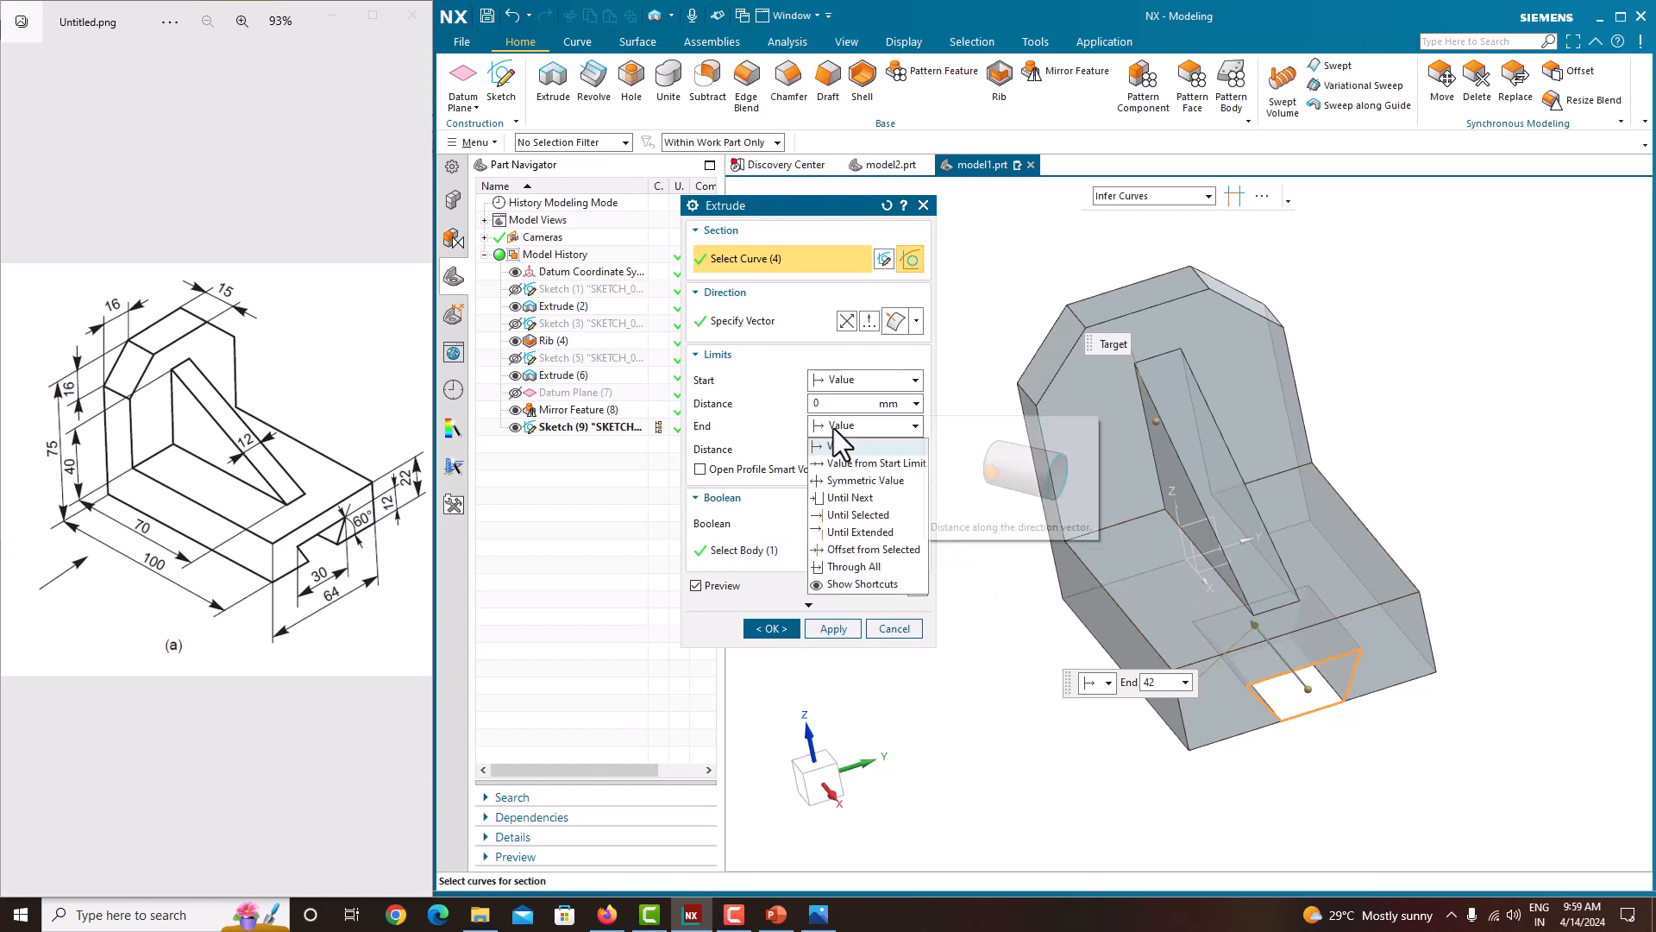
left_click(847, 498)
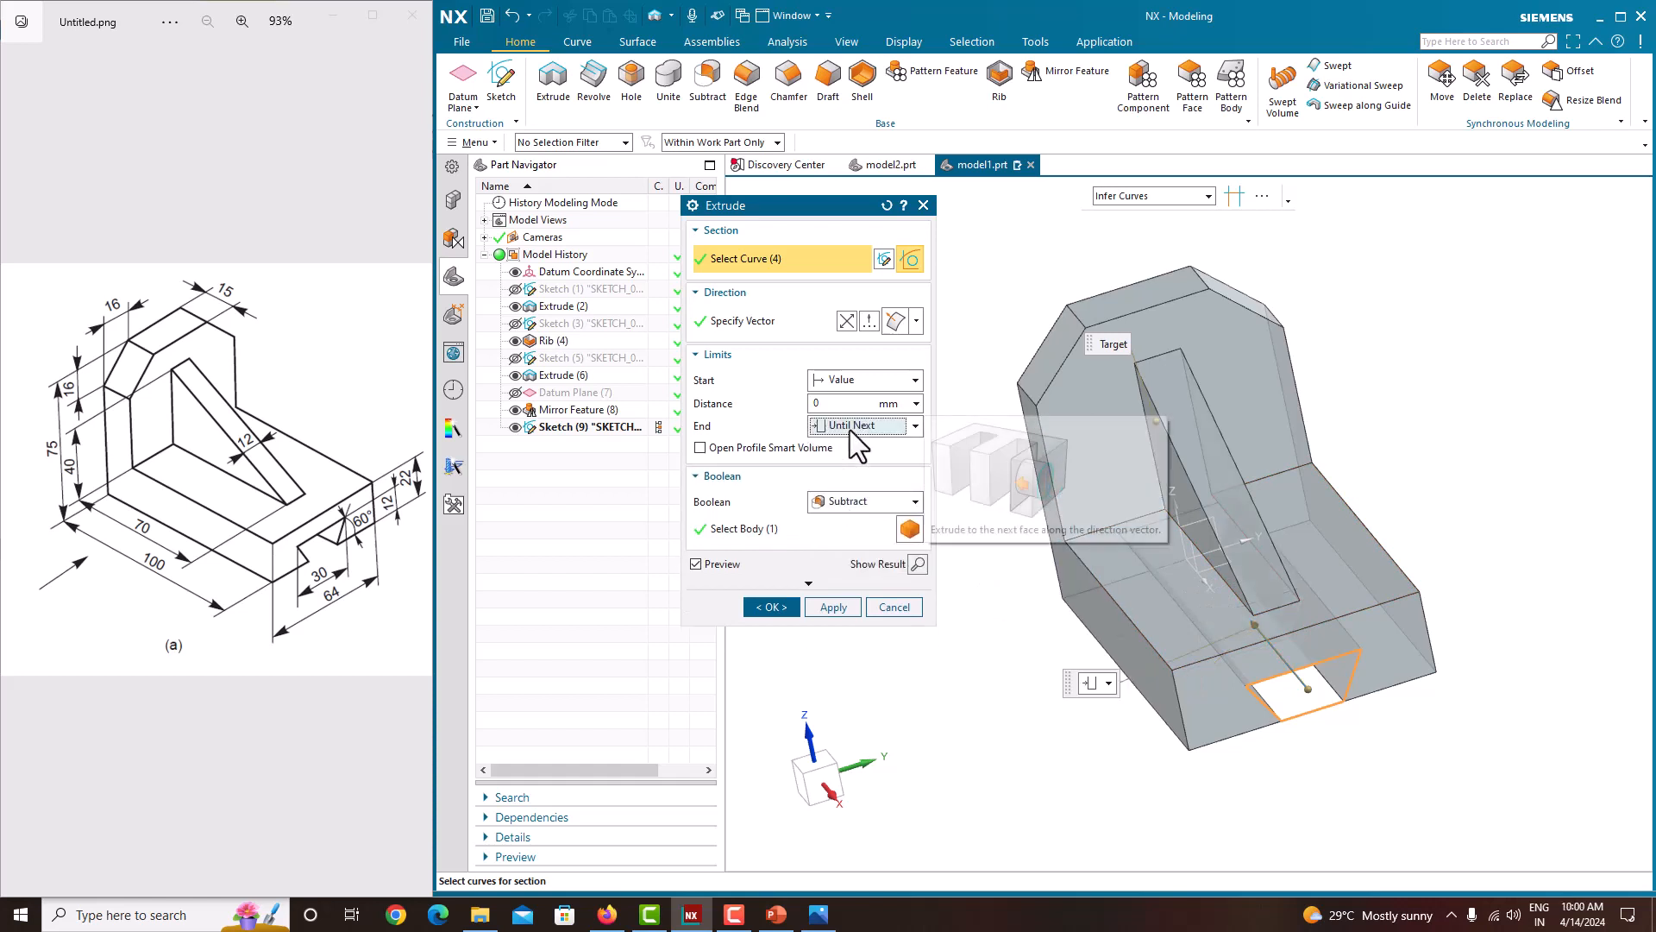
middle_click_drag(1260, 628, 1173, 587)
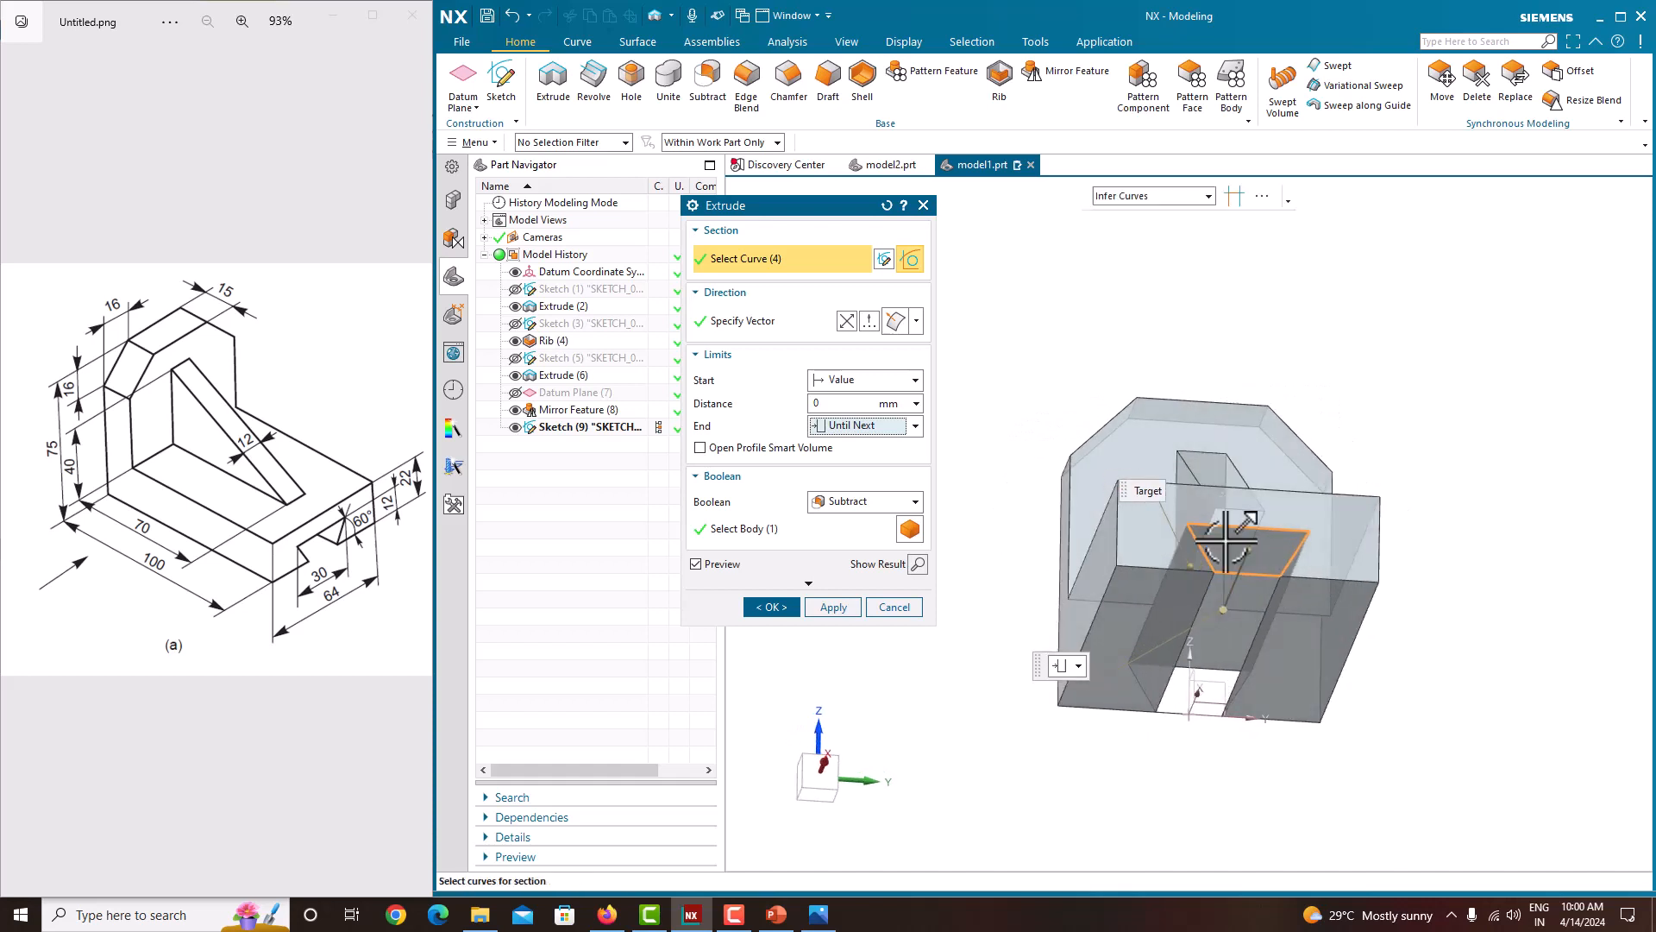
left_click(796, 606)
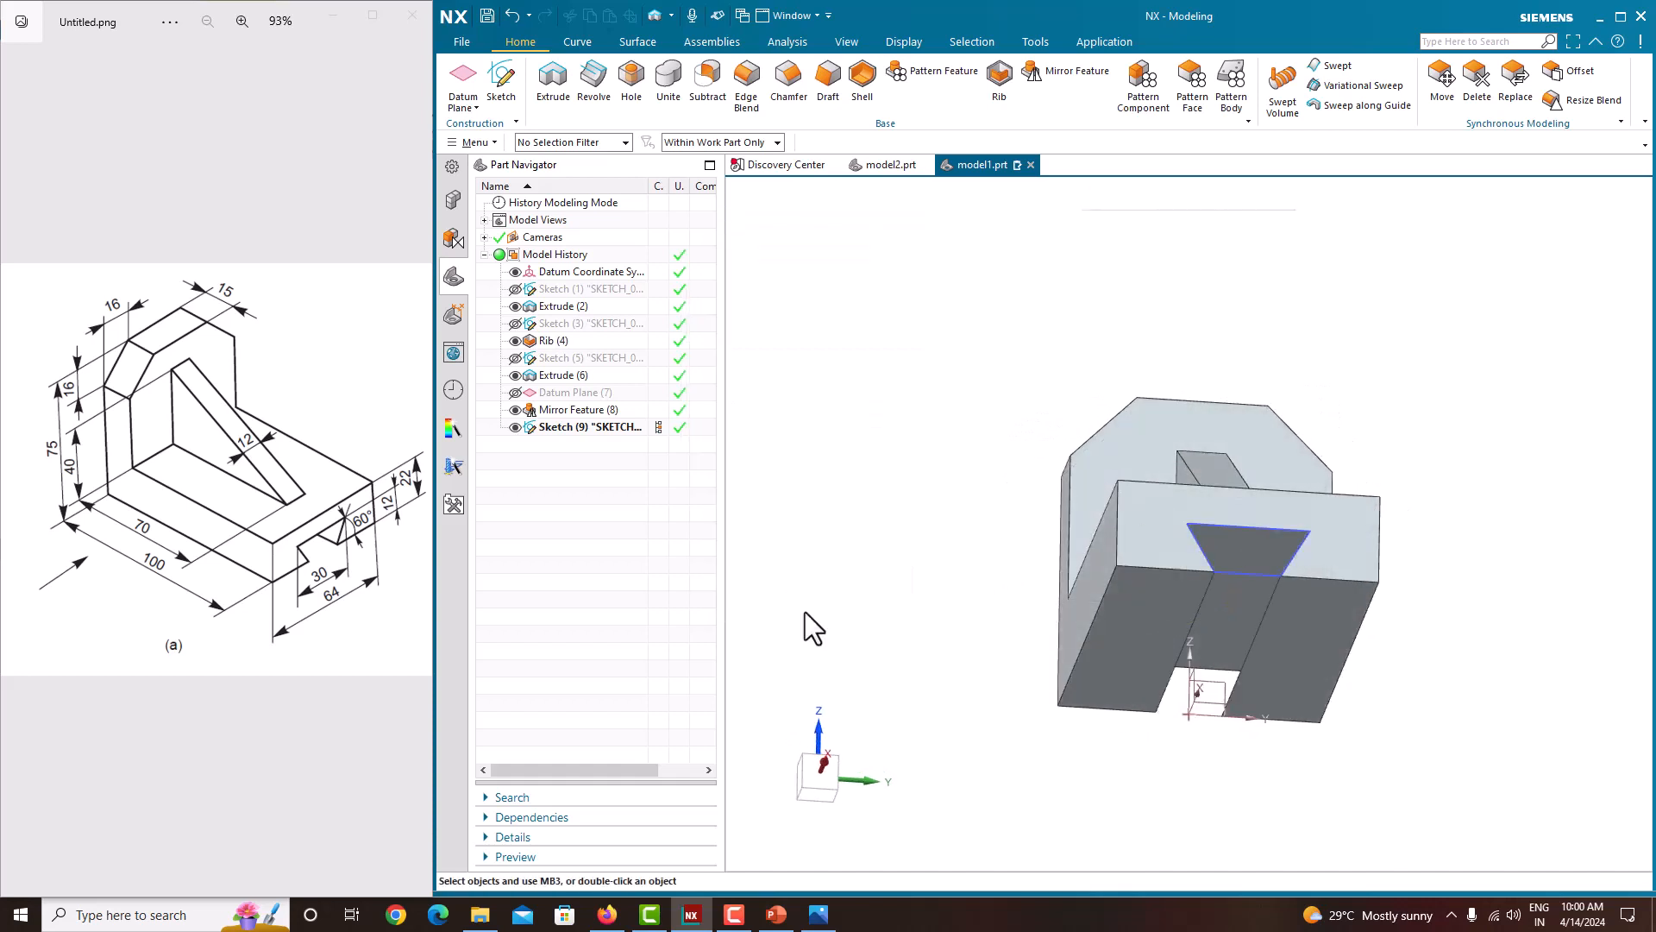
Step: Orient the finished bracket to the isometric view
middle_click_drag(1009, 316, 1065, 359)
right_click(1340, 295)
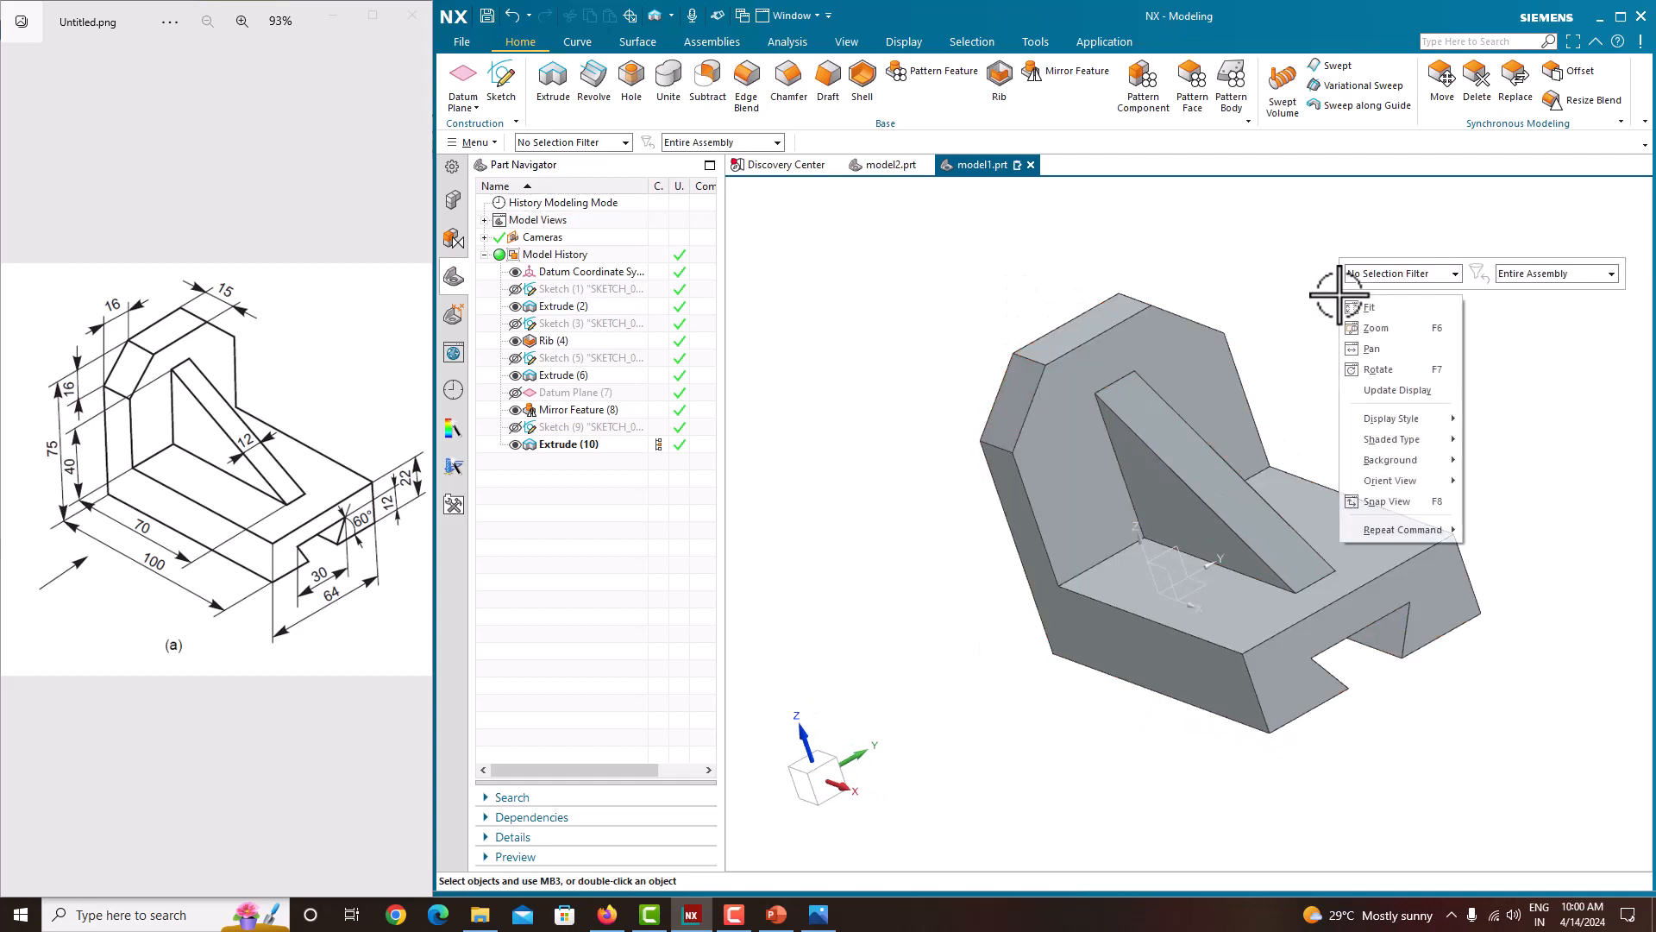
mouse_move(1394, 478)
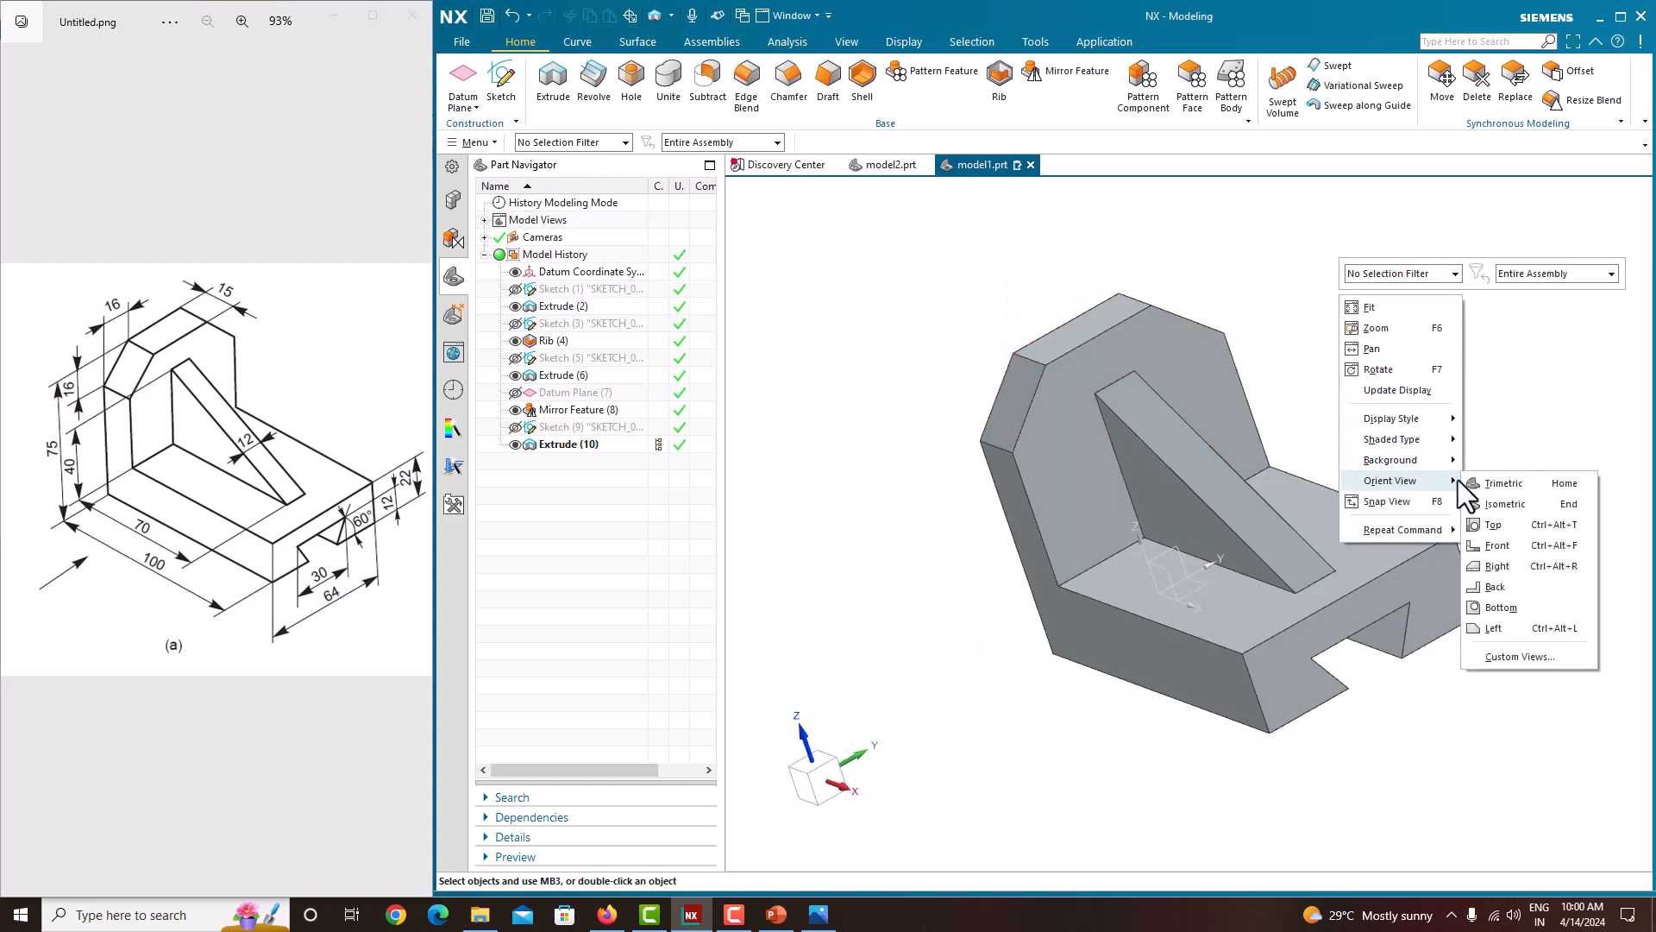
left_click(1496, 505)
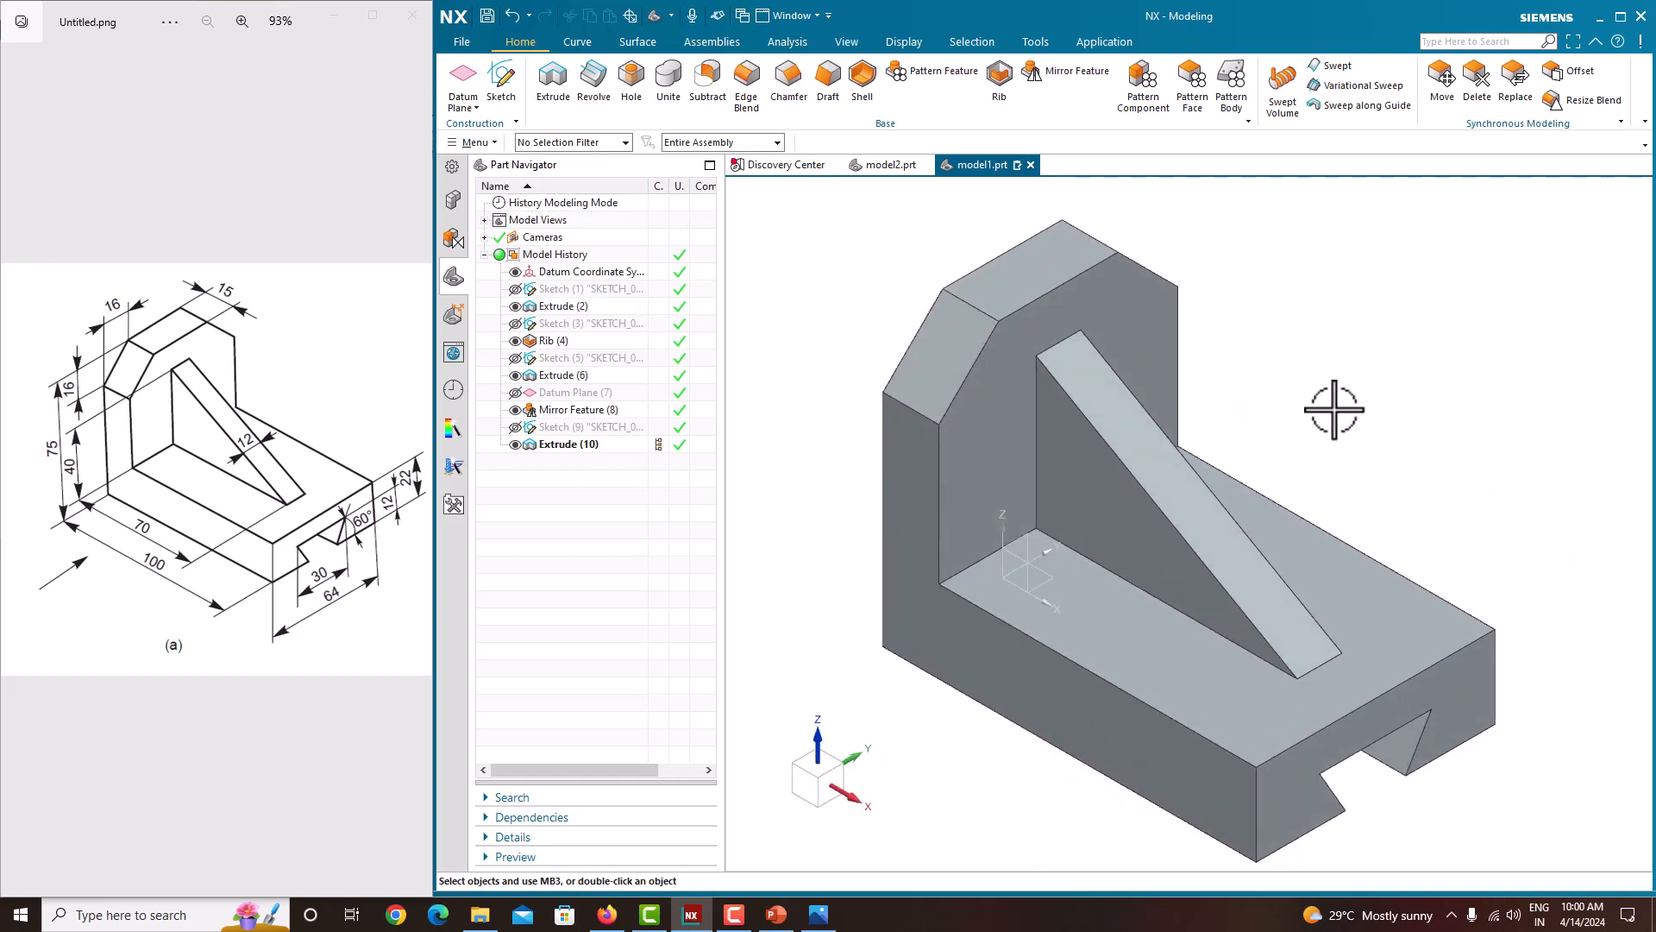